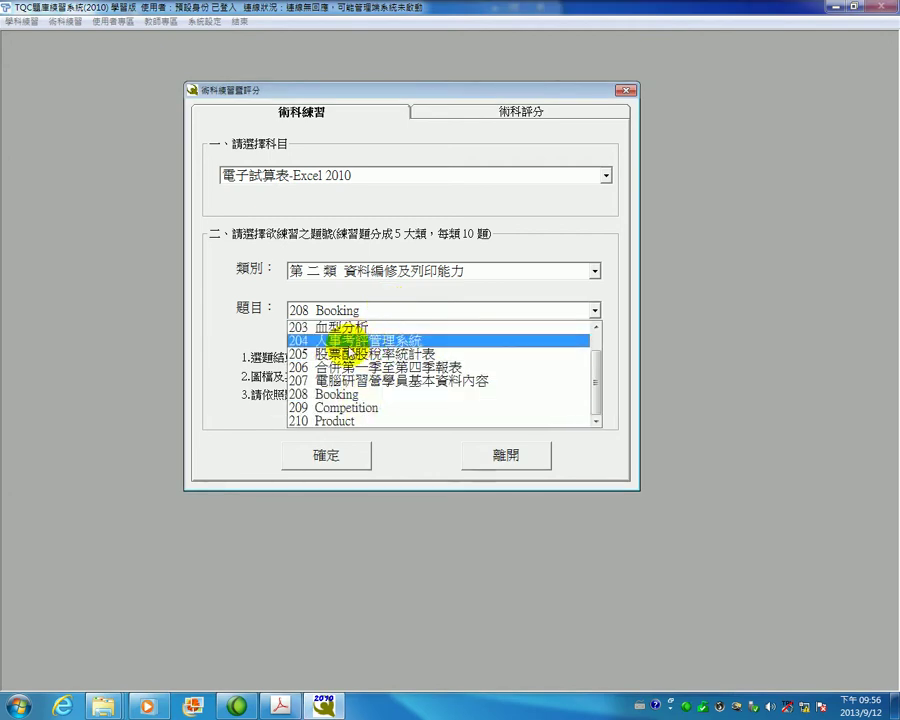
- Start practice exercise 204 人事考評管理系統 and accept the C:\ANS.csf file-path message
left_click(337, 458)
left_click(337, 460)
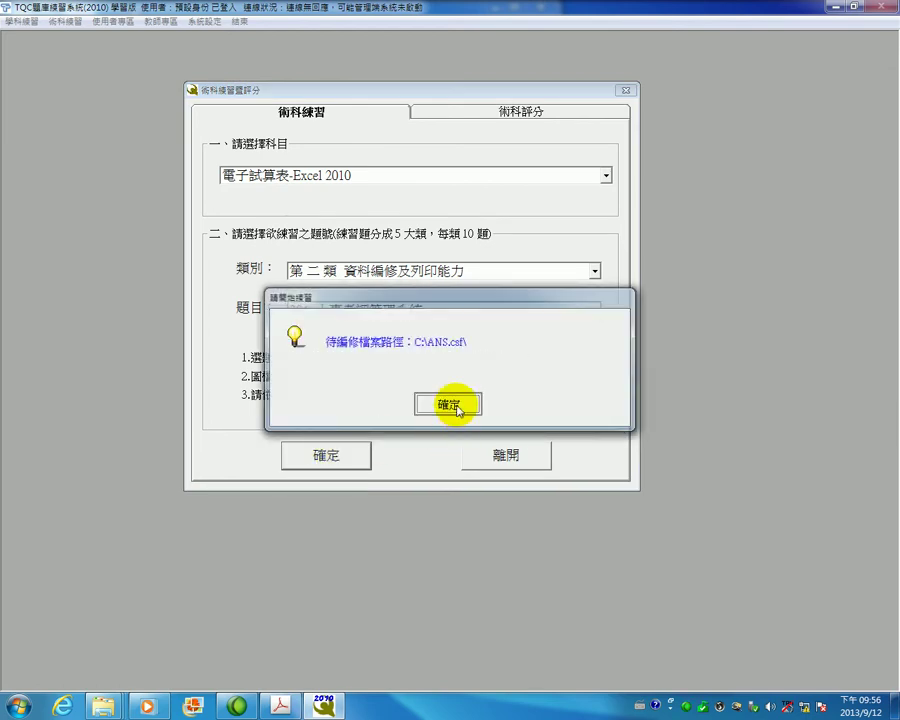
left_click(452, 403)
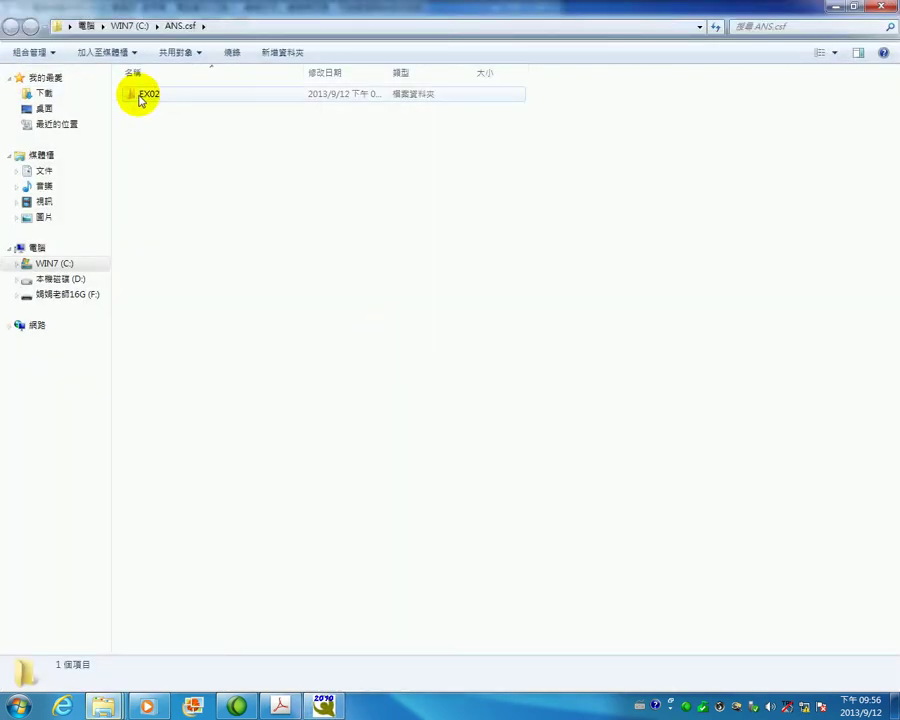
- Open EXD02 from the EX02 folder, then minimise TQC and close Explorer and the black window
double_click(141, 95)
double_click(141, 95)
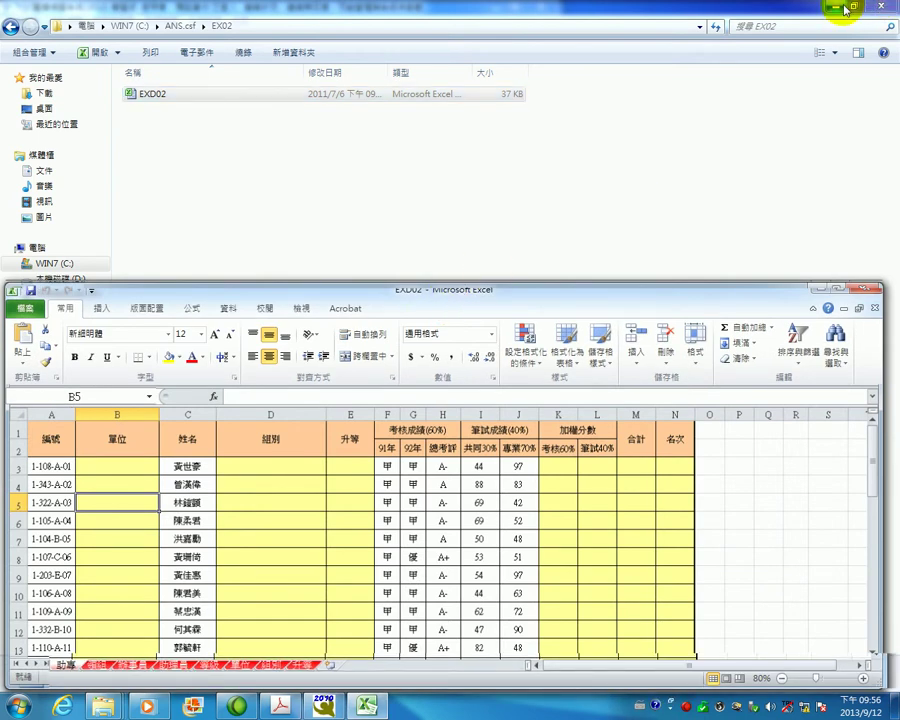
left_click(845, 10)
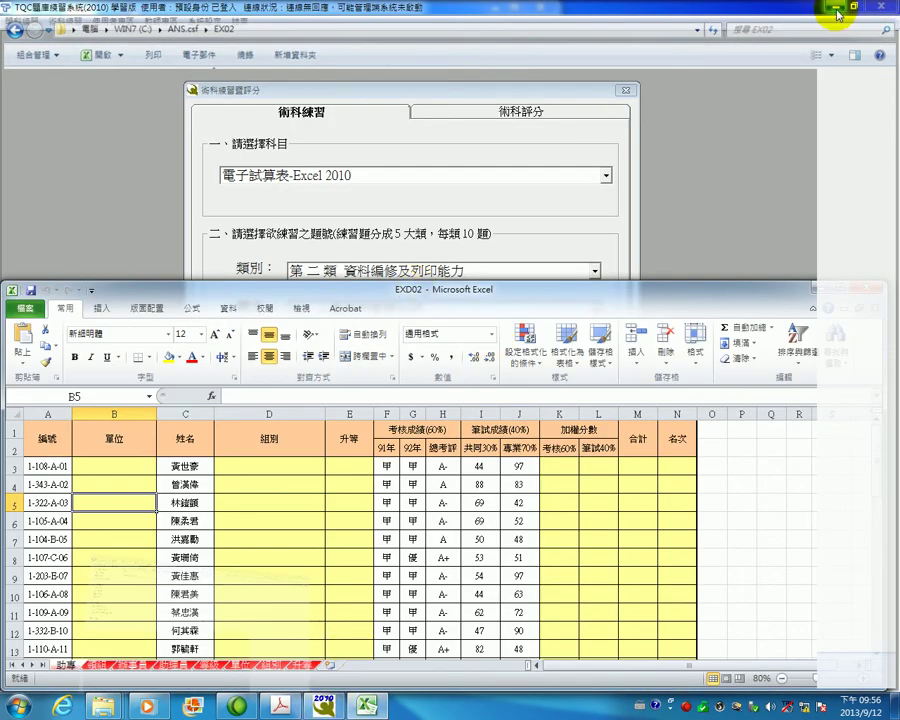
left_click(838, 14)
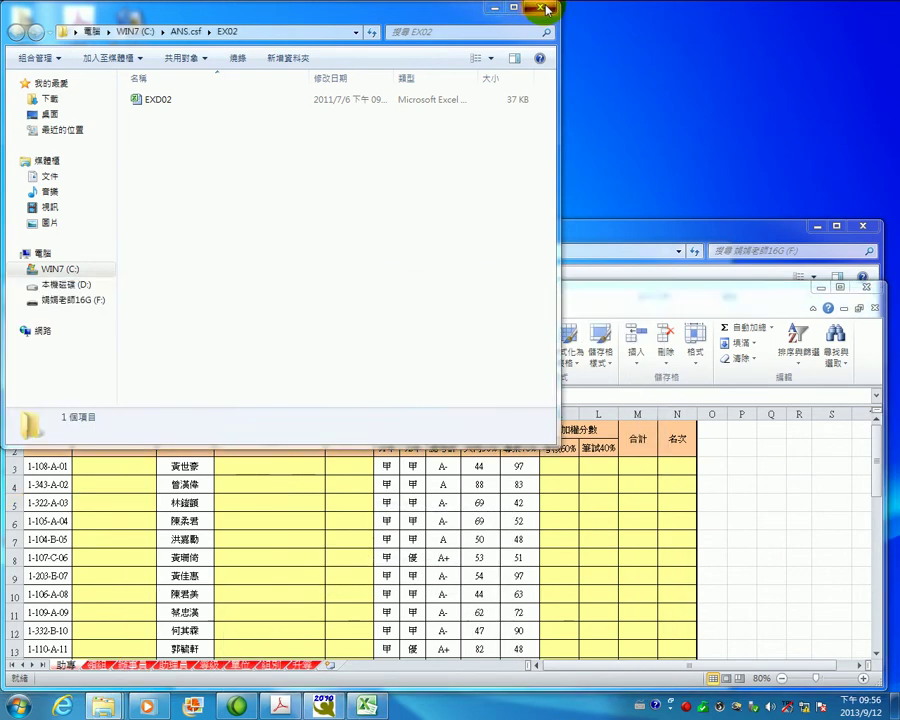
left_click(545, 10)
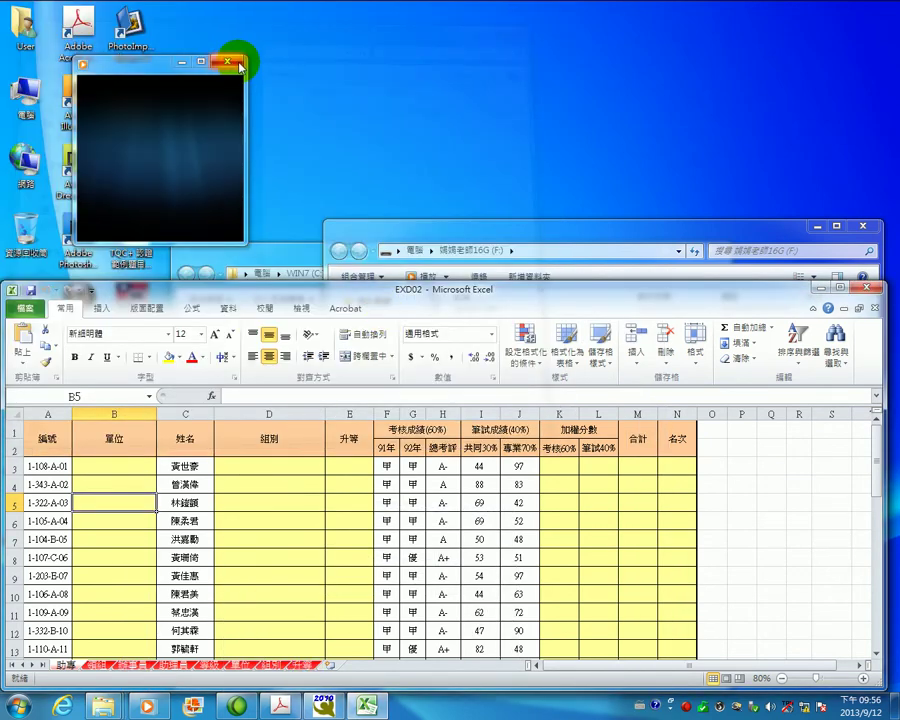
left_click(238, 66)
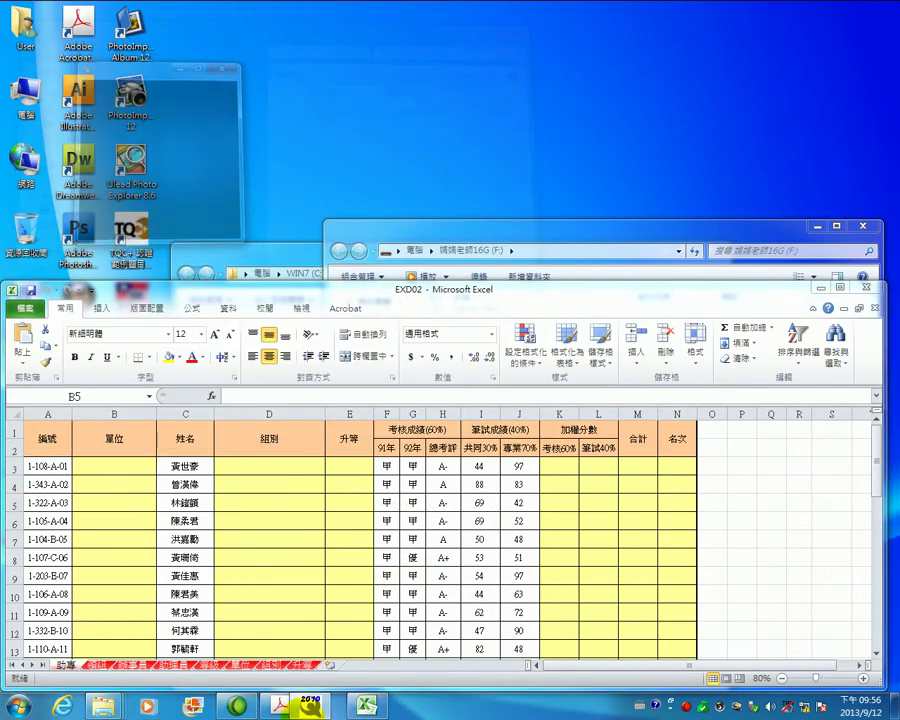
- Show page 3 作答須知 of the exam PDF, then bring EXD02 back in front
left_click(283, 708)
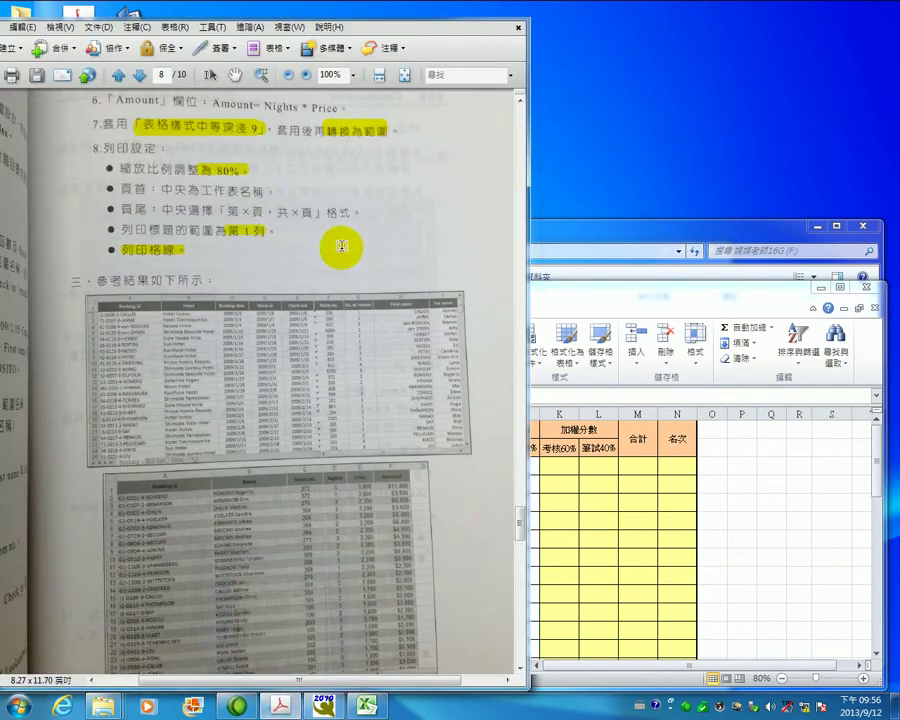
scroll(346, 240, "down", 3)
scroll(349, 241, "up", 5)
scroll(346, 294, "up", 10)
scroll(346, 295, "up", 5)
scroll(346, 295, "up", 5)
scroll(346, 295, "up", 20)
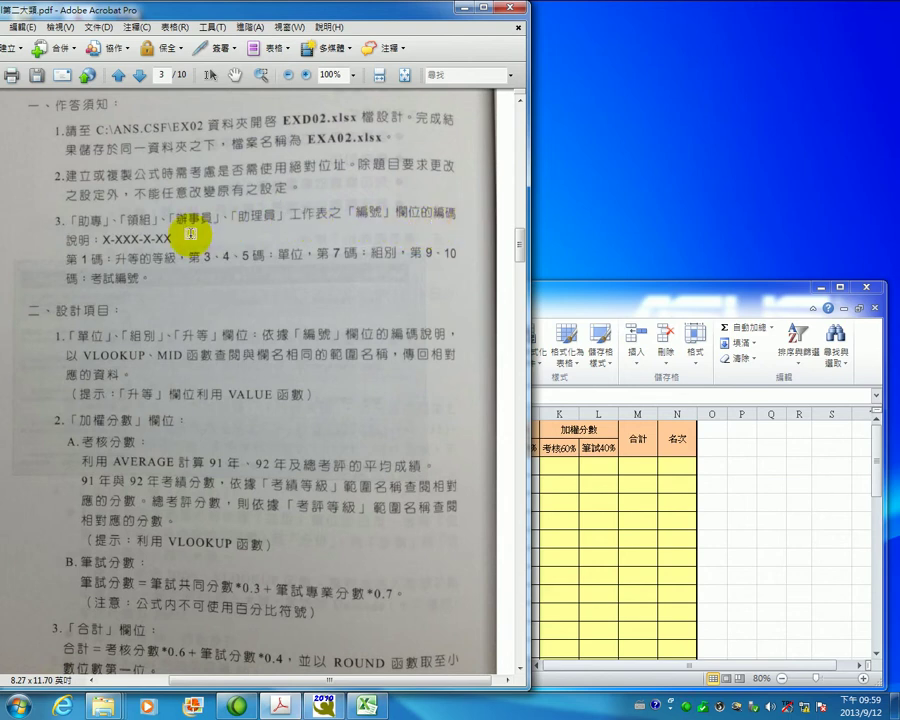
double_click(603, 289)
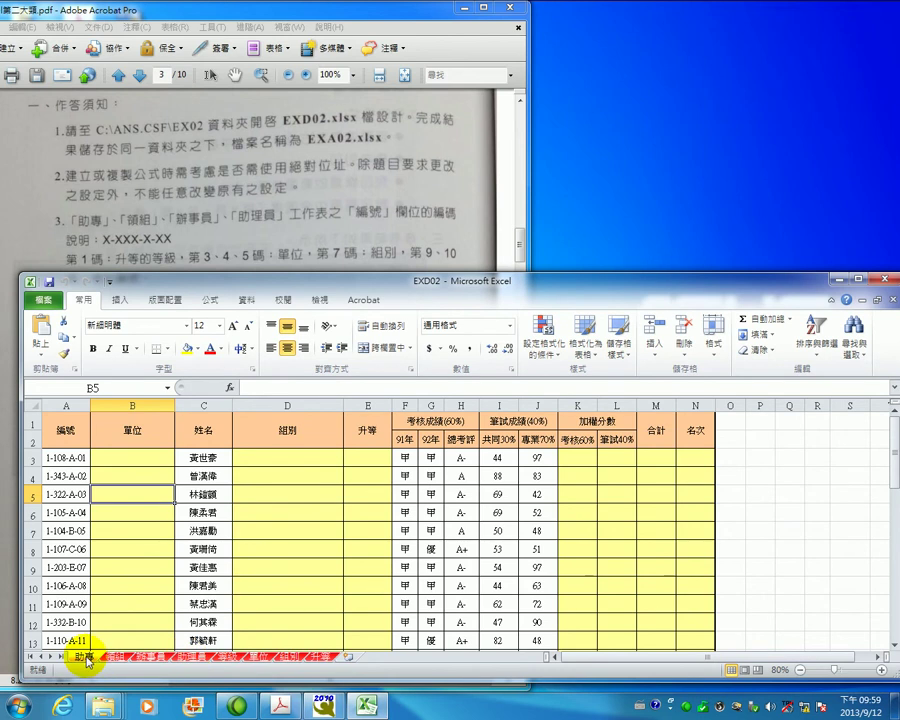
left_click(115, 657)
left_click(155, 657)
left_click(193, 660)
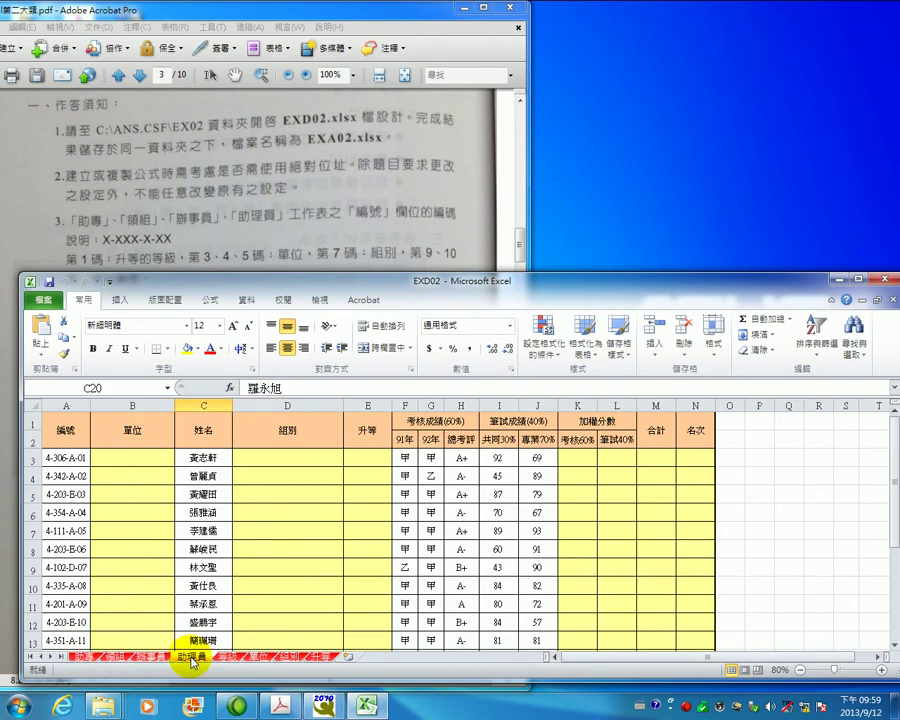
left_click(80, 657)
left_click(137, 660)
left_click(186, 659)
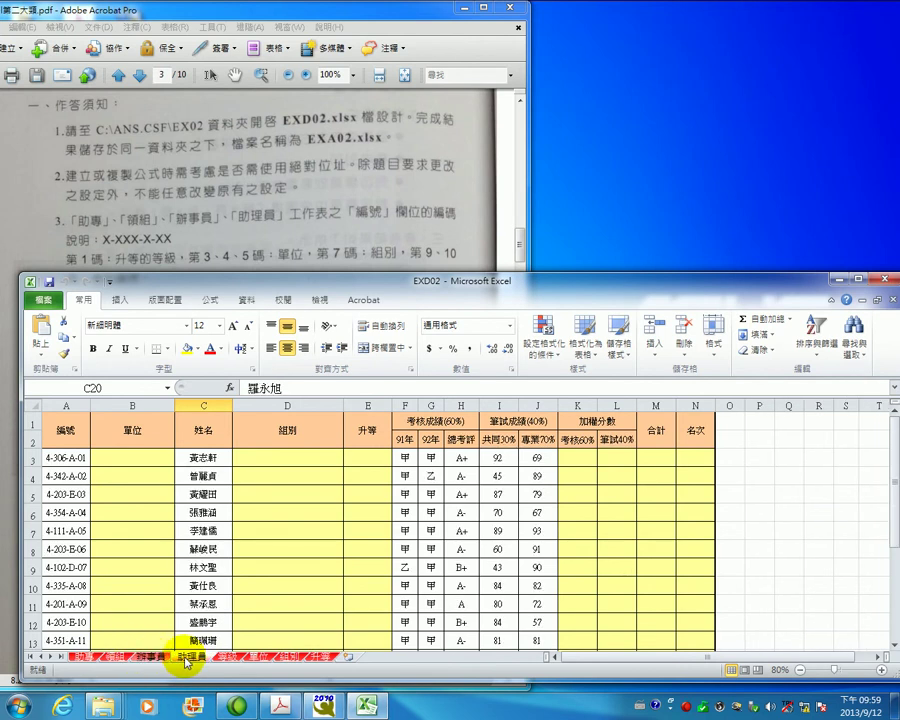
left_click(115, 660)
left_click(86, 658)
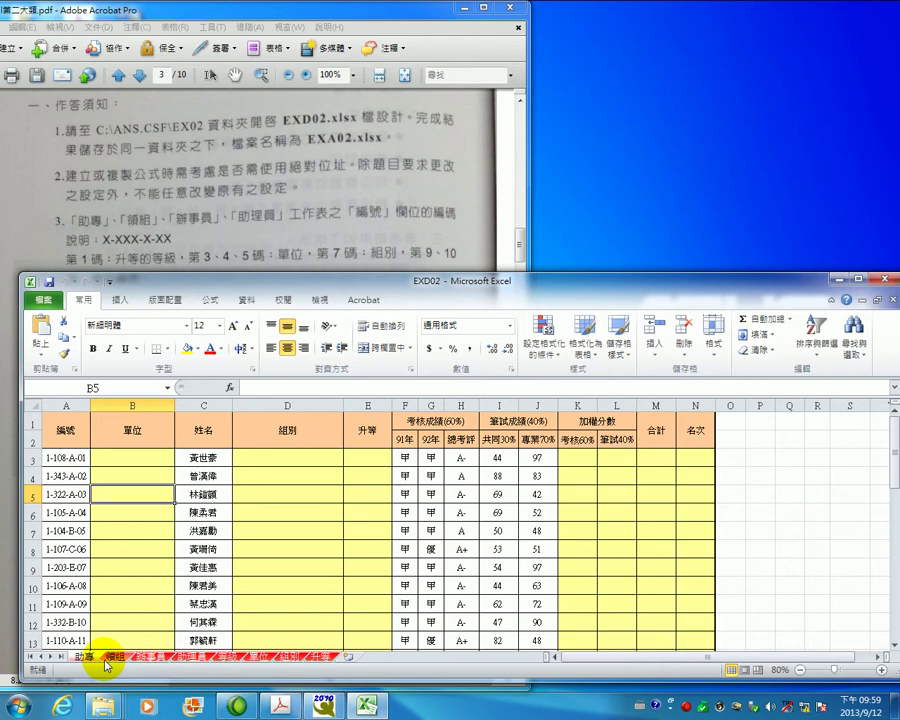
mouse_move(168, 288)
left_mouse_down()
mouse_move(198, 293)
mouse_move(185, 311)
left_mouse_up()
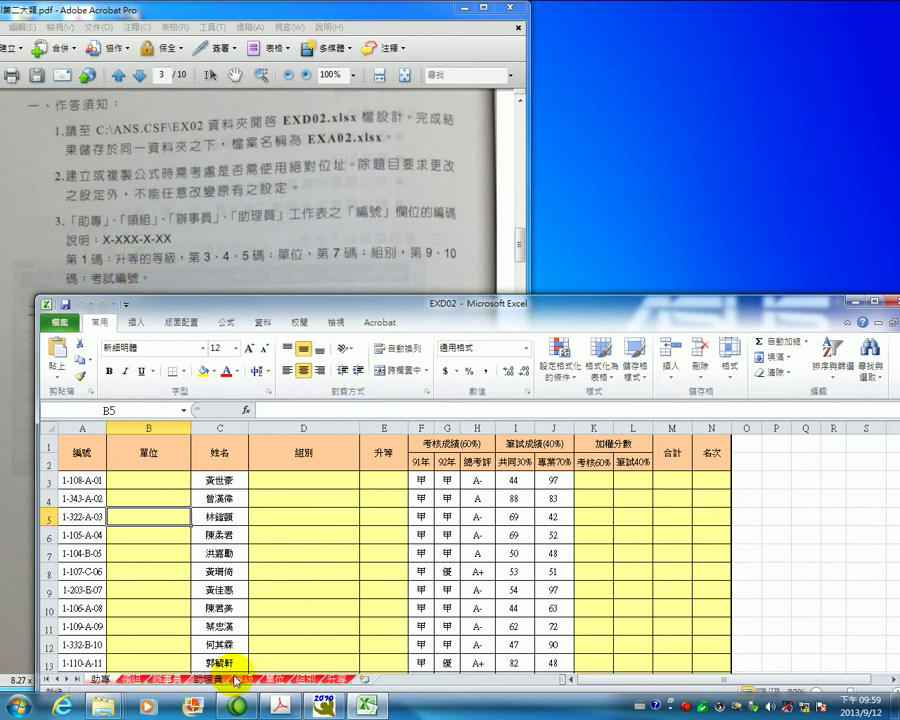
- Inspect row 3 of the 助專 sheet, from code 1-108-A-01 to the empty 單位 cell B3
left_click(67, 480)
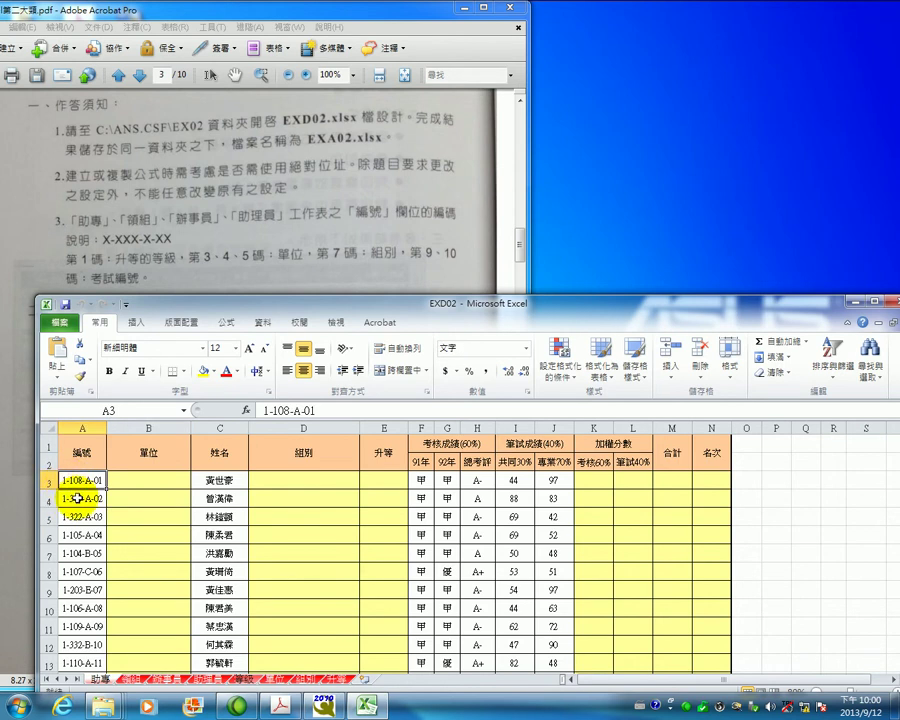
left_click(133, 481)
left_click(209, 481)
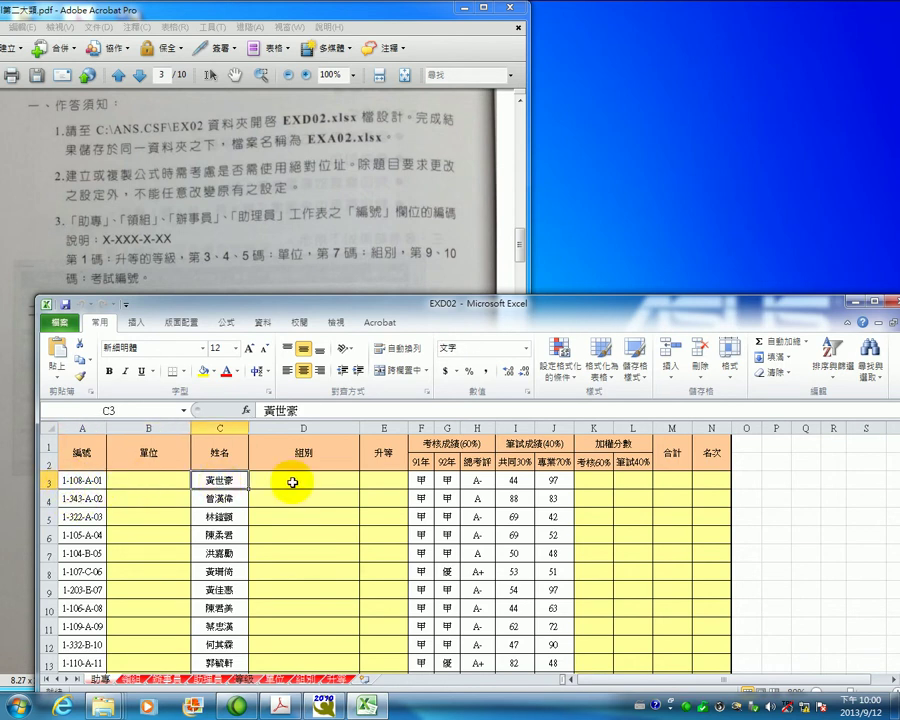
left_click(382, 481)
left_click(176, 478)
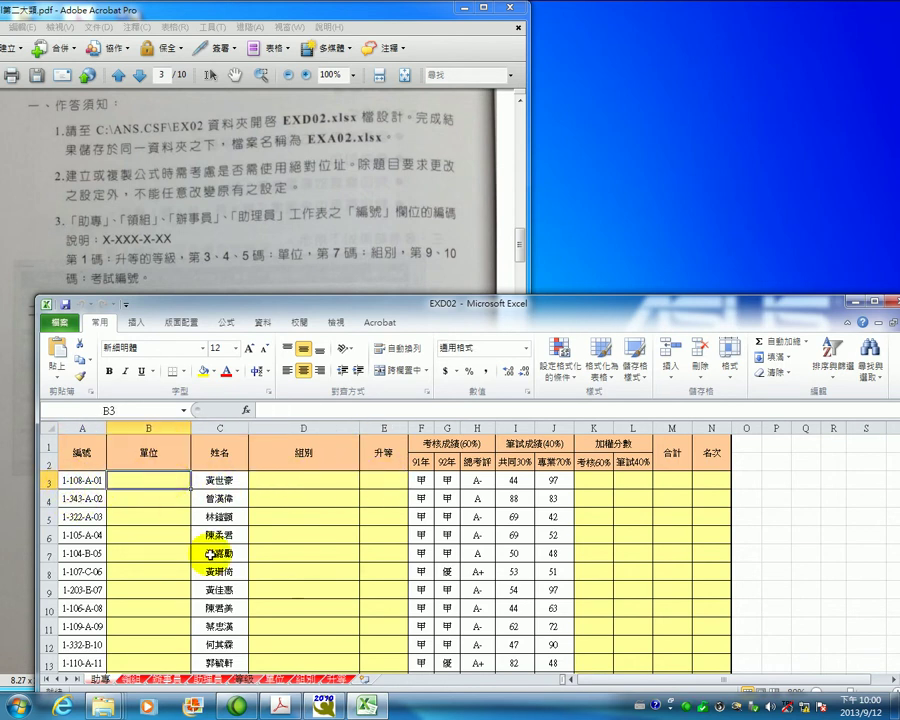
- Review the 單位 sheet's unit codes and names, such as 101 總行人事室 and 總行信託部
left_click(276, 681)
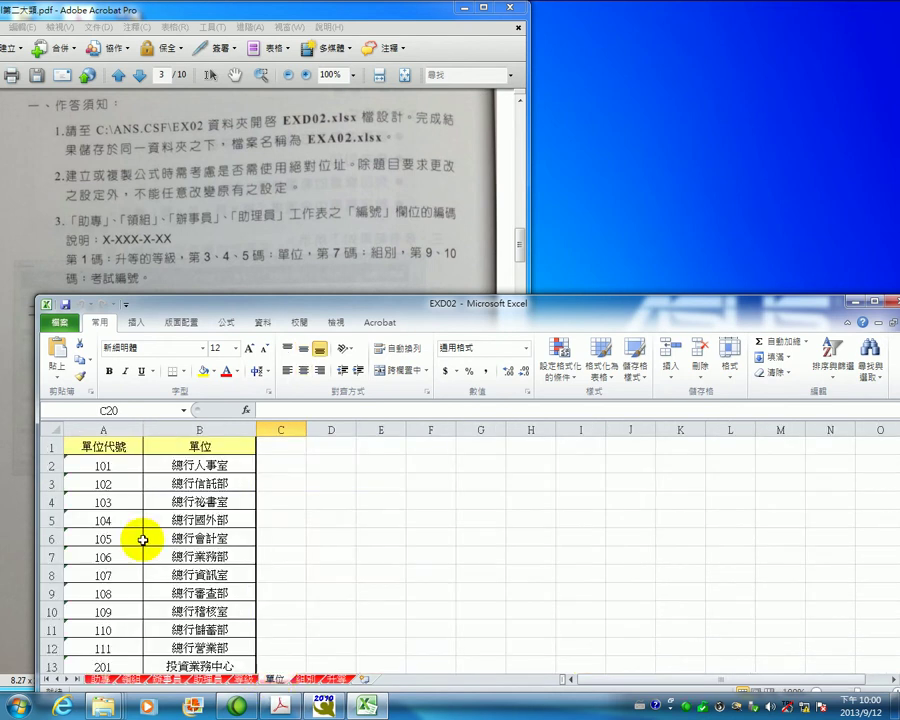
left_click(108, 466)
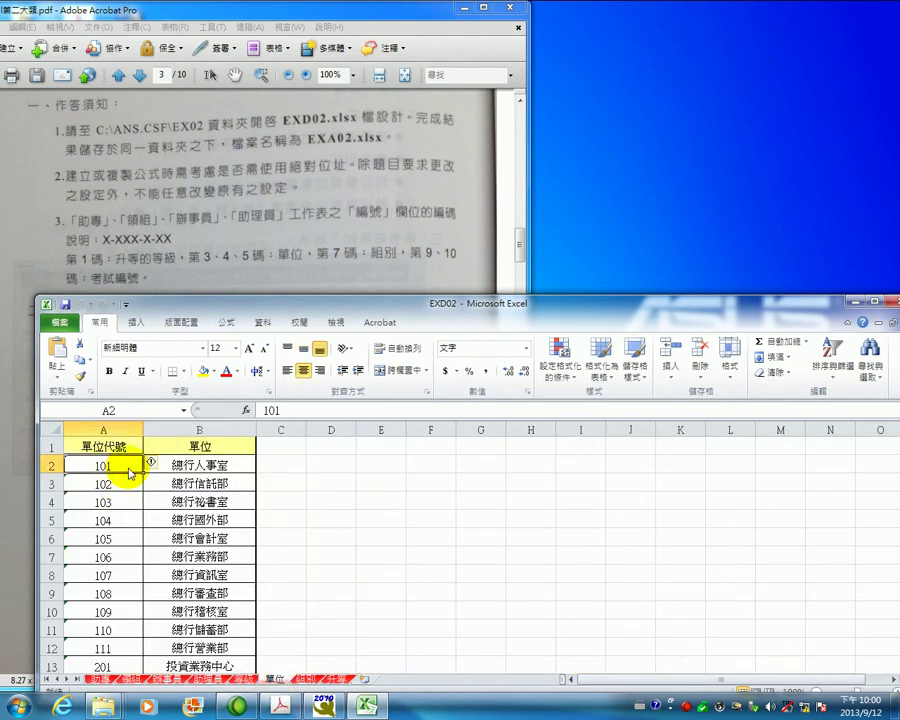
left_click(215, 465)
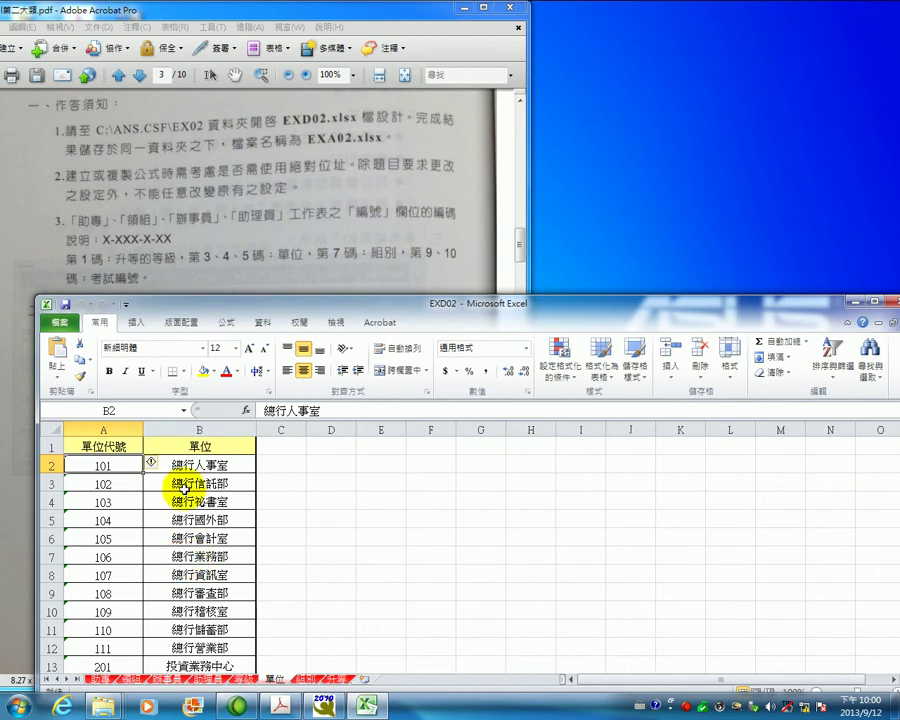
left_click(177, 482)
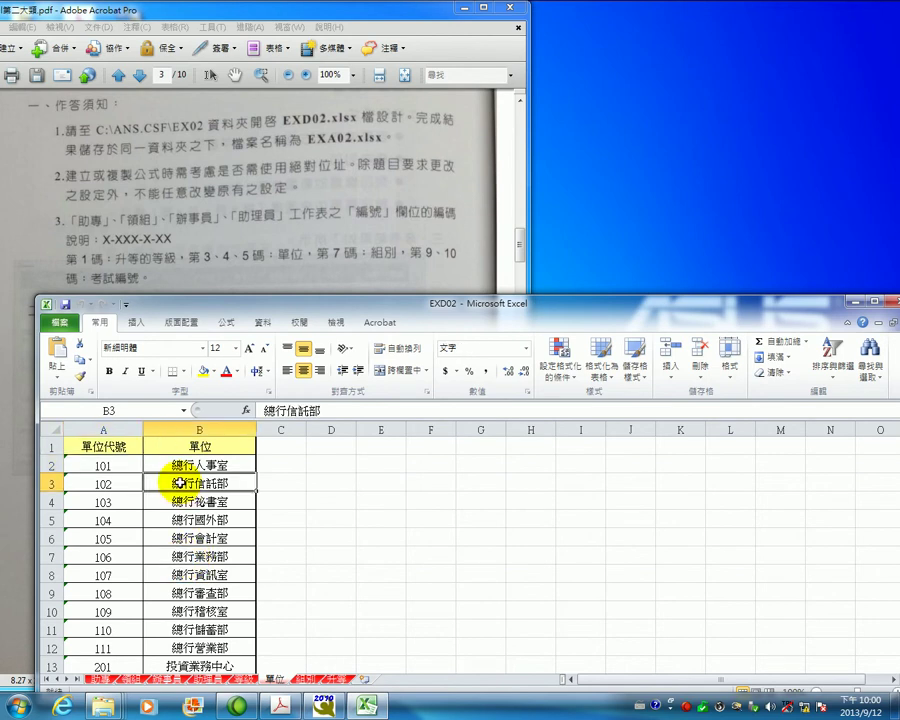
left_click(185, 503)
left_click(195, 556)
left_click(200, 611)
left_click(205, 648)
left_click(208, 611)
left_click(214, 593)
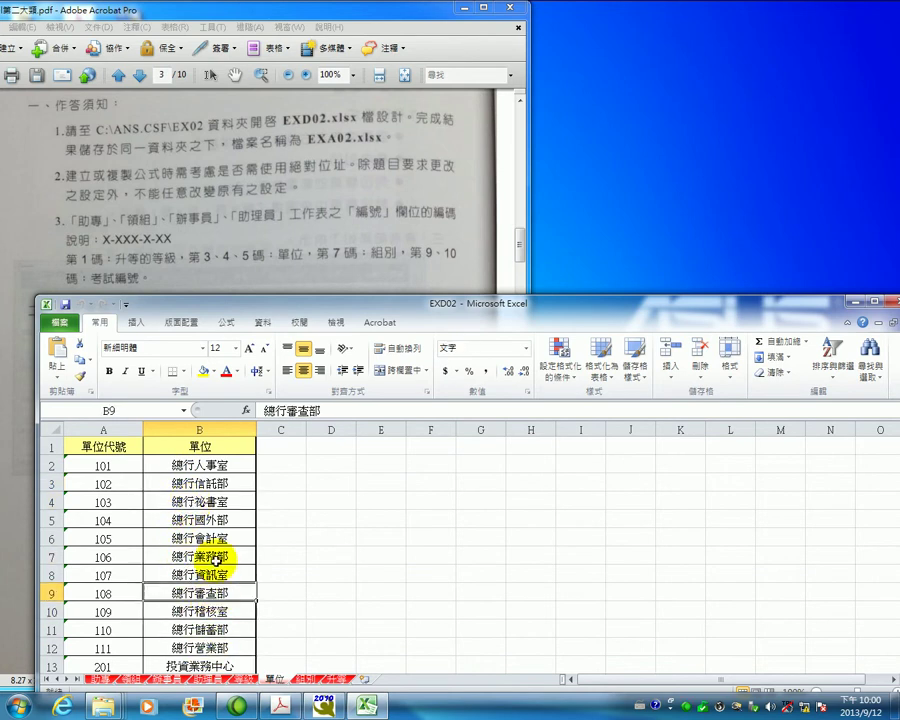
left_click(222, 520)
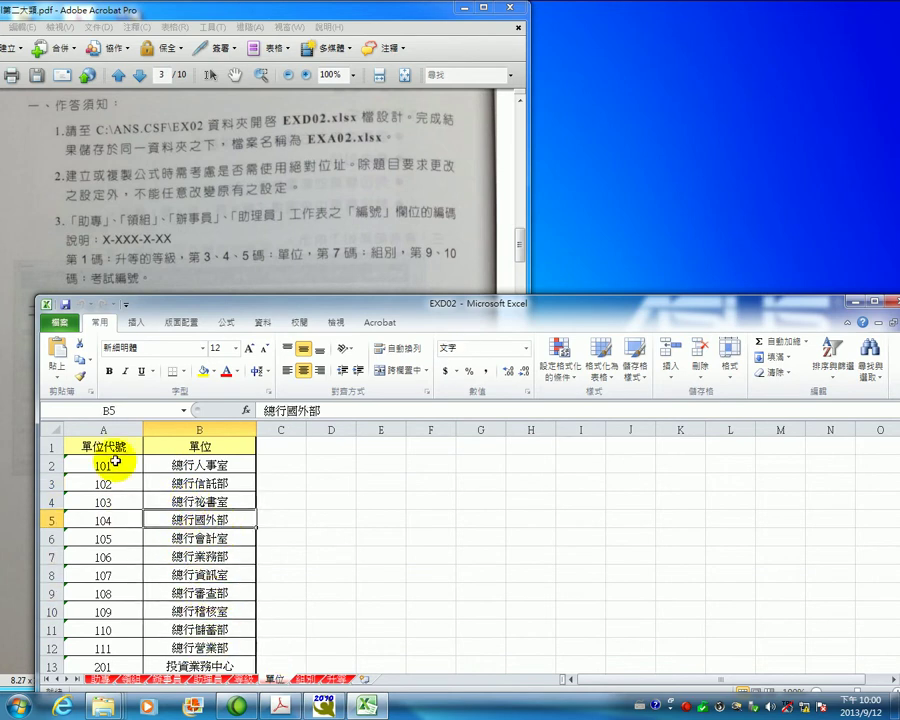
- Flip between sheets, return to 單位, and select the unit name 總行人事室 in B2
left_click(101, 682)
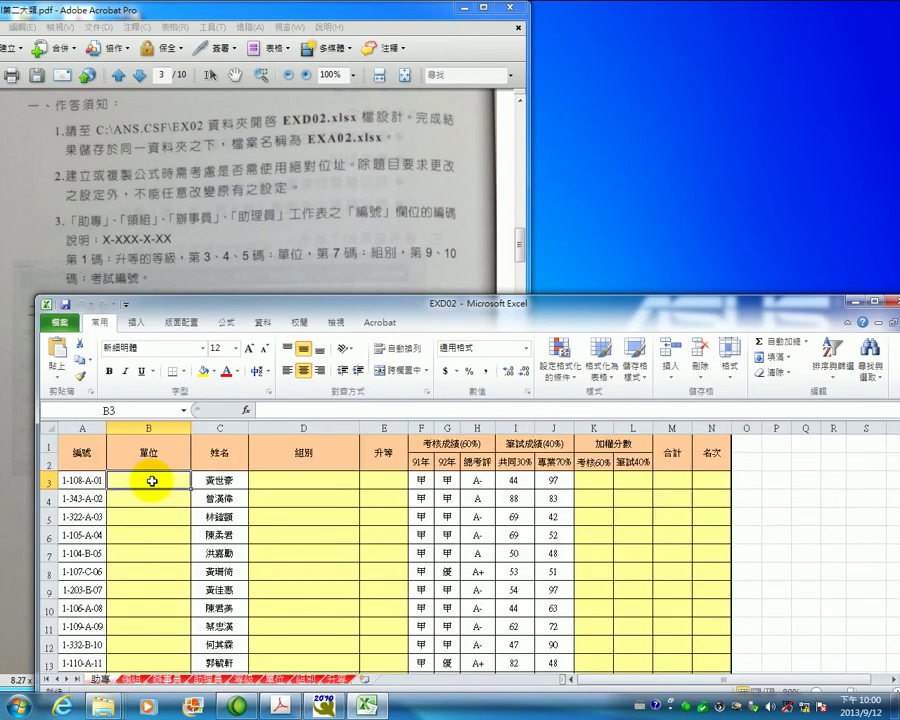
left_click(245, 681)
left_click(276, 681)
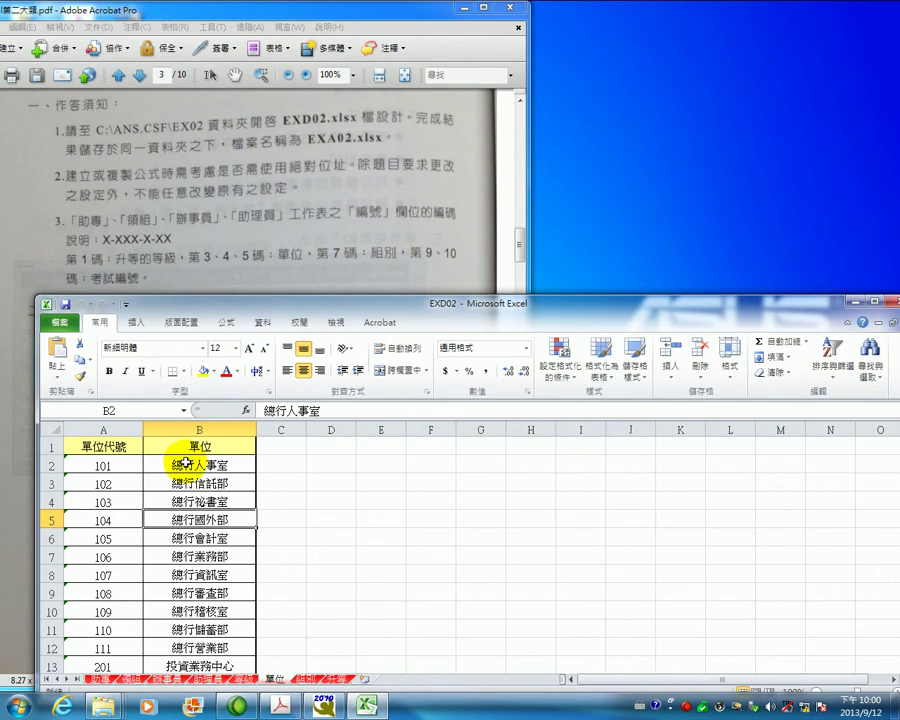
left_click(205, 576)
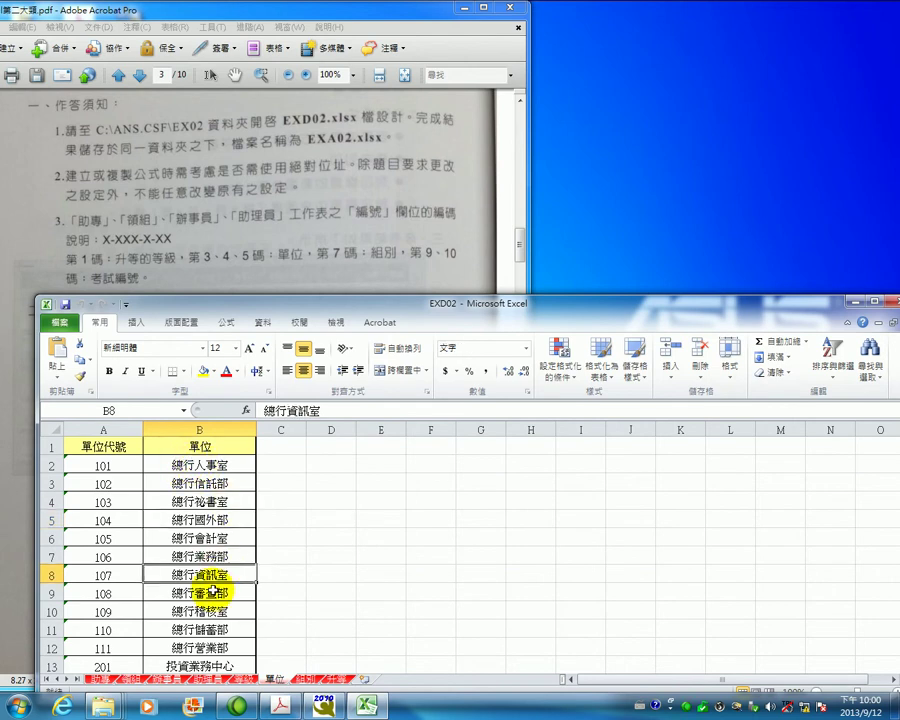
left_click(200, 464)
left_click(556, 360)
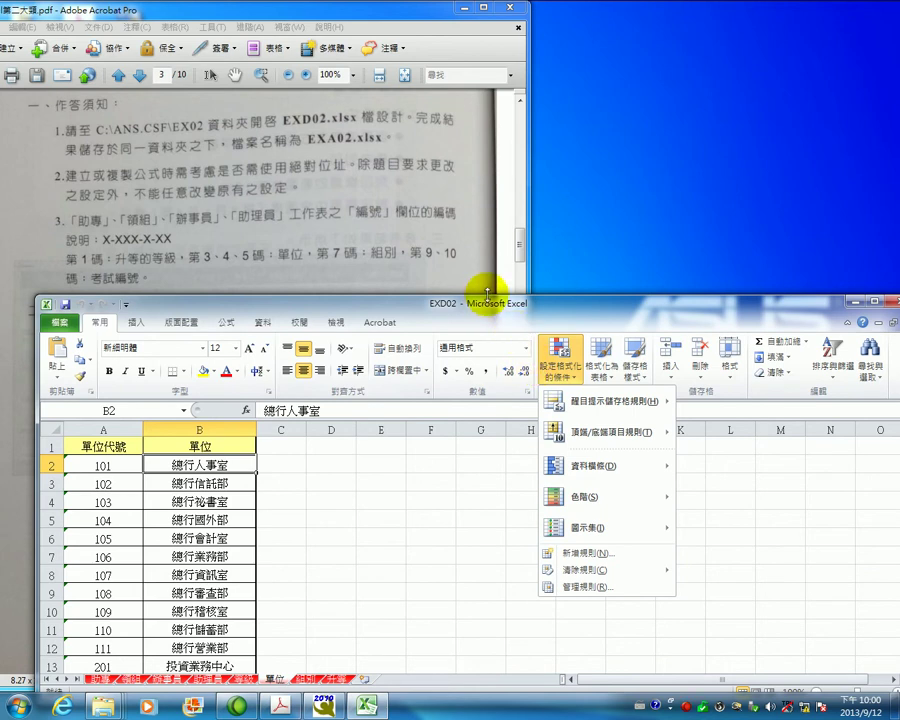
- Open Name Manager and inspect the range behind the 單位 name
left_click(227, 325)
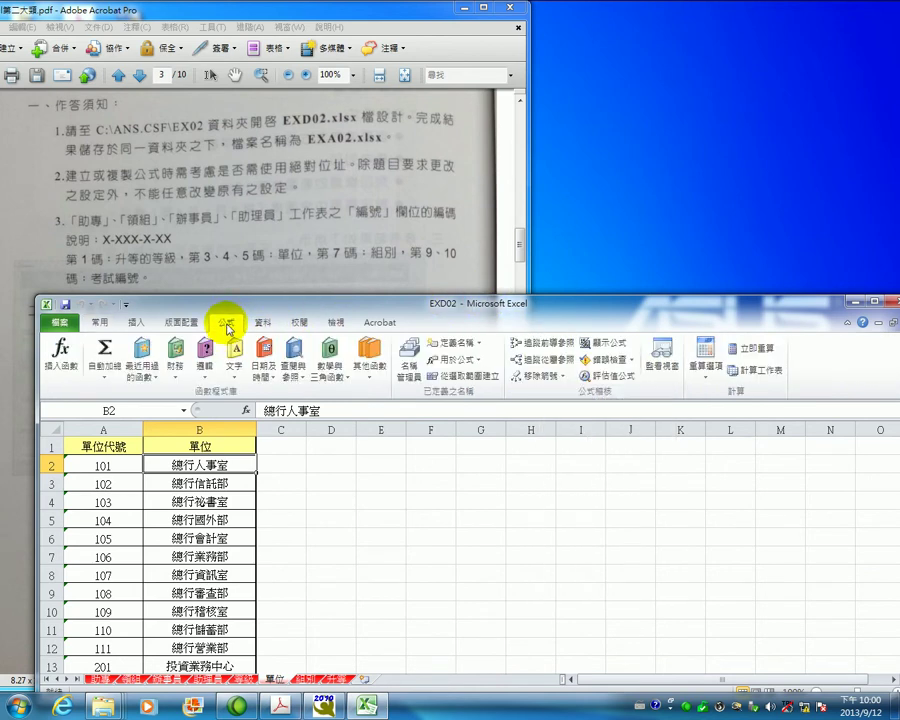
left_click(409, 355)
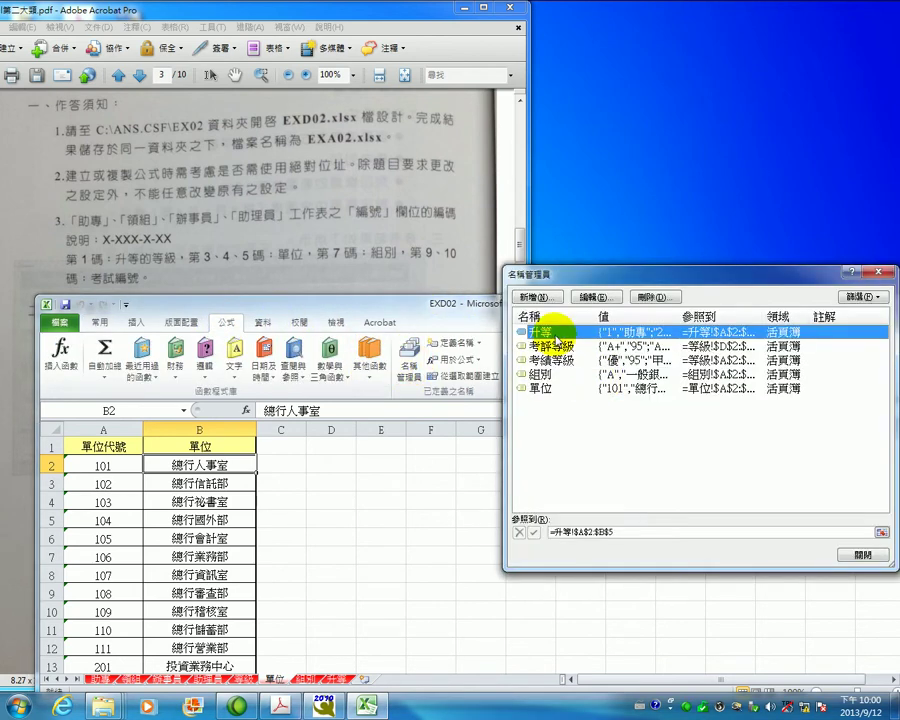
double_click(532, 388)
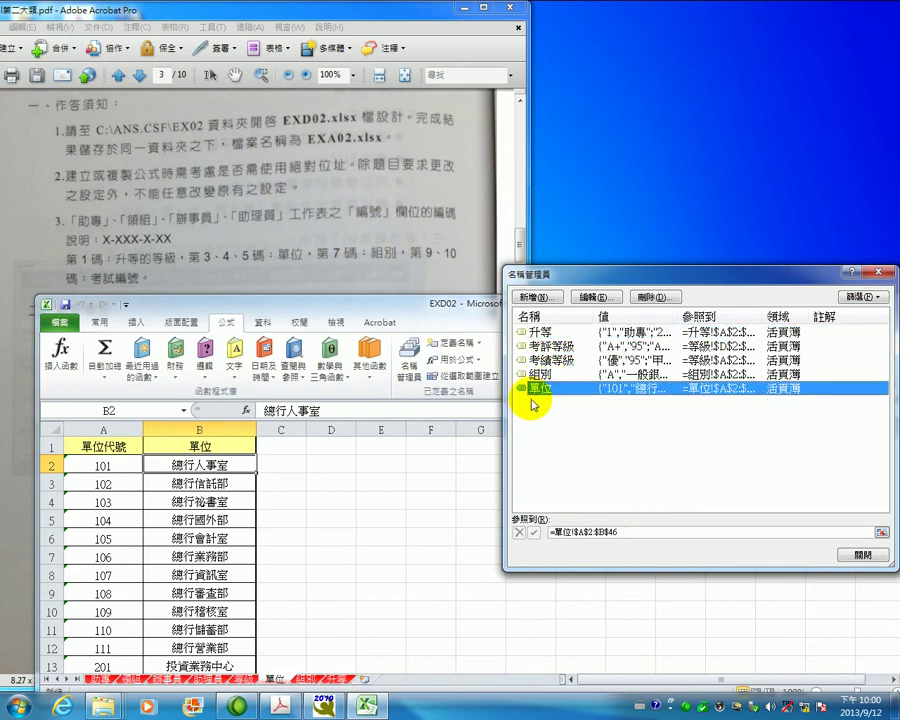
left_click(680, 468)
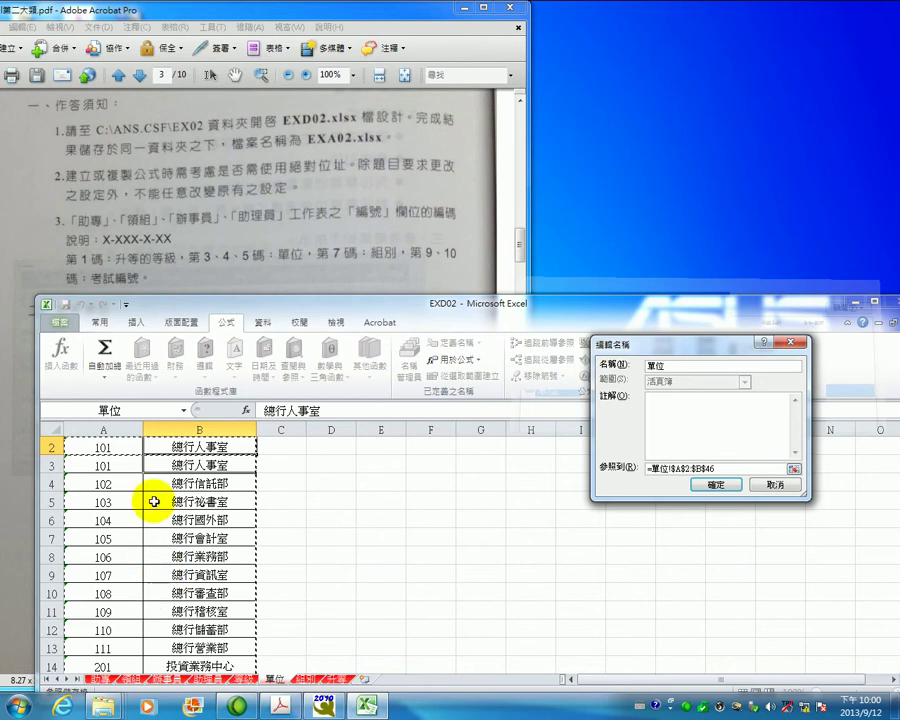
scroll(140, 428, "up", 1)
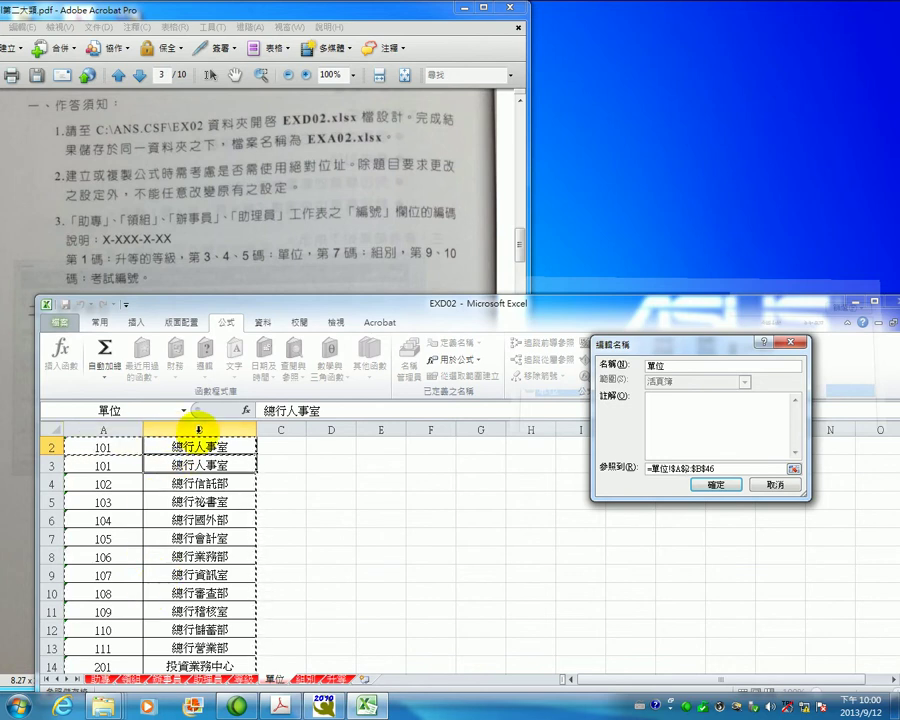
left_click(735, 486)
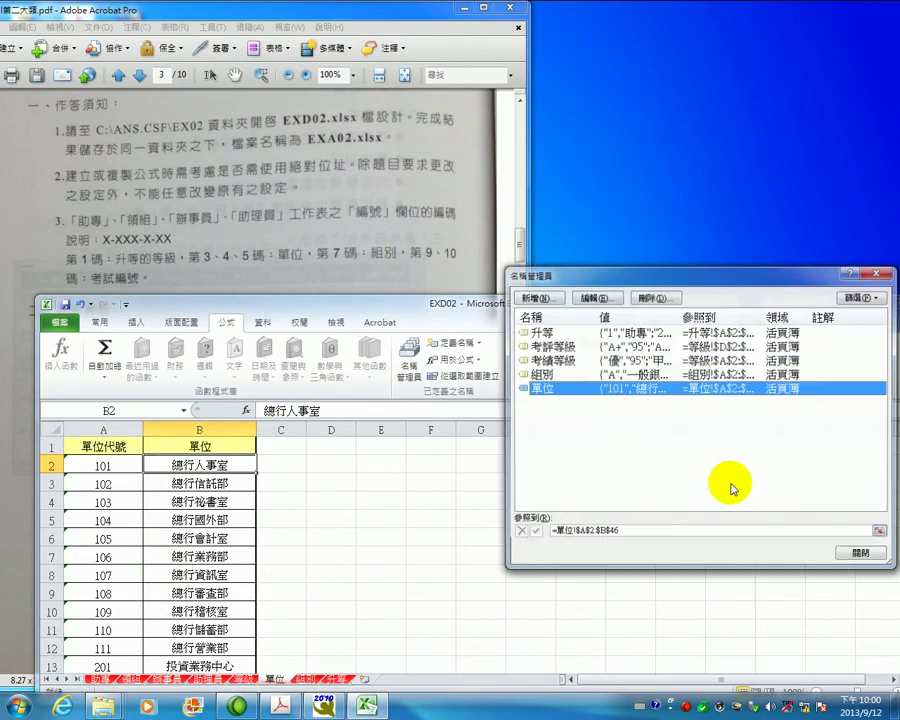
- Inspect the 組別 name's range =組別!$A$2:$B$6 and close it unchanged
left_click(550, 376)
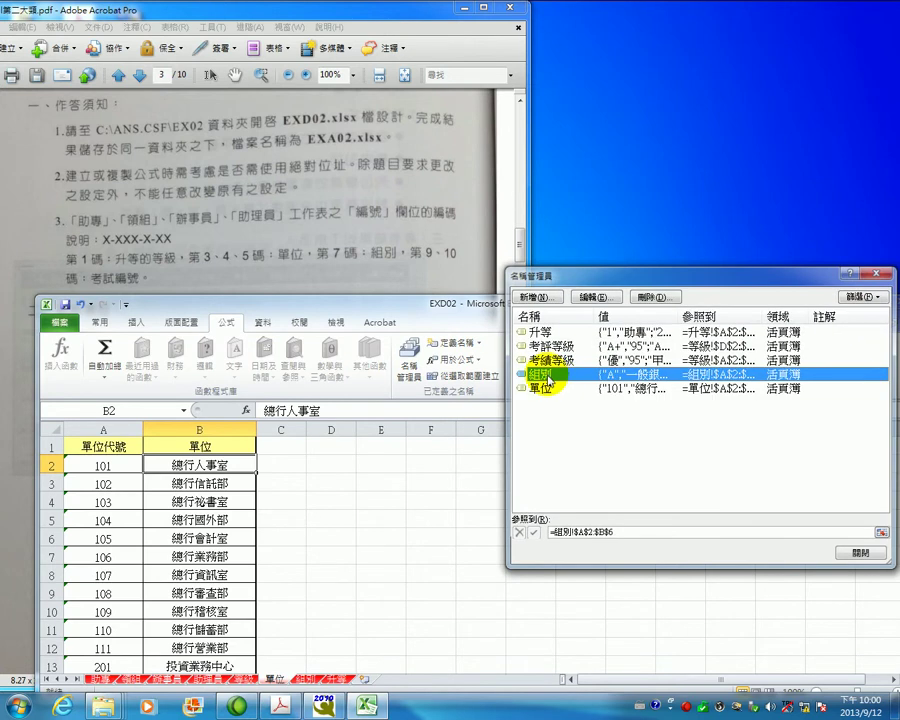
double_click(550, 376)
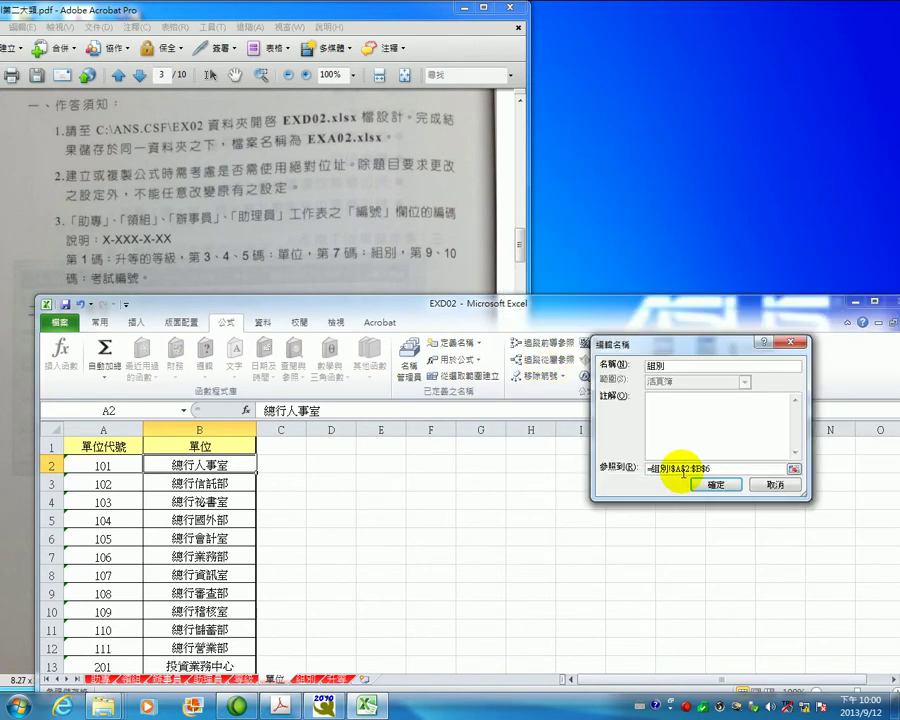
left_click(683, 470)
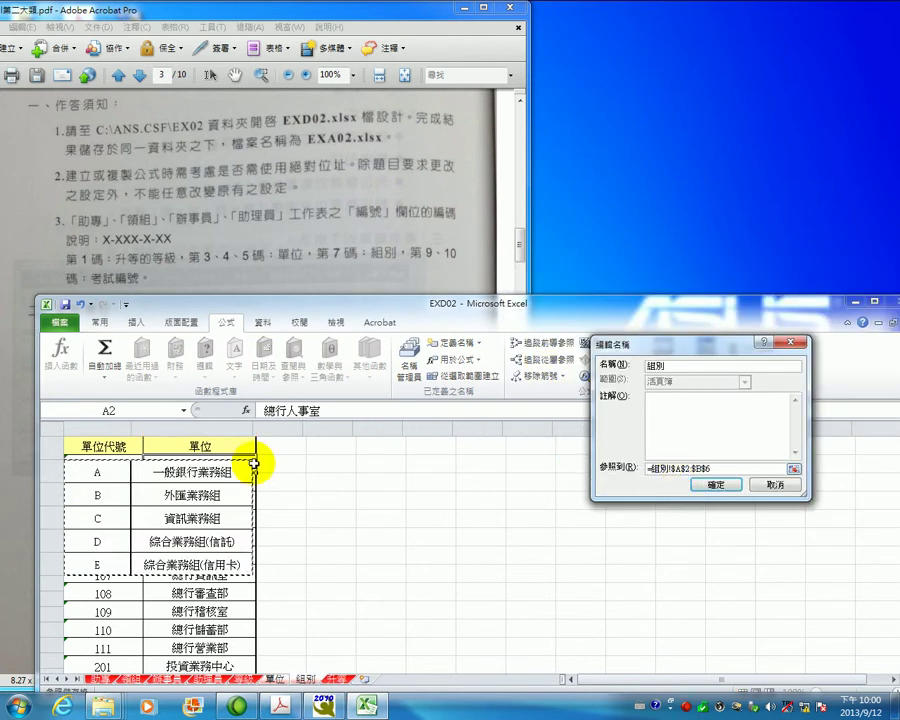
left_click_drag(339, 312, 348, 280)
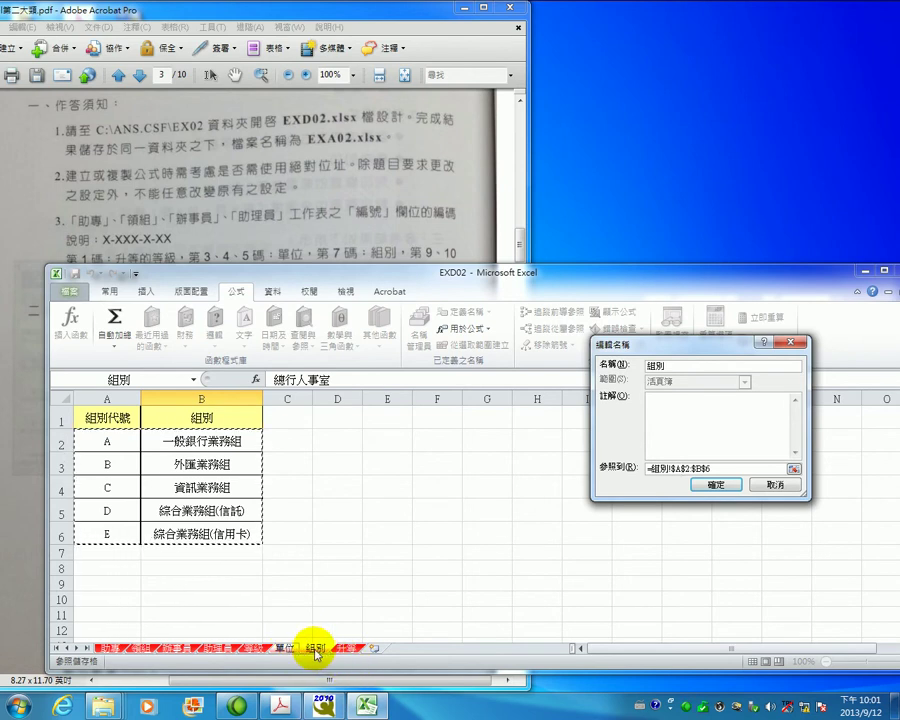
left_click(716, 484)
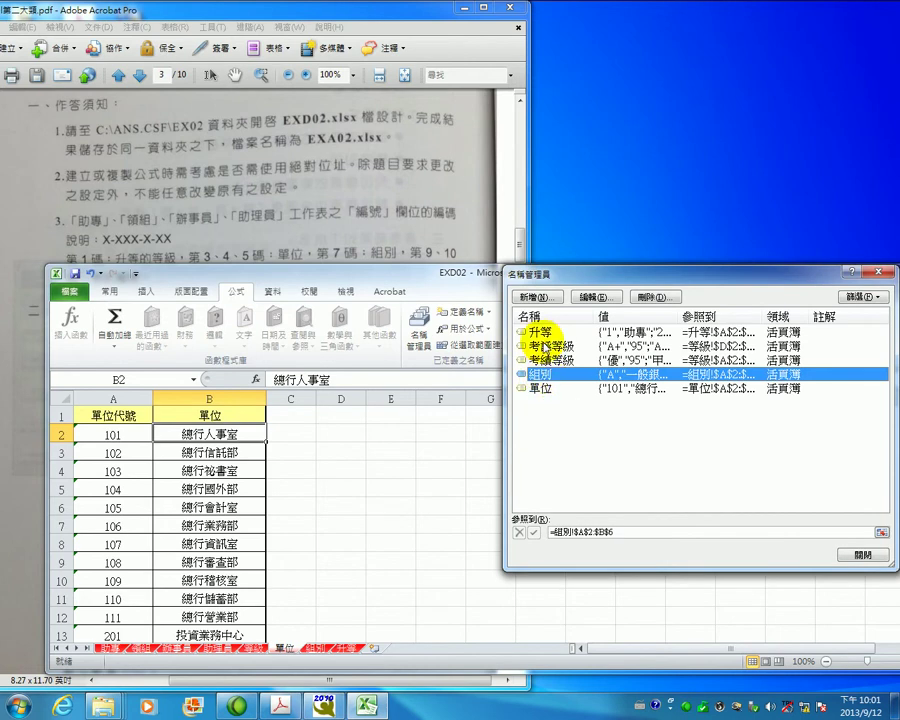
- Open the 升等 name for editing to show its range =升等!$A$2:$B$5
left_click(543, 333)
double_click(543, 333)
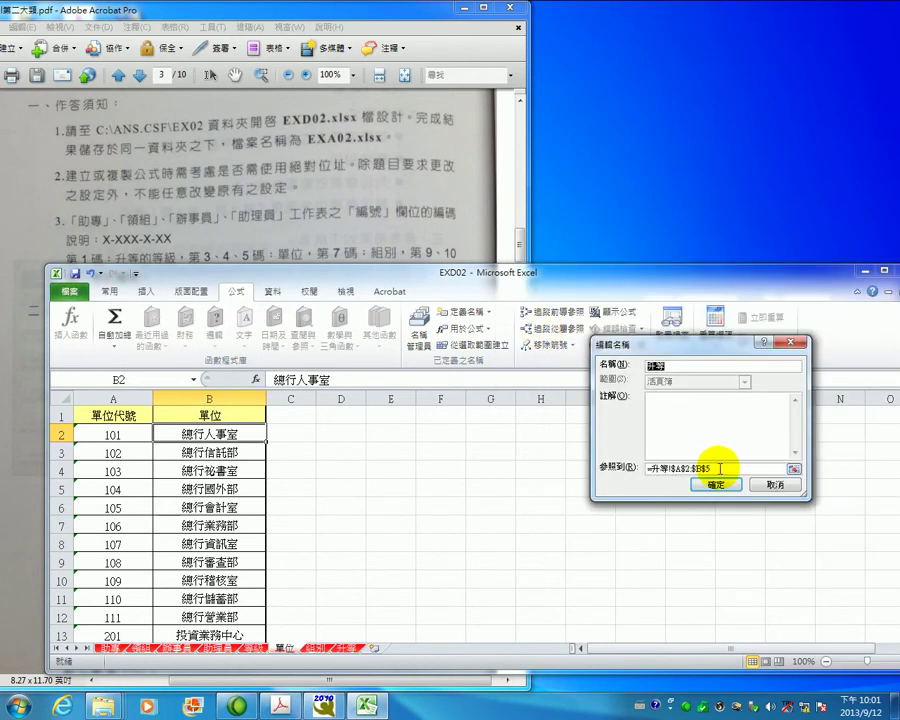
left_click(719, 468)
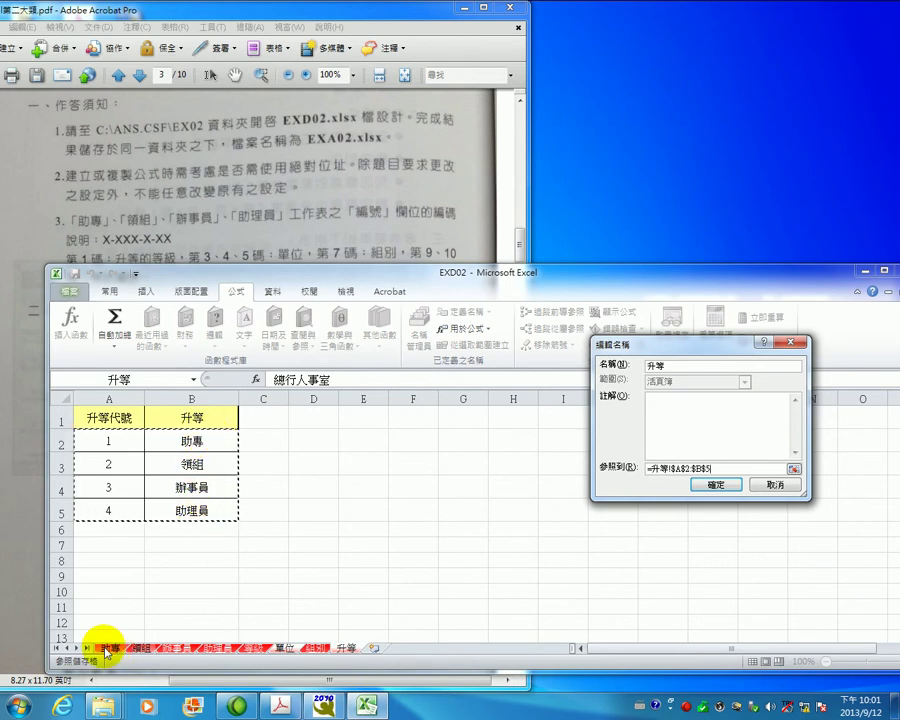
- Point the 升等 reference at various sheets and cells, such as 助專 E3, 單位 B2 and 助專 D4
left_click(284, 649)
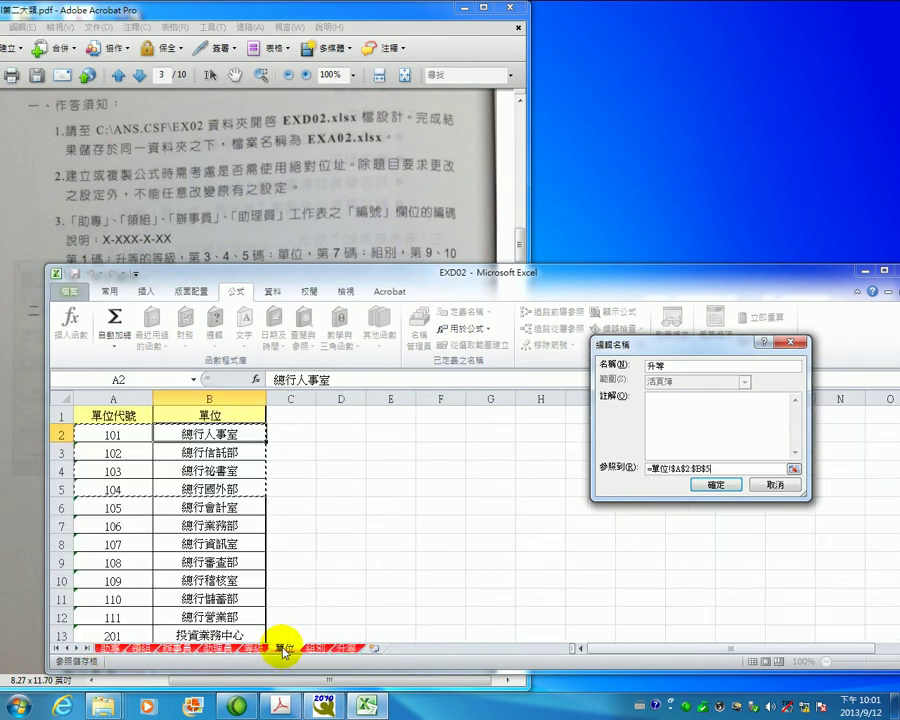
left_click(315, 648)
left_click(345, 648)
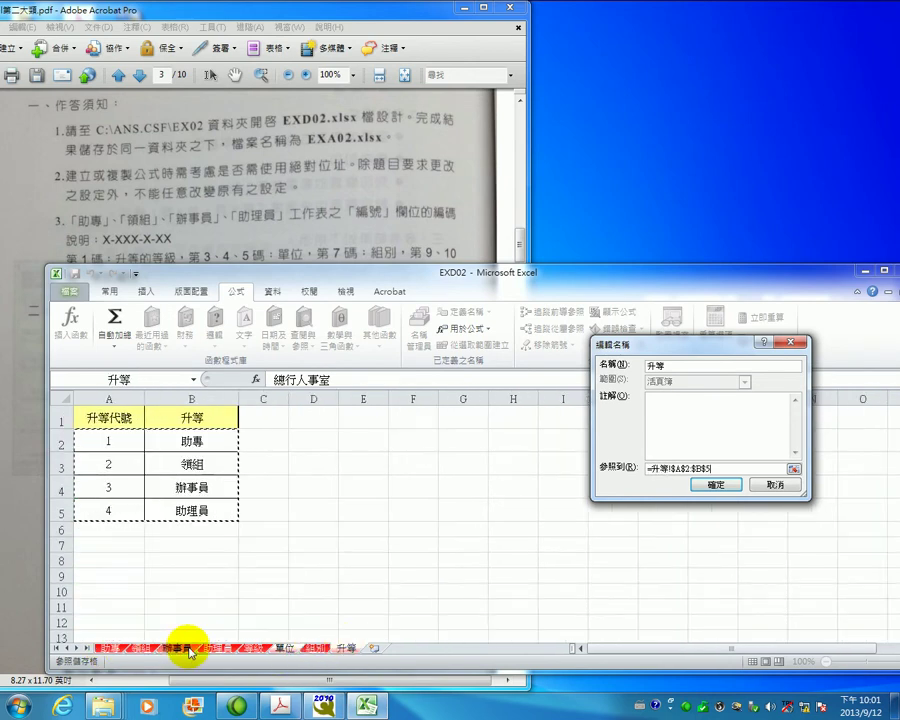
left_click(108, 649)
left_click(287, 448)
left_click(406, 446)
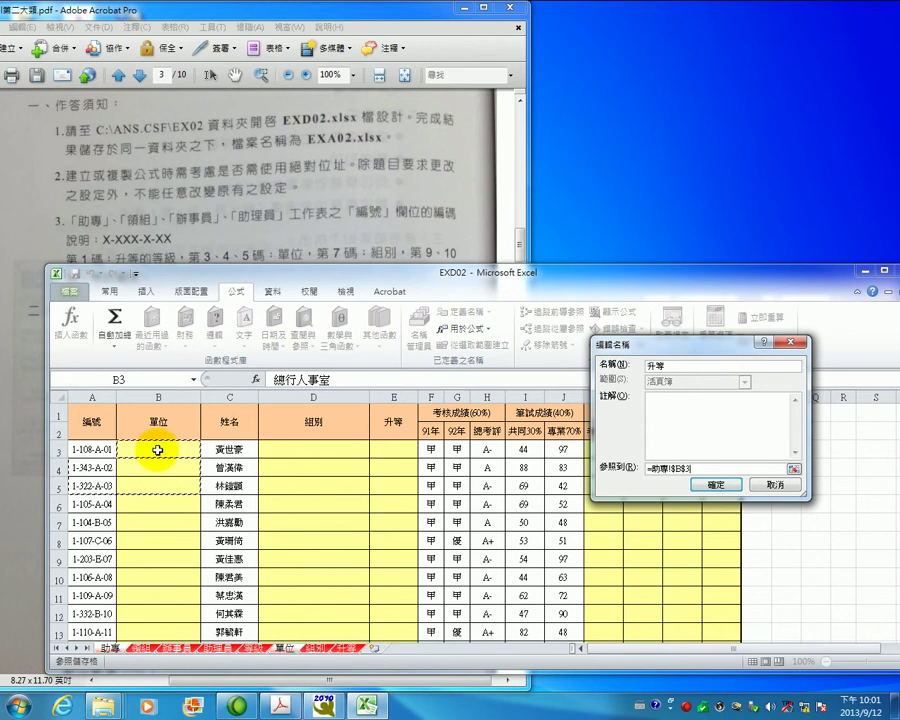
left_click(283, 654)
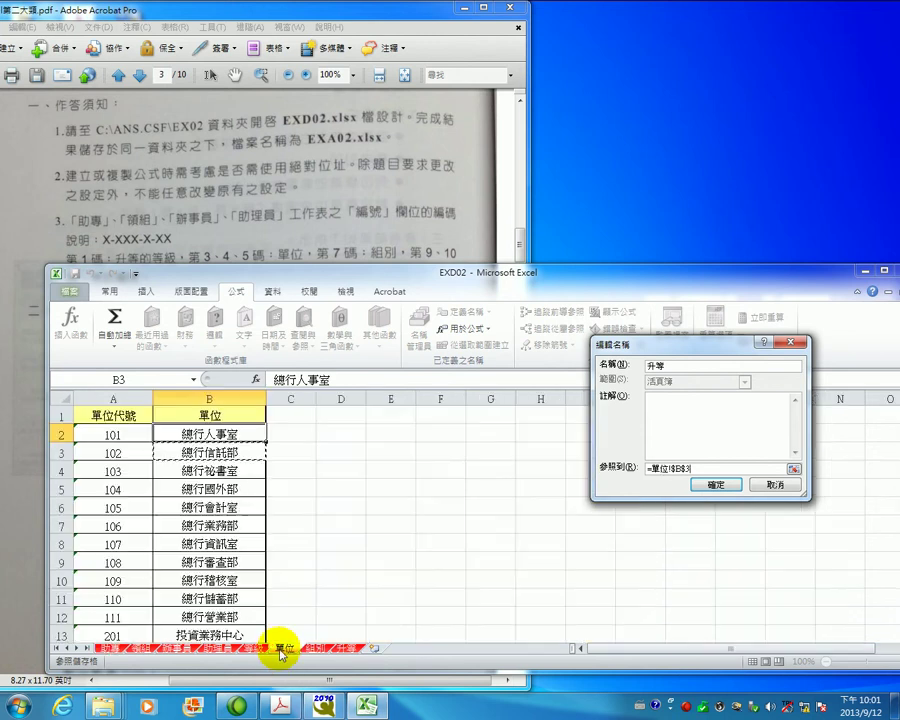
left_click(185, 433)
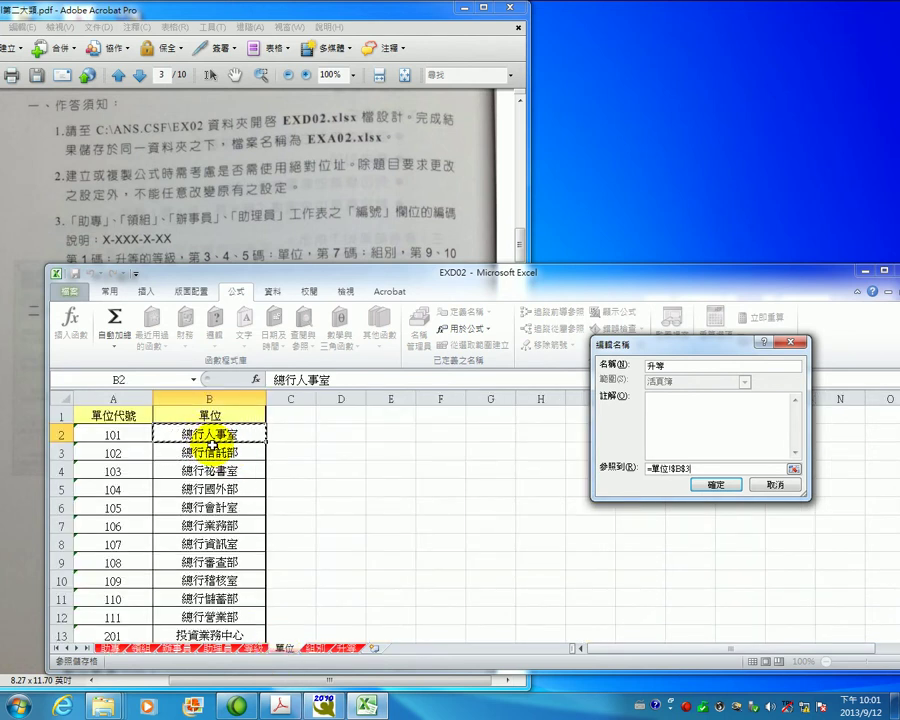
left_click(316, 648)
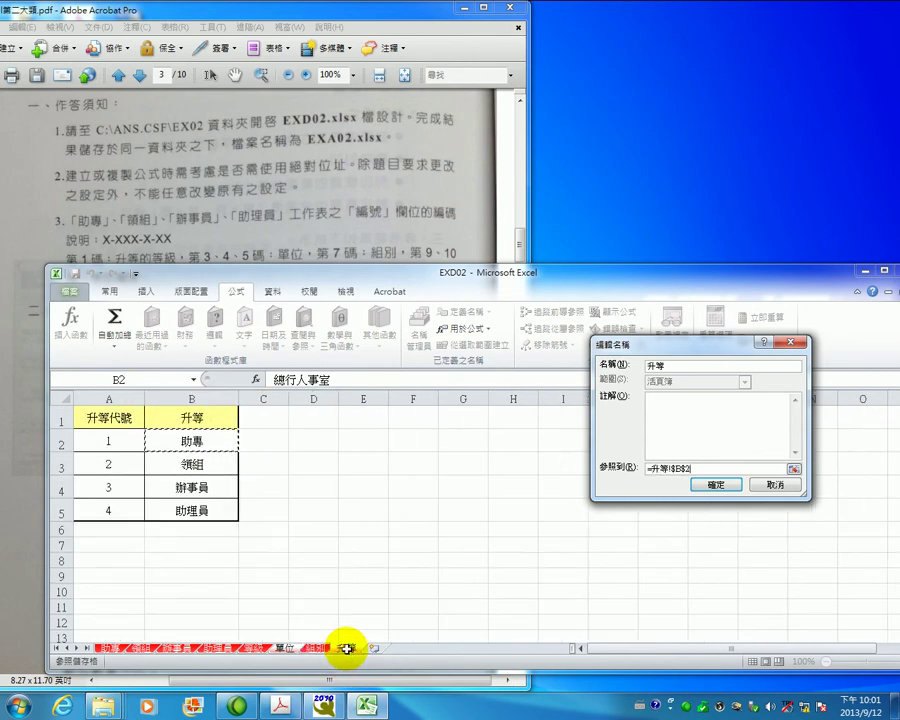
left_click(115, 649)
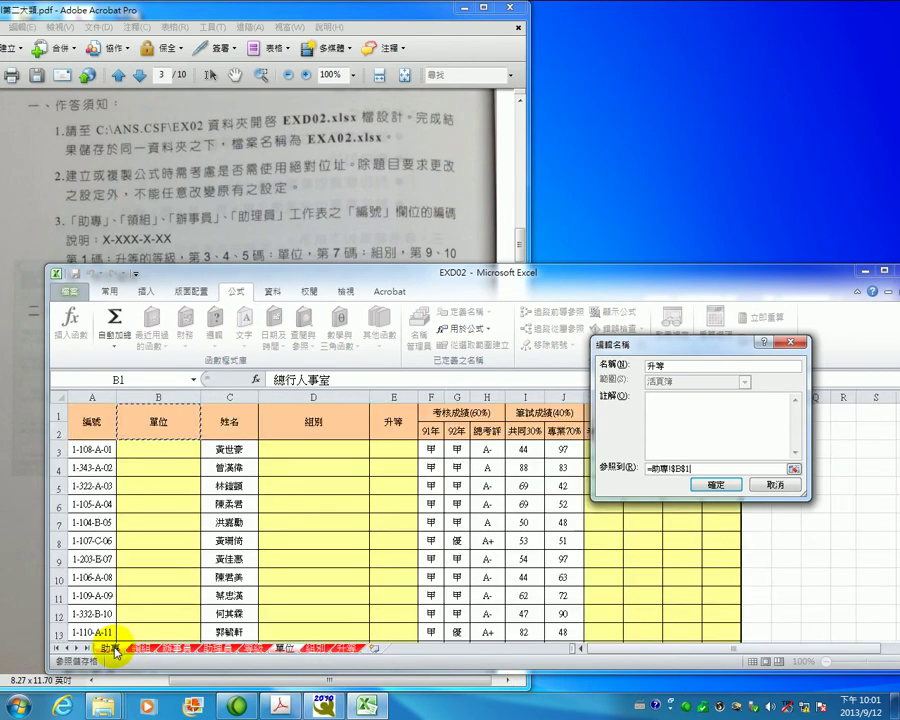
left_click(307, 466)
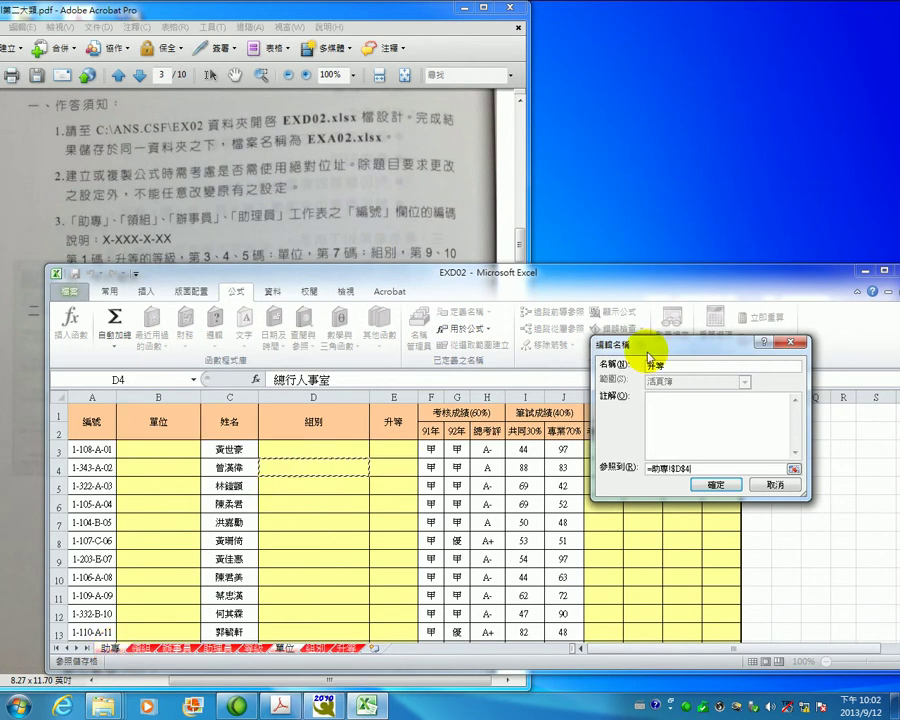
- Rearrange windows and try references on 領組, 辦事員 and 助理員, ending at =單位!$B$3
left_click_drag(671, 347, 755, 470)
mouse_move(590, 274)
left_mouse_down()
mouse_move(540, 303)
mouse_move(562, 302)
left_mouse_up()
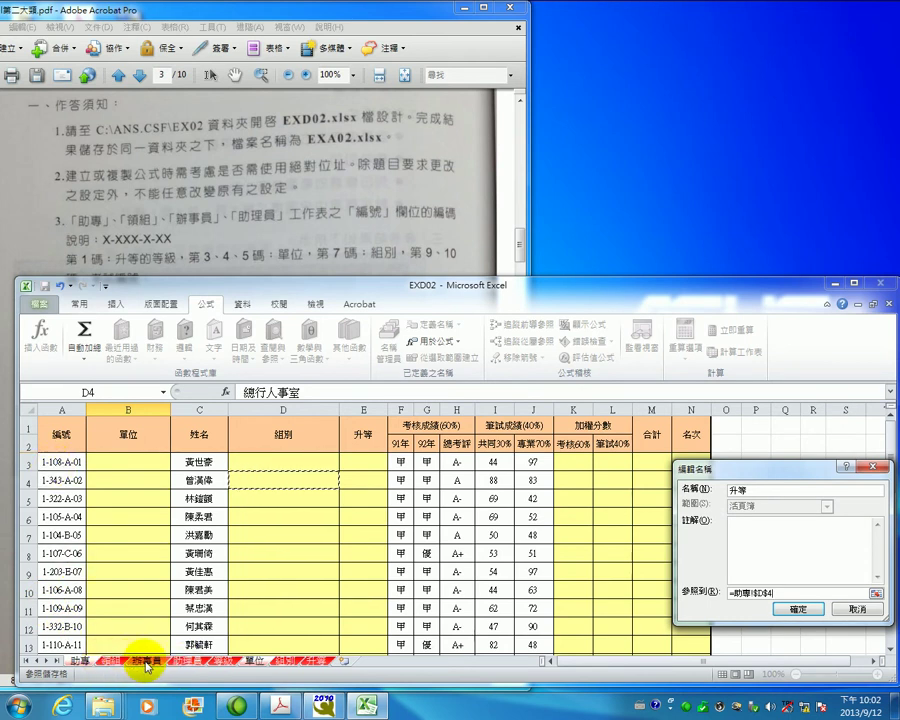
left_click(50, 461)
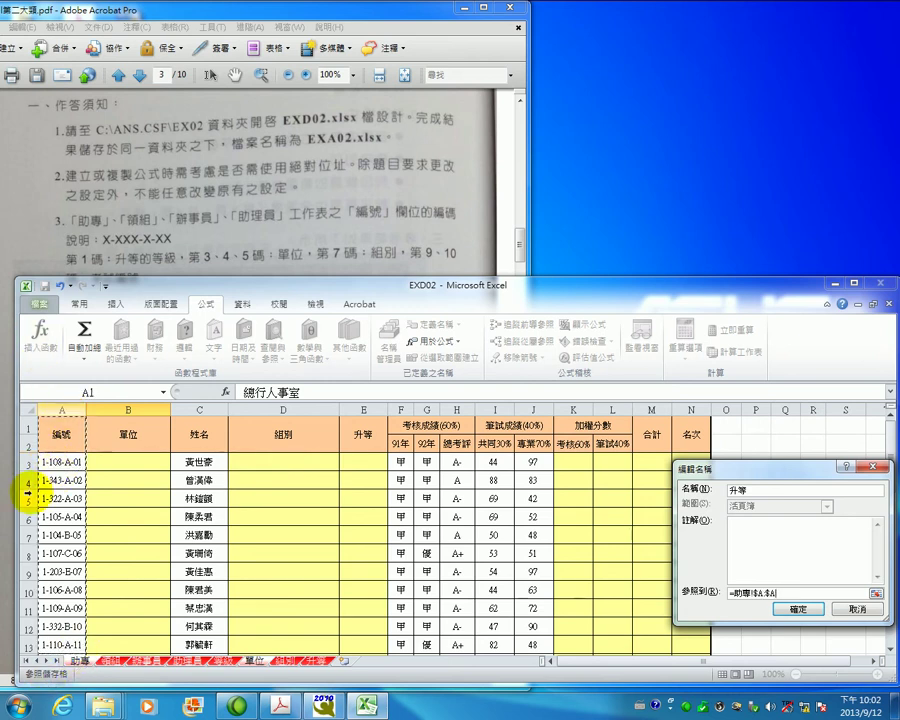
scroll(48, 452, "down", 5)
scroll(96, 544, "down", 7)
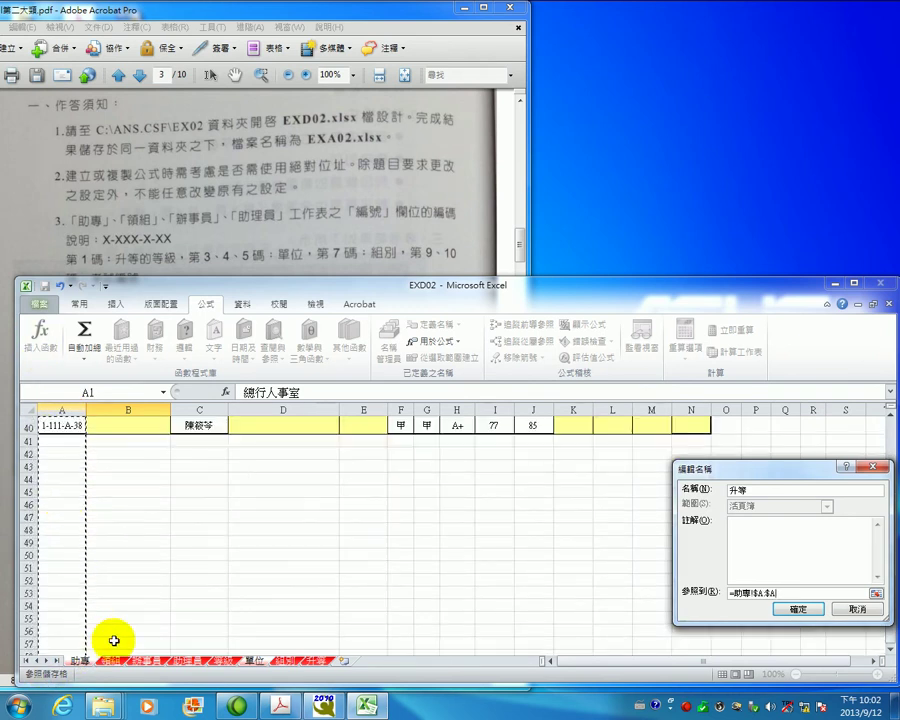
left_click(110, 661)
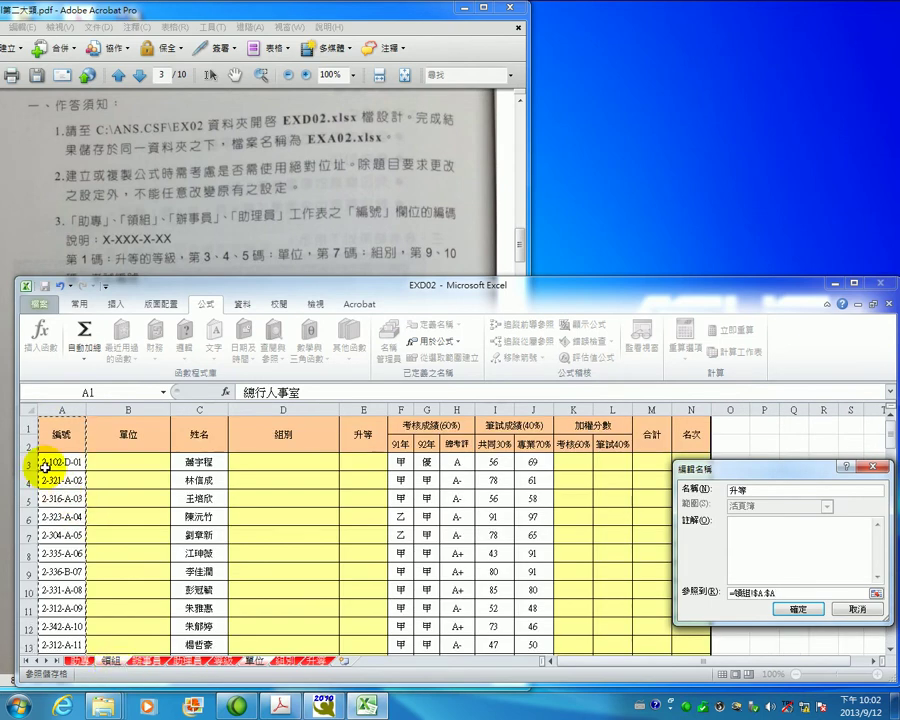
left_click(140, 661)
left_click(183, 661)
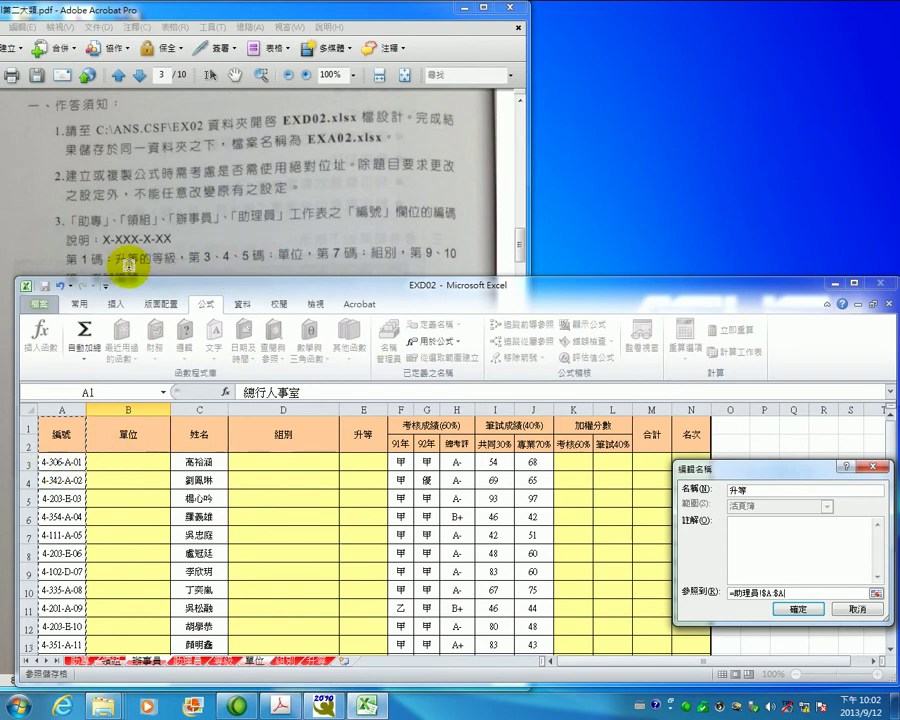
left_click(140, 462)
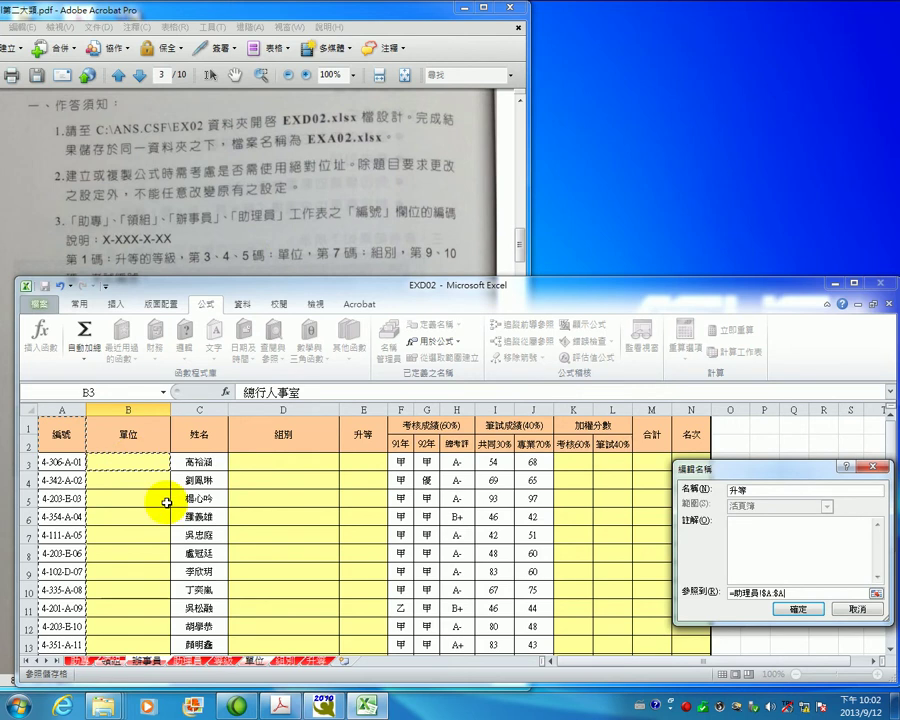
left_click(257, 662)
left_click_drag(290, 283, 275, 295)
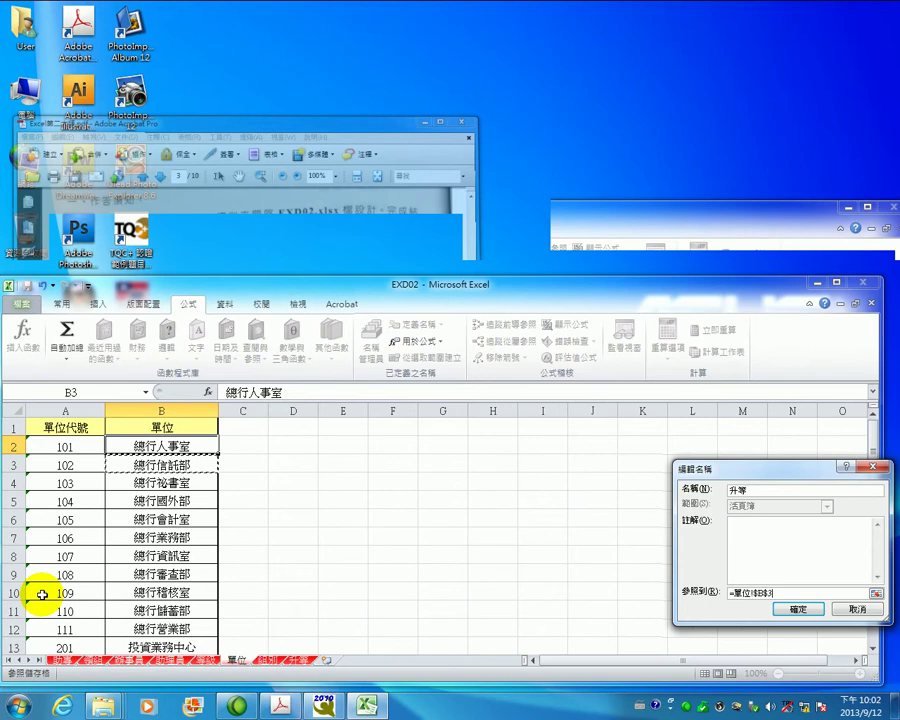
- Point the reference at cell A10 and row 21, then select cell B2
left_click(40, 594)
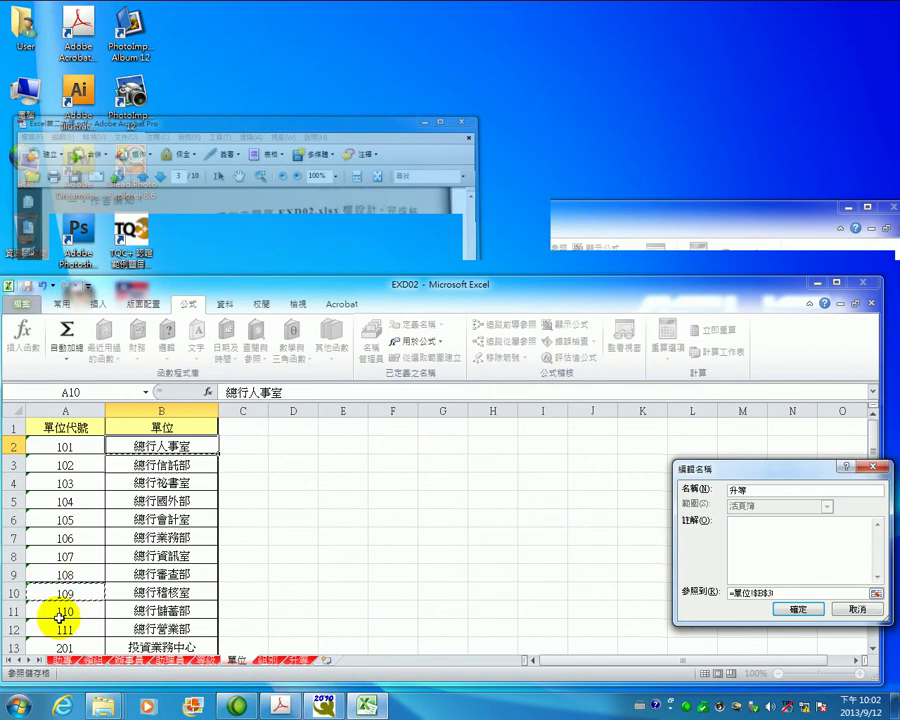
scroll(60, 615, "down", 4)
left_click(12, 575)
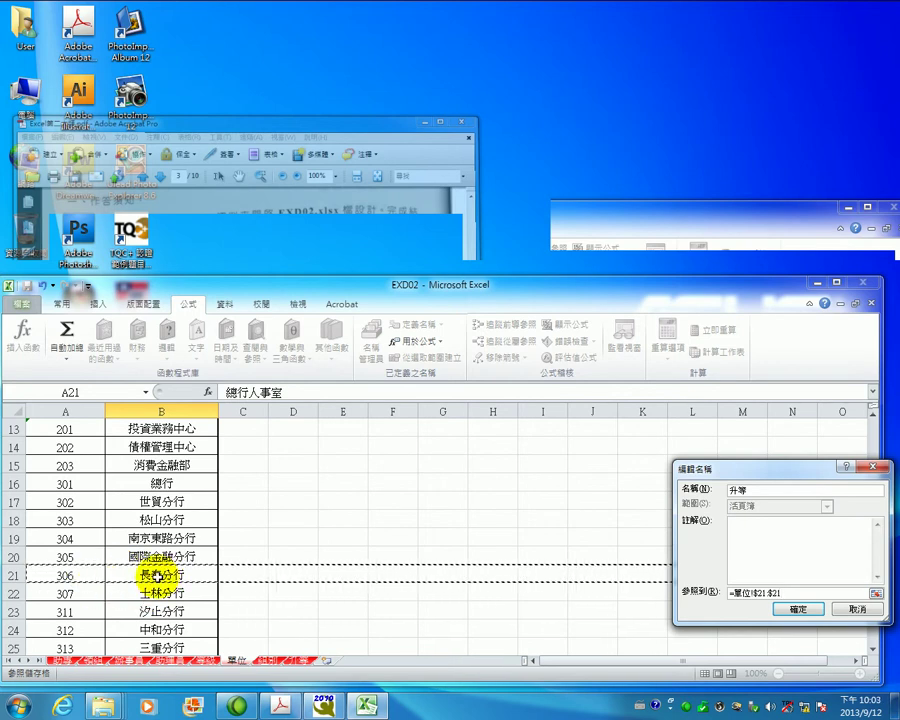
left_click(283, 147)
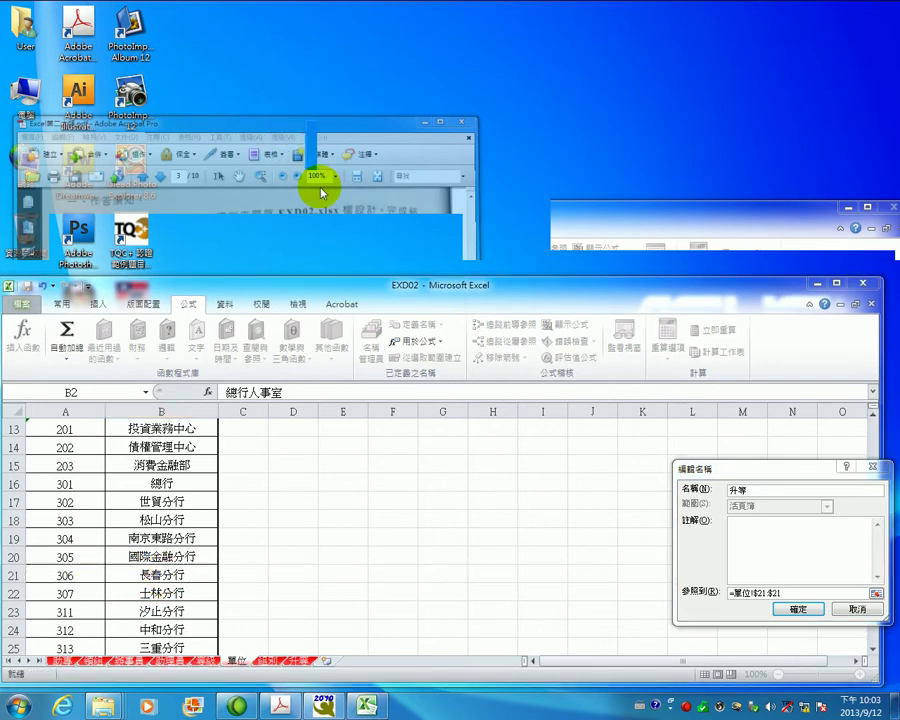
- Bring up the exam instructions PDF and arrange it alongside the Excel window
left_click(281, 706)
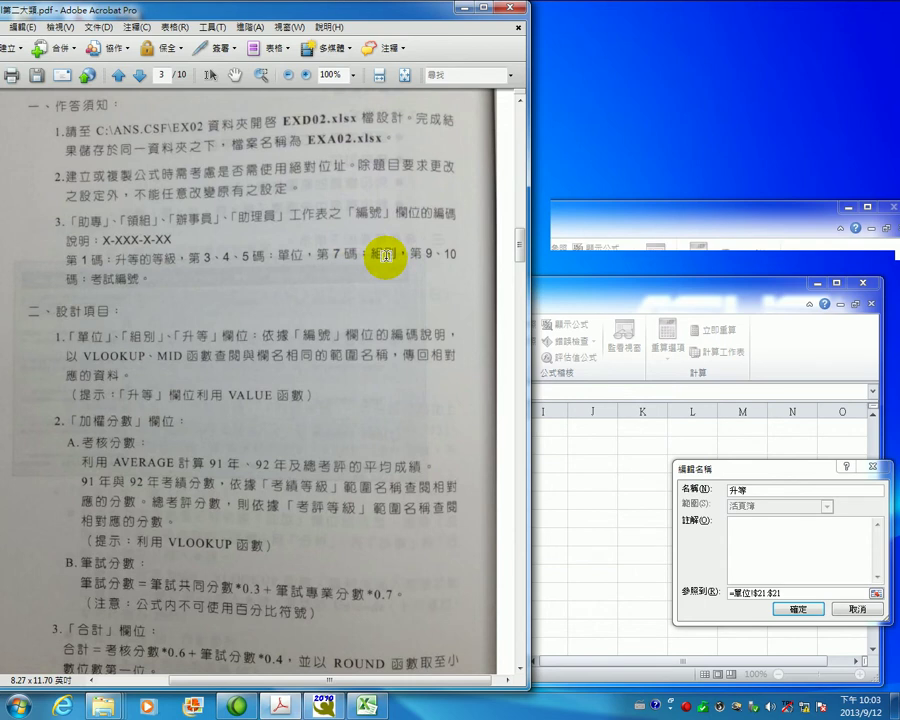
left_click(611, 287)
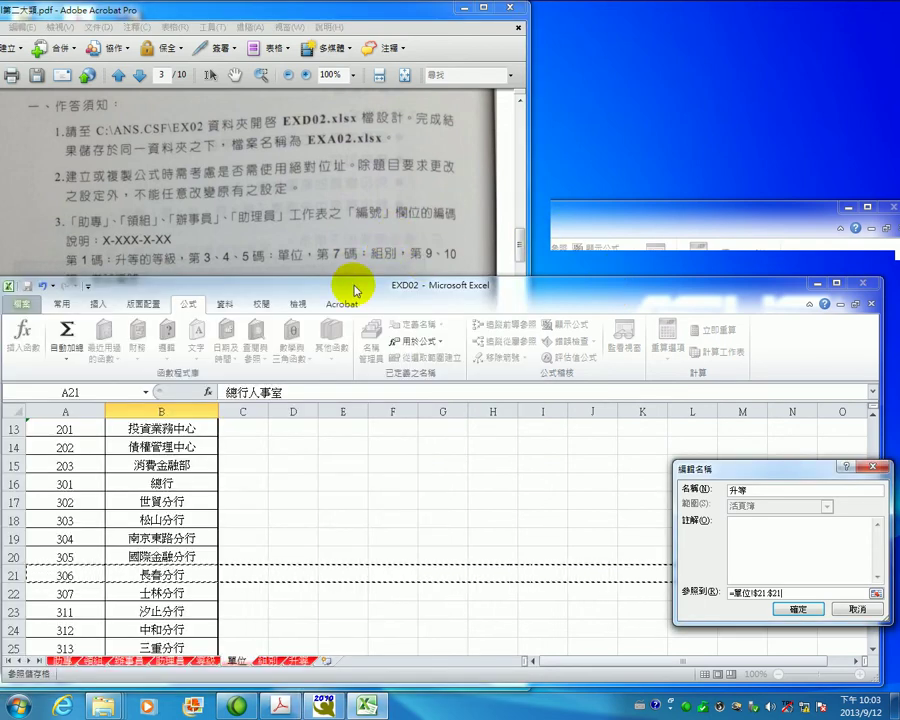
left_click_drag(355, 290, 348, 357)
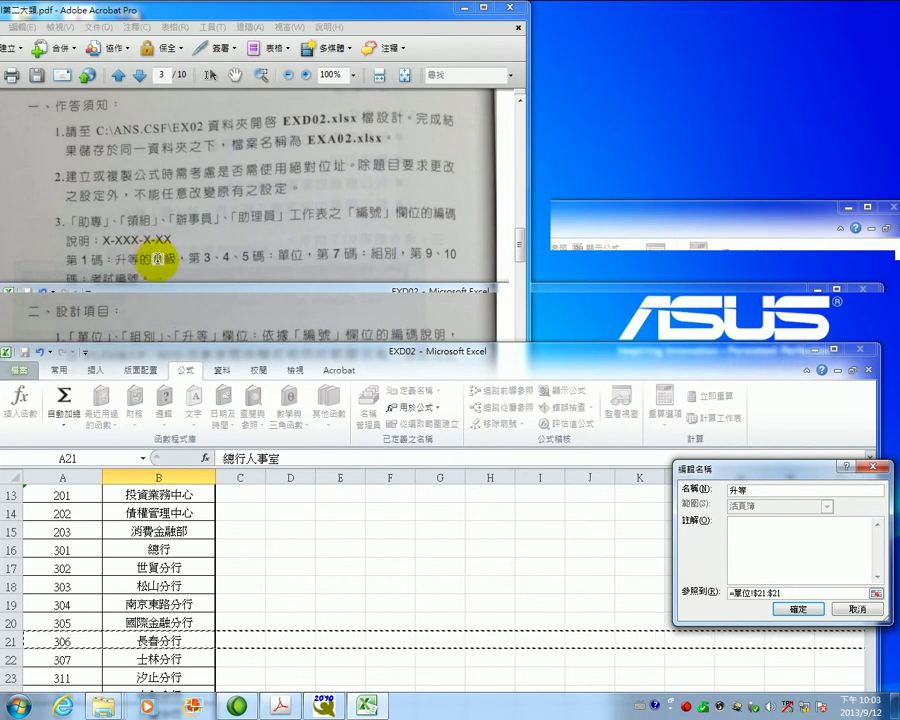
mouse_move(298, 5)
left_mouse_down()
mouse_move(317, 18)
mouse_move(444, 4)
left_mouse_up()
left_click(852, 8)
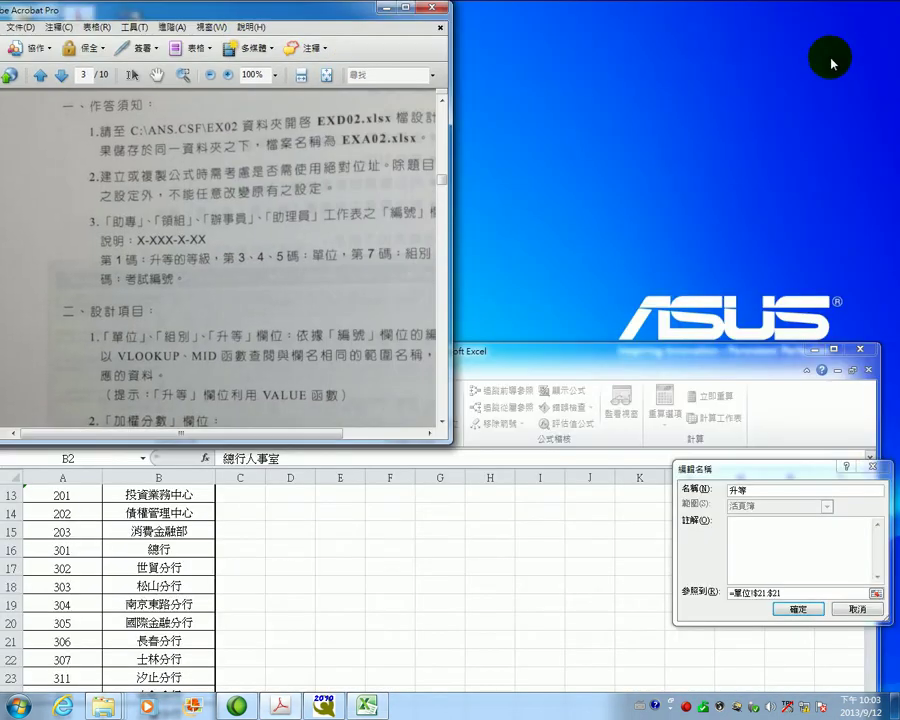
- Cancel the 升等 edit, close Name Manager, and move Excel to the right
left_click(871, 477)
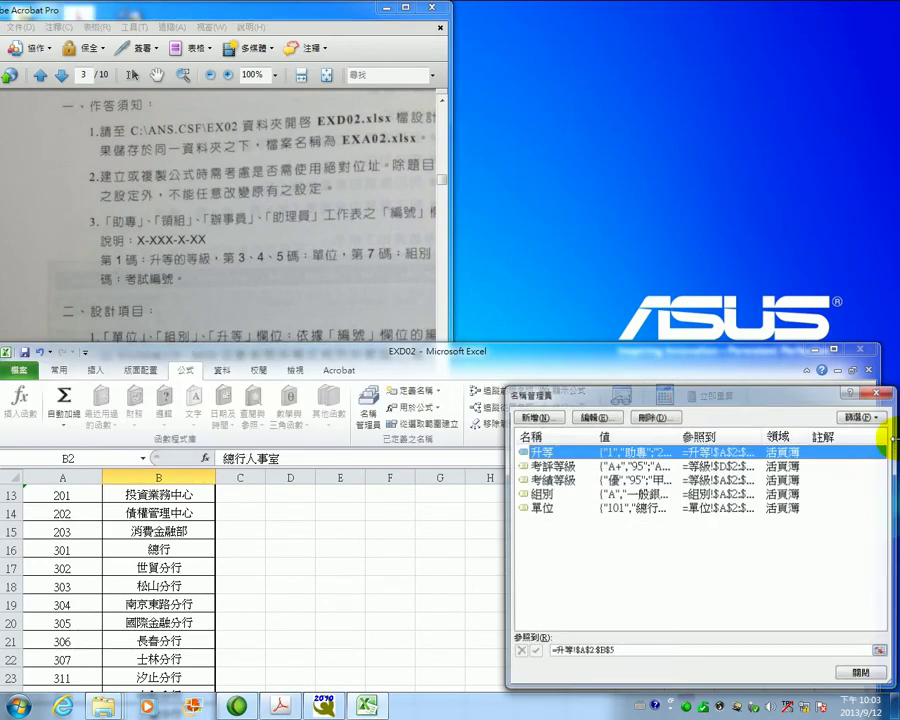
left_click(885, 398)
left_click_drag(475, 343, 612, 335)
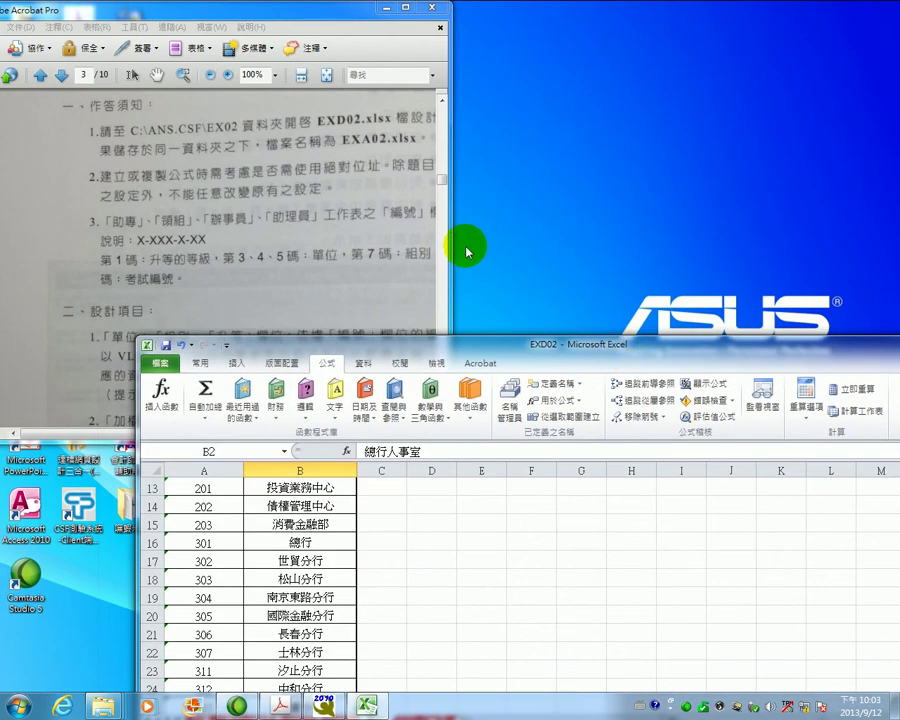
- Highlight the 編號 coding notes: 升等 first digit, 單位 3rd–5th digits, 組別 7th digit
left_click_drag(450, 230, 605, 233)
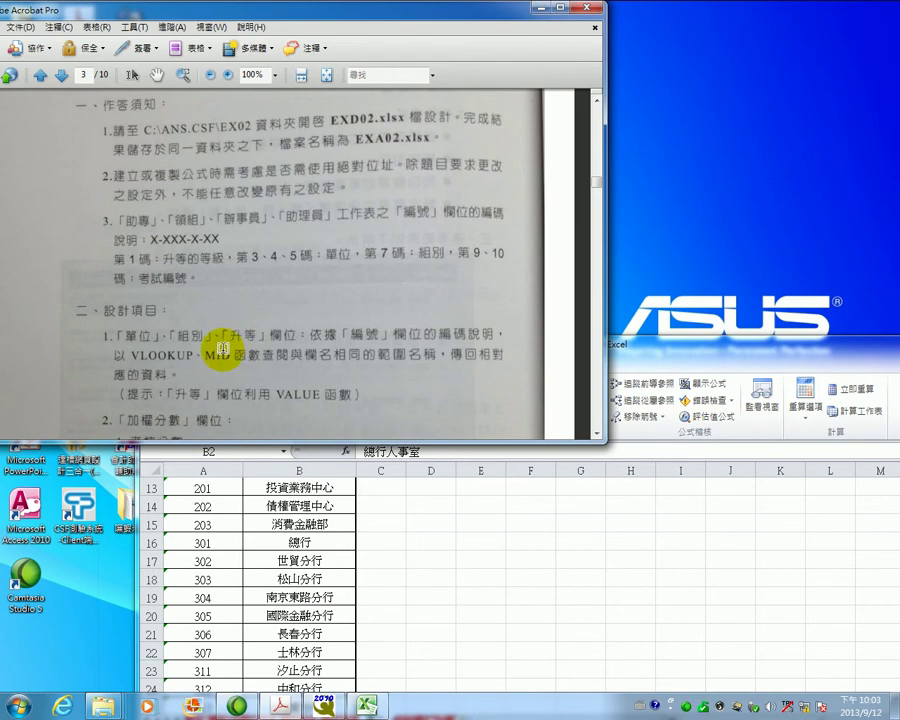
scroll(224, 348, "down", 1)
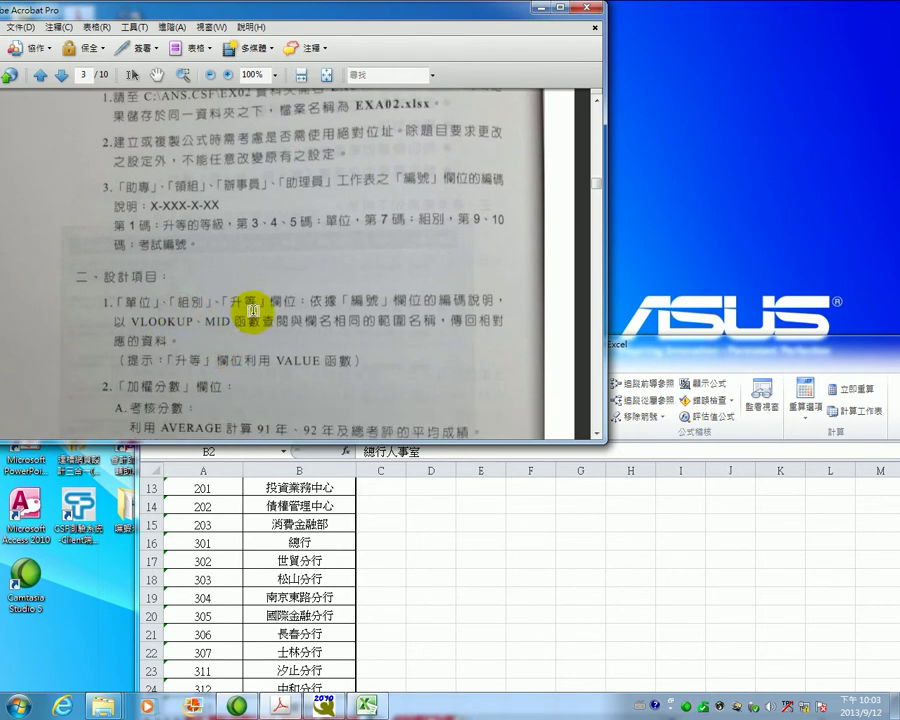
left_click_drag(345, 300, 497, 298)
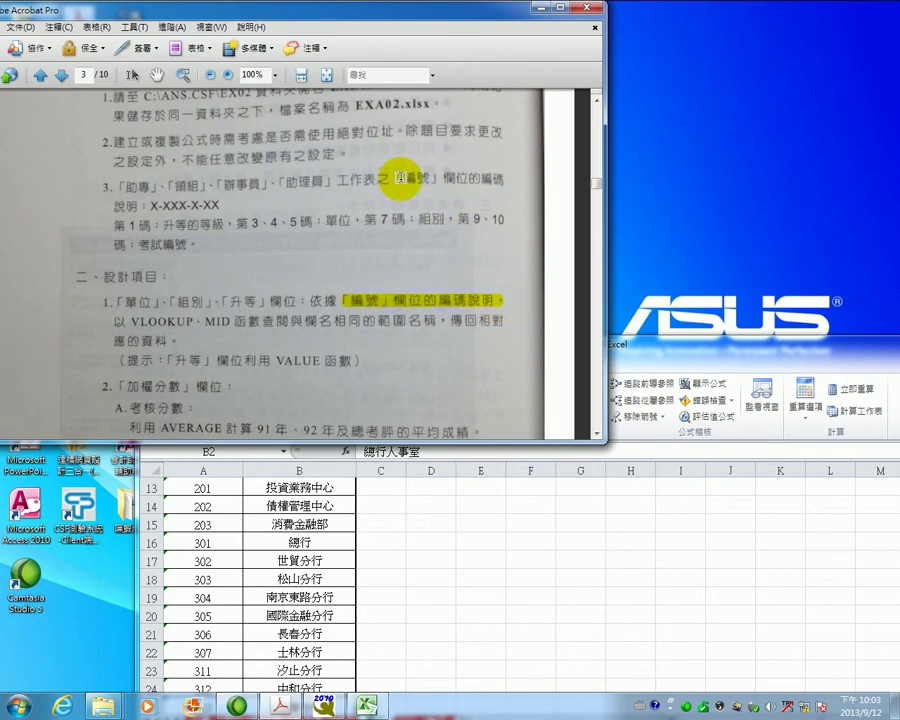
left_click_drag(392, 178, 508, 178)
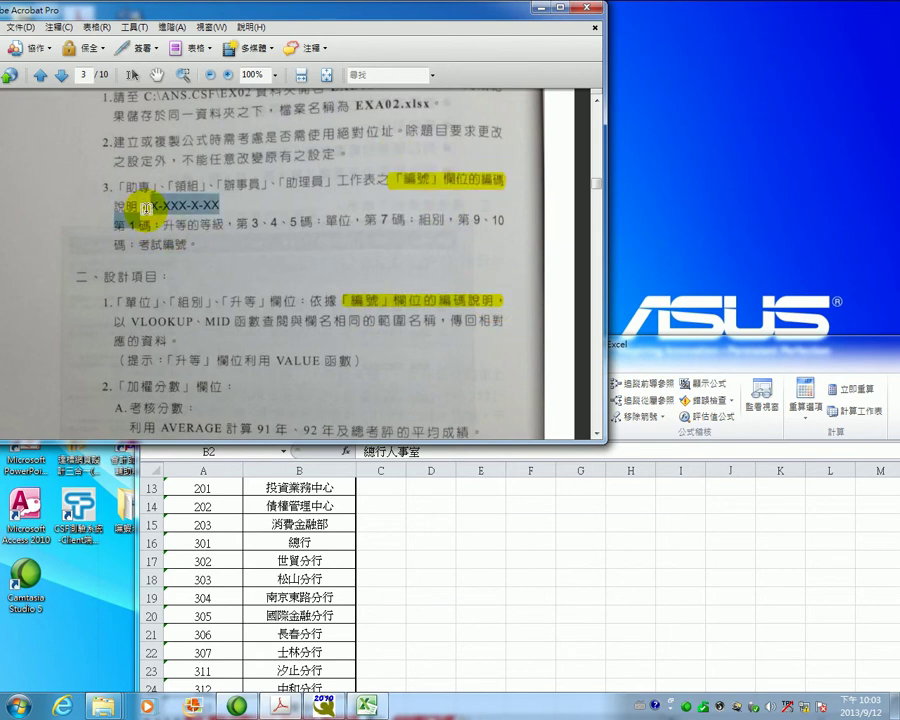
left_click_drag(224, 207, 503, 235)
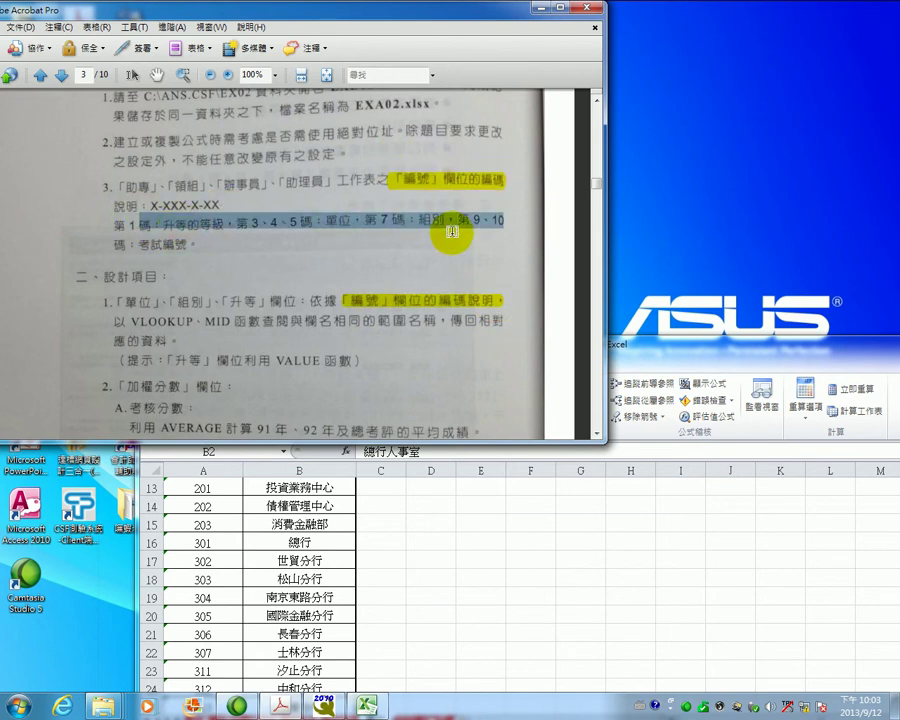
mouse_move(503, 235)
left_mouse_down()
mouse_move(238, 228)
mouse_move(432, 217)
mouse_move(463, 222)
mouse_move(241, 236)
left_mouse_up()
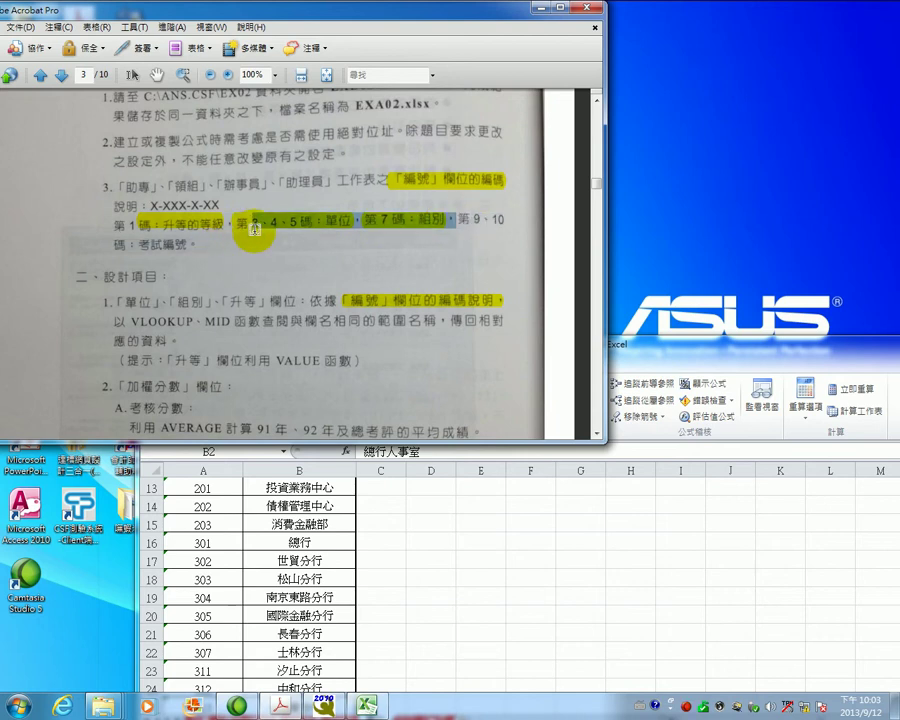
left_click(247, 236)
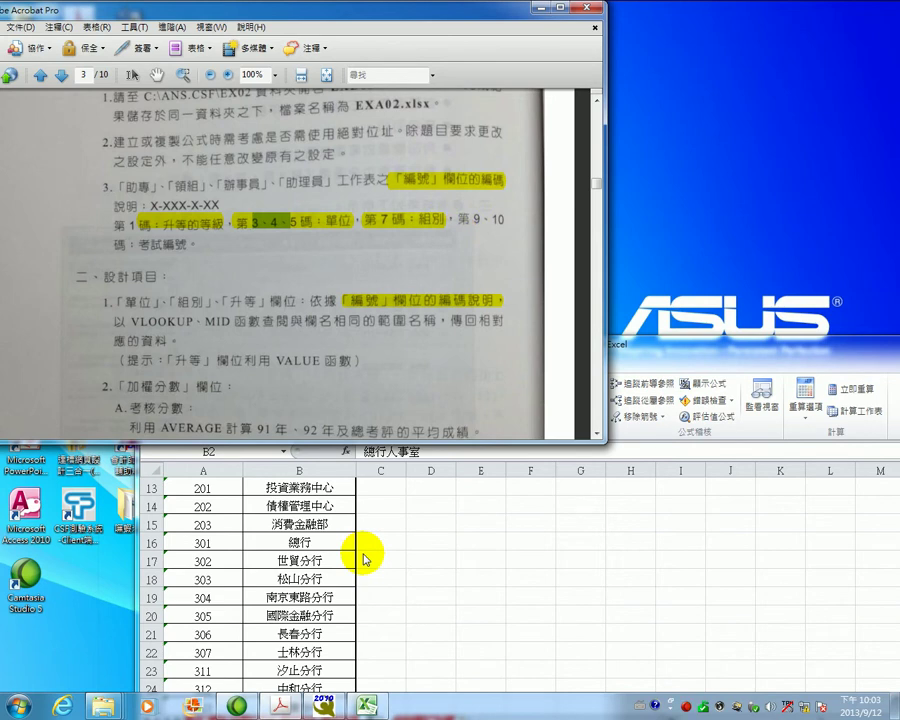
mouse_move(683, 354)
left_mouse_down()
mouse_move(670, 368)
mouse_move(668, 321)
left_mouse_up()
scroll(200, 260, "down", 2)
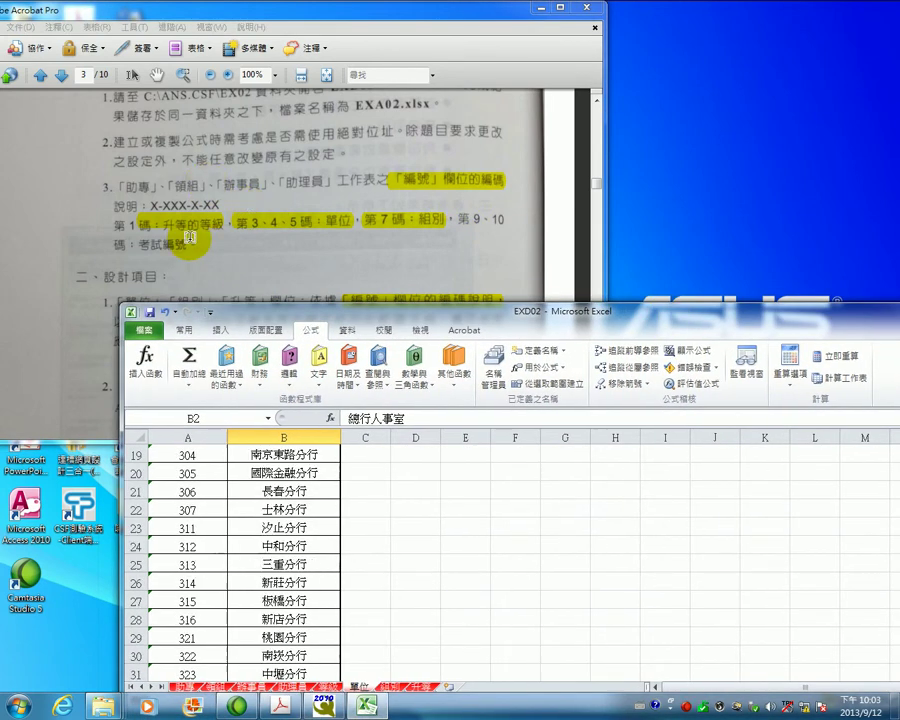
- Check the first staff sheet's data, selecting the rows down to row 40
left_click(210, 285)
scroll(210, 285, "down", 2)
scroll(211, 304, "down", 3)
scroll(212, 304, "up", 1)
scroll(600, 250, "up", 2)
left_click(718, 321)
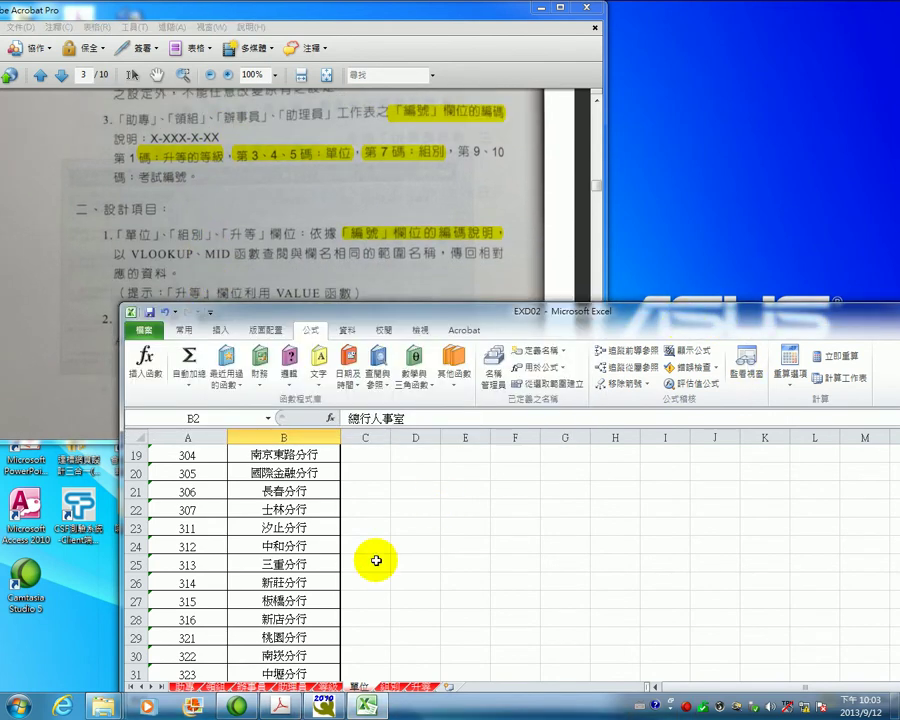
left_click(186, 688)
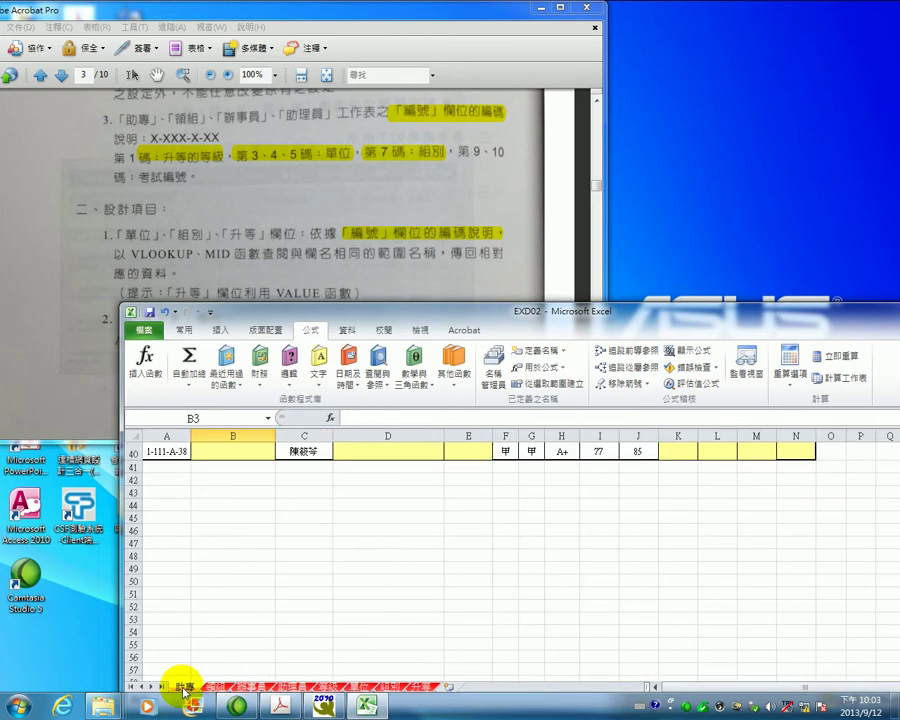
scroll(211, 689, "up", 3)
scroll(230, 700, "up", 10)
left_click(236, 705)
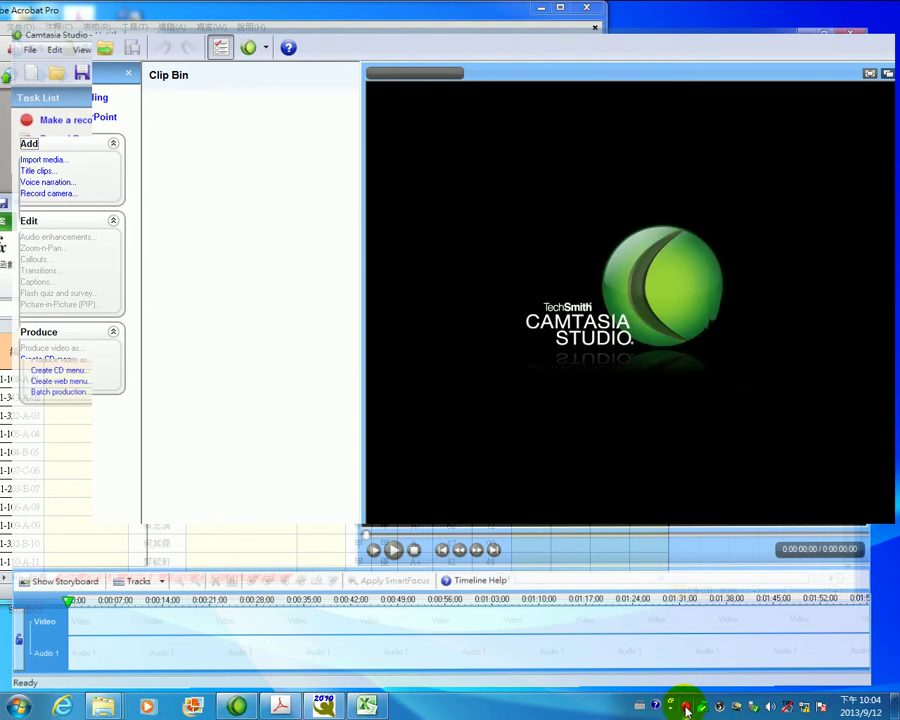
left_click(686, 712)
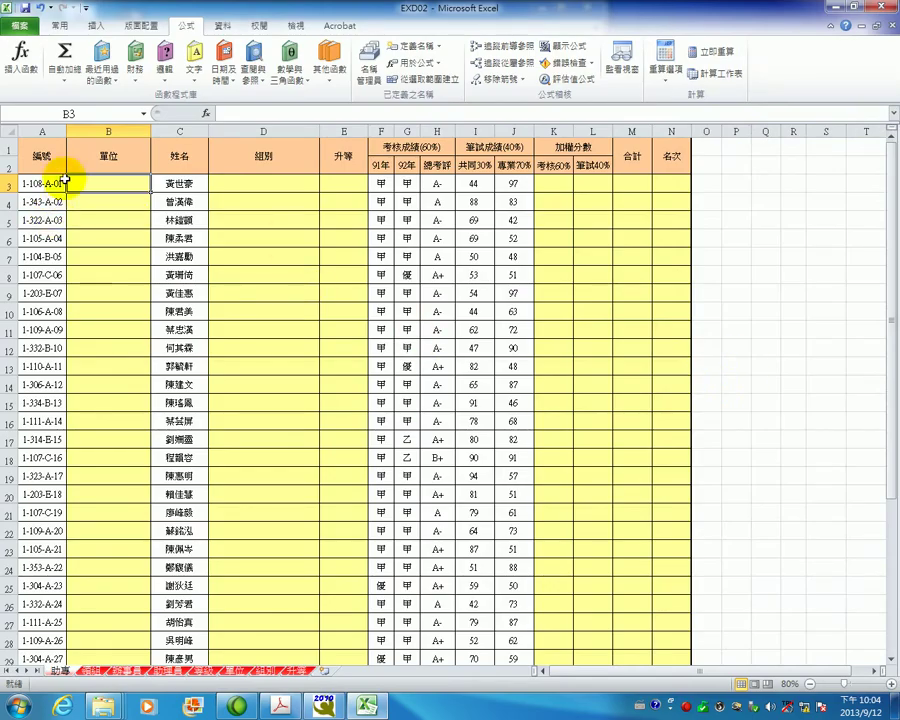
scroll(85, 623, "down", 2)
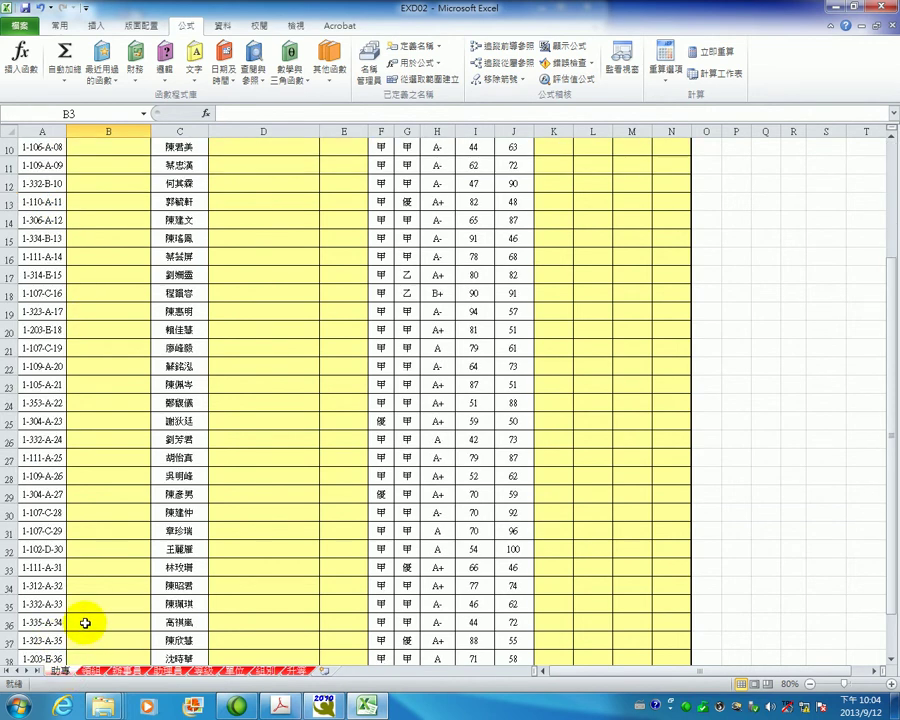
scroll(85, 623, "down", 7)
mouse_move(8, 366)
left_mouse_down()
mouse_move(96, 6)
mouse_move(20, 147)
mouse_move(69, 191)
left_mouse_up()
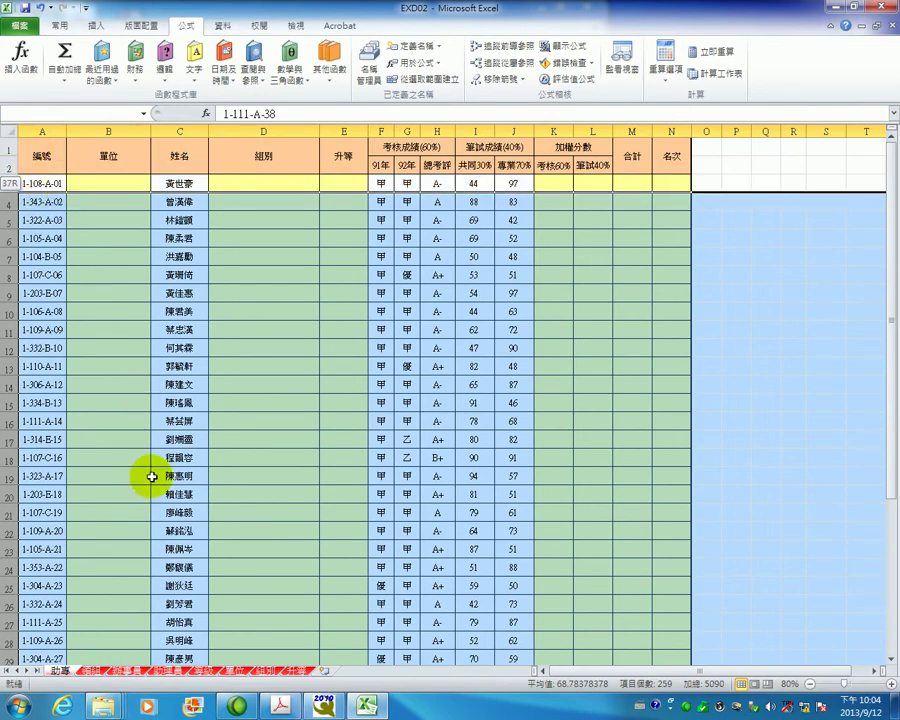
scroll(142, 509, "down", 4)
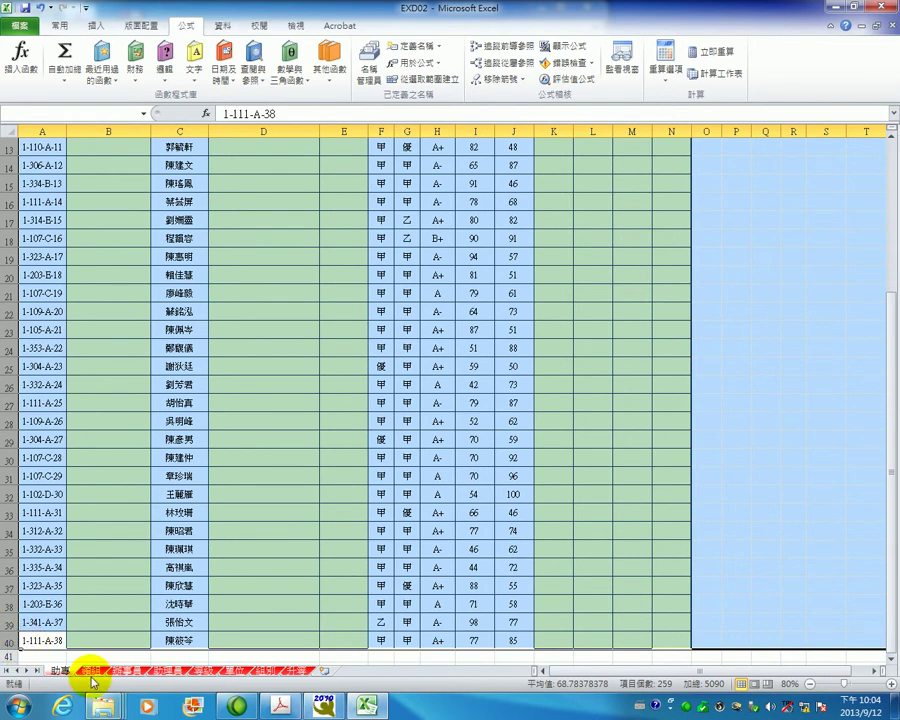
- Find the next staff sheet's last data row, row 101
left_click(91, 677)
scroll(93, 677, "down", 3)
scroll(93, 677, "down", 9)
scroll(93, 677, "down", 7)
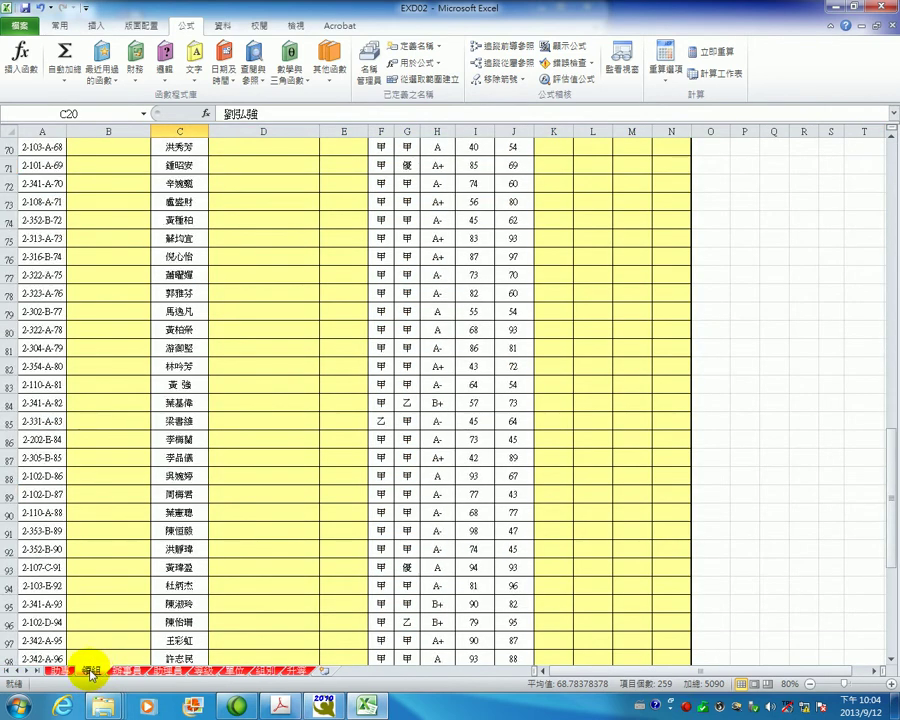
scroll(93, 677, "down", 7)
left_click(12, 552)
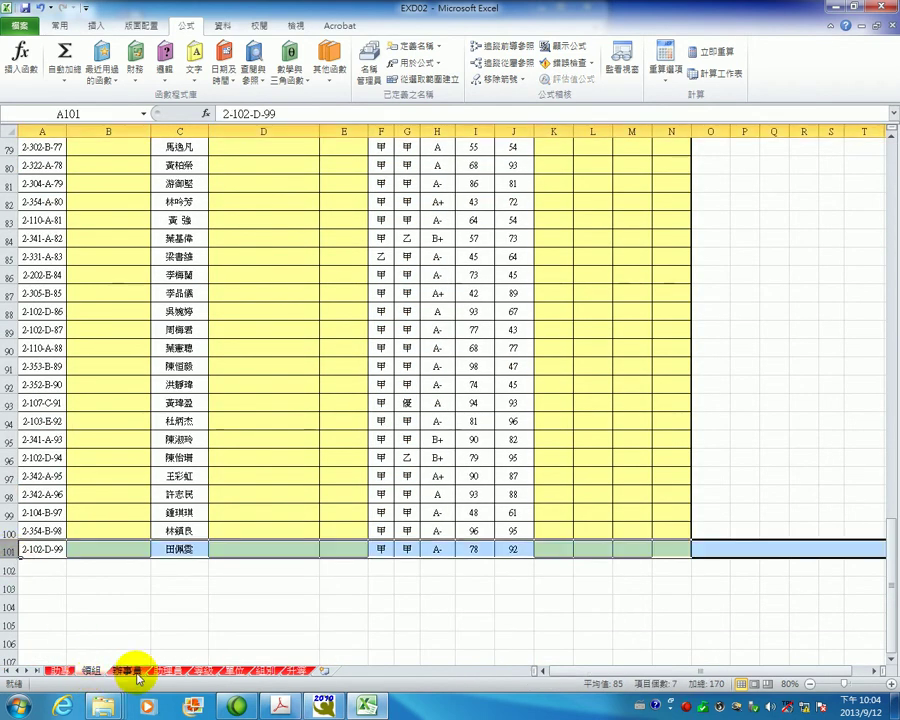
- Confirm the 辦事員 sheet ends at row 65 and the 助理員 sheet at row 22
left_click(130, 673)
scroll(151, 676, "down", 13)
scroll(151, 676, "down", 2)
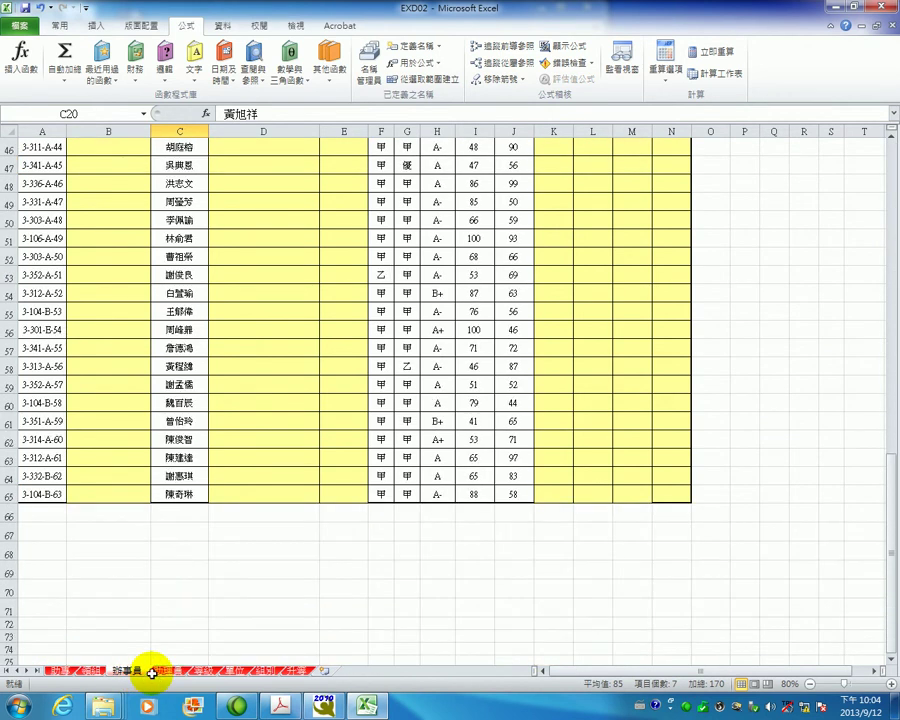
left_click(10, 494)
left_click(168, 671)
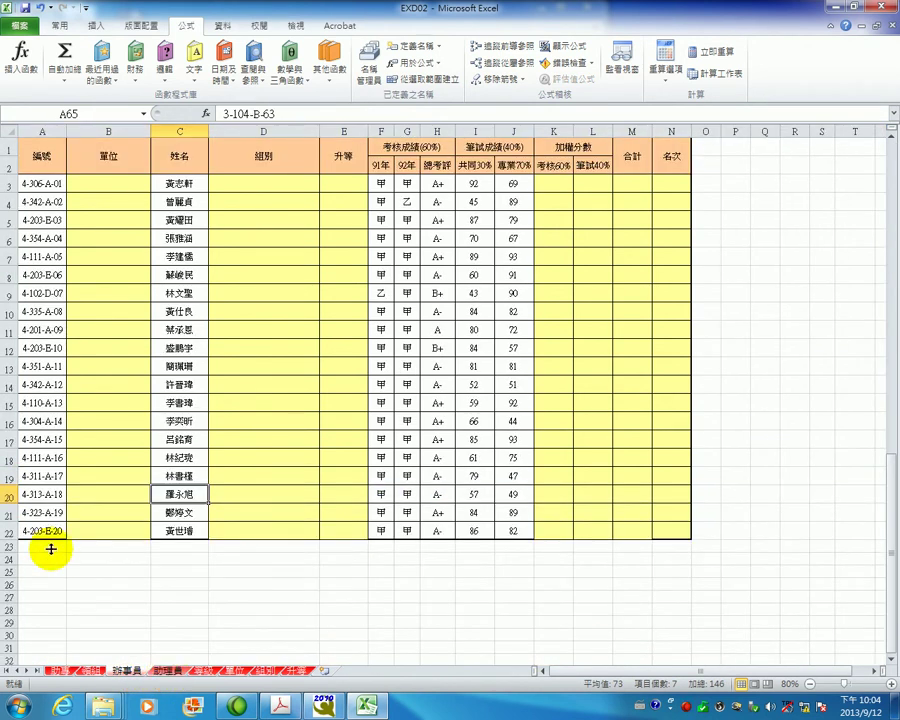
left_click(10, 531)
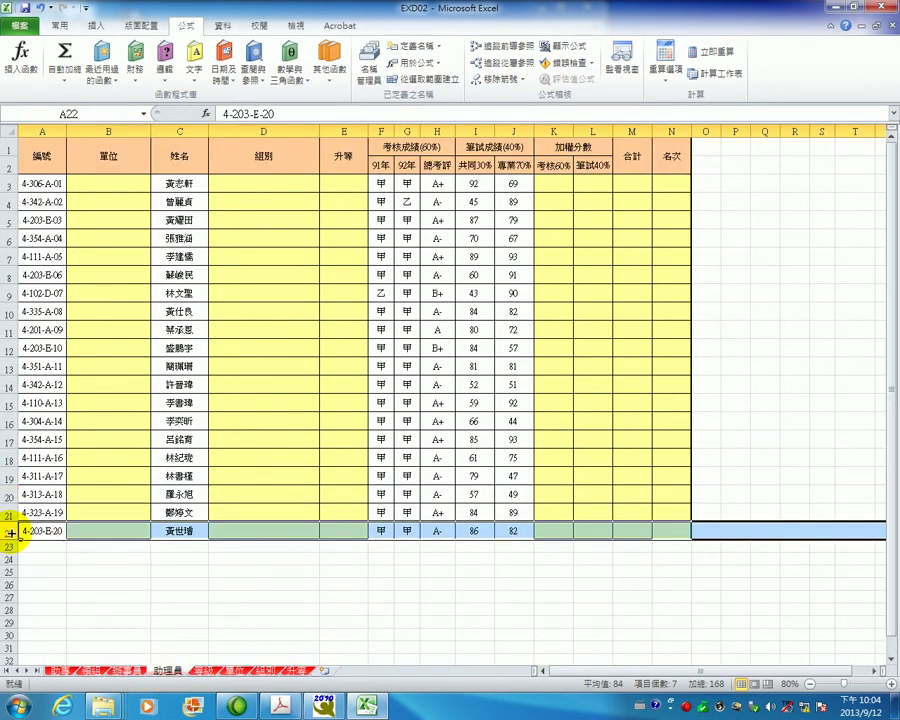
left_click(150, 705)
type("B3")
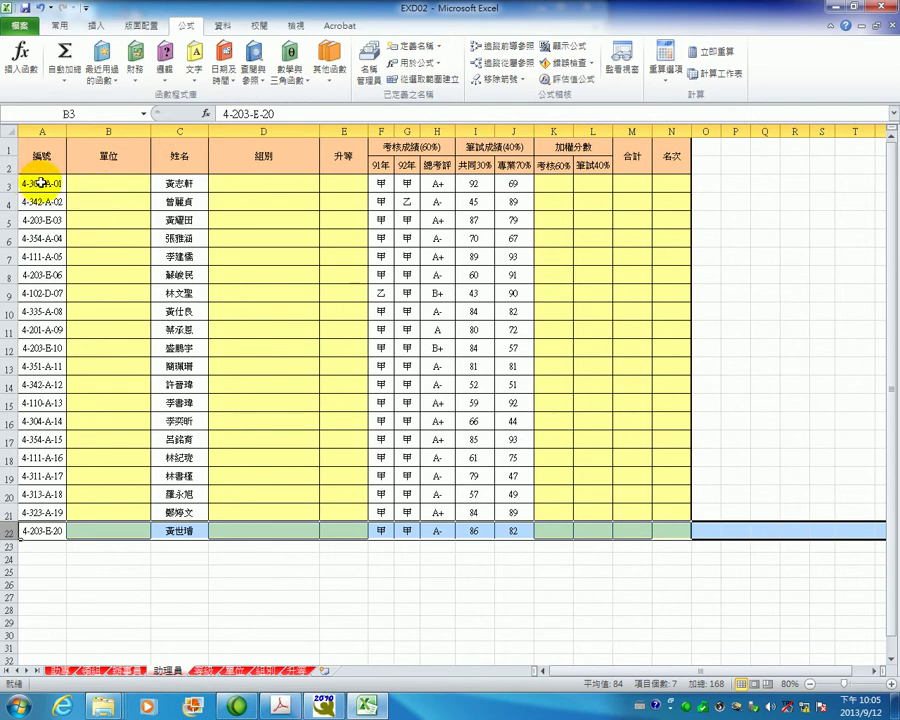
left_click(858, 8)
- With Excel beside Acrobat, type =mid into 助理員 cell B3 for the 單位 formula
left_click_drag(276, 206, 351, 220)
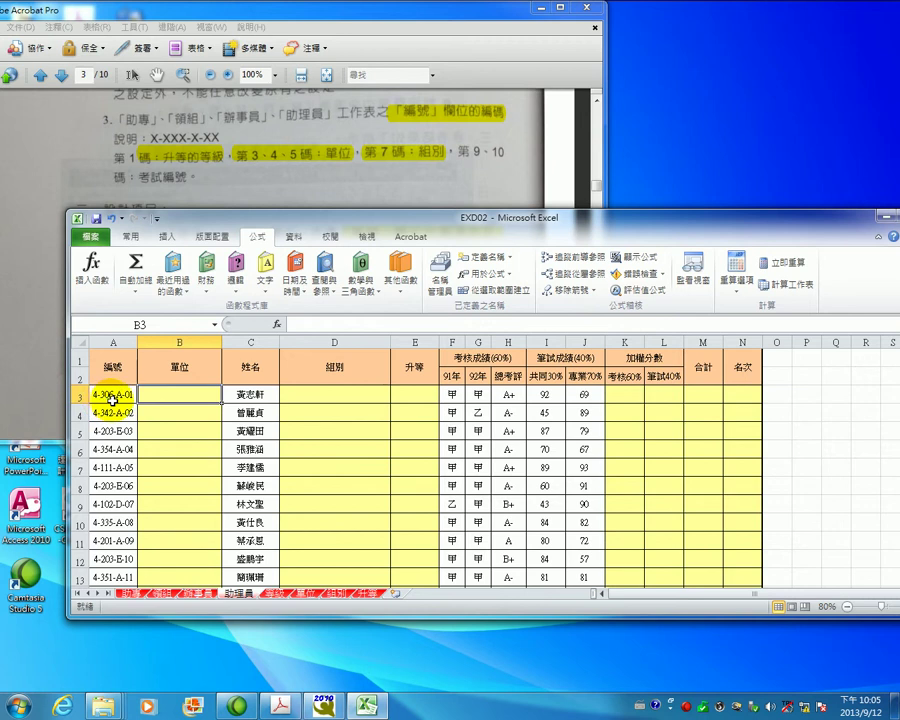
left_click(323, 325)
type("=")
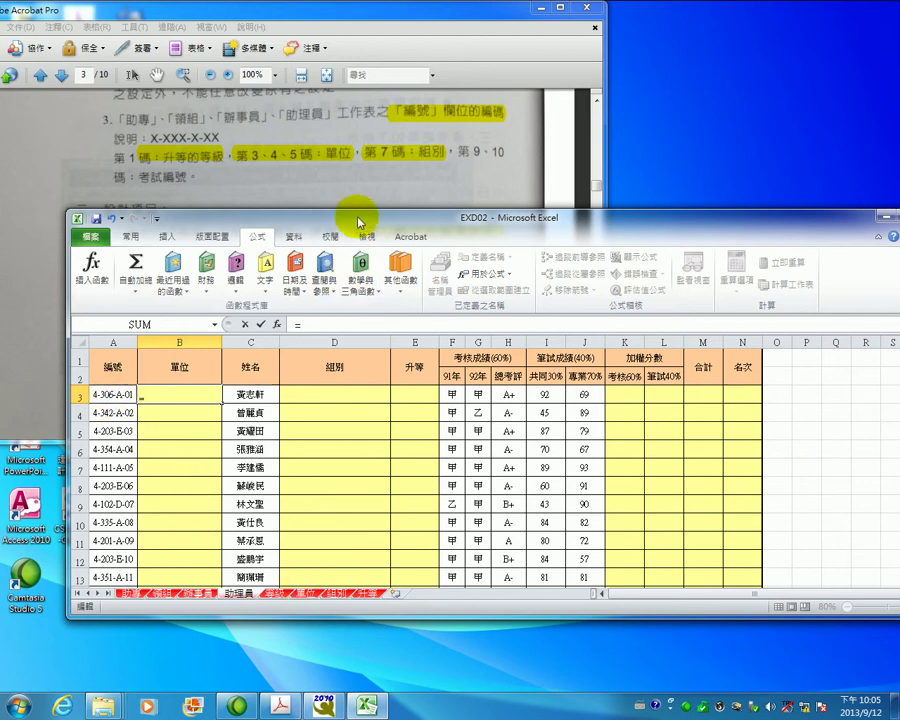
left_click_drag(357, 214, 348, 265)
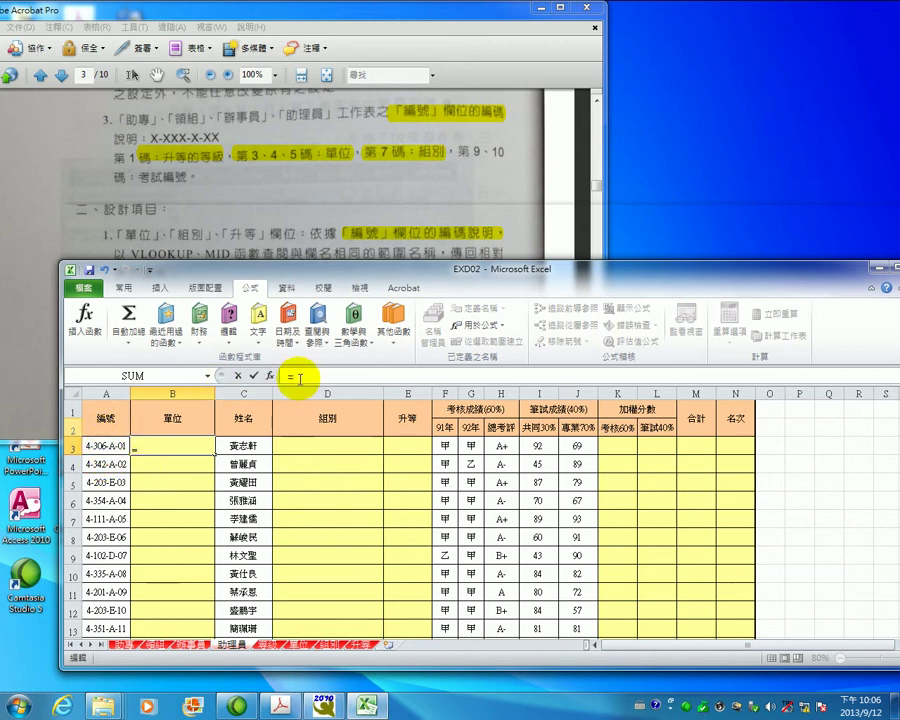
type("mid")
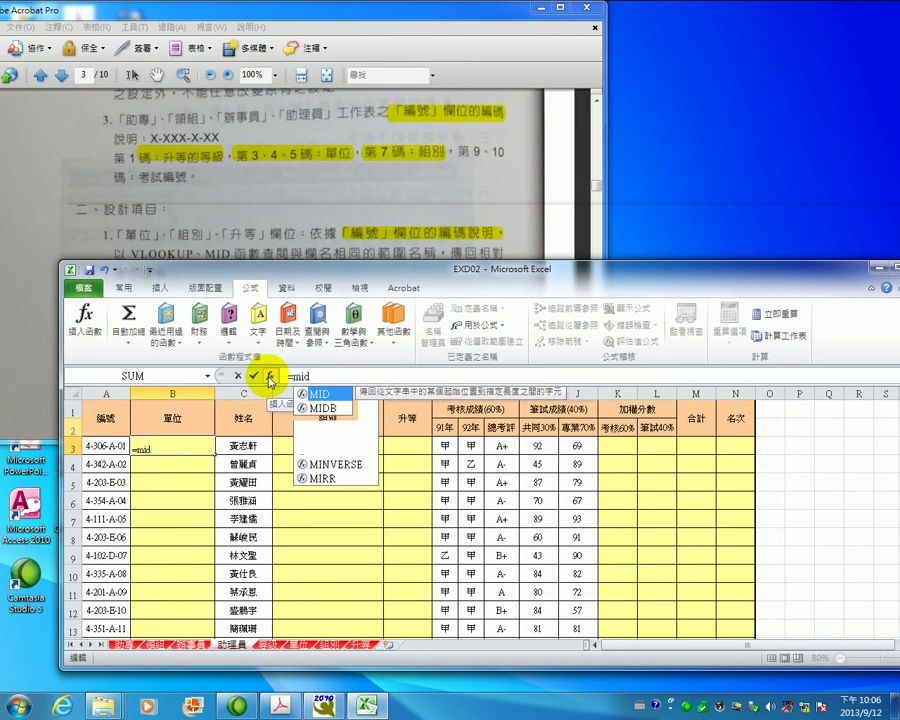
- Insert MID into B3 with Text A3, Start_num 3 and Num_chars 3
left_click(270, 381)
left_click_drag(679, 349, 437, 426)
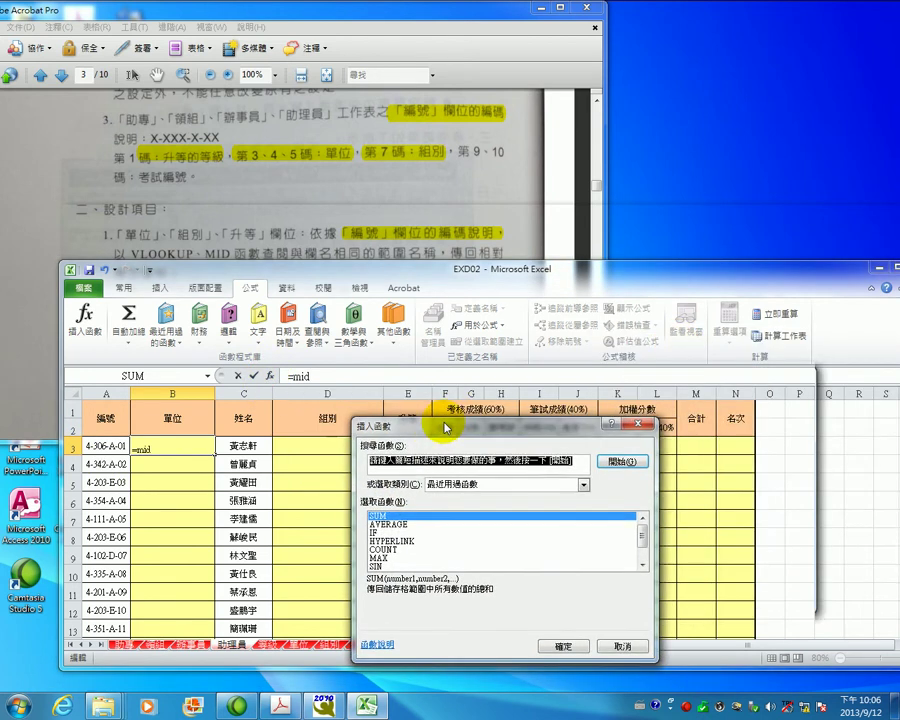
key("Escape")
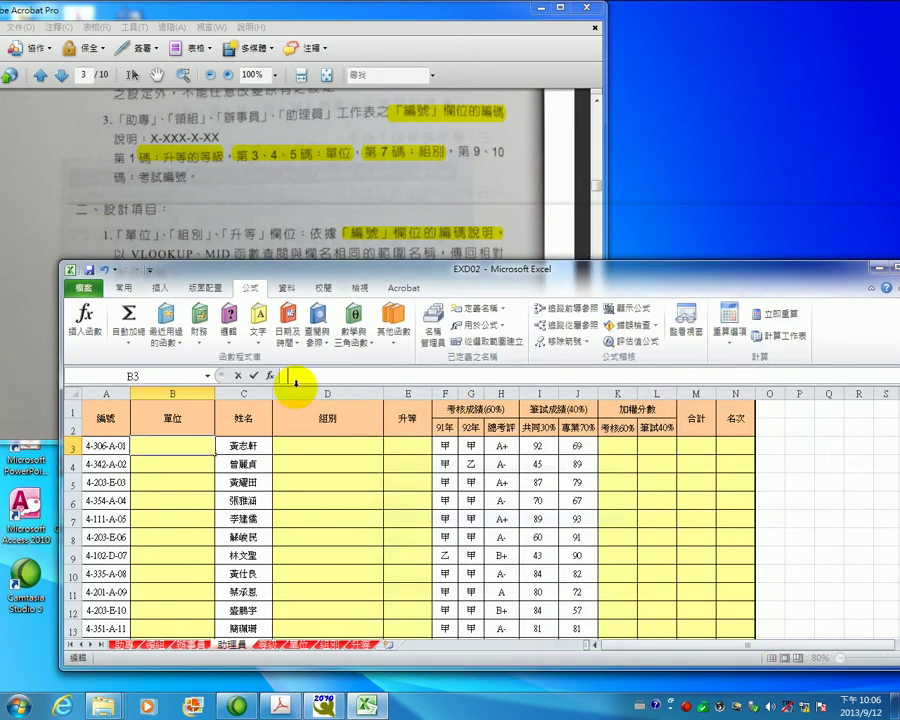
left_click(549, 376)
type("=MI")
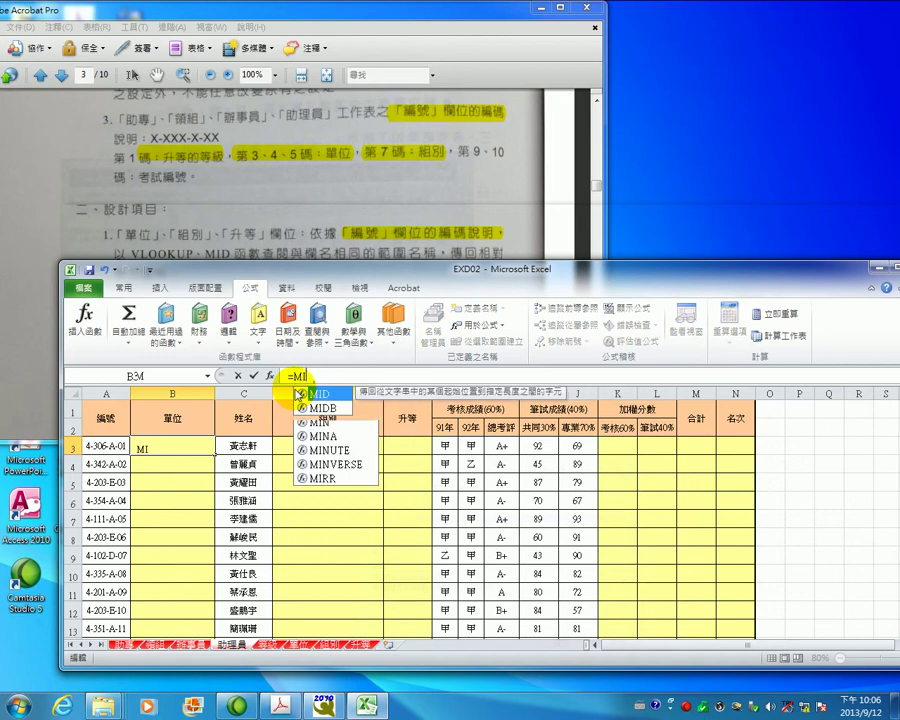
double_click(318, 394)
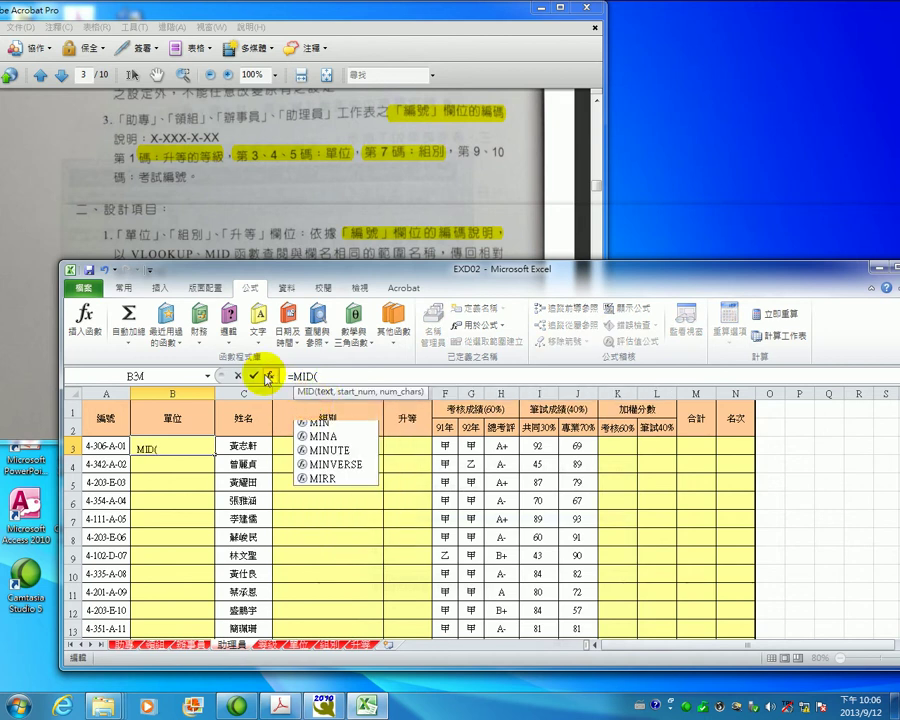
left_click(270, 376)
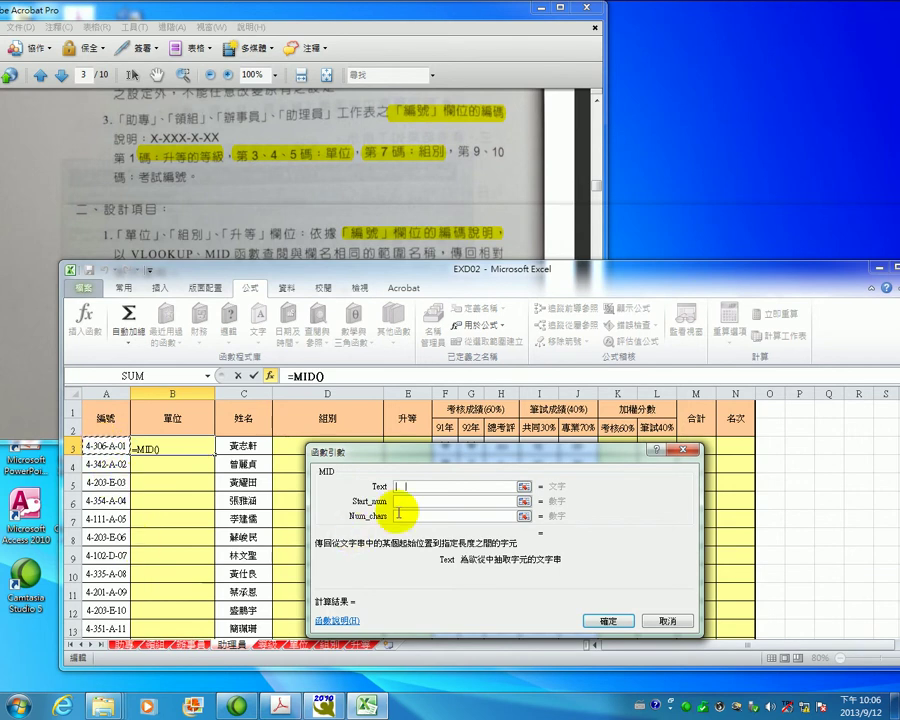
type("A3")
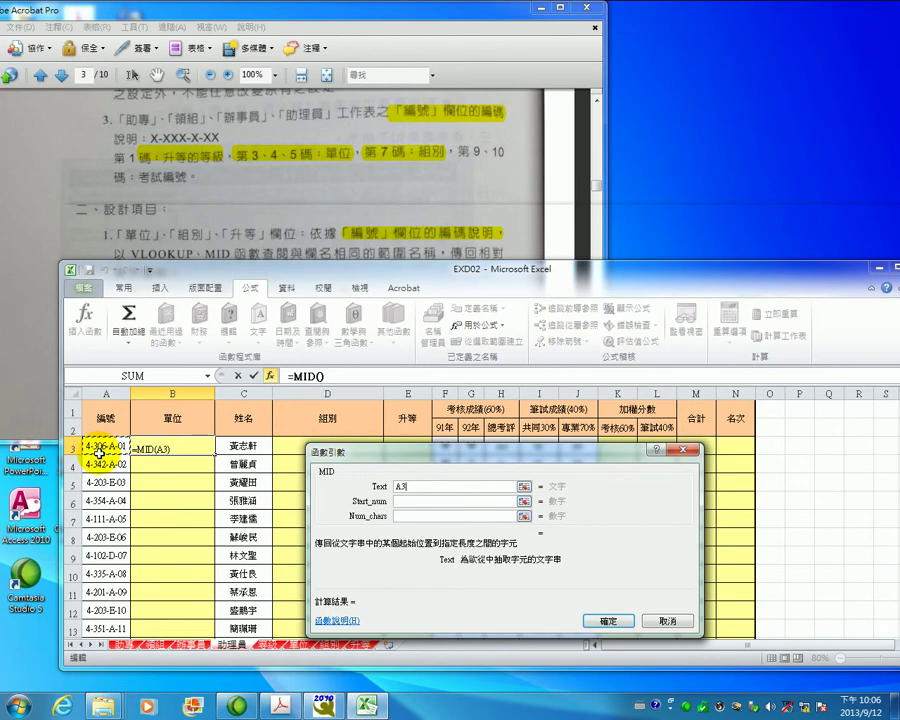
key("Tab")
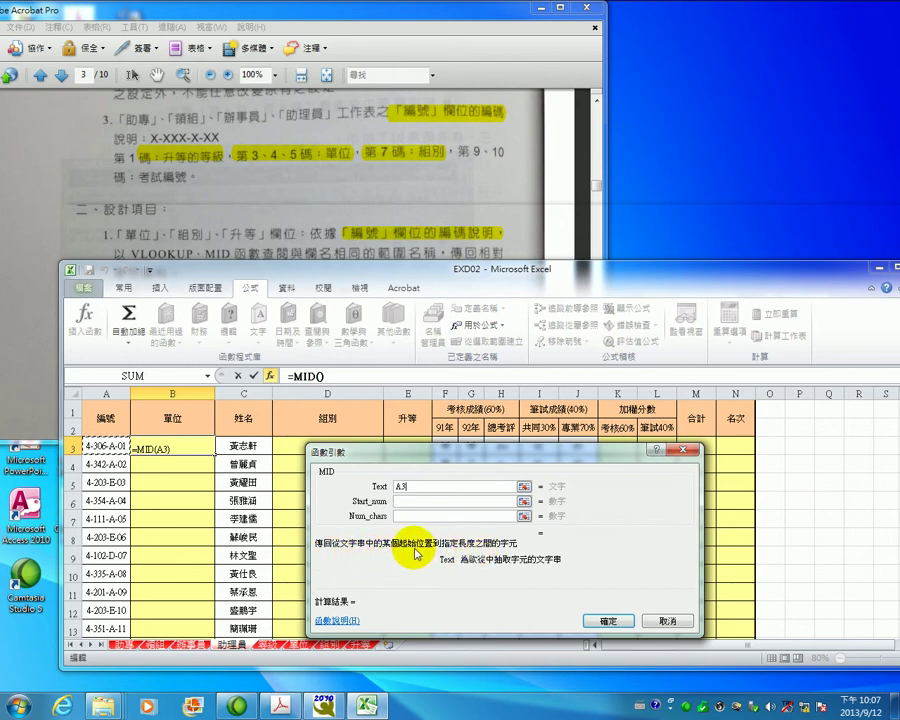
left_click(398, 500)
type("3")
left_click(398, 518)
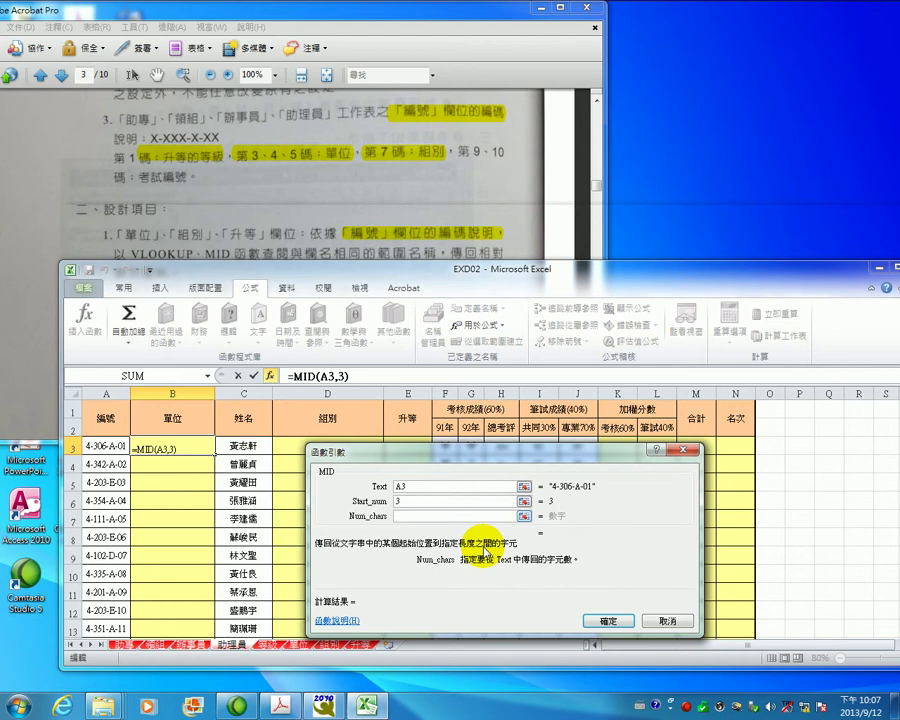
type("3")
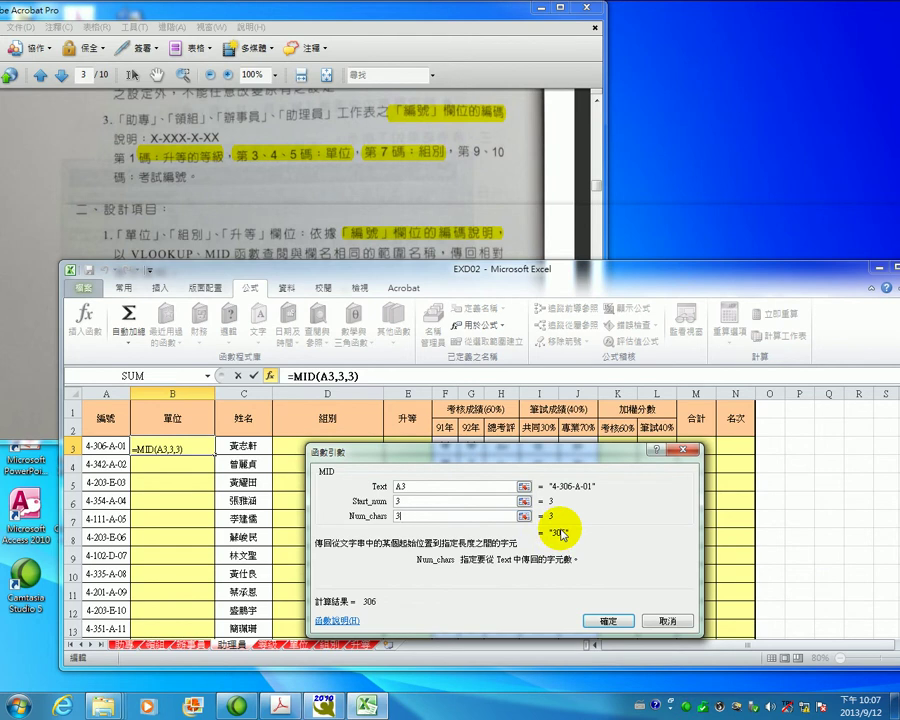
- Anchor the A3 reference's column with F4 so MID reads $A3
left_click_drag(450, 448, 537, 462)
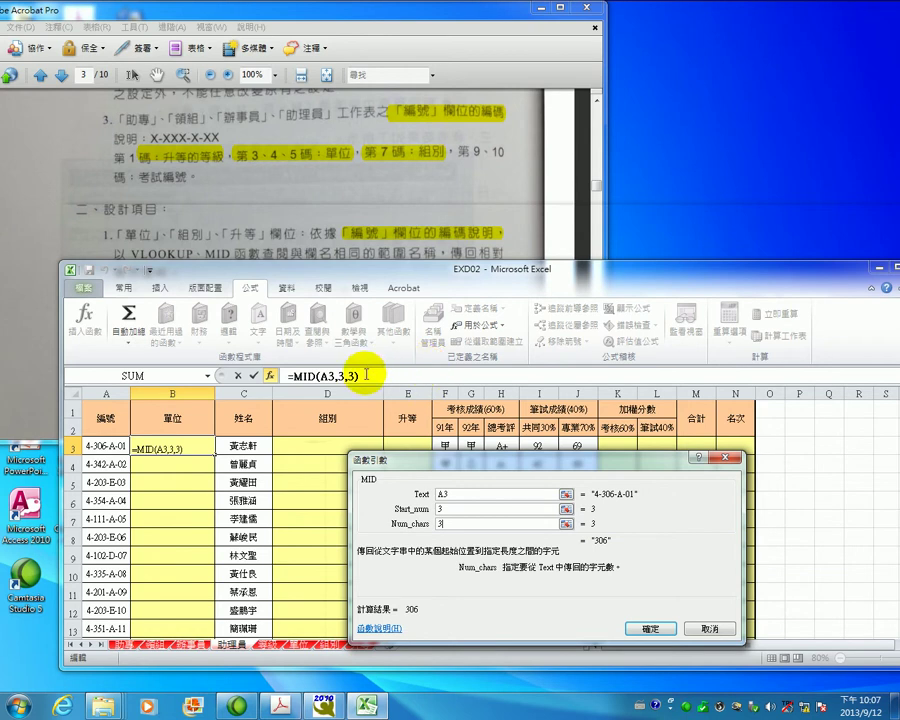
double_click(323, 376)
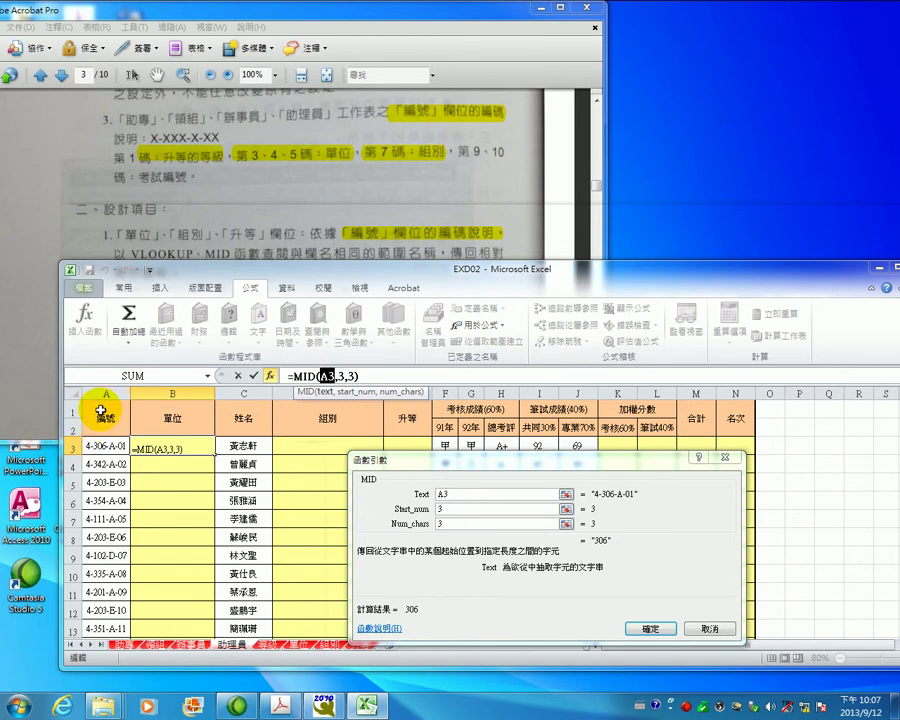
key("F4")
key("F4")
key("F4")
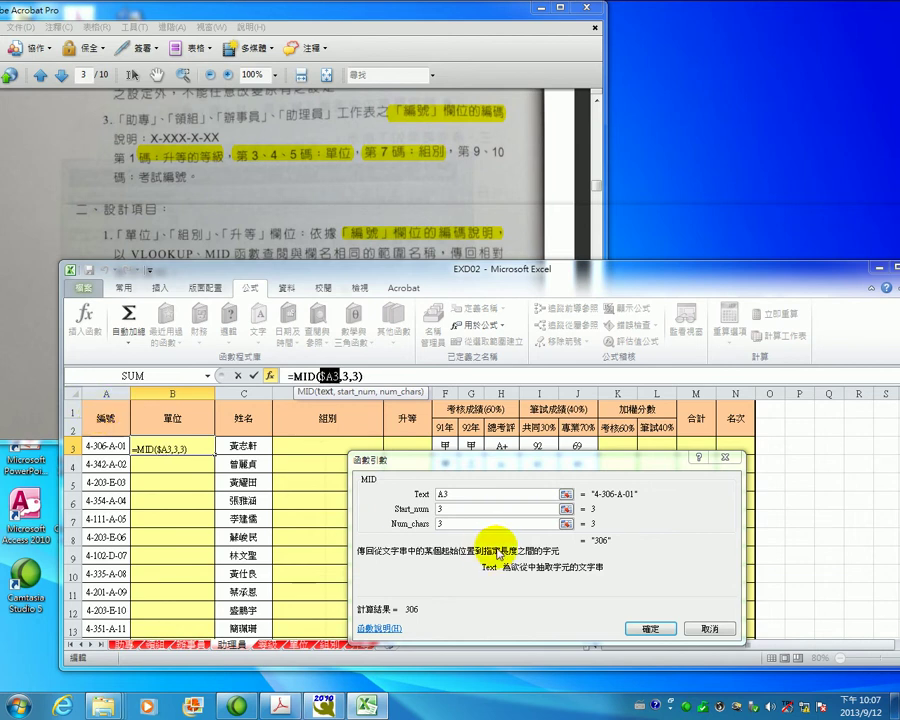
left_click(462, 506)
left_click(456, 492)
left_click(459, 510)
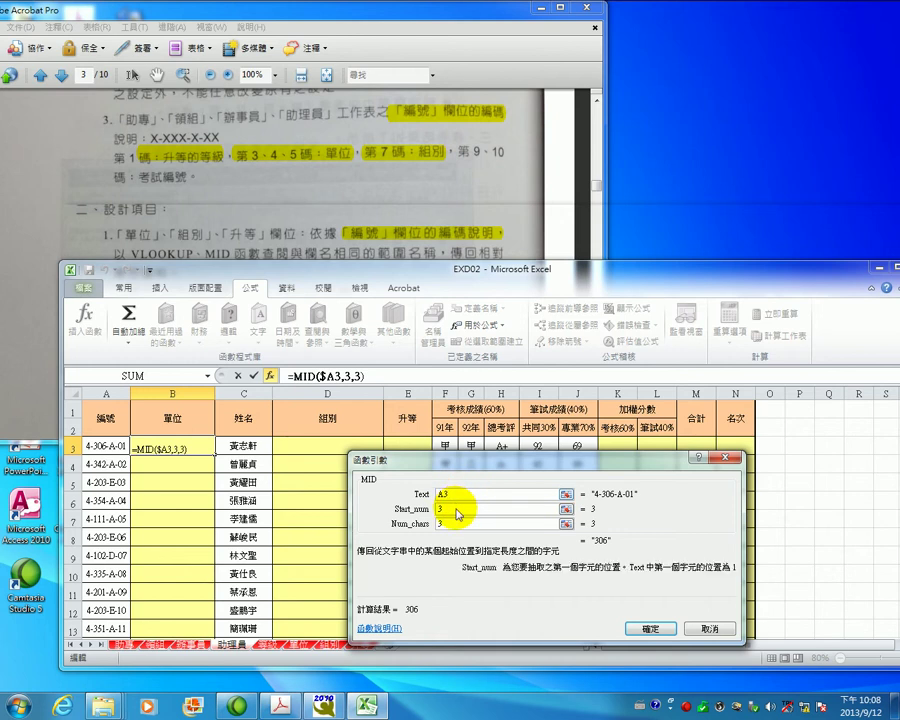
- Clear the MID formula out of B3
left_click(645, 629)
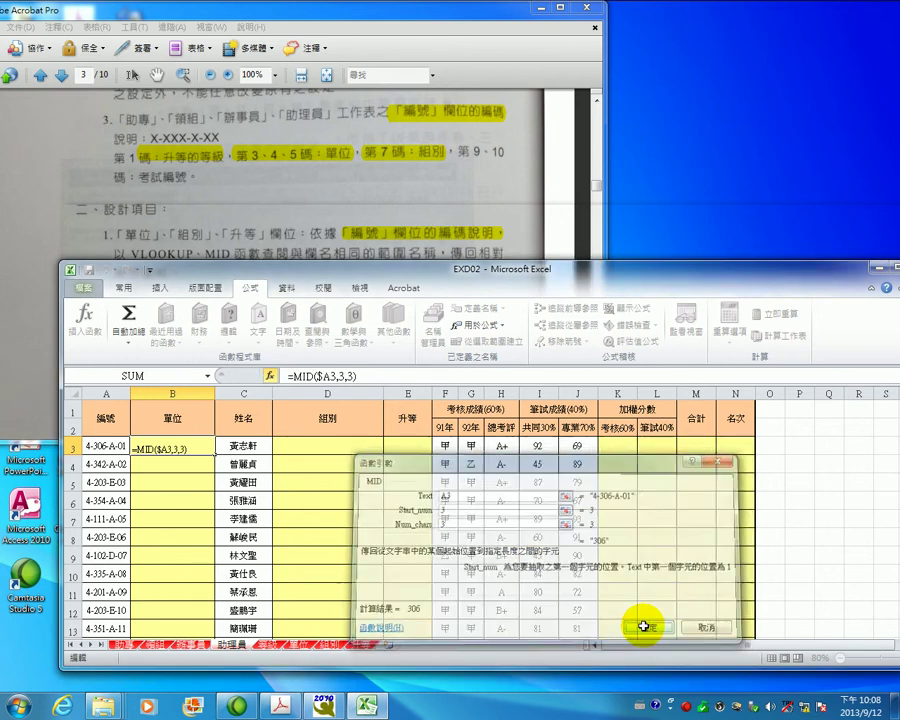
left_click_drag(355, 376, 298, 377)
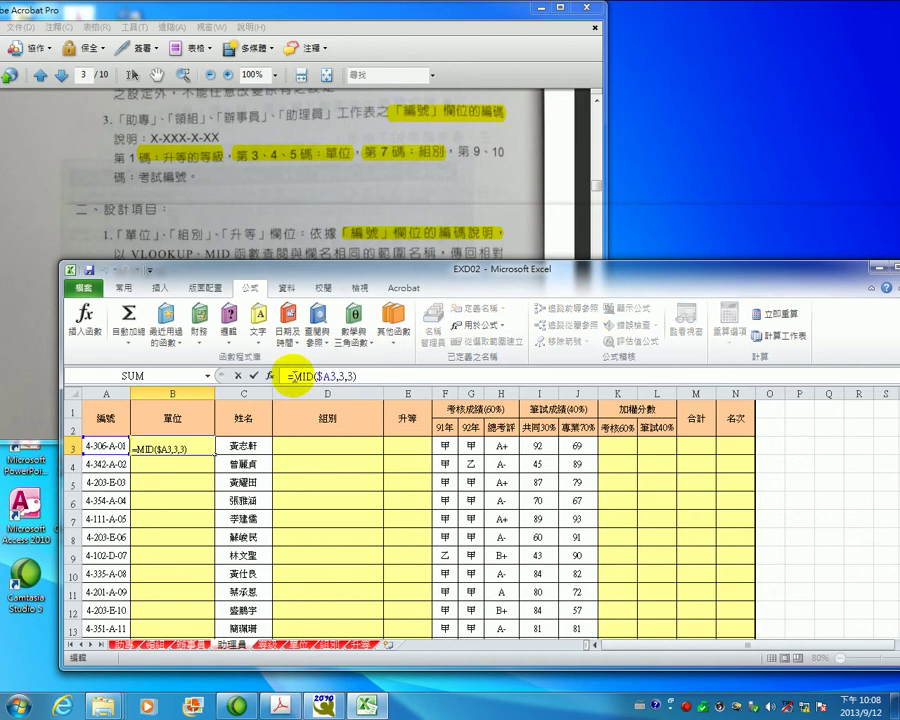
left_click_drag(312, 376, 358, 376)
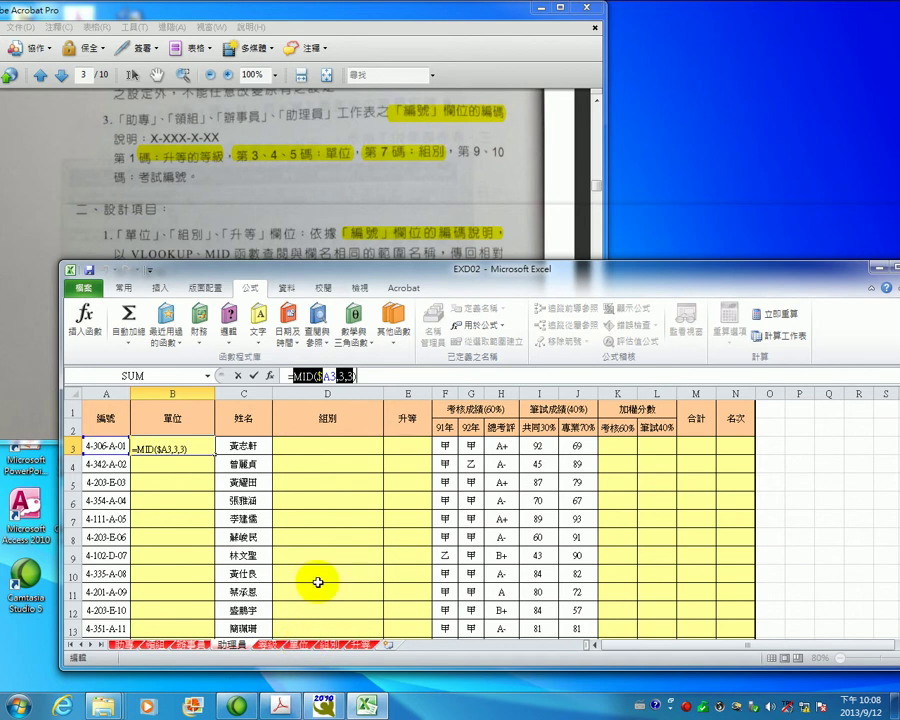
key("BackSpace")
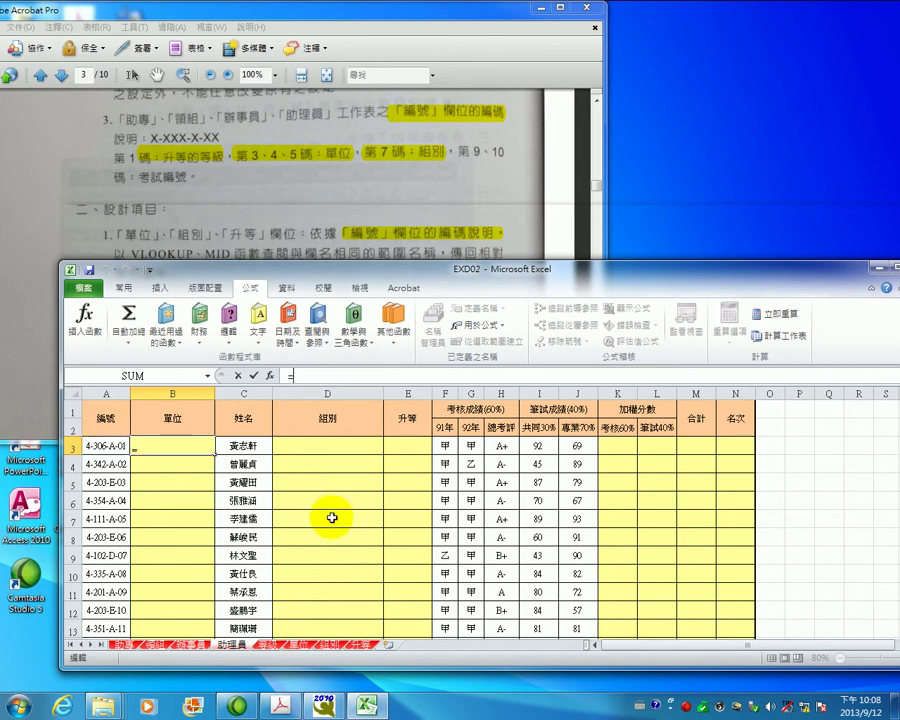
left_click(270, 375)
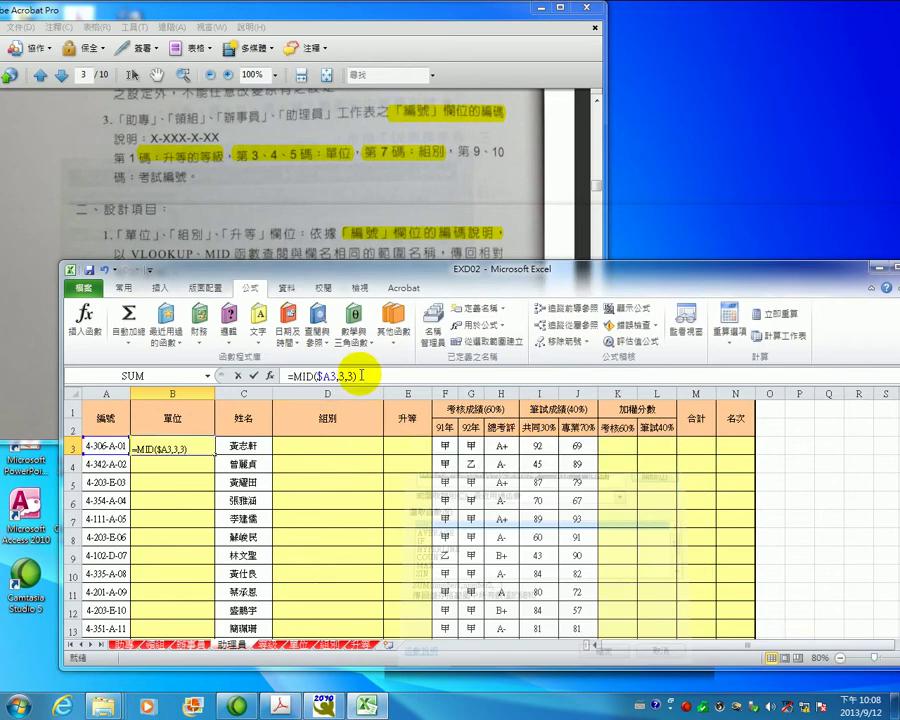
left_click_drag(361, 375, 289, 375)
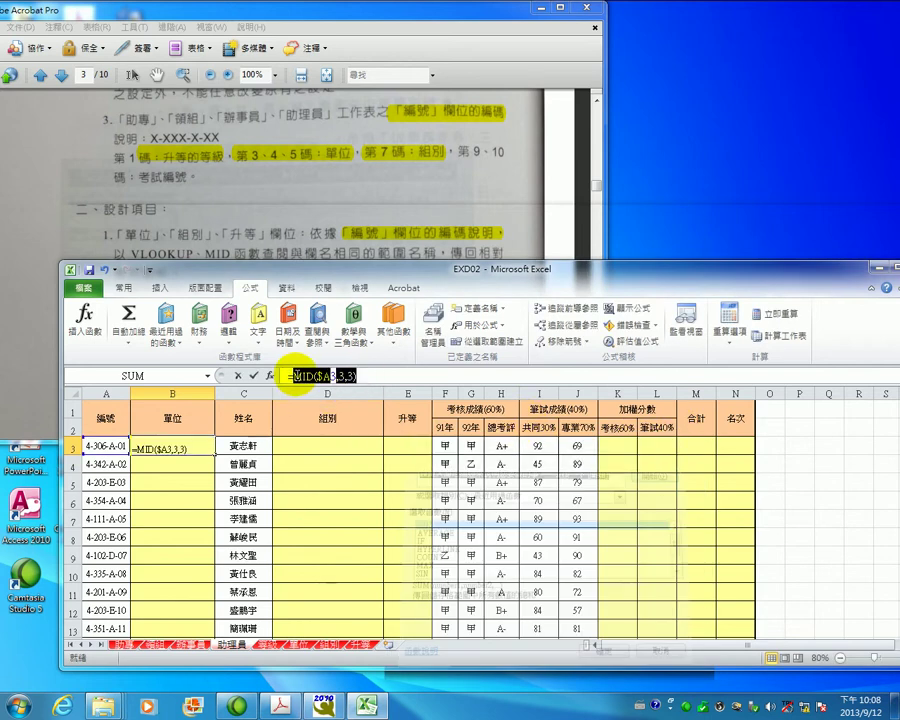
key("BackSpace")
- Start a VLOOKUP in B3 with =MID($A3,3,3) entered as its lookup value
type("=V")
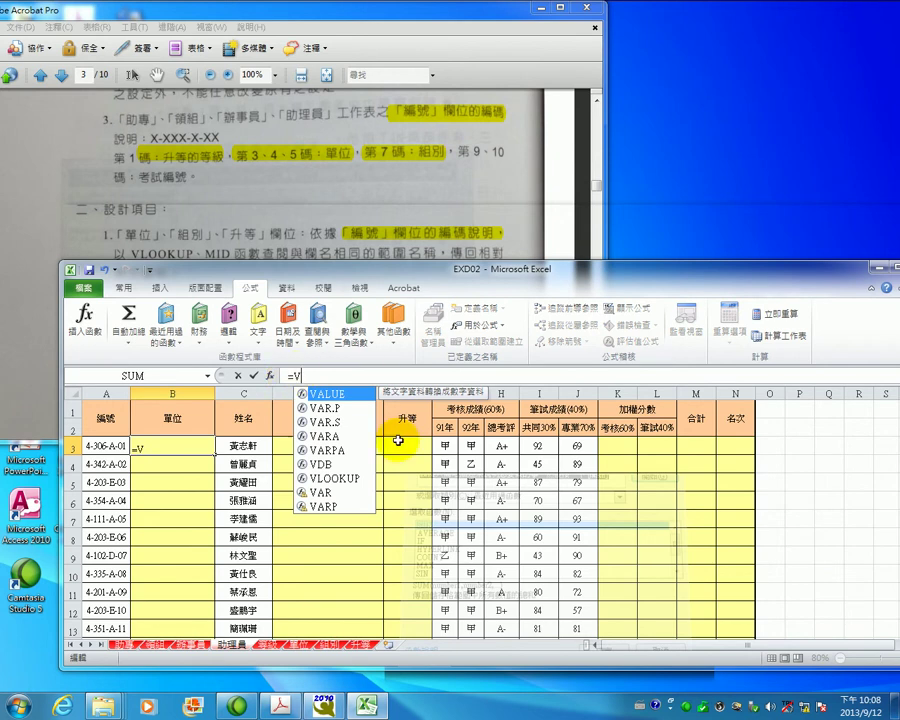
double_click(340, 478)
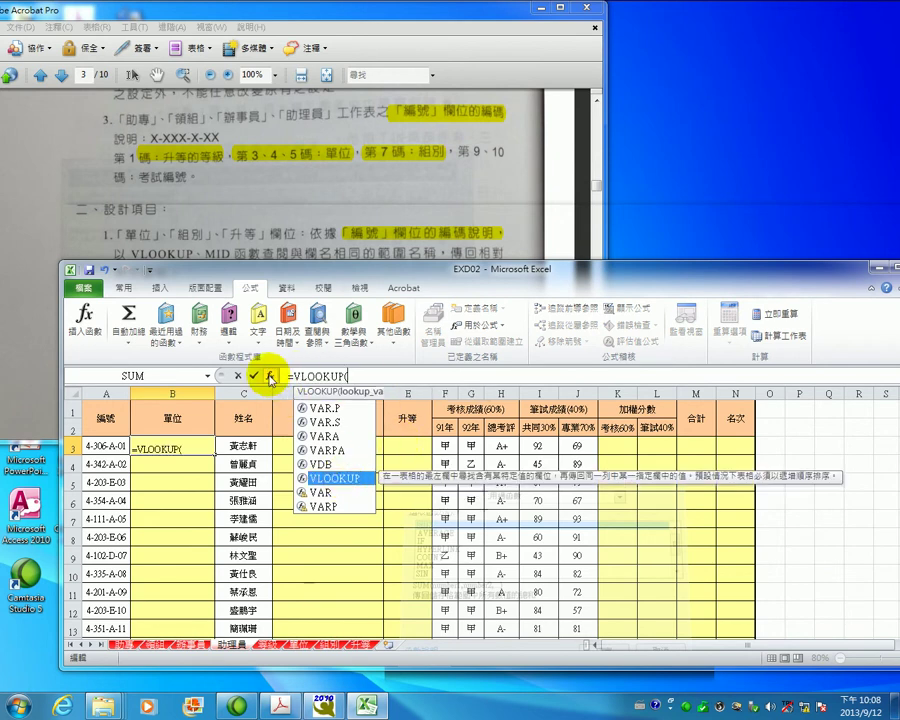
left_click(269, 375)
type("=MID($A3,3,3)")
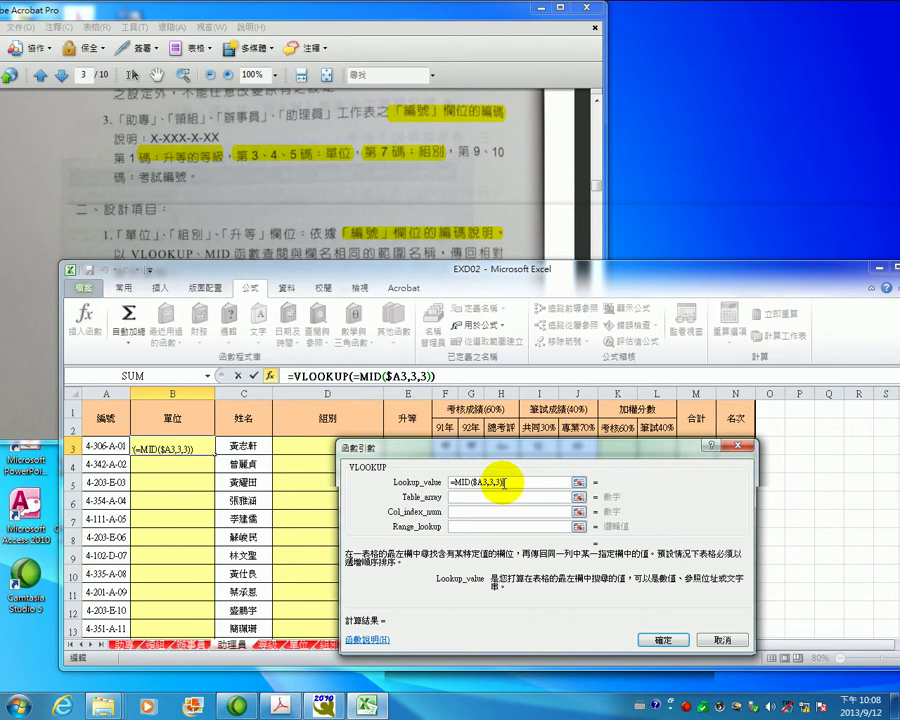
- Remove the extra equals sign from Lookup_value and set Table_array to the 單位 range
left_click(462, 482)
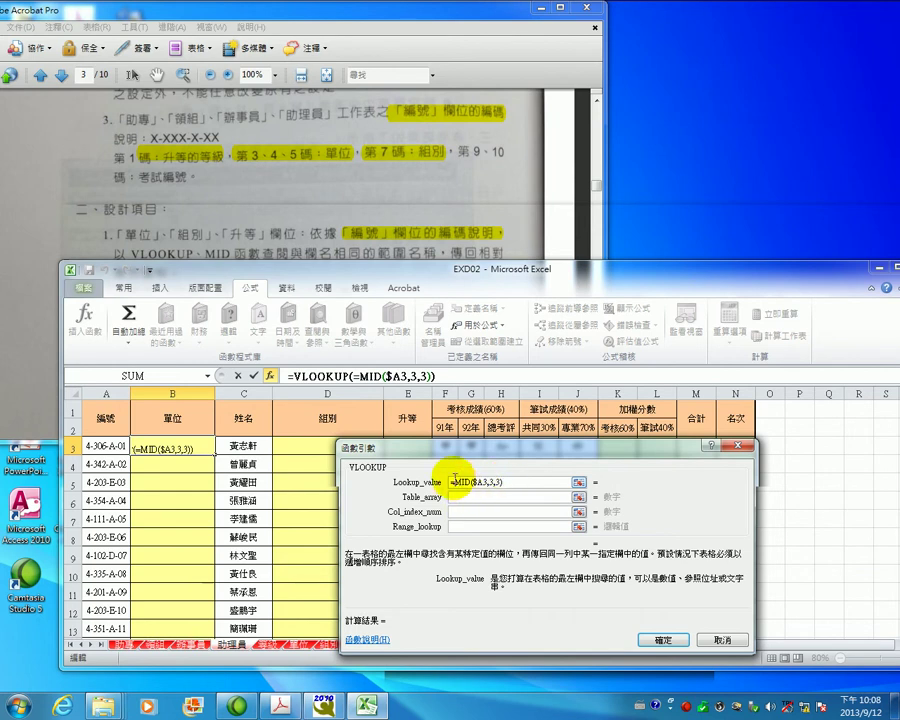
key("BackSpace")
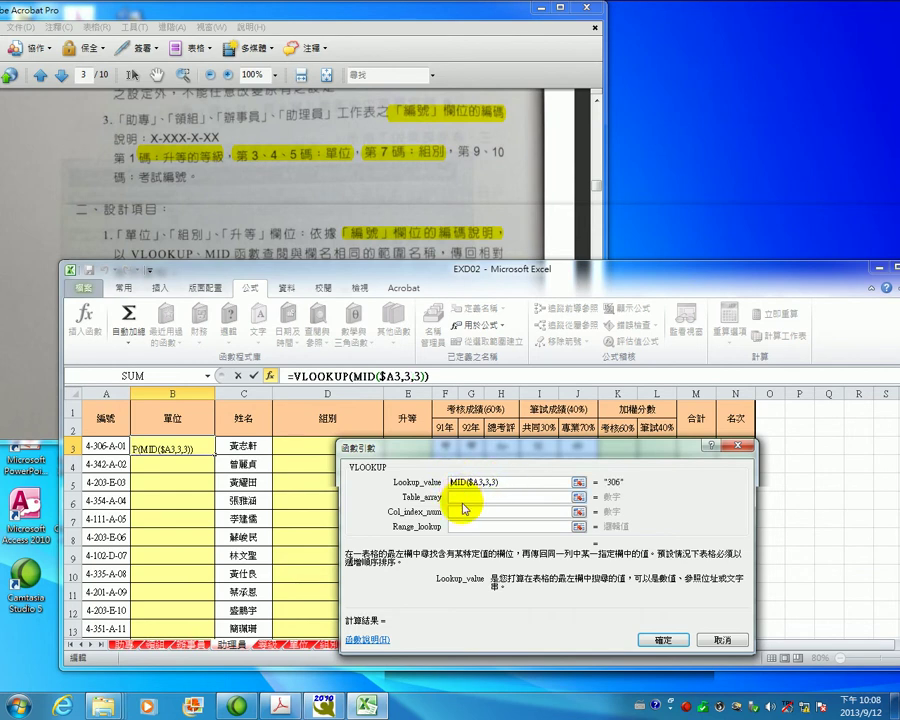
left_click(465, 497)
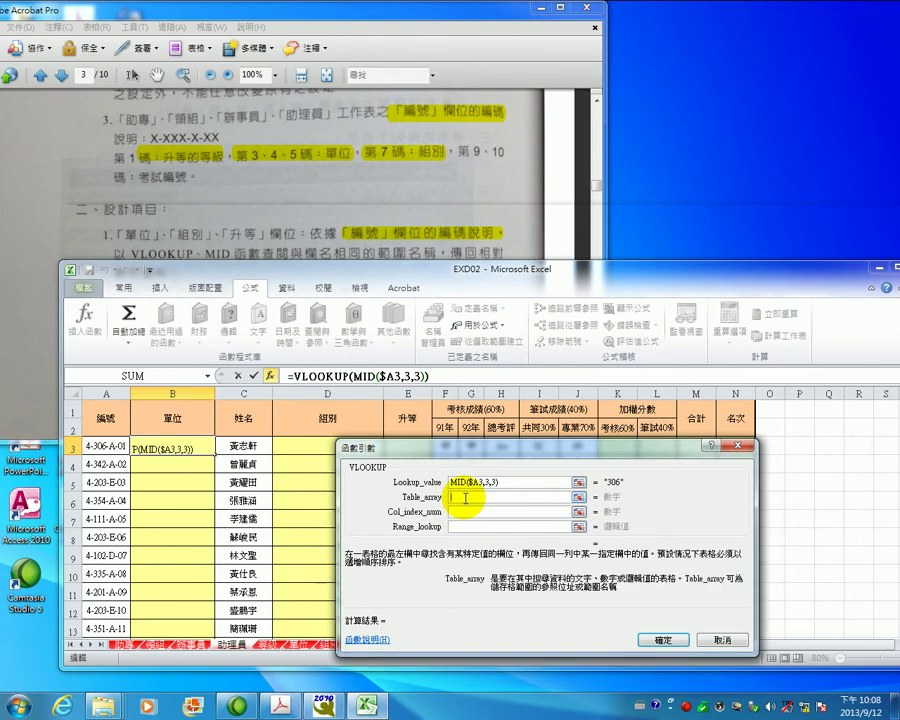
left_click_drag(510, 447, 511, 355)
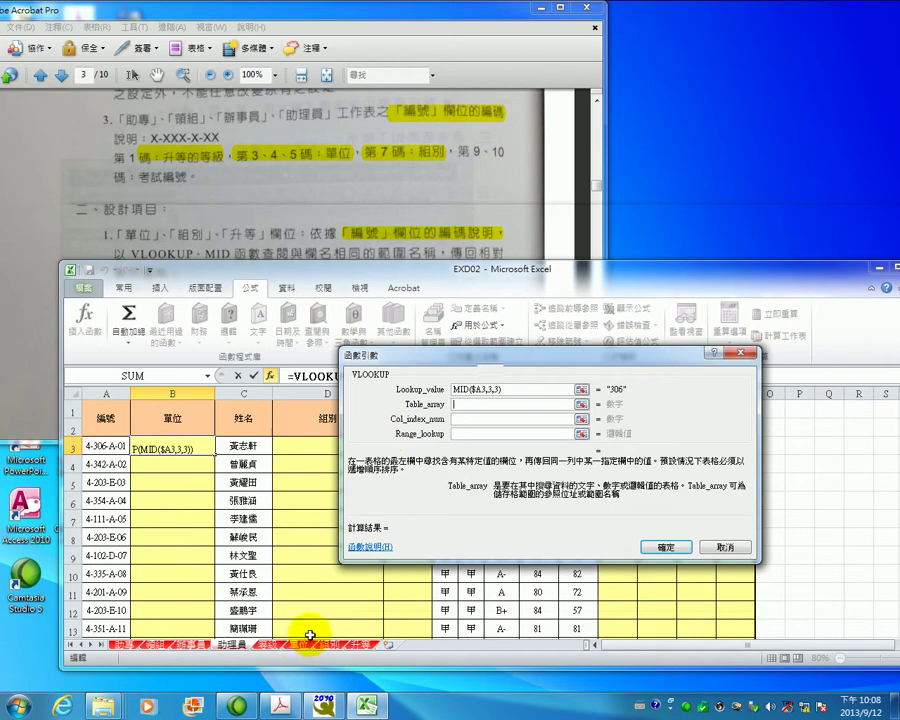
key("F3")
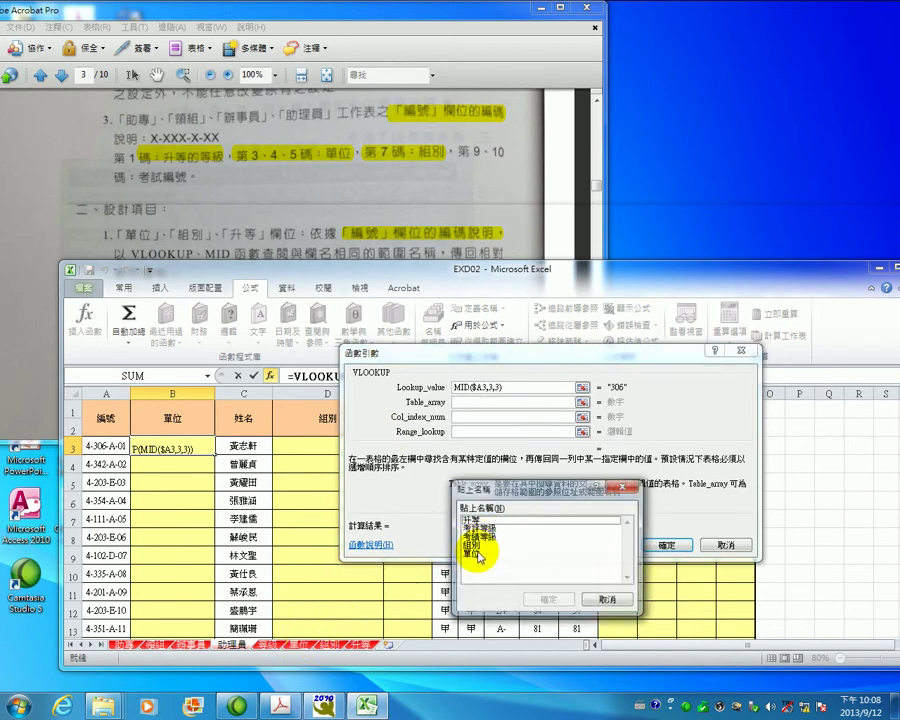
double_click(470, 553)
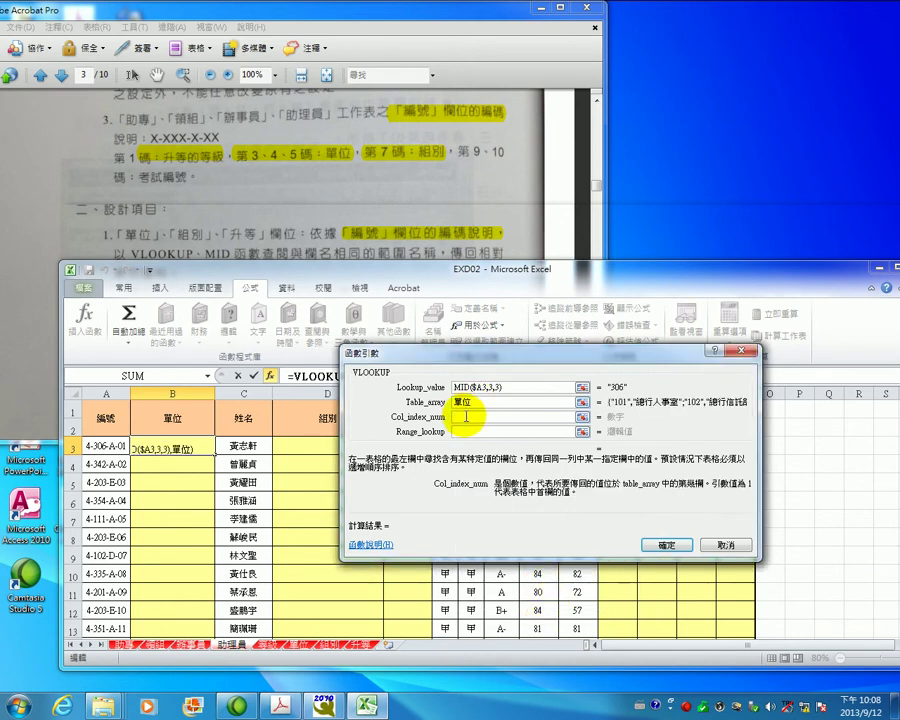
- Enter column 2 and exact match 0, confirming B3 to show 長春分行
type("2")
left_click(465, 432)
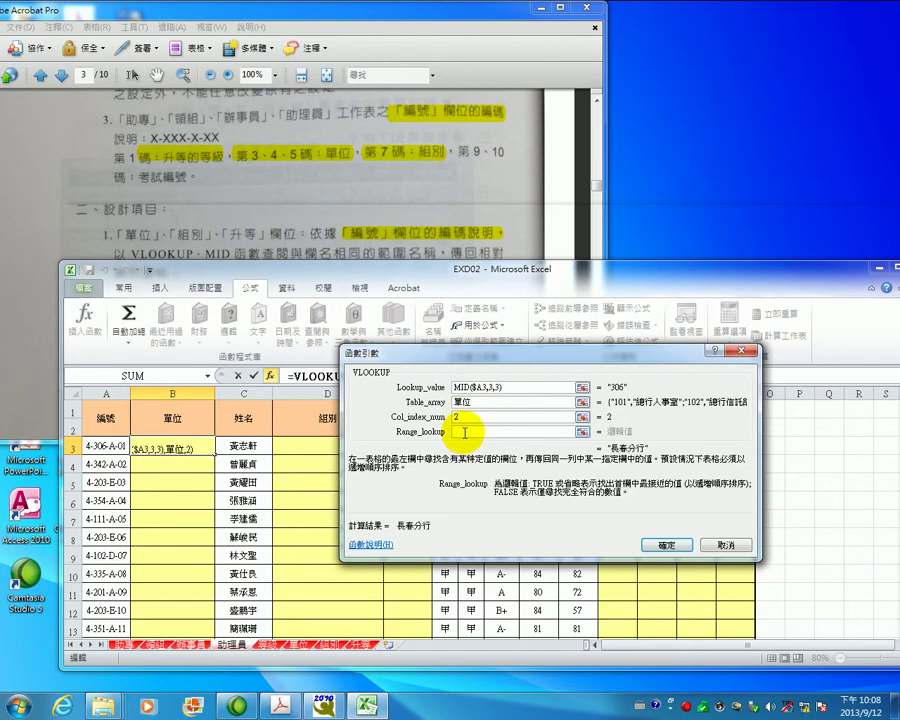
type("0")
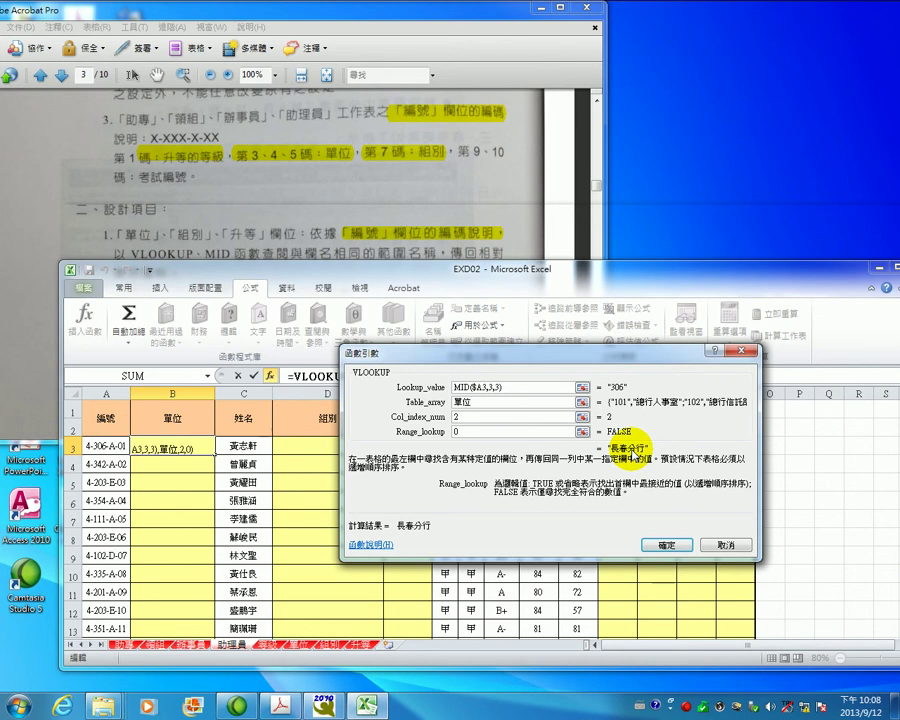
left_click_drag(580, 356, 518, 416)
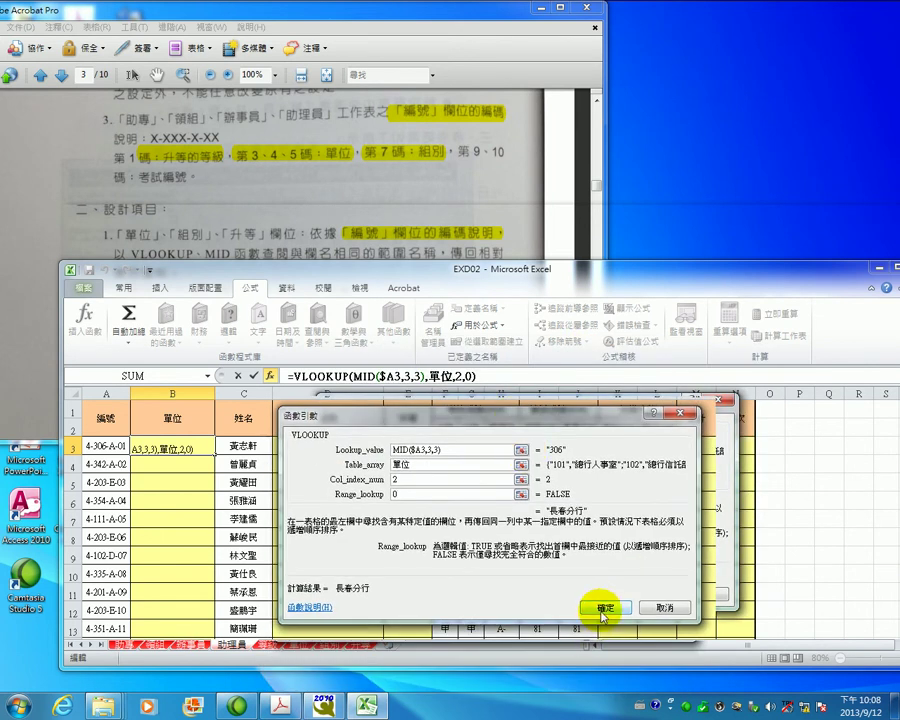
left_click(603, 612)
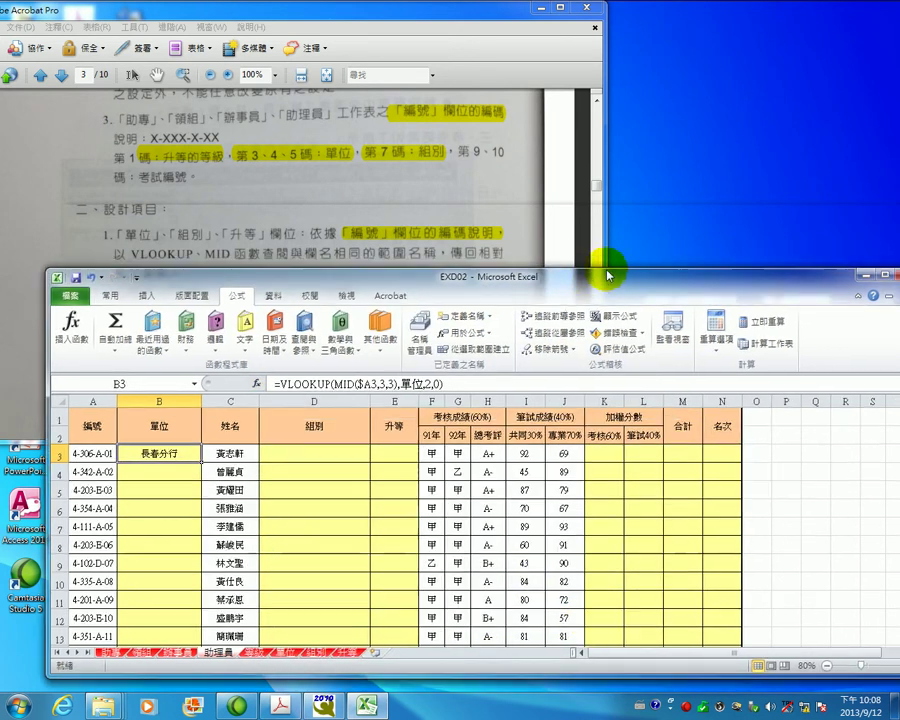
left_click_drag(568, 280, 509, 254)
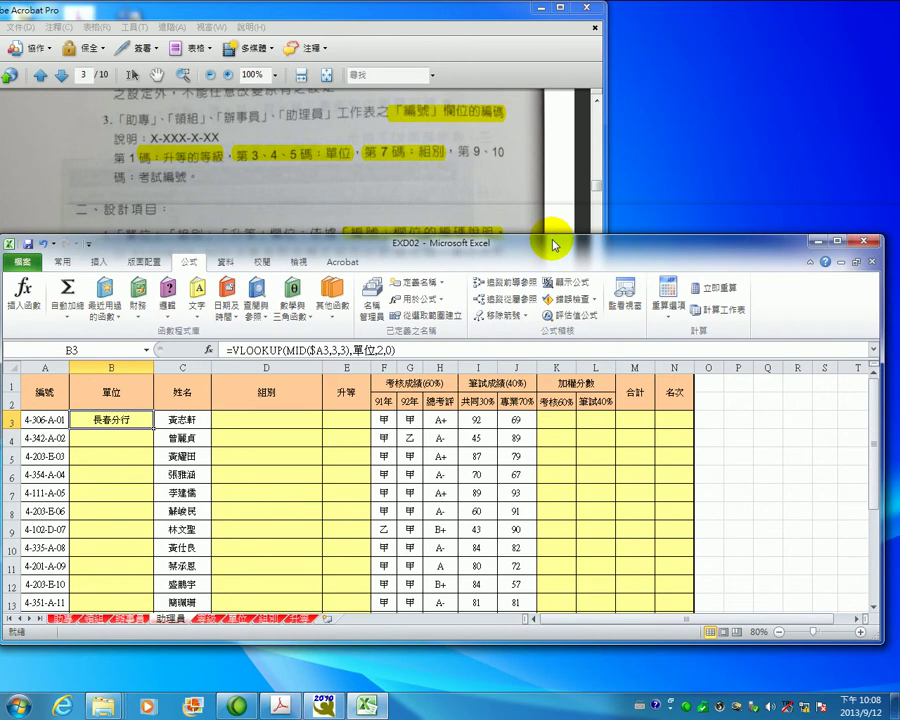
left_click(409, 348)
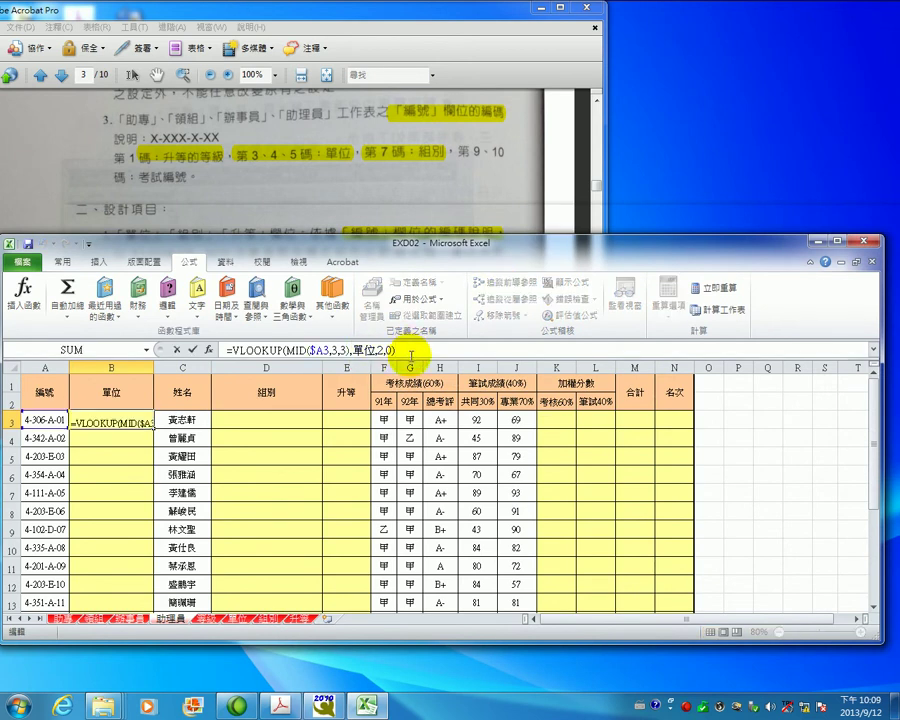
- Finish B3's unit formula and cut-paste it into D3
key("Return")
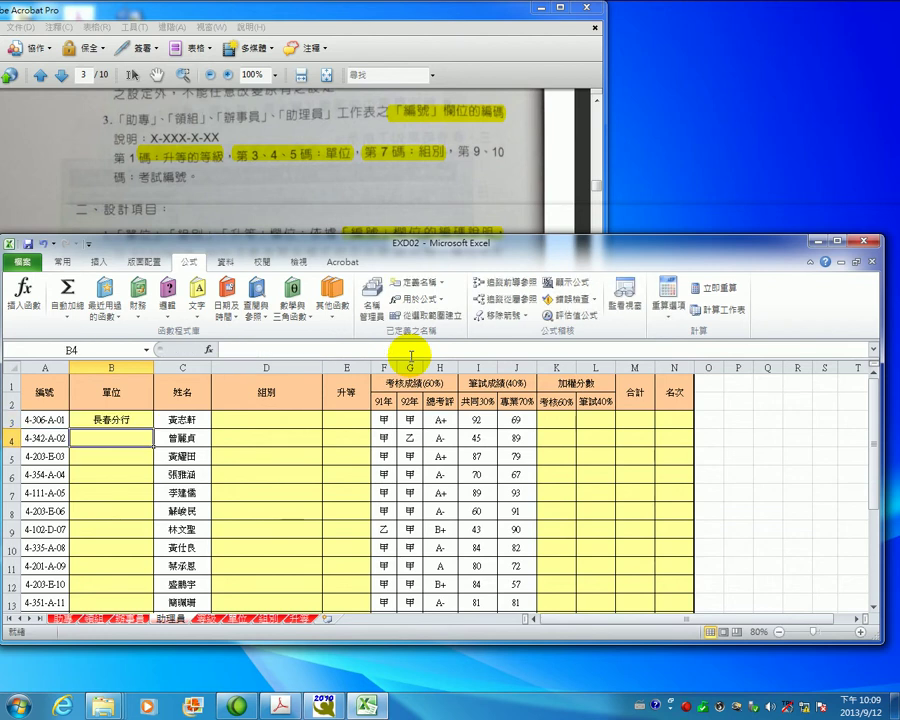
left_click(139, 421)
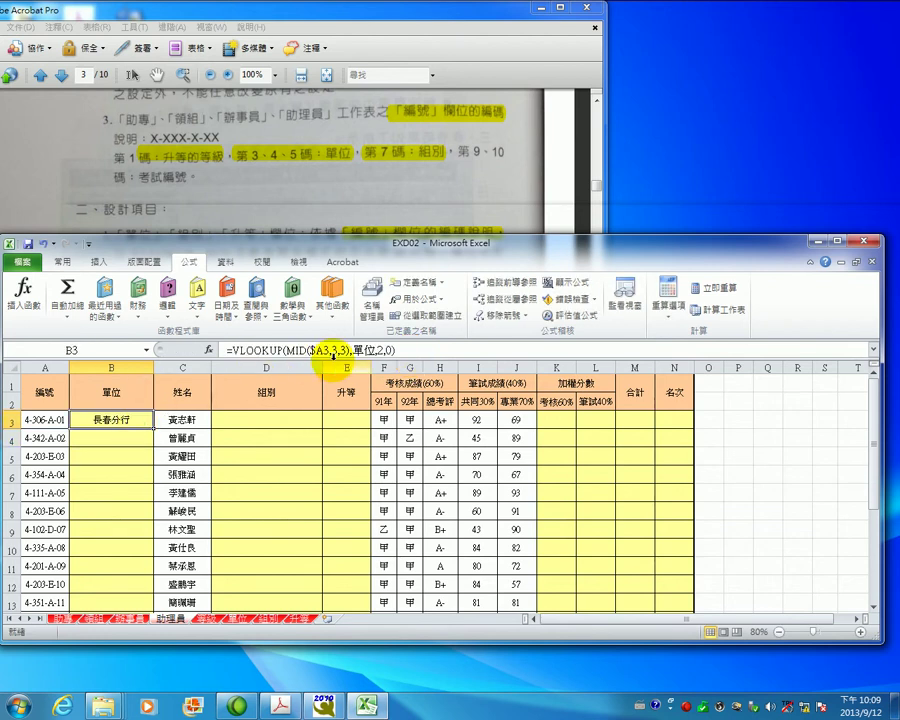
left_click_drag(396, 350, 228, 350)
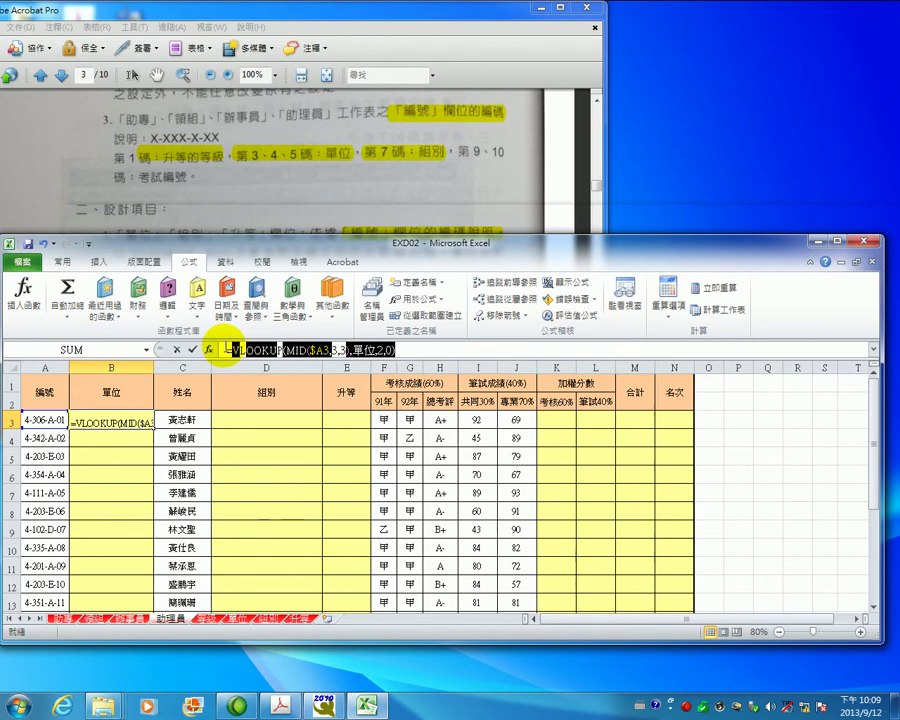
key("ctrl+x")
left_click(232, 416)
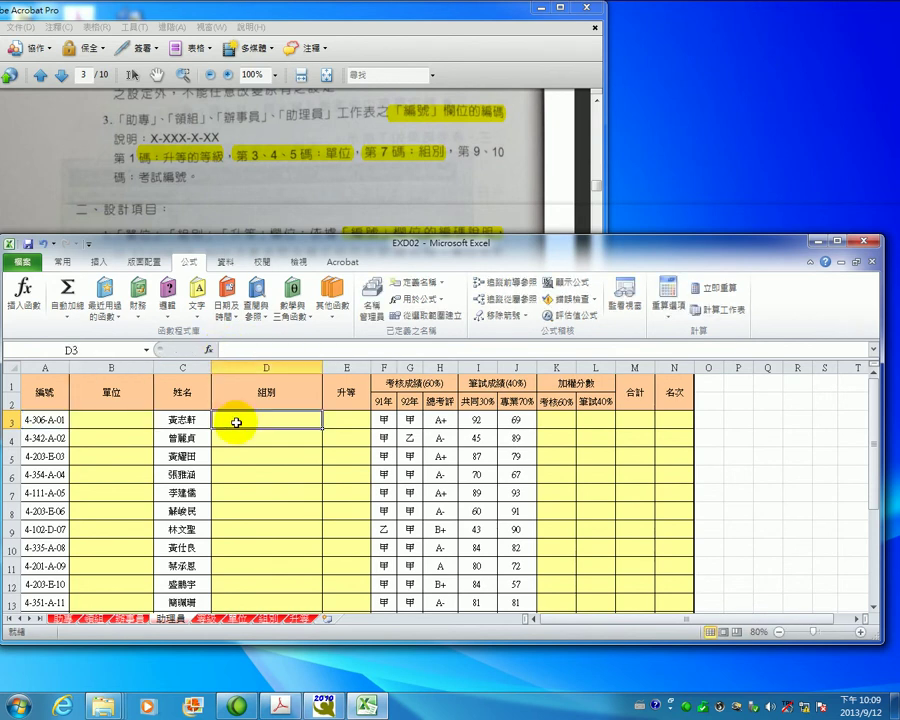
key("ctrl+v")
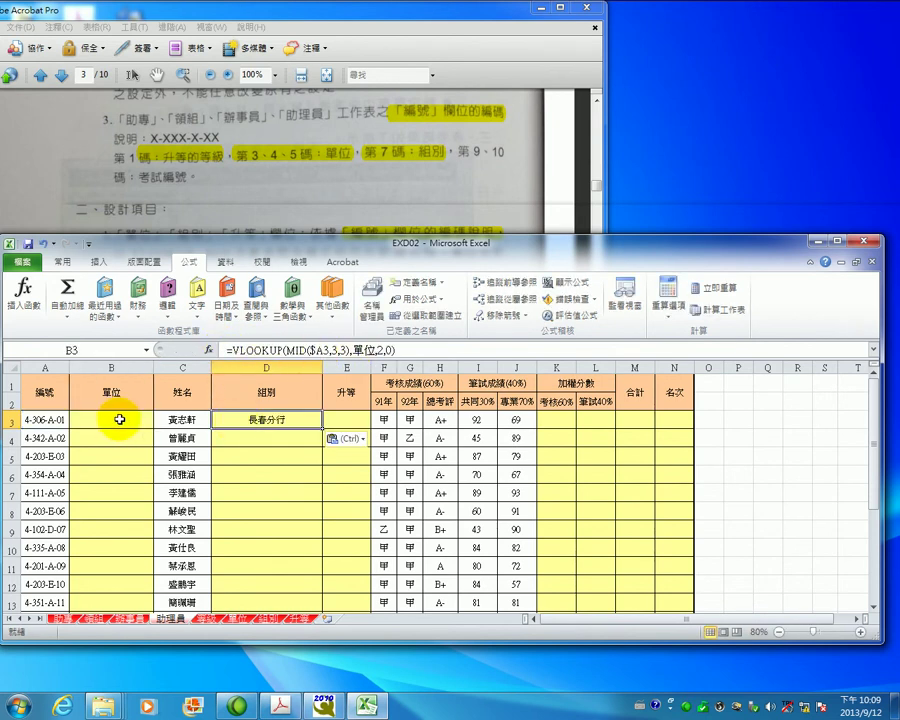
- Paste the formula back into B3, changing $A$3 to $A3, then check D3
left_click(119, 419)
key("ctrl+v")
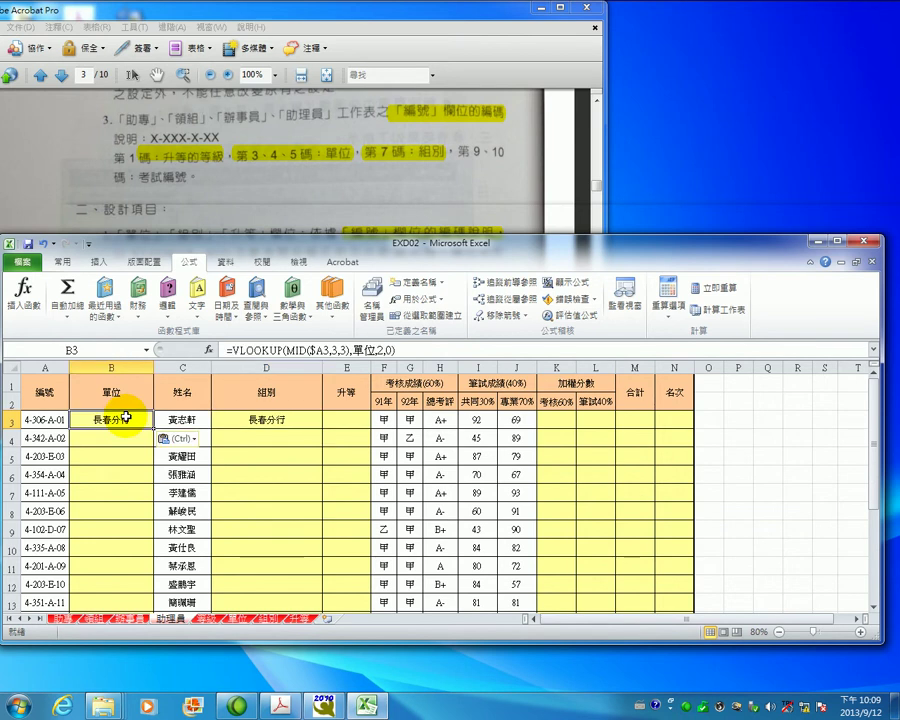
left_click(322, 350)
key("BackSpace")
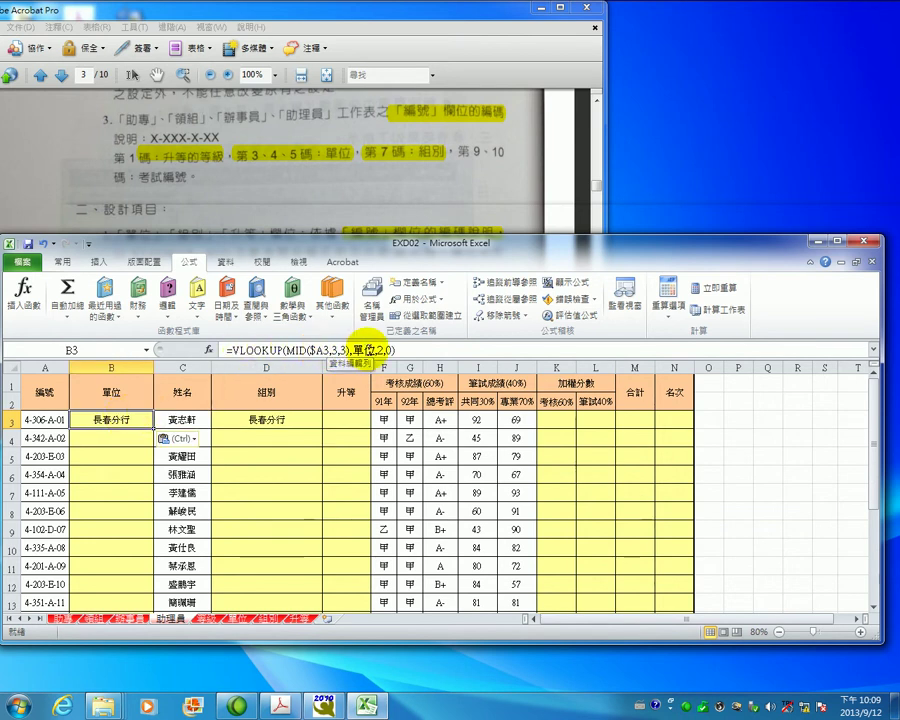
left_click(127, 419)
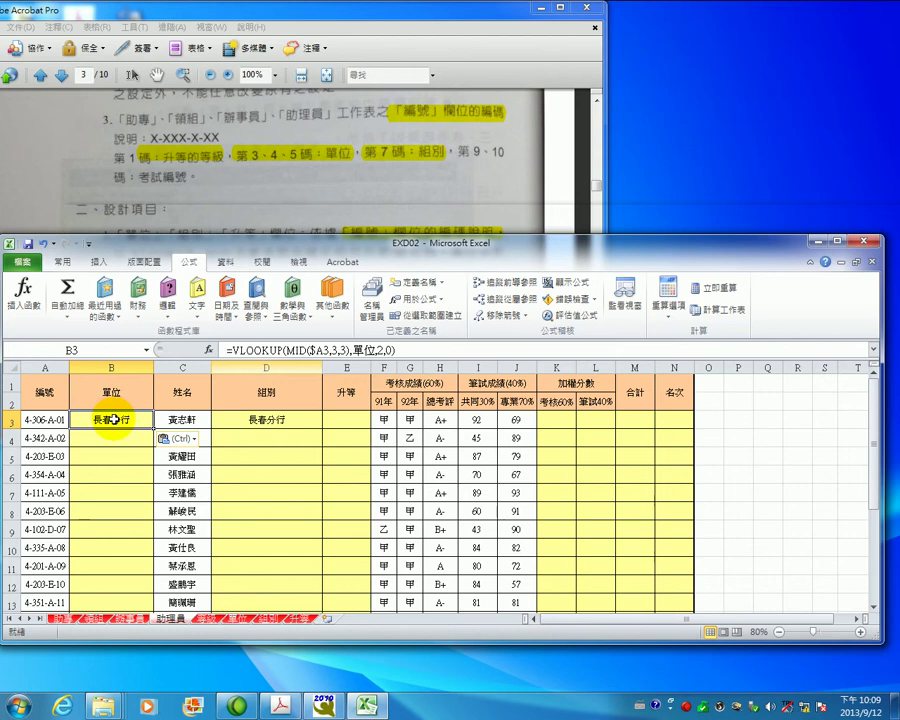
left_click(286, 421)
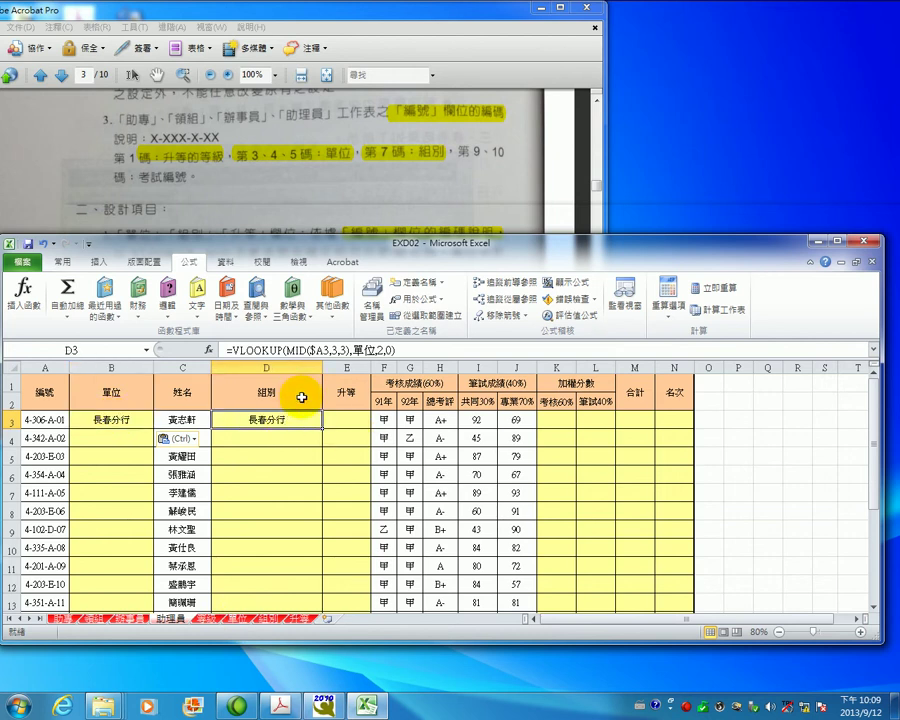
mouse_move(263, 250)
left_mouse_down()
mouse_move(276, 272)
mouse_move(308, 261)
left_mouse_up()
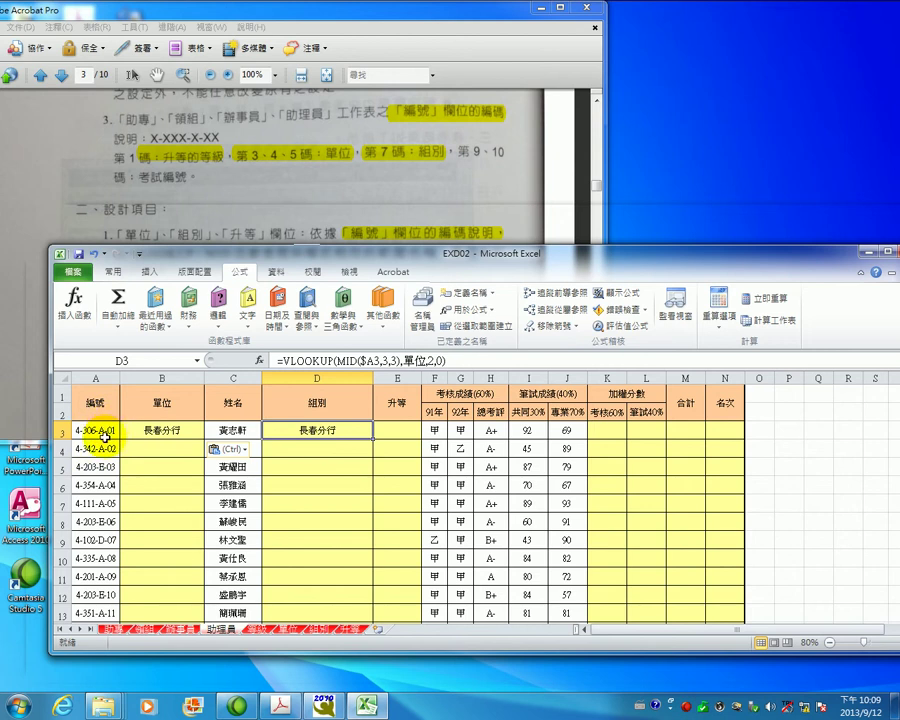
left_click(178, 430)
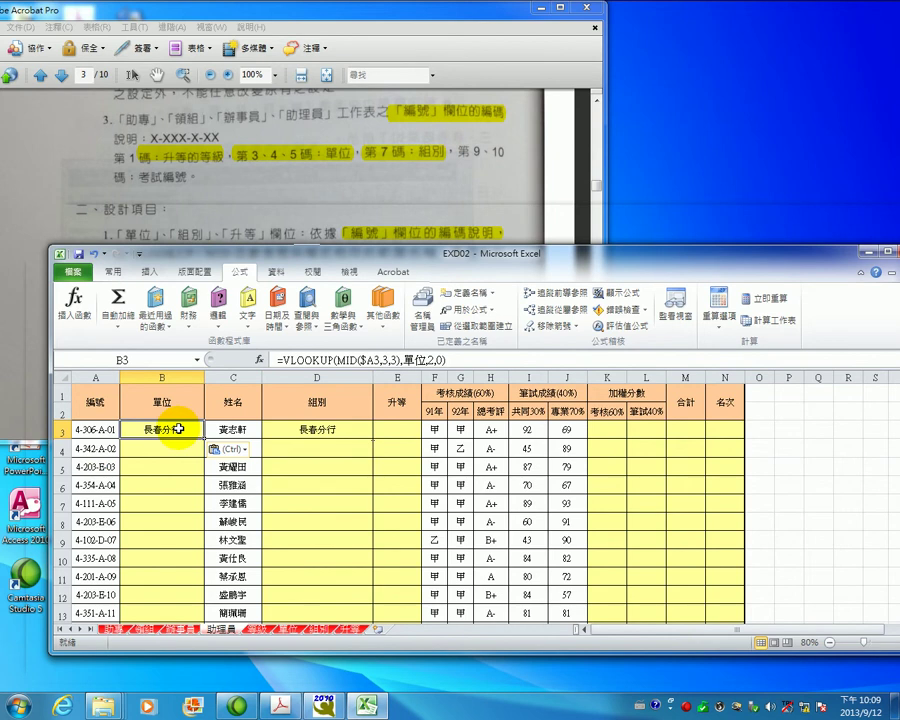
left_click(289, 630)
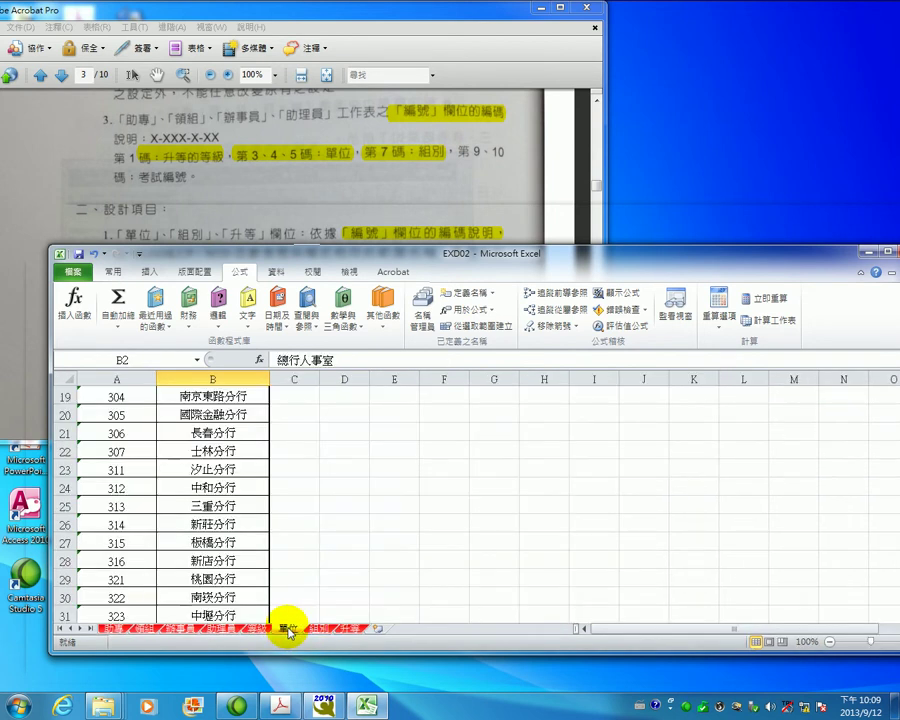
scroll(290, 631, "up", 6)
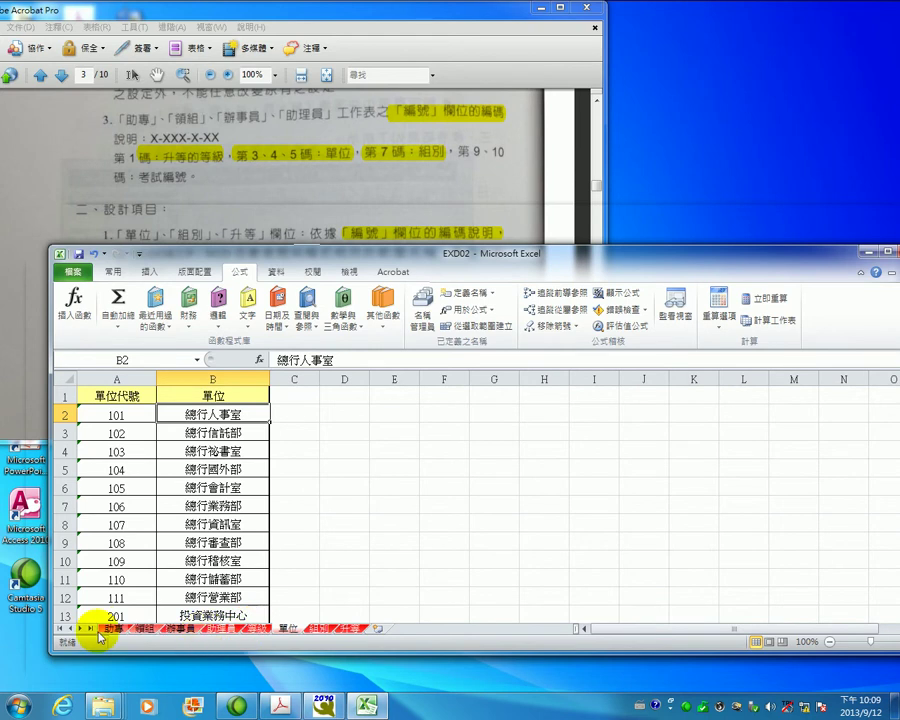
left_click(175, 628)
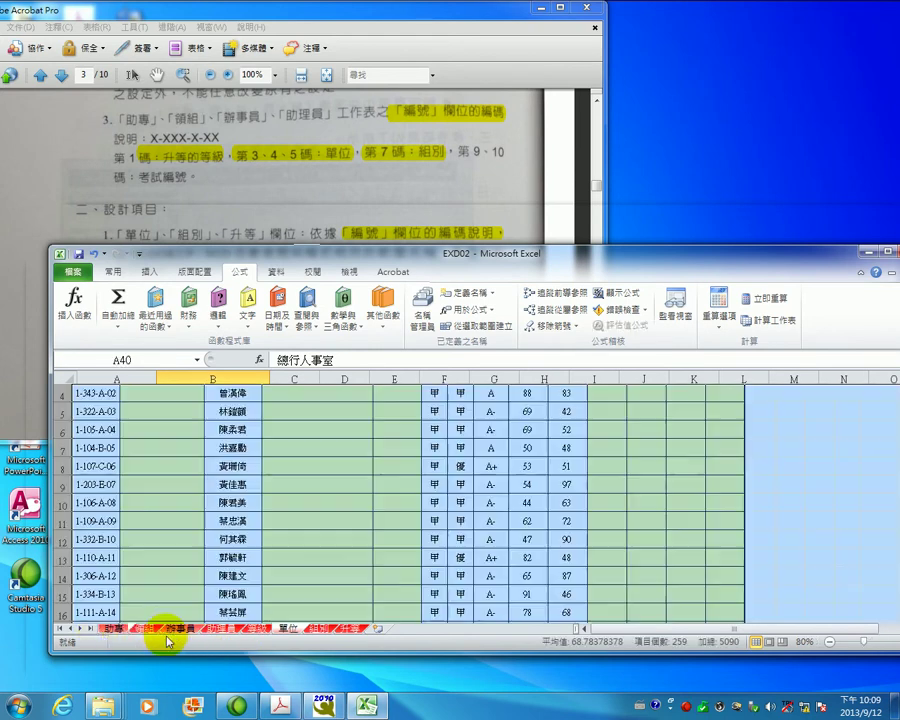
left_click(215, 628)
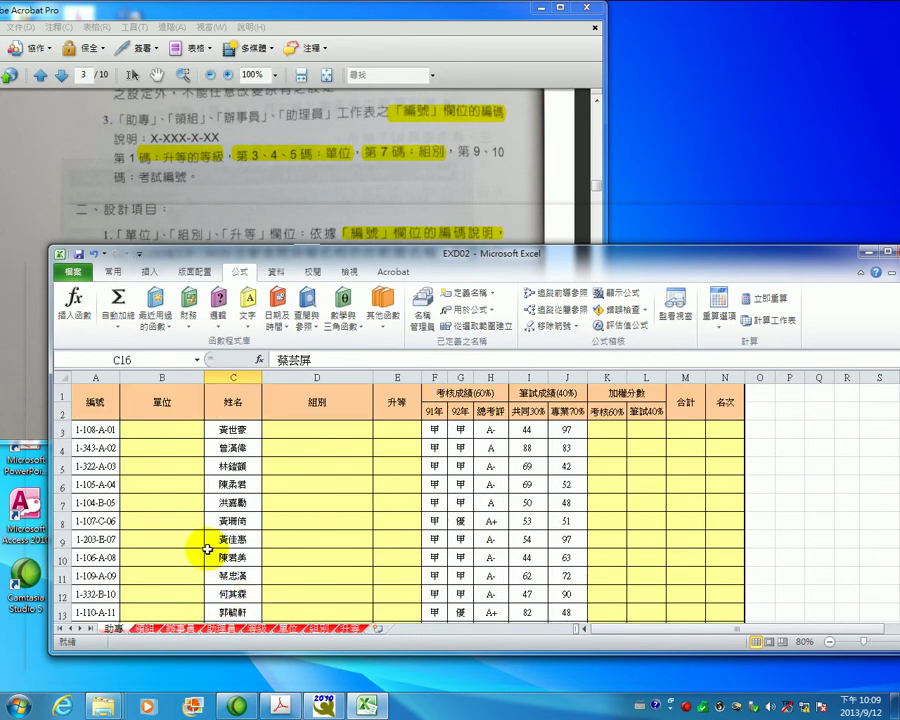
left_click(128, 430)
left_click(150, 629)
left_click(182, 629)
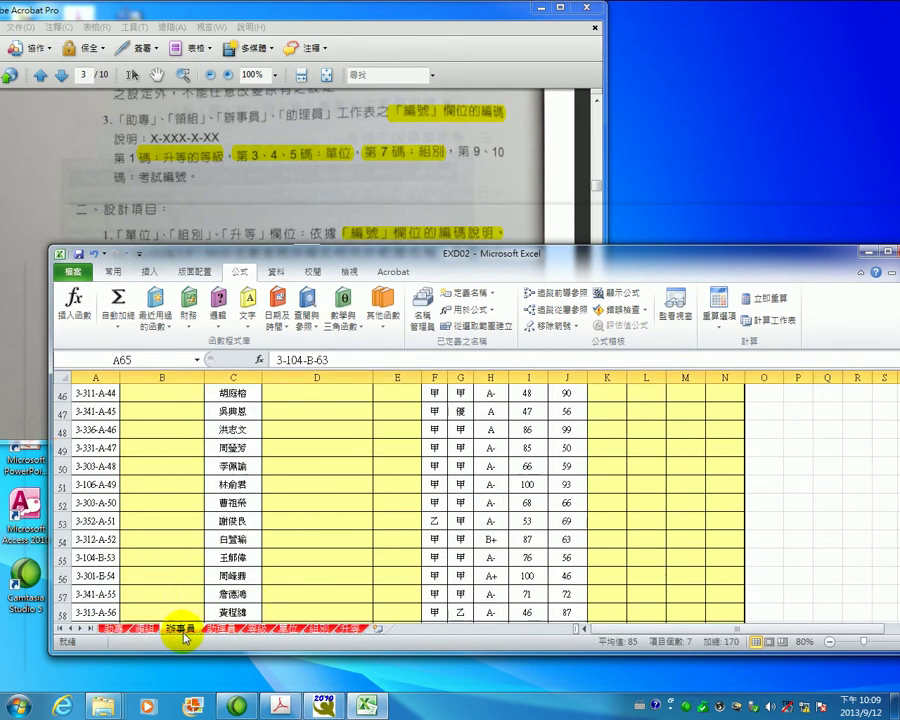
left_click(213, 629)
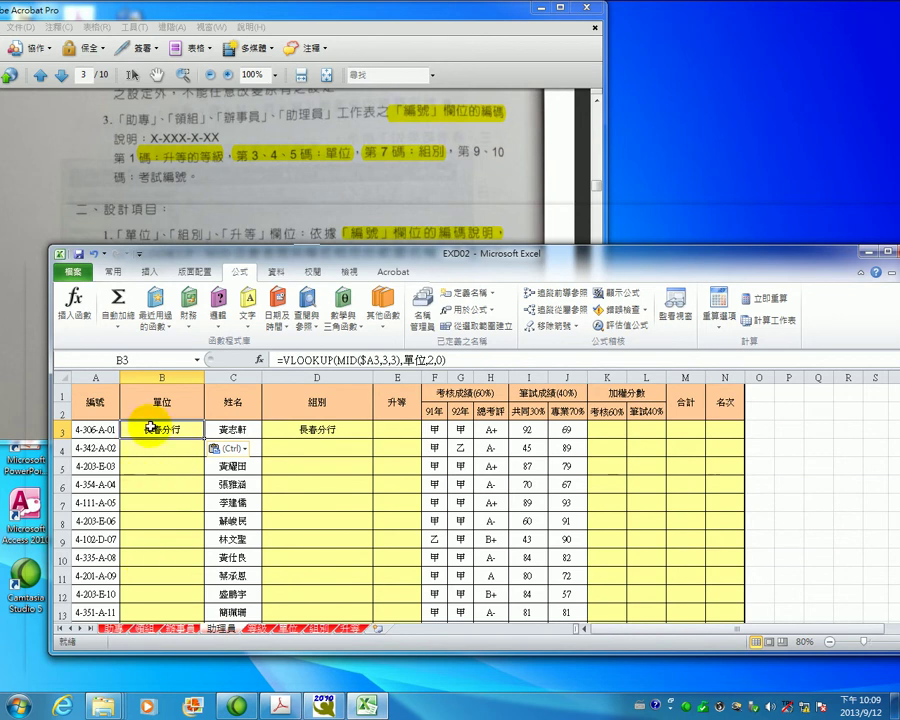
- Copy the unit VLOOKUP formula, group sheets 助專 through 助理員, and paste it into B3
left_click_drag(428, 362, 270, 360)
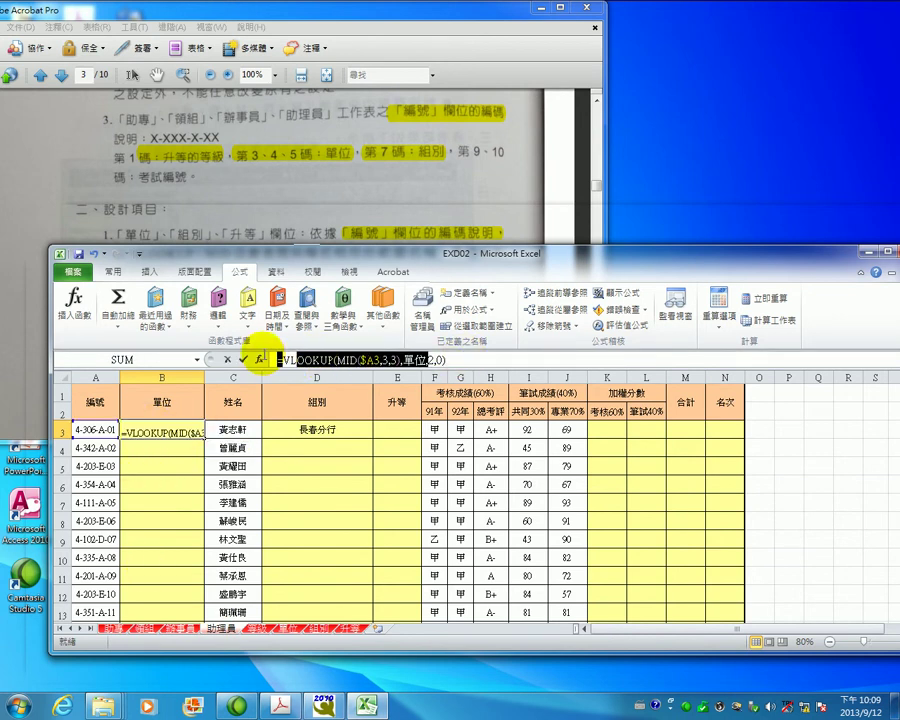
key("Escape")
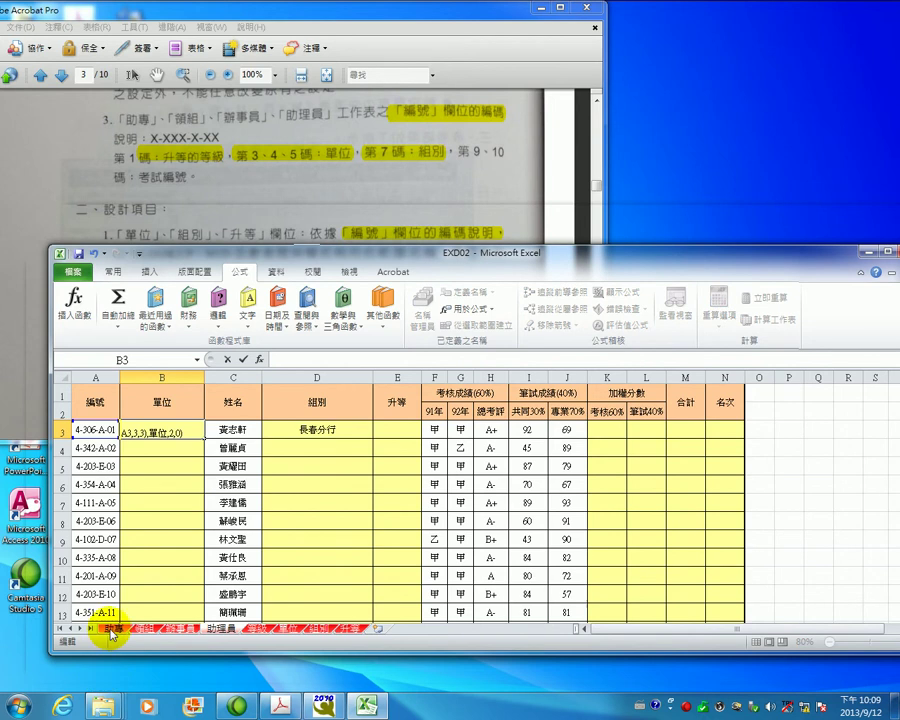
left_click(115, 631)
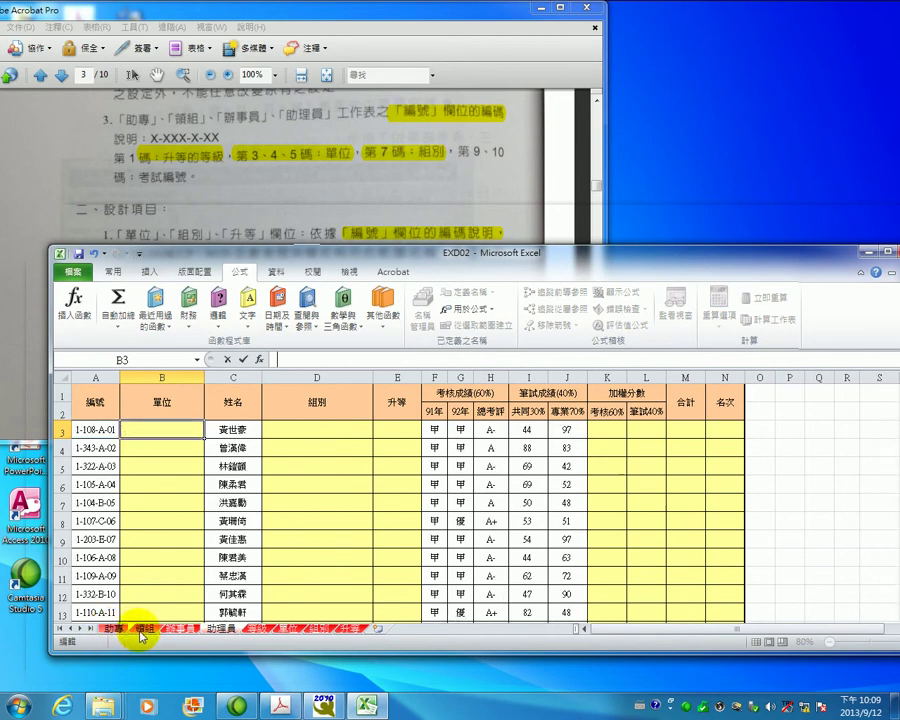
left_click(178, 630, "shift")
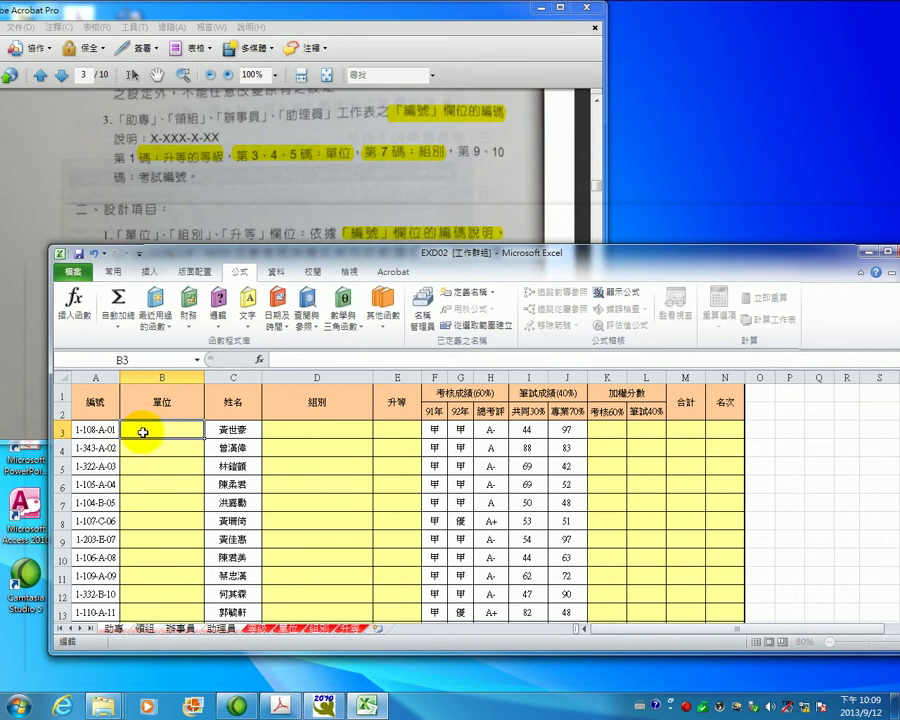
left_click(283, 360)
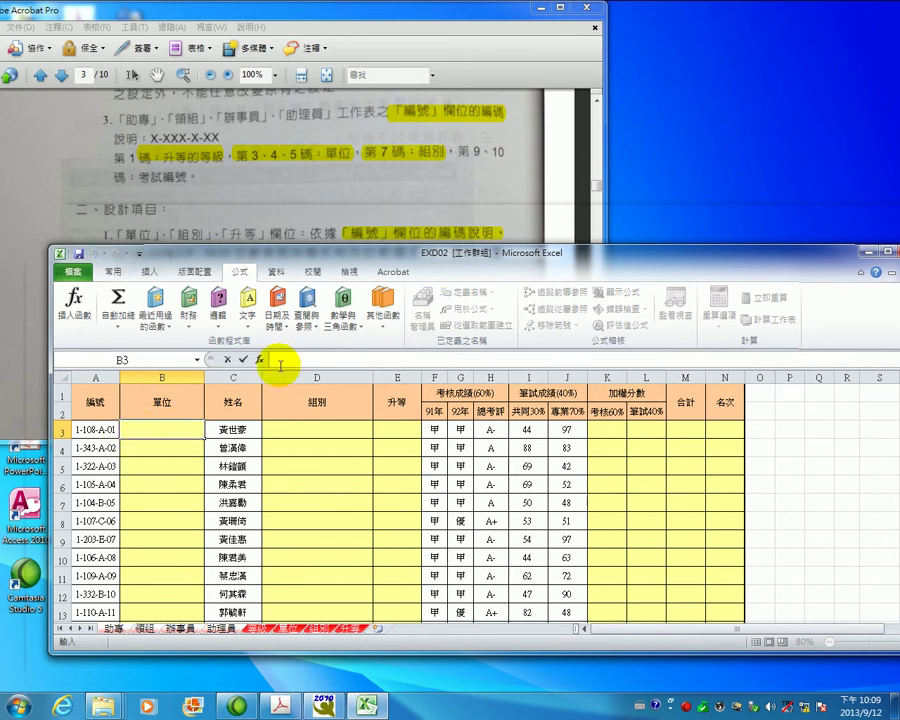
type("=VLOOKUP(MID($A3,3,3),單位,2,0)")
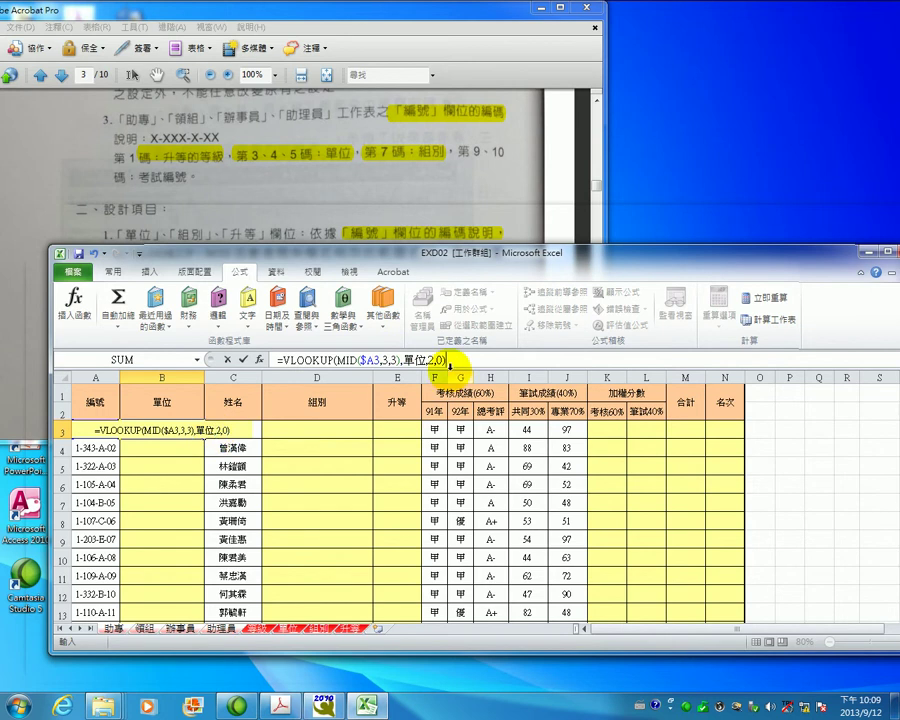
left_click(241, 359)
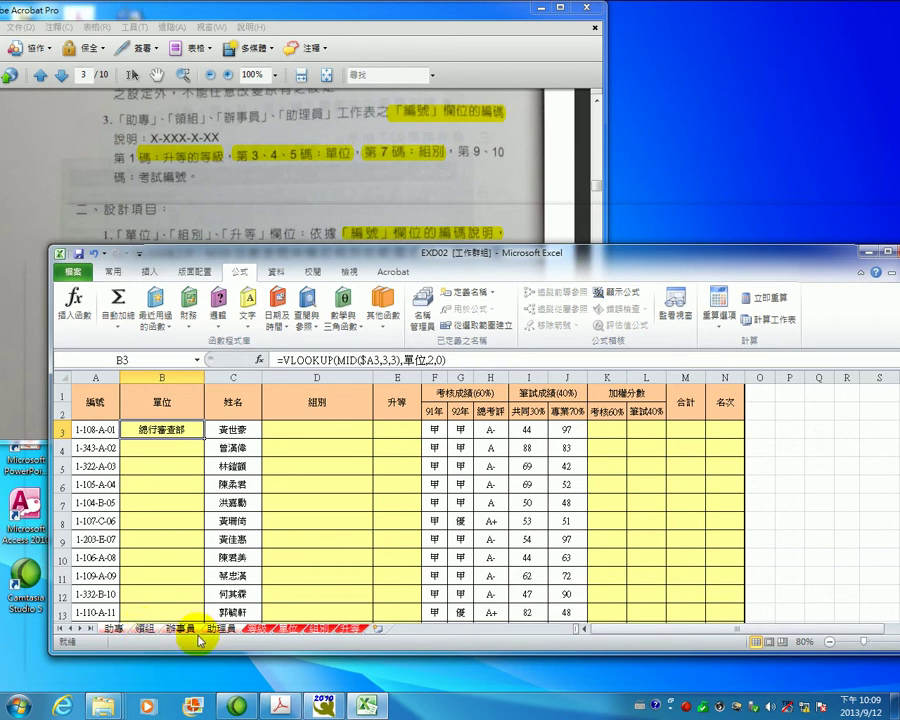
- Paste the lookup formula into D3, change MID to ($A3,7,1), and select 單位
left_click(316, 429)
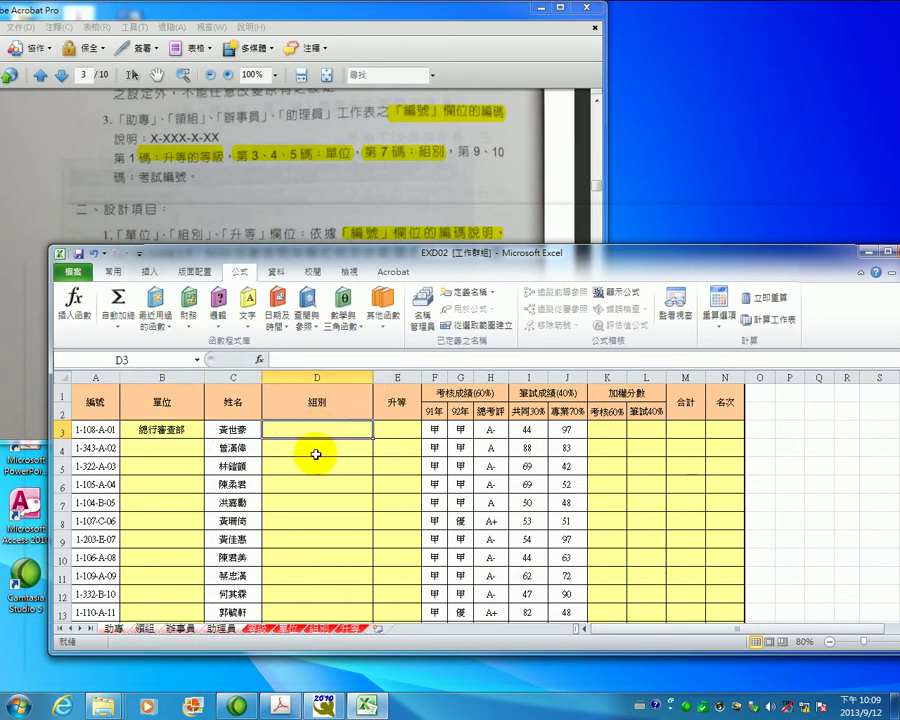
key("ctrl+v")
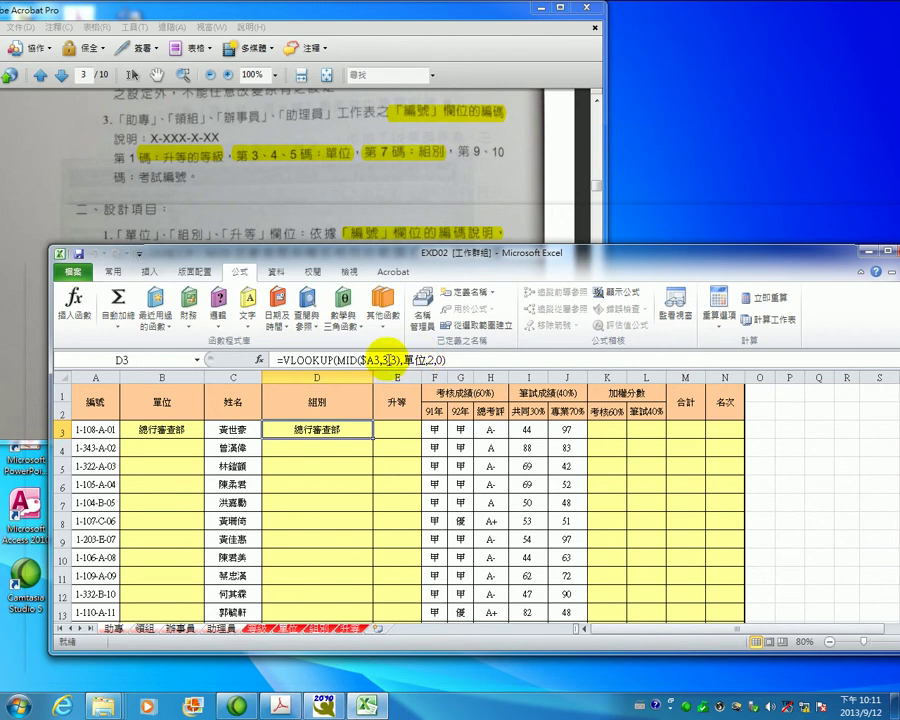
double_click(385, 360)
type("7,")
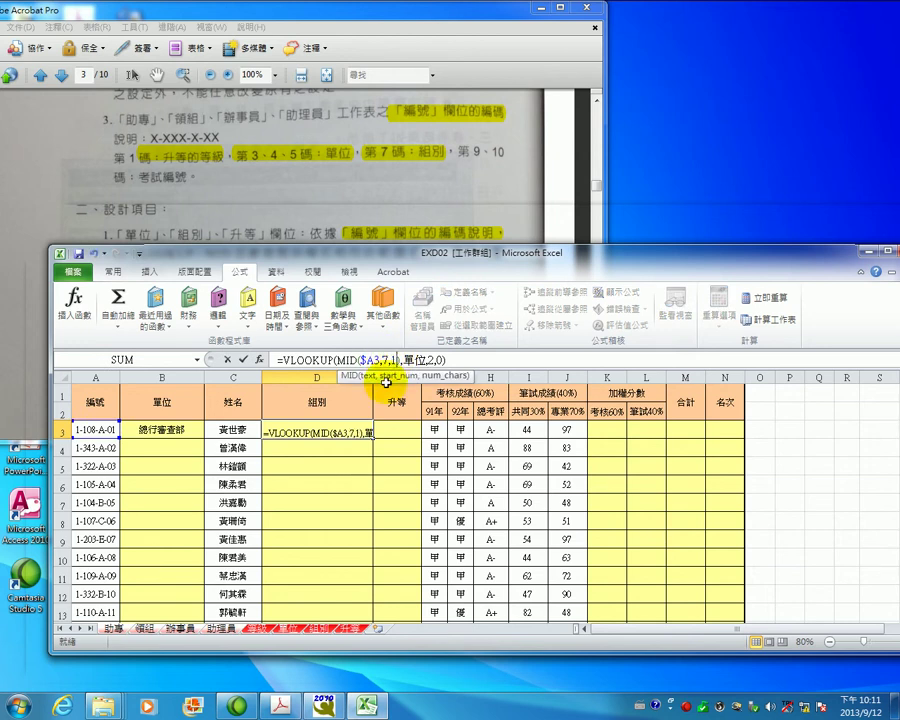
type("1")
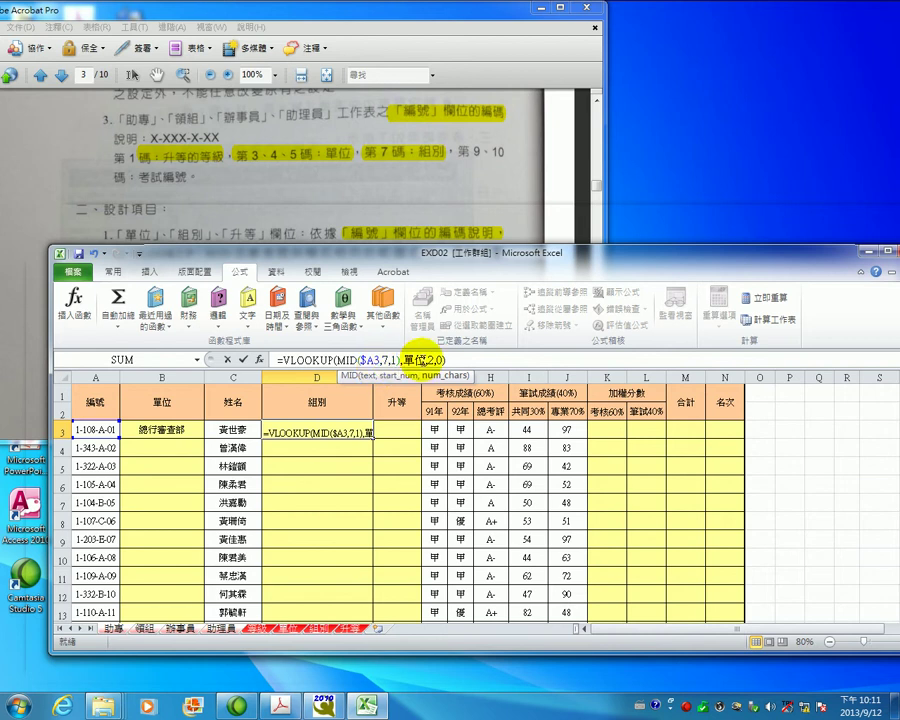
double_click(412, 359)
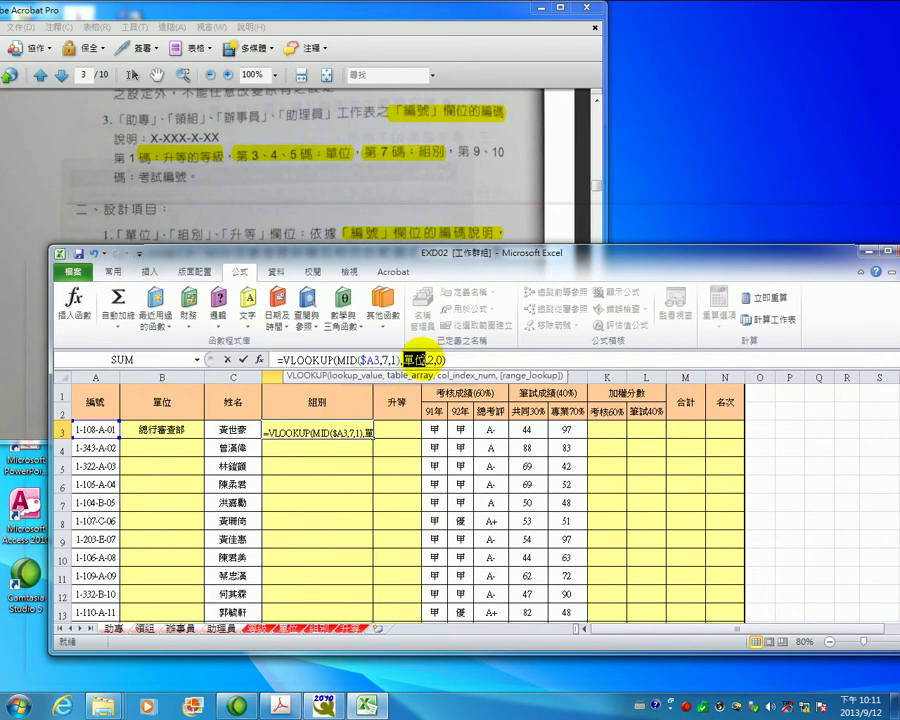
- Replace D3's lookup table 單位 with 組別 so it shows 一般銀行業務組, then copy D3
left_click(259, 359)
left_click(410, 452)
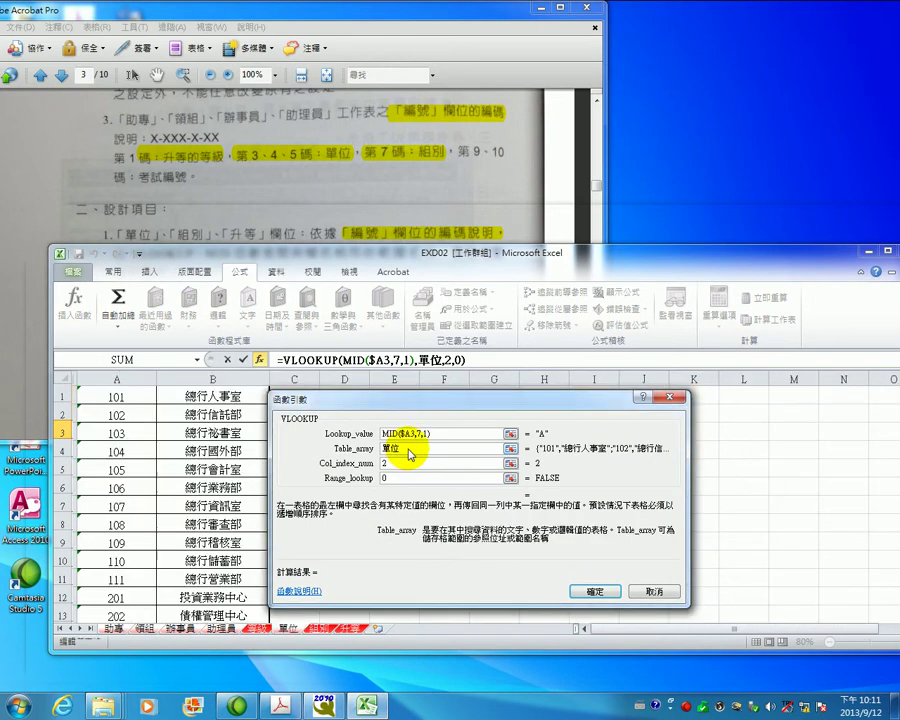
double_click(395, 450)
key("BackSpace")
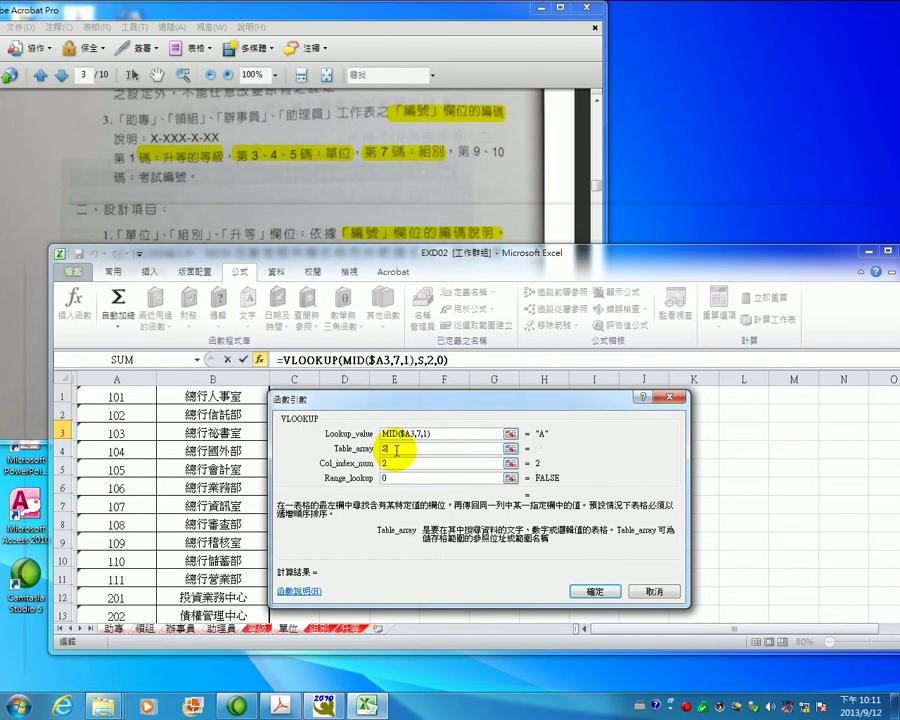
key("shift")
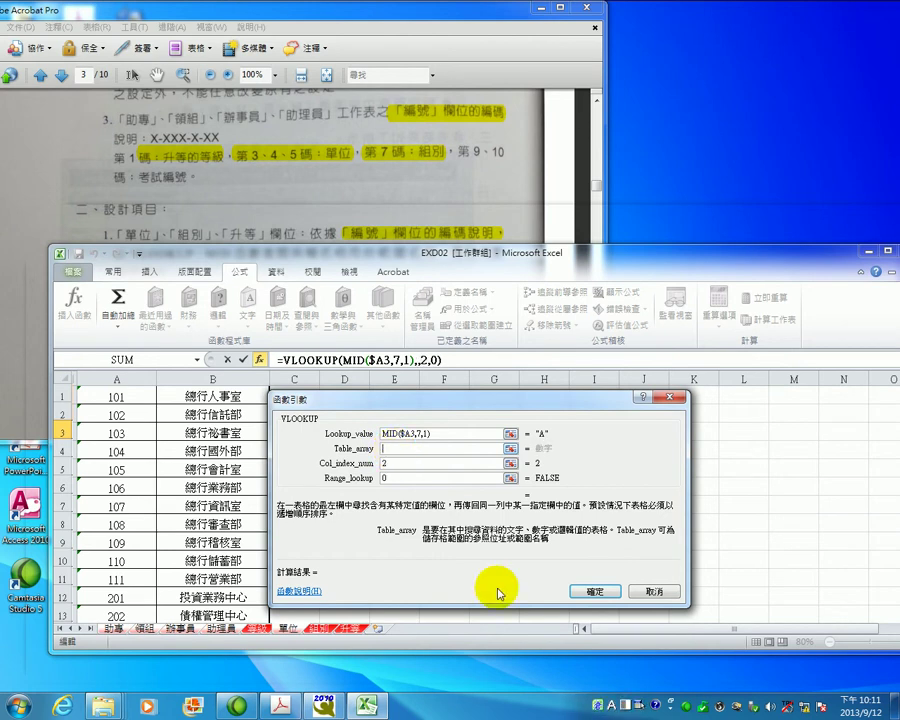
left_click(598, 706)
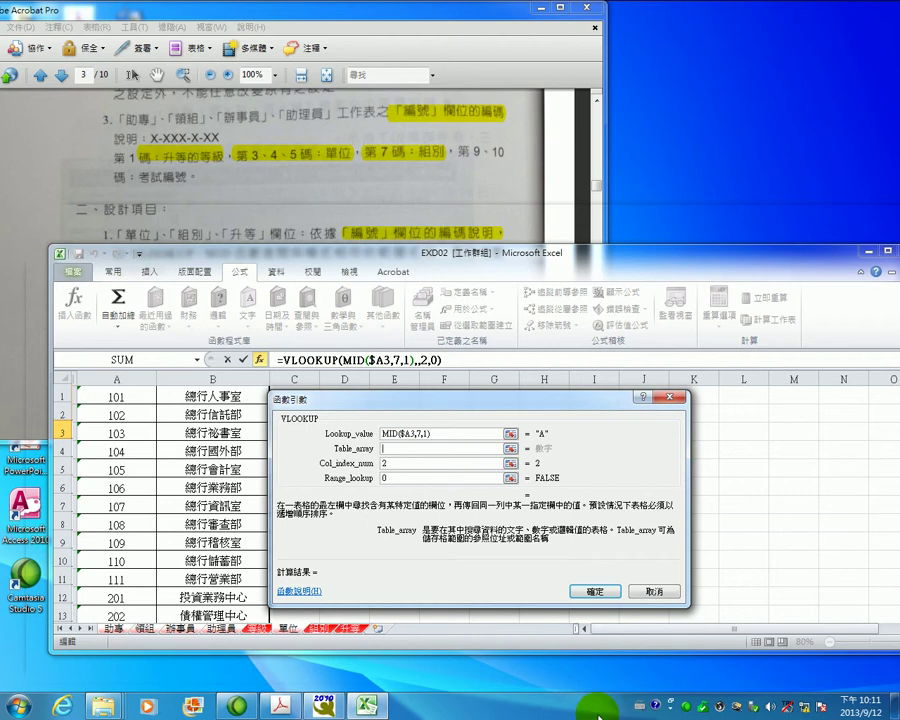
left_click(583, 712)
type("組別")
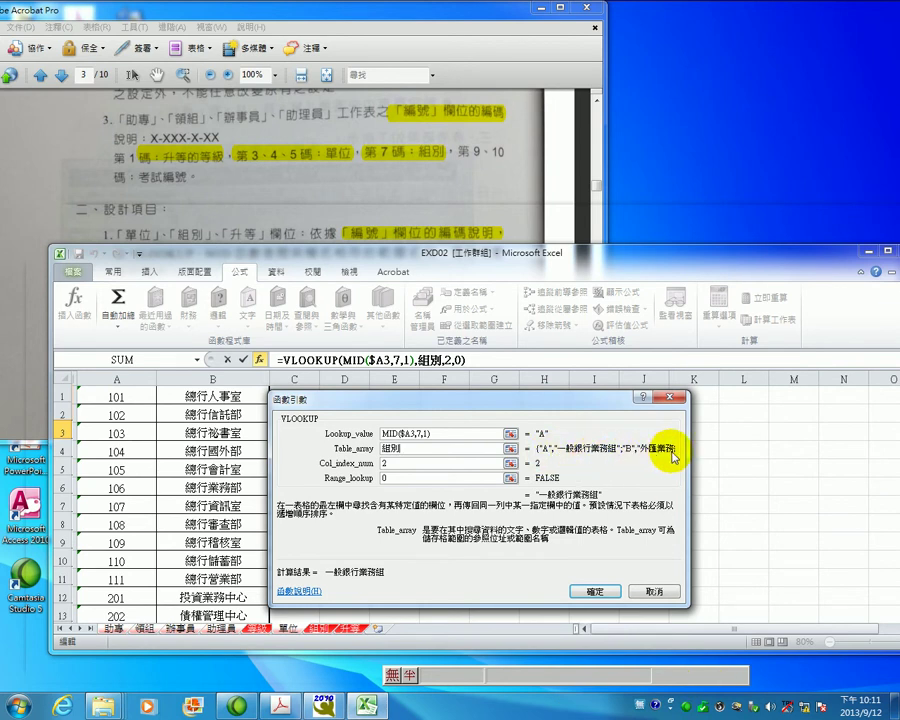
left_click(594, 592)
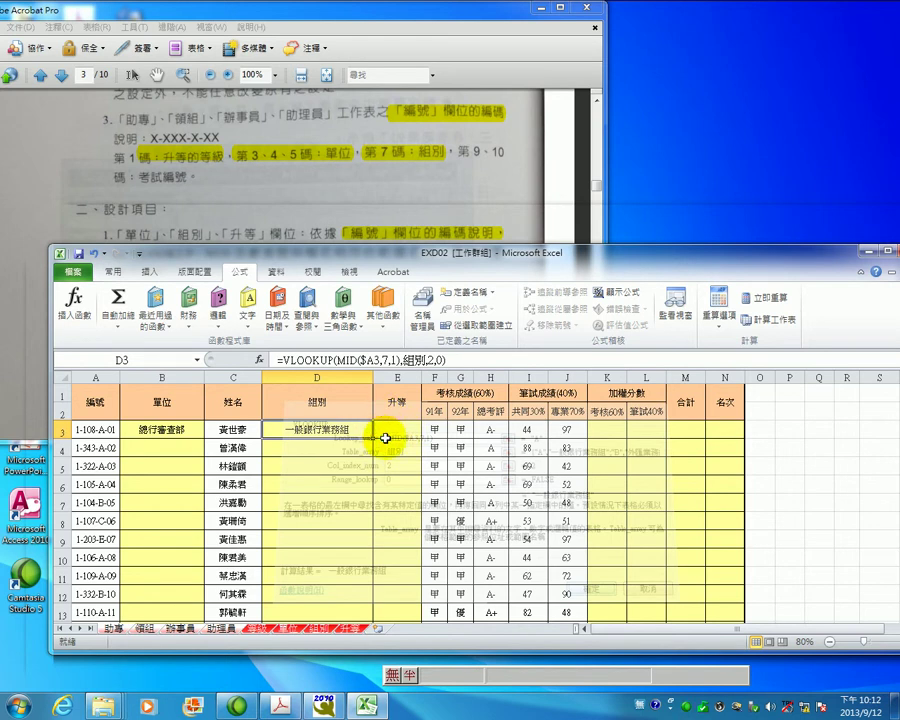
key("ctrl+c")
left_click(388, 434)
- Paste the =VLOOKUP(MID($A3,7,1),組別,2,0) formula into E3
key("ctrl+v")
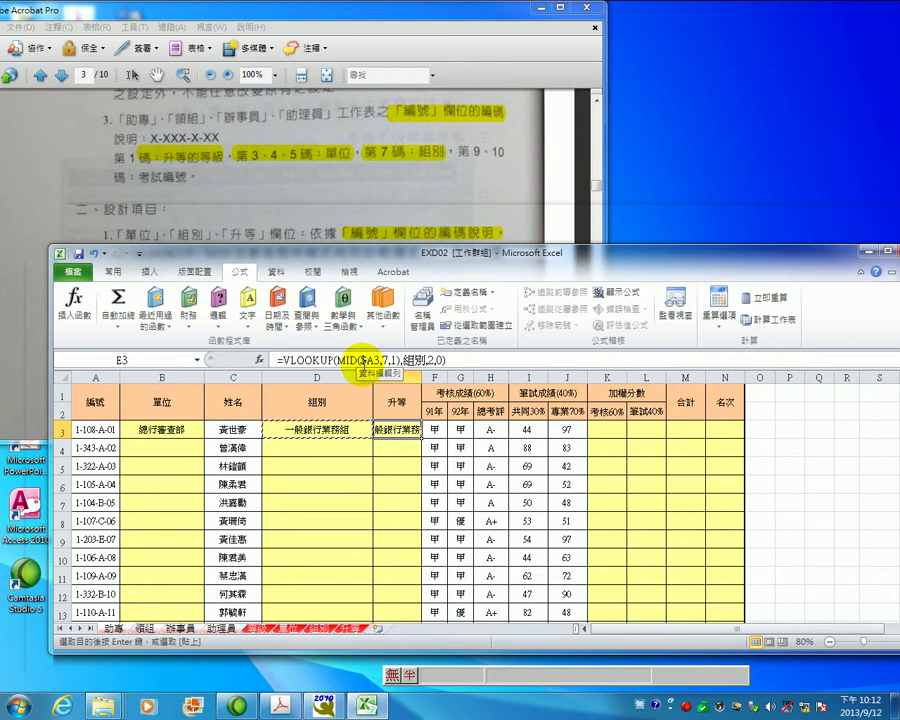
left_click_drag(362, 254, 350, 334)
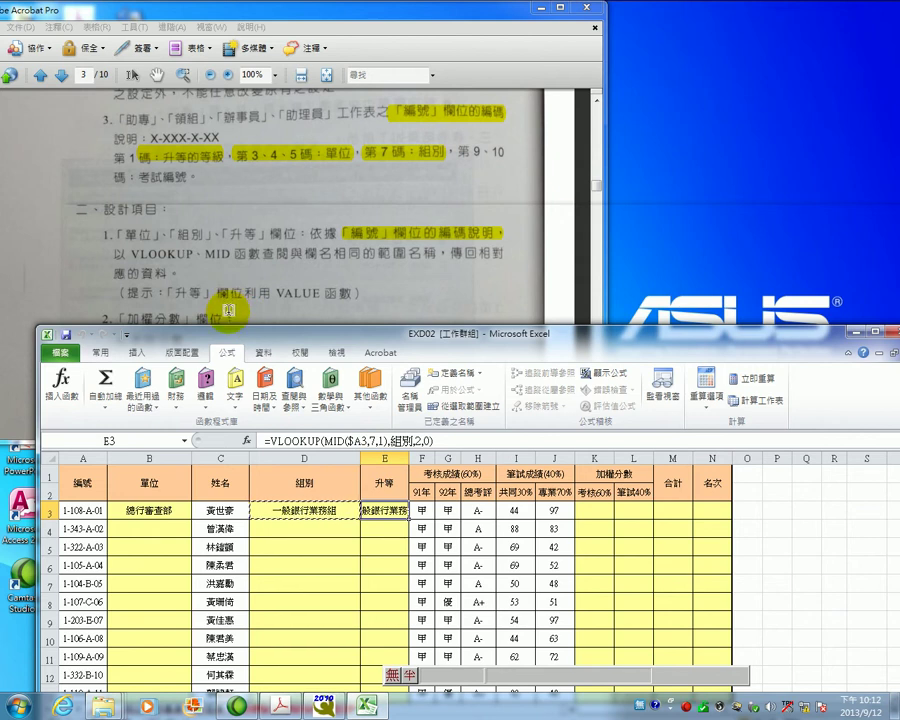
- Select the start position 7 in E3's MID($A3,7,1) for replacement
left_click_drag(326, 335, 316, 337)
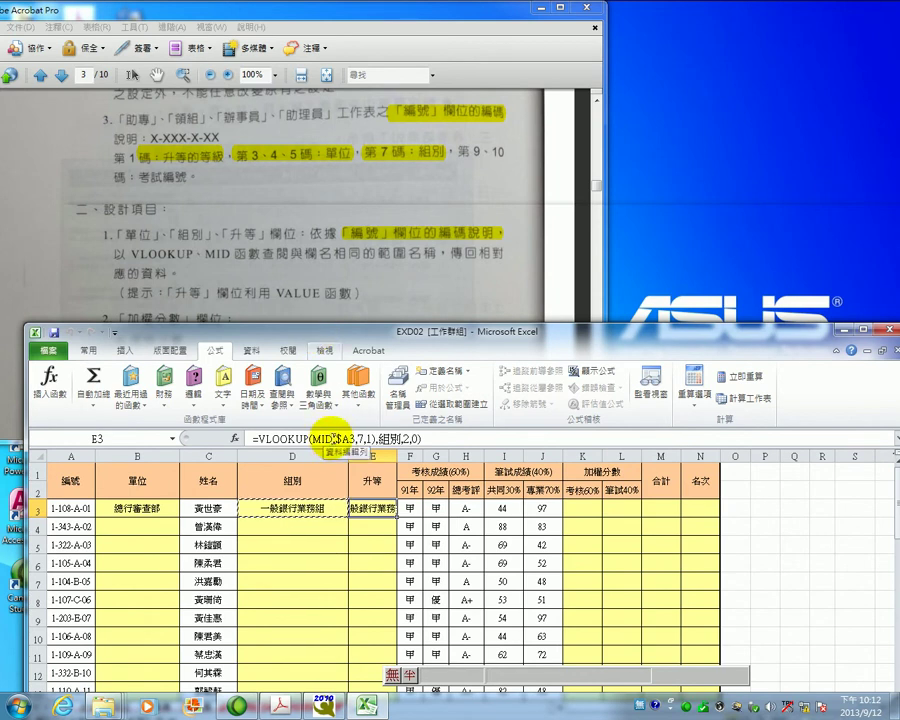
left_click(329, 440)
double_click(329, 440)
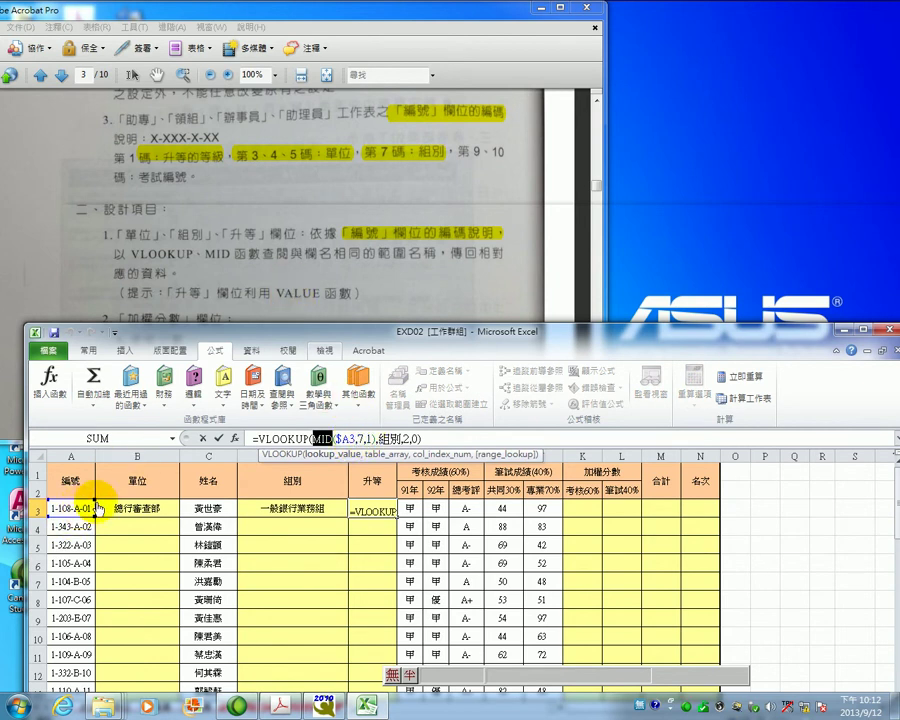
left_click(366, 438)
double_click(359, 439)
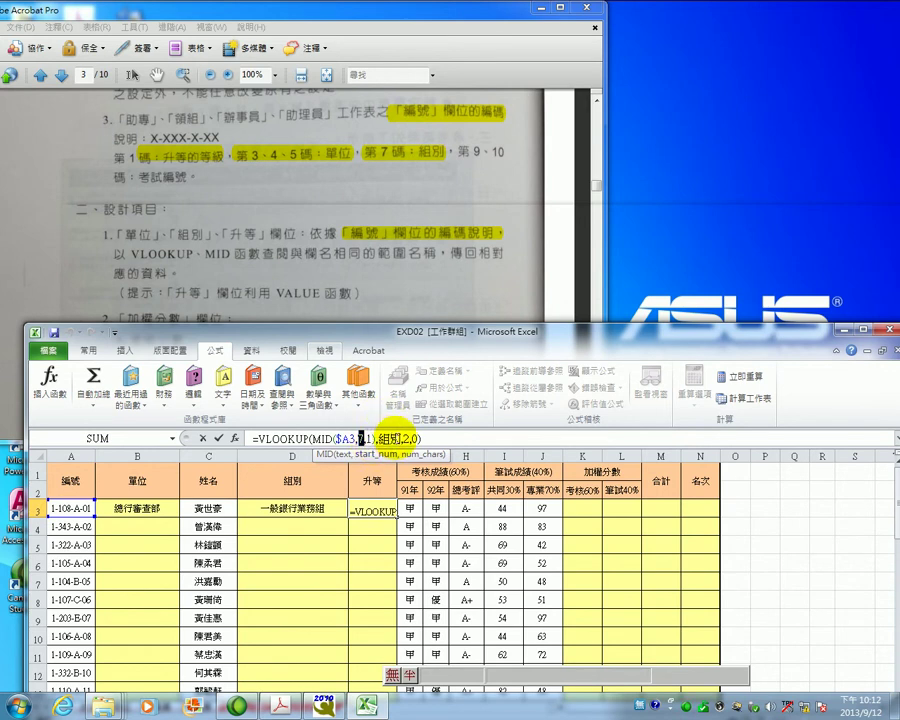
left_click(400, 438)
- Set E3's MID start to 1 and switch its lookup table from 組別 to 升等
type("1")
left_click_drag(402, 438, 389, 438)
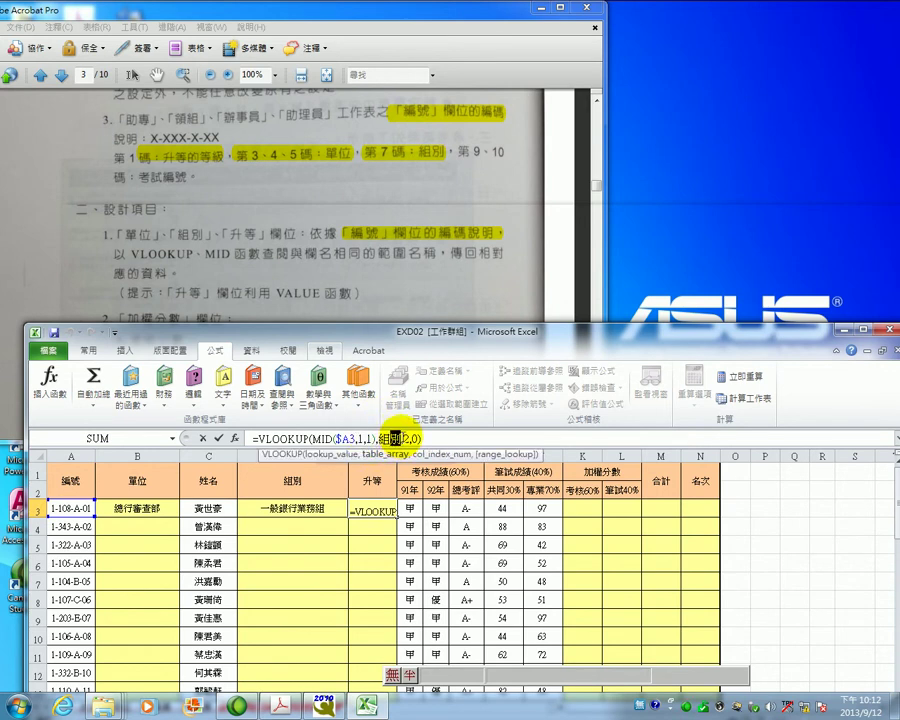
left_click(234, 438)
left_click(383, 529)
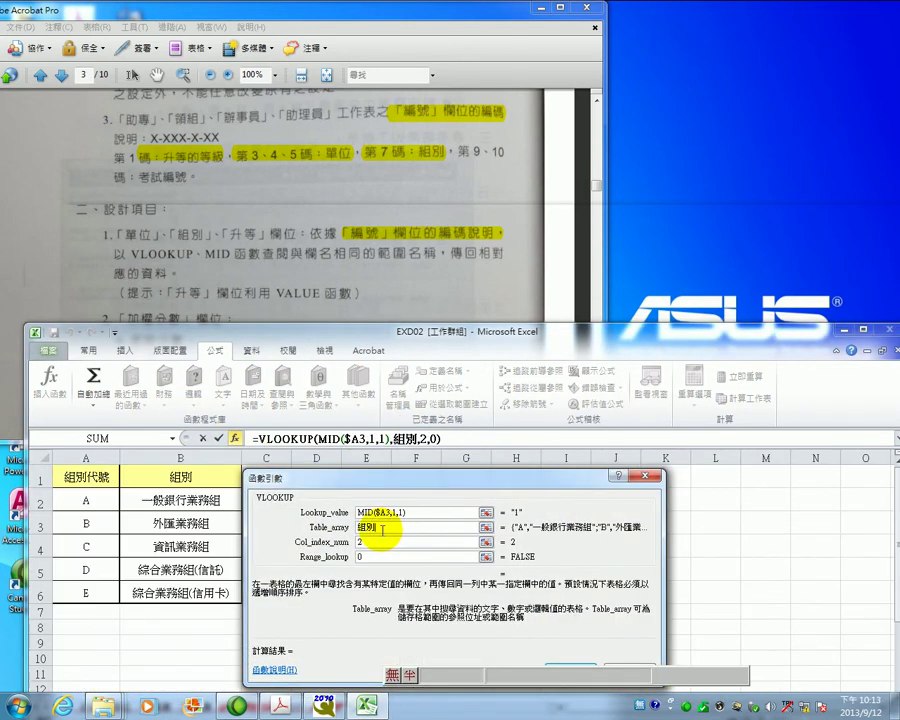
key("BackSpace")
key("BackSpace")
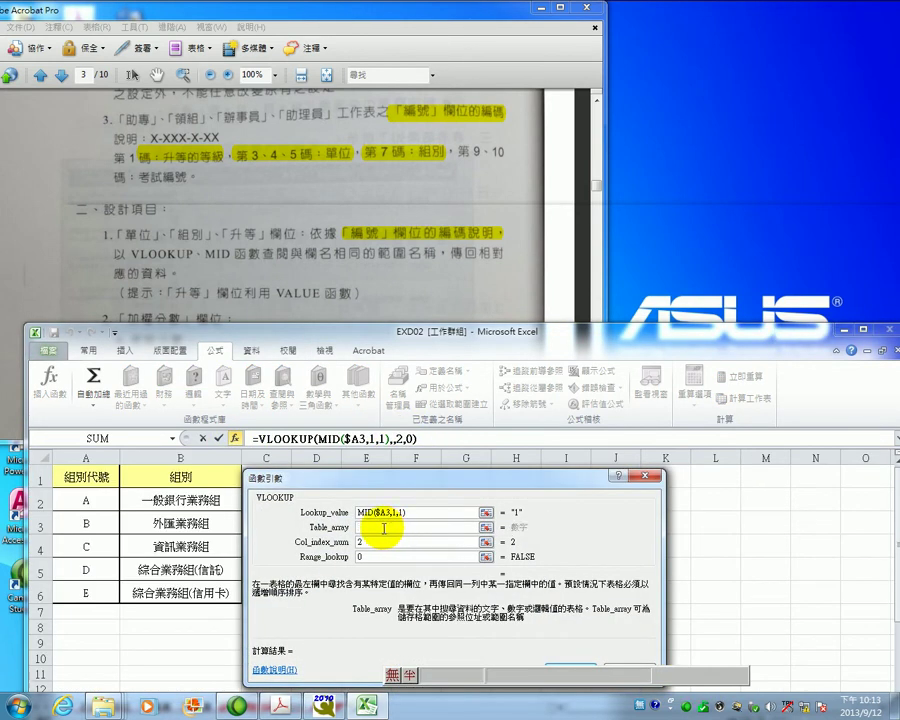
type("升")
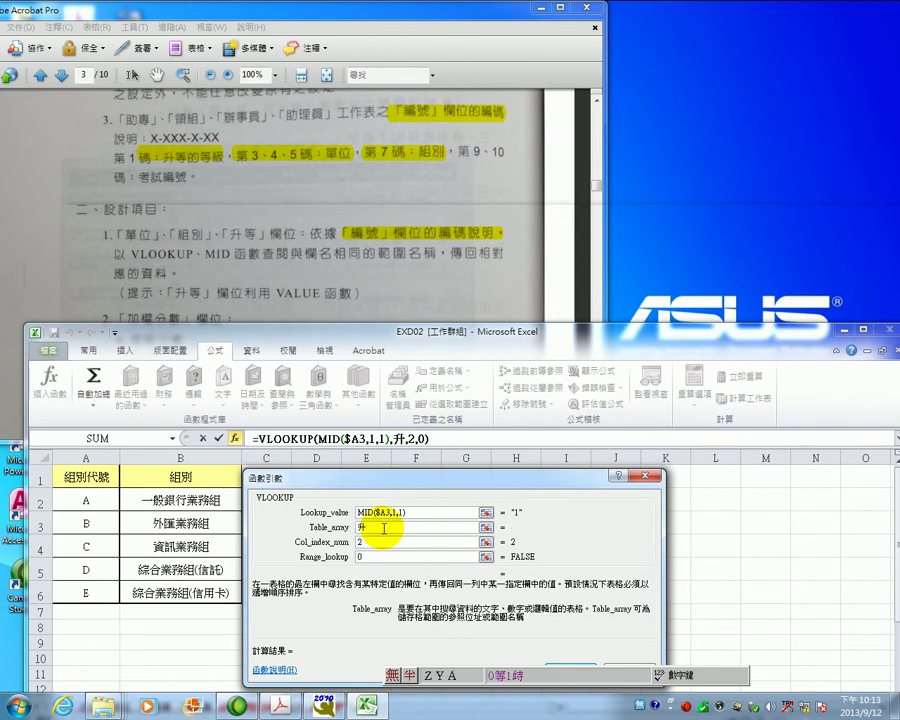
type("等")
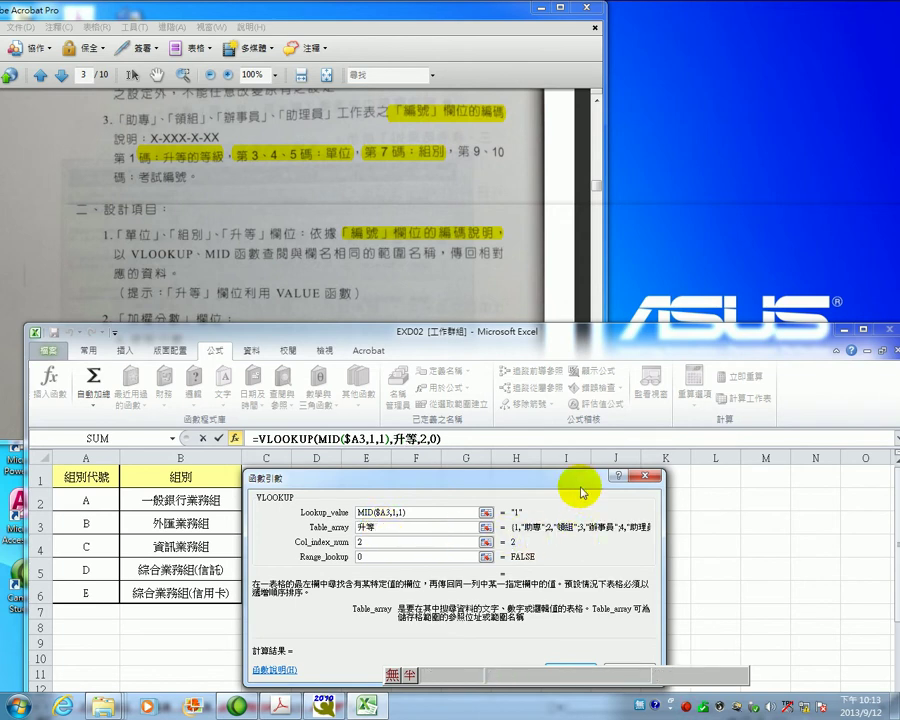
left_click_drag(580, 483, 705, 284)
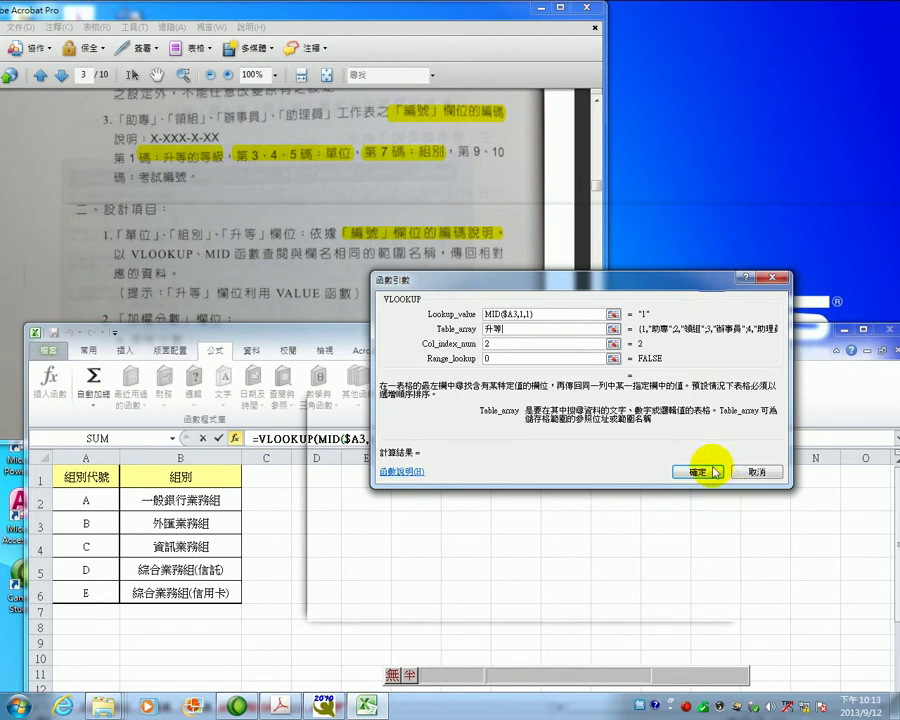
left_click(708, 476)
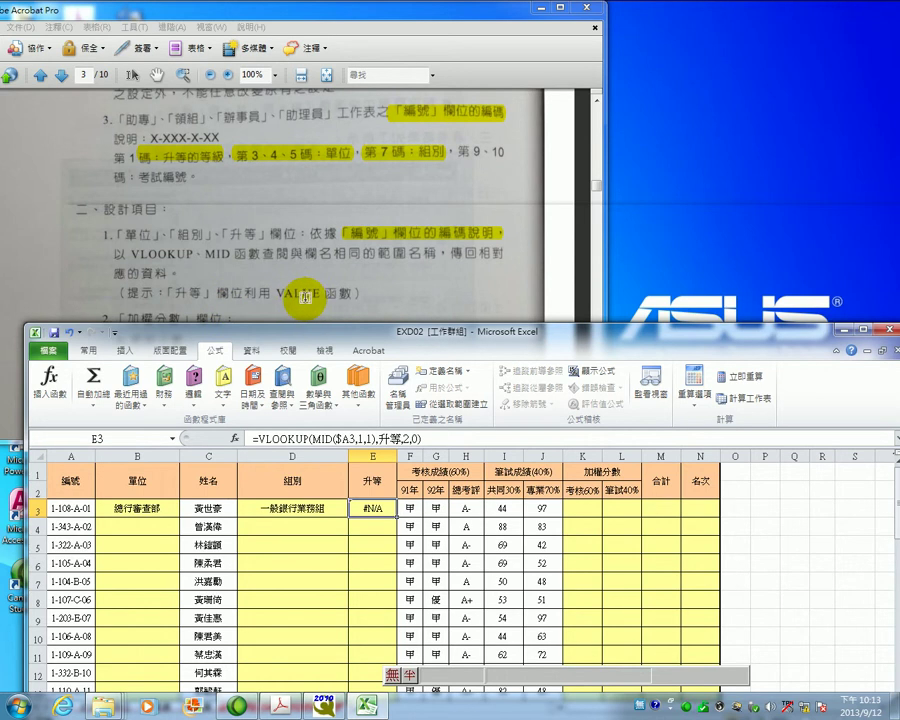
- On the 升等 sheet, check that codes 1–4 in A2:A5 use General format, cancelling without changes
left_click_drag(350, 337, 383, 256)
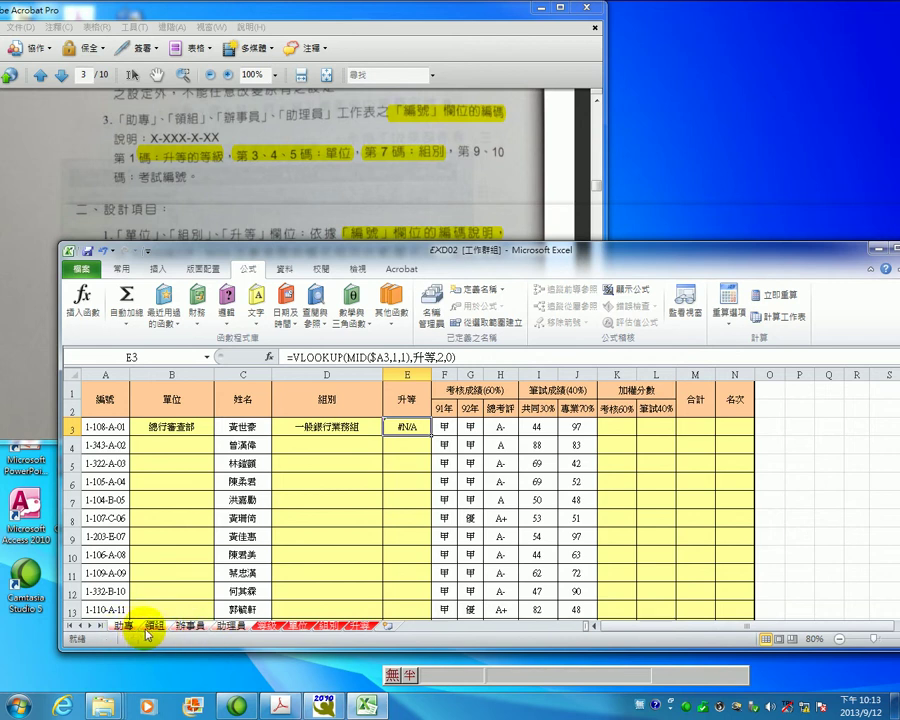
left_click(363, 627)
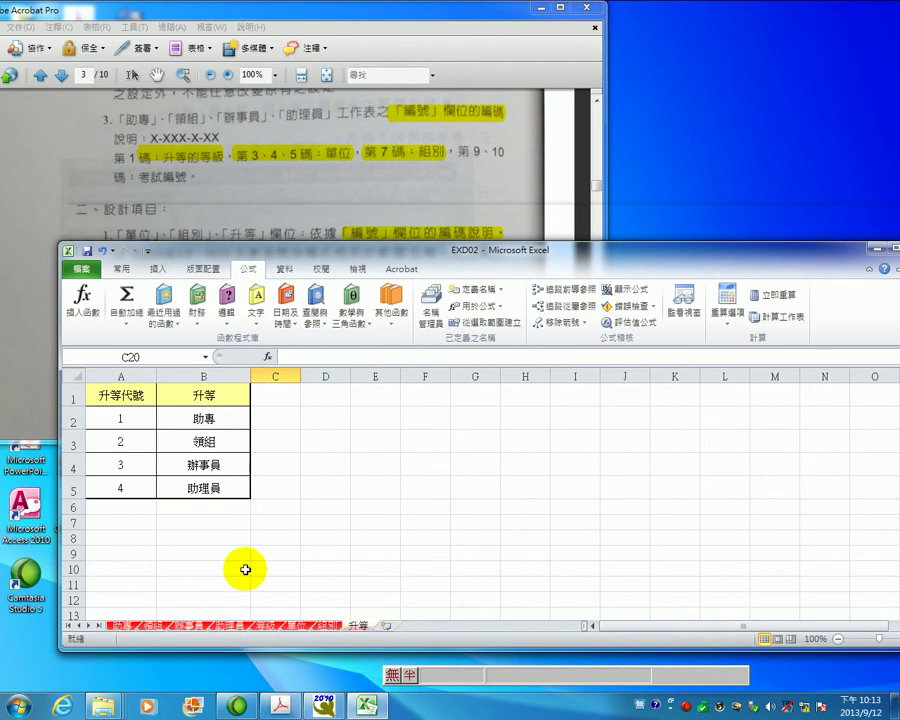
left_click(120, 421)
left_click(120, 443)
left_click(120, 465)
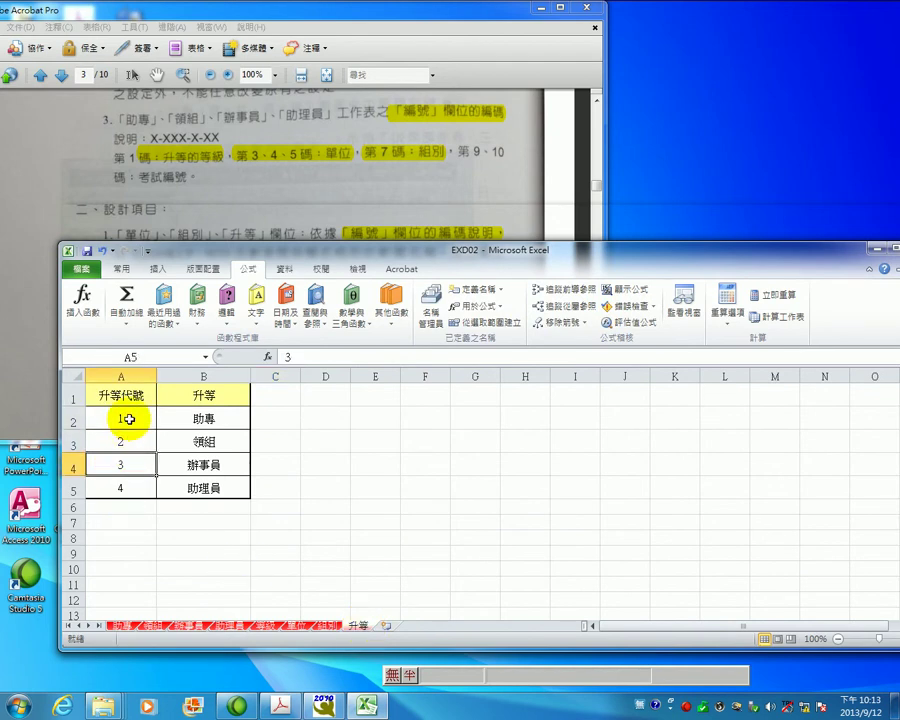
left_click_drag(120, 421, 123, 480)
right_click(128, 452)
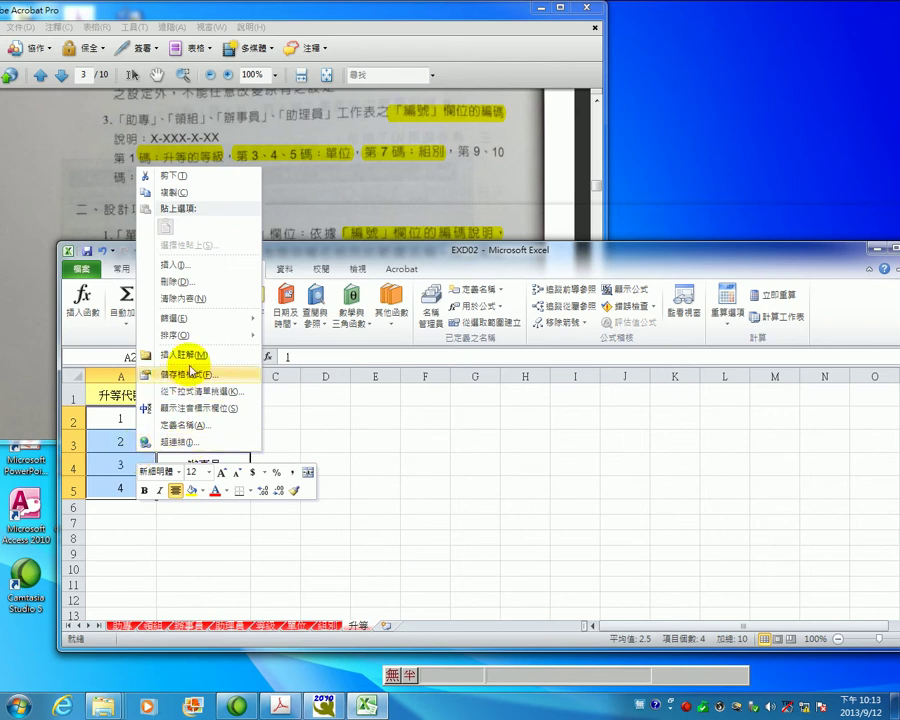
key("Escape")
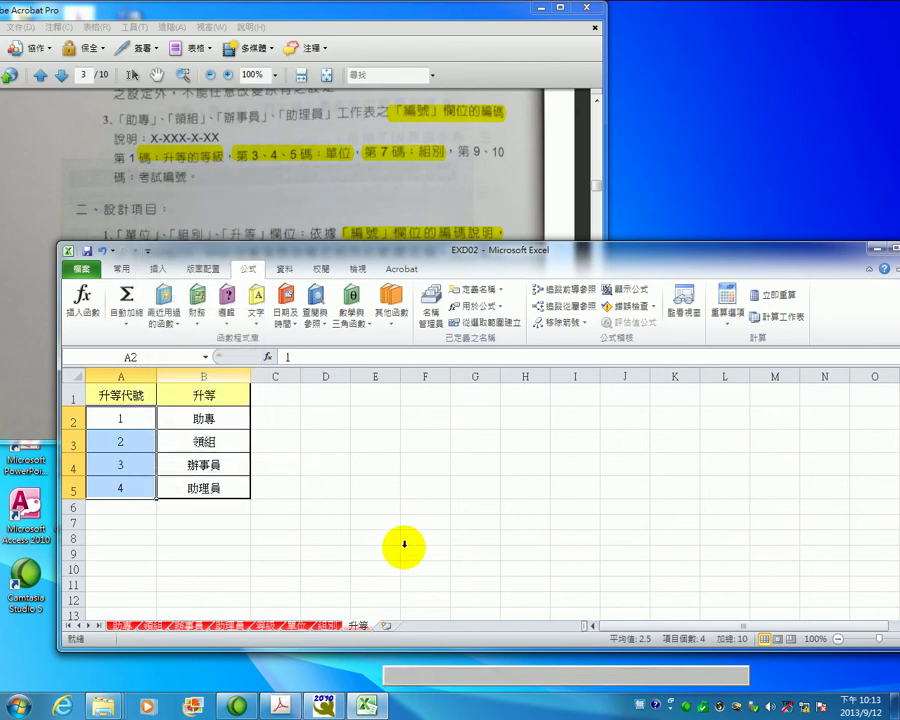
key("ctrl+1")
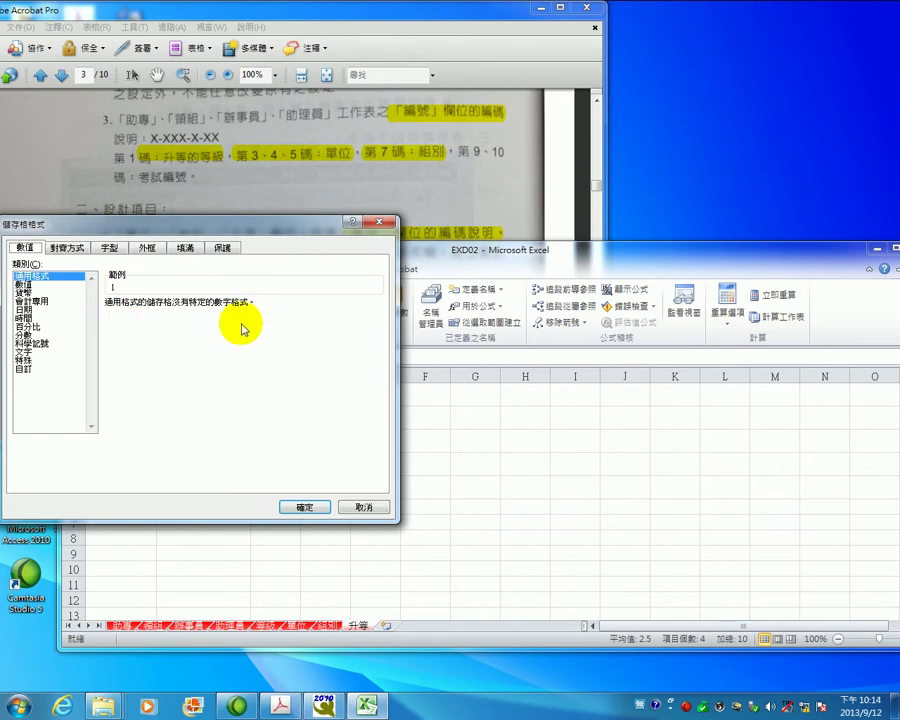
left_click(309, 512)
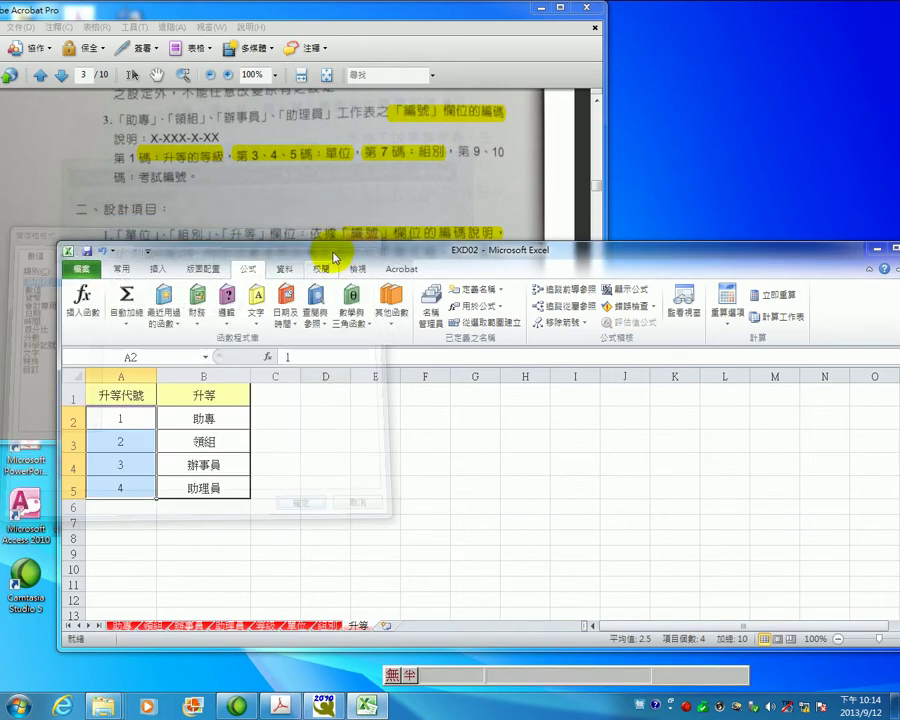
left_click_drag(290, 254, 349, 300)
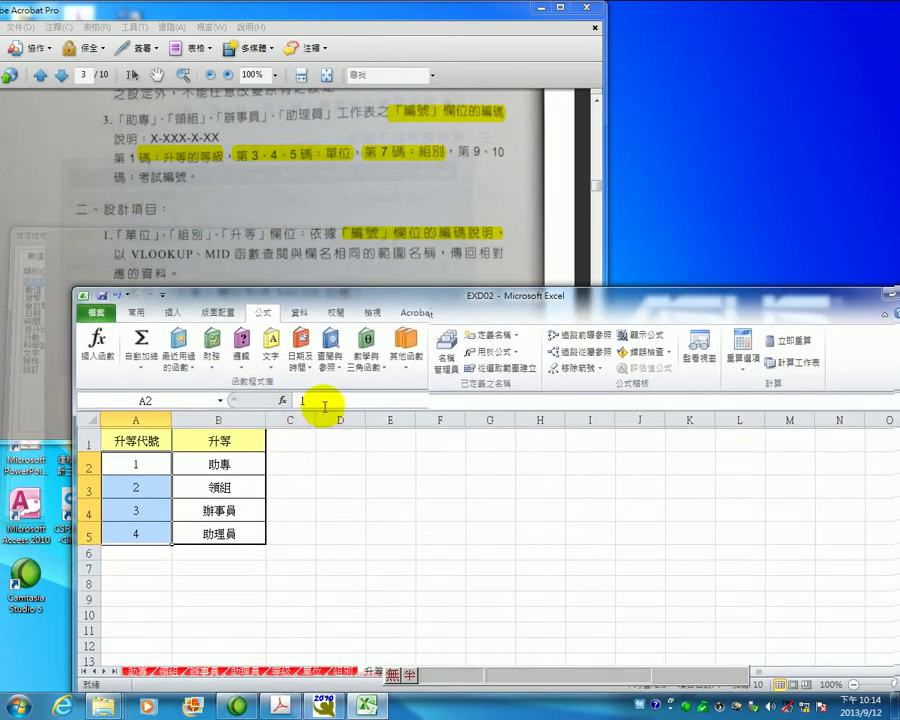
- Regroup sheets 助專 through 助理員 and delete the MID lookup value from E3's VLOOKUP formula
left_click(153, 671)
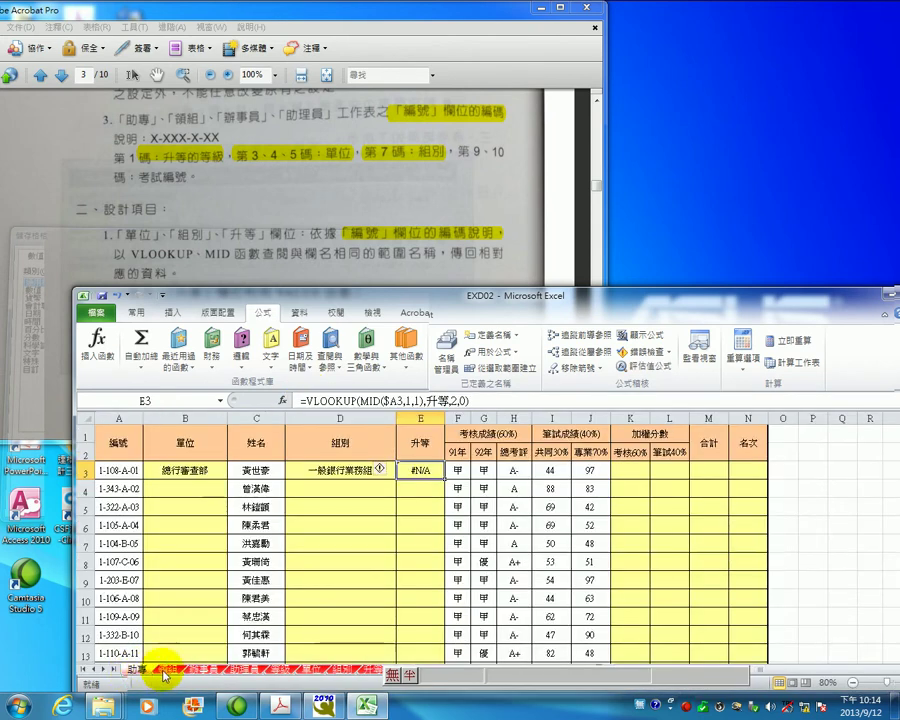
left_click(247, 675, "shift")
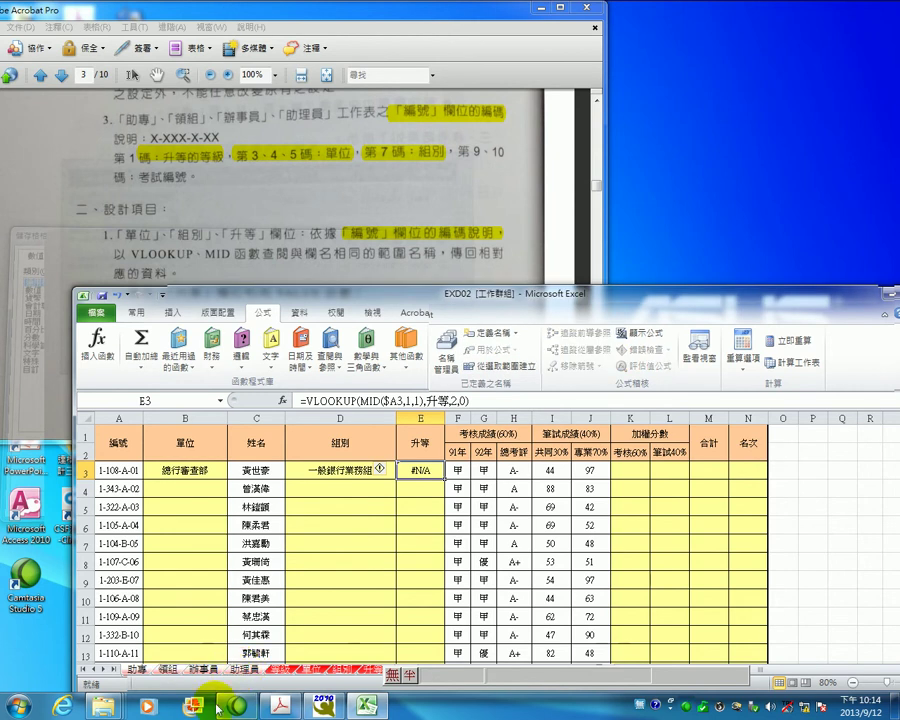
left_click(410, 400)
left_click_drag(410, 400, 358, 400)
key("ctrl+c")
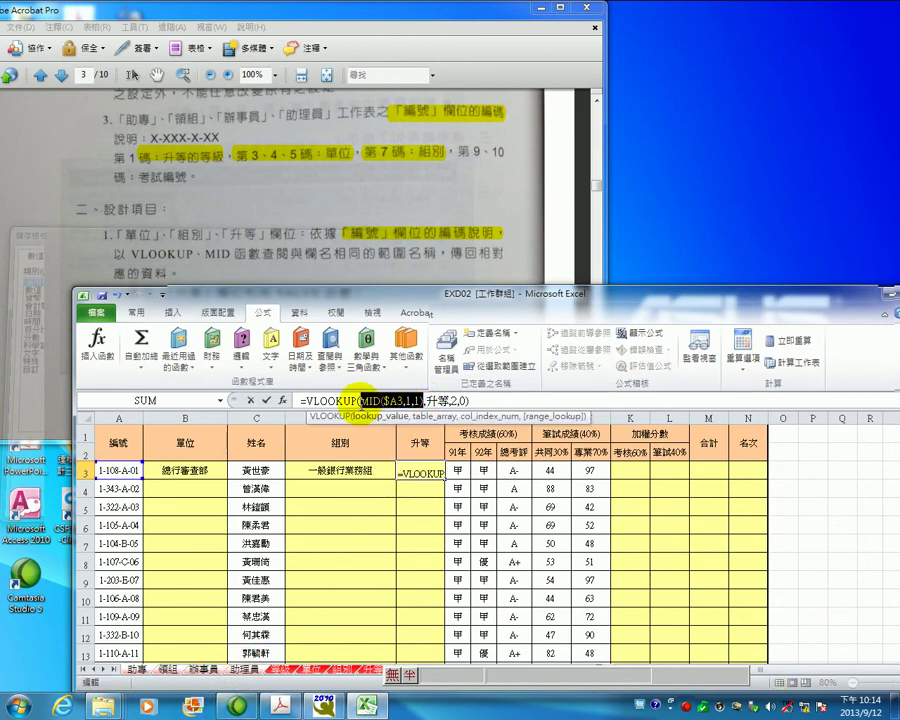
key("Delete")
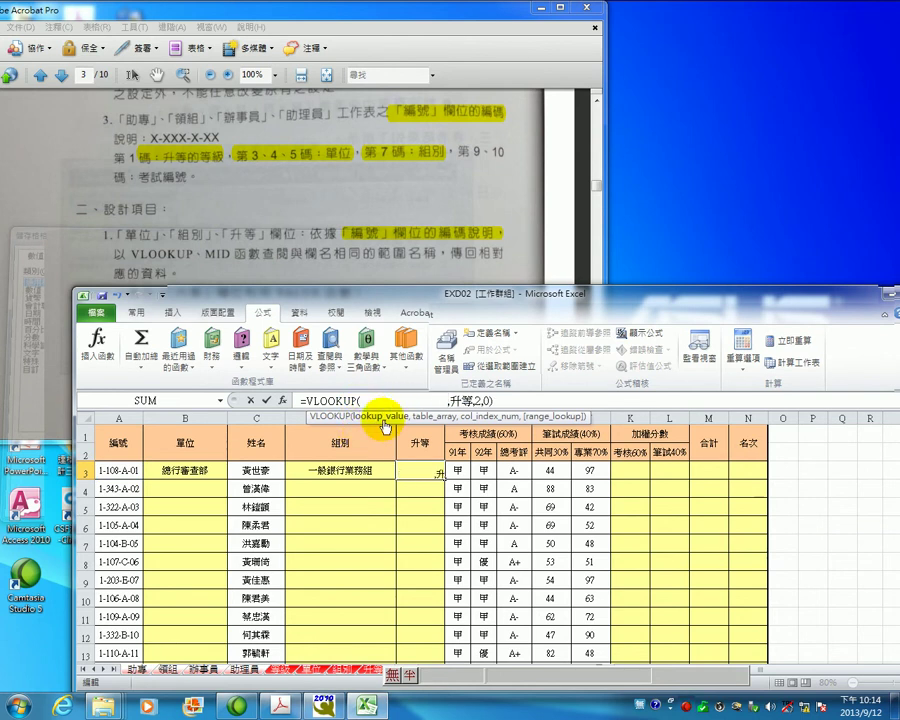
- Enter the letter V after VLOOKUP's opening bracket, keeping the ,升等,2,0) arguments intact
key("Left")
key("Left")
key("Left")
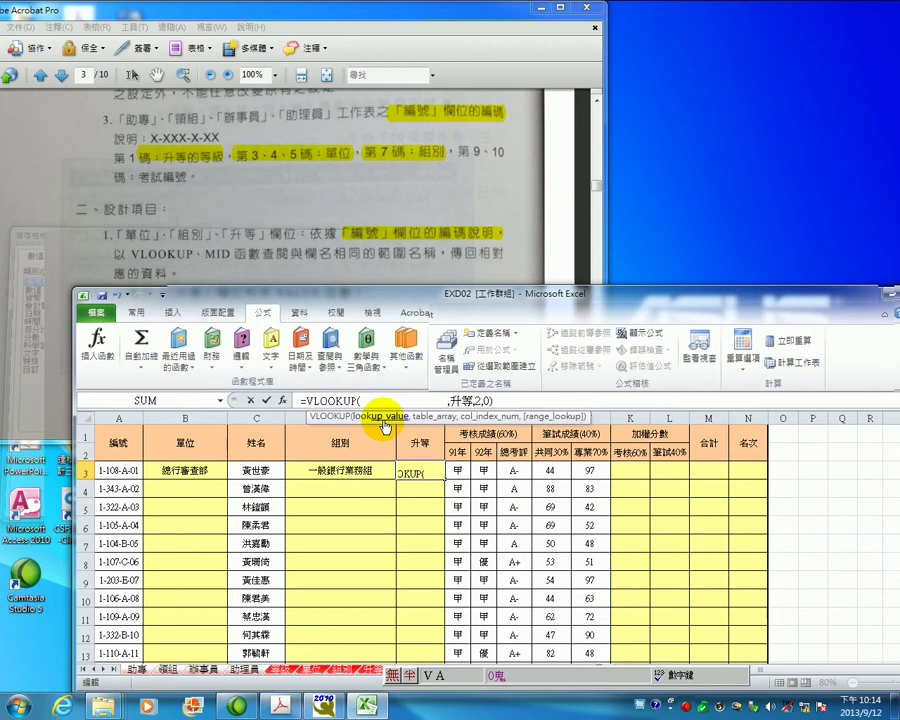
type("l")
type("A")
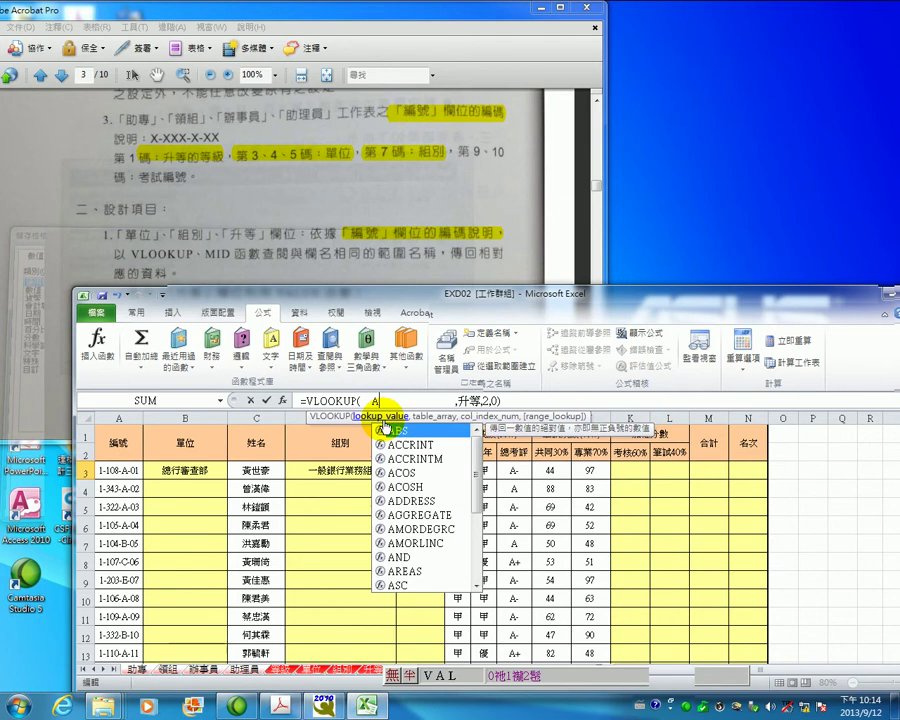
key("BackSpace")
key("BackSpace")
key("BackSpace")
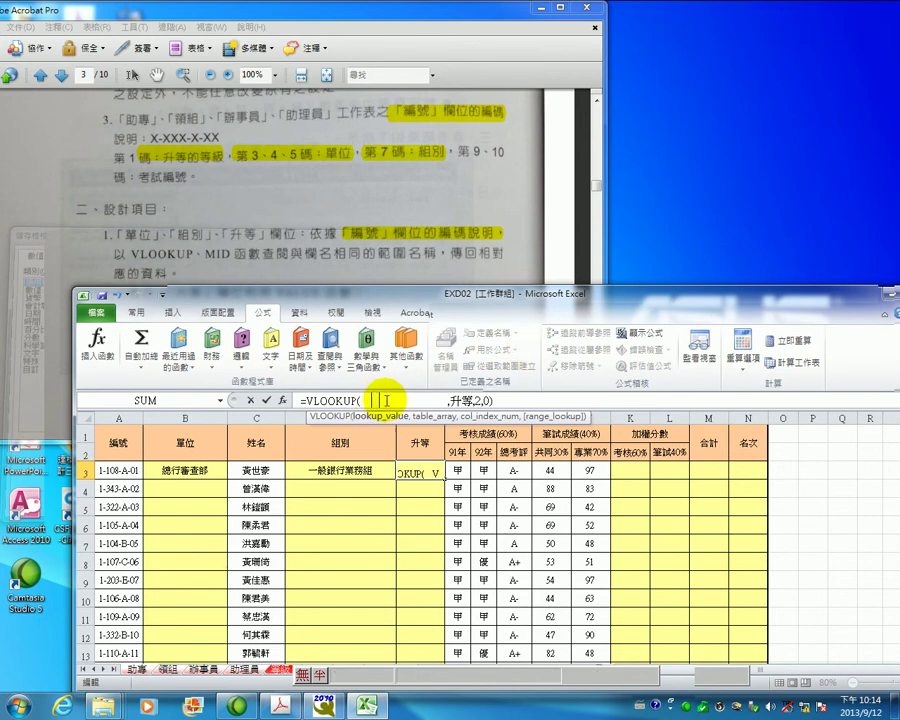
key("Return")
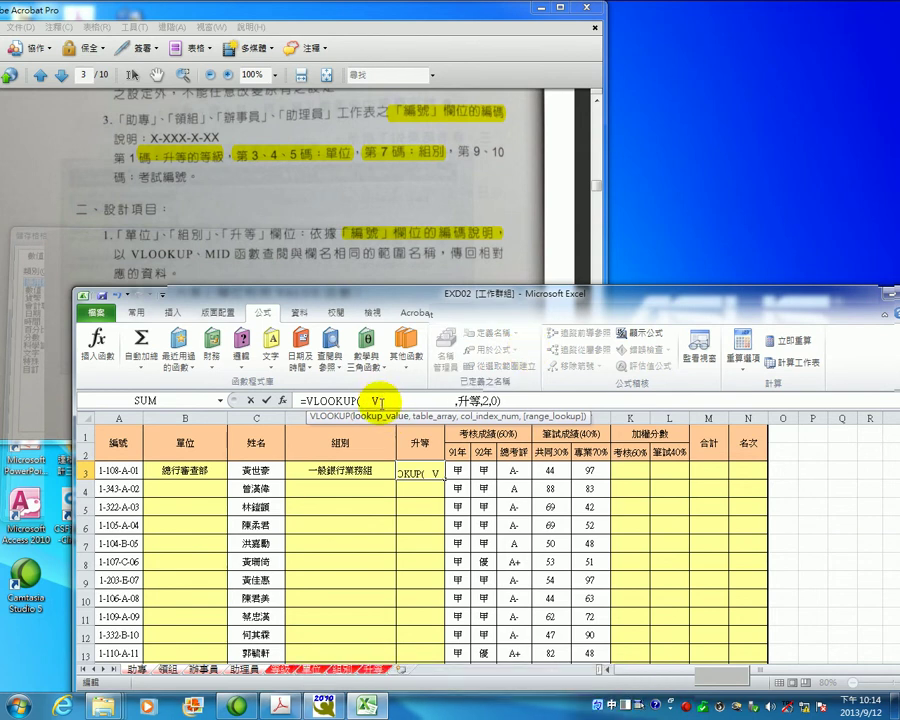
key("shift+End")
key("Delete")
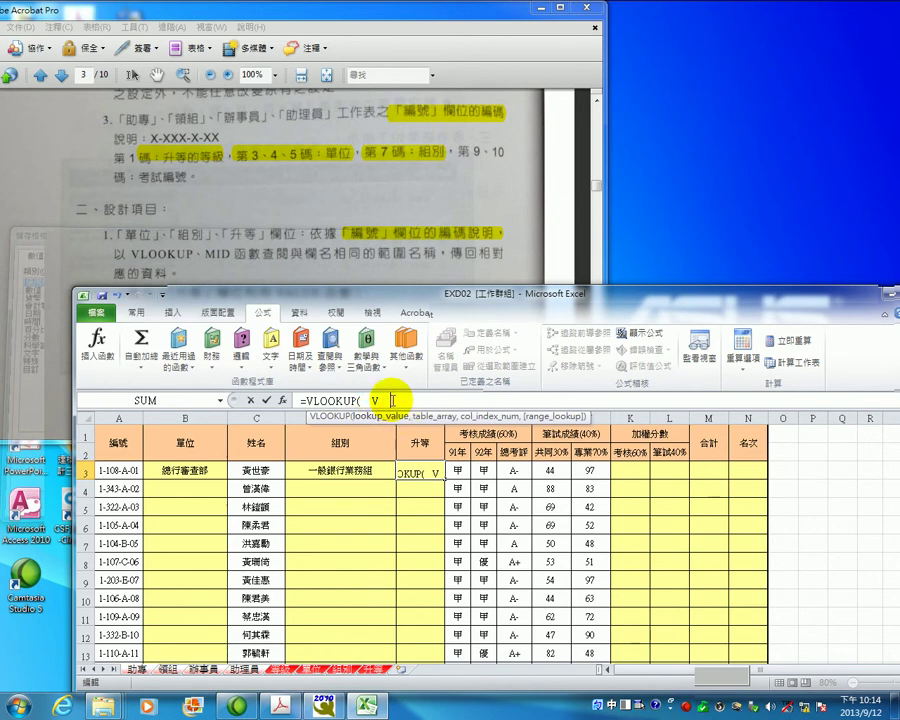
key("ctrl+z")
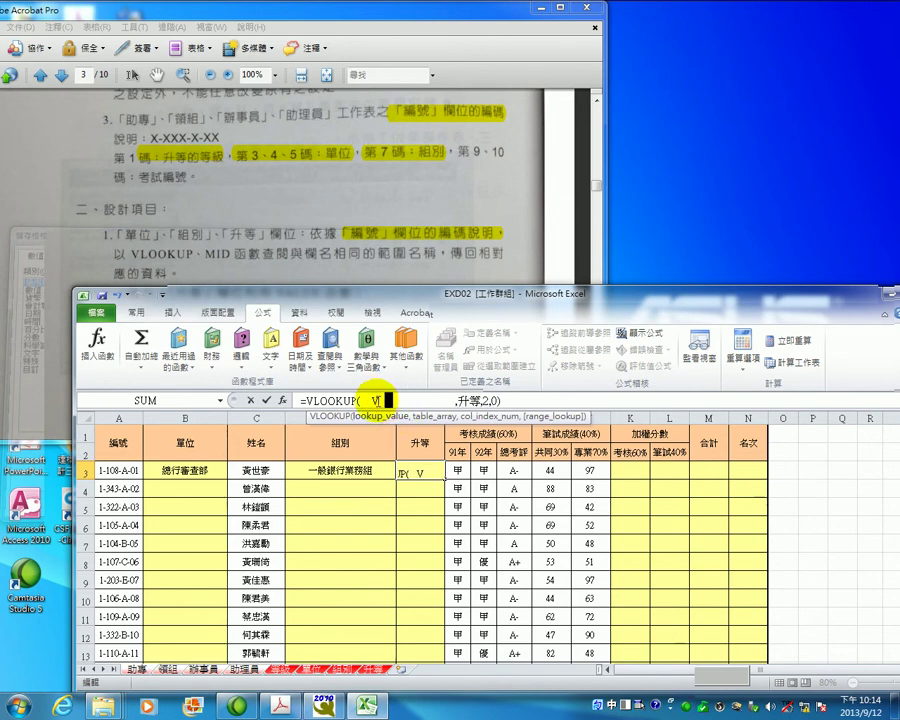
- Switch to English input and insert VALUE as the lookup value from the autocomplete list
left_click(620, 706)
left_click(608, 706)
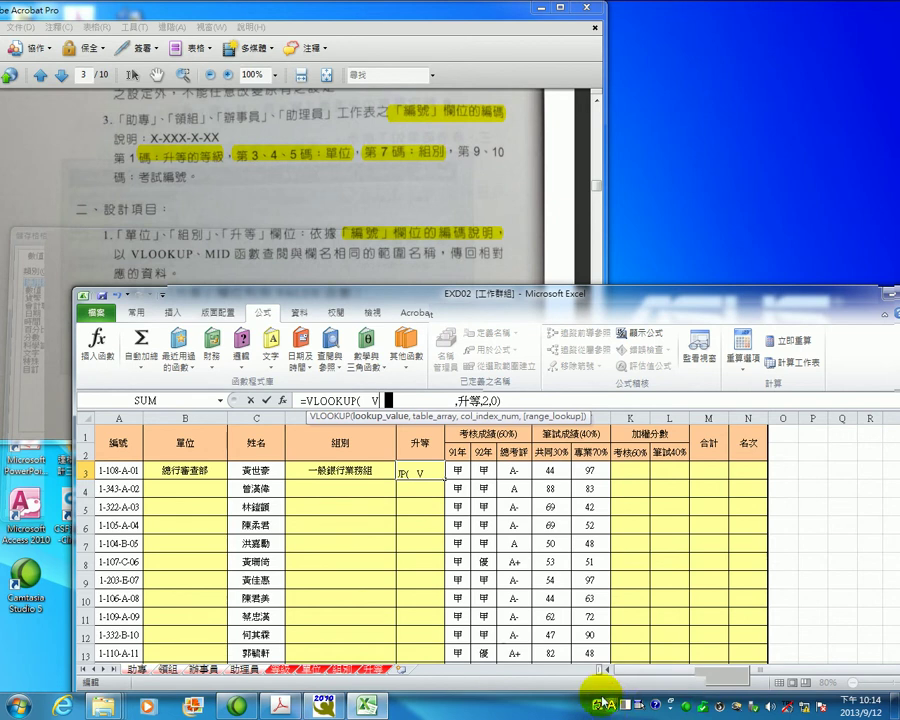
key("BackSpace")
type("V")
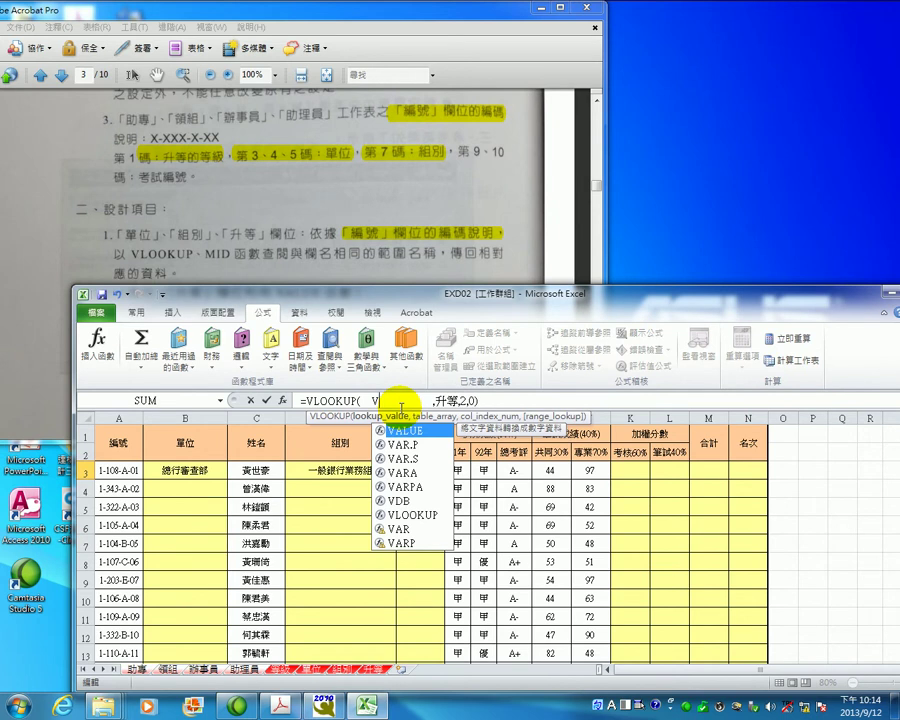
type("A")
double_click(401, 430)
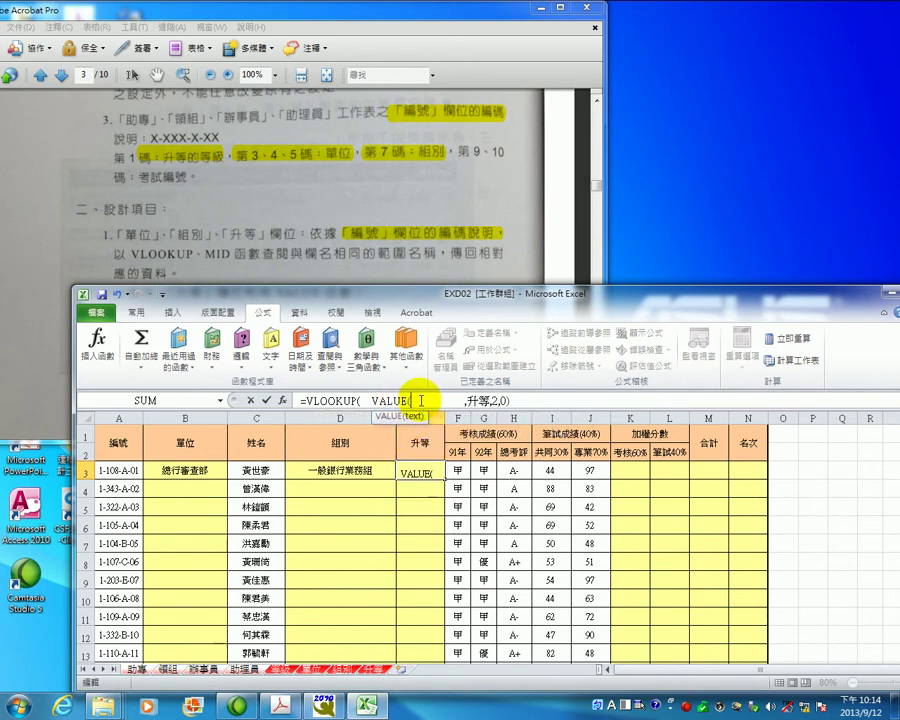
- Set VALUE's Text to MID($A3,1,1) and add the missing bracket, completing E3's 升等 formula
left_click(283, 400)
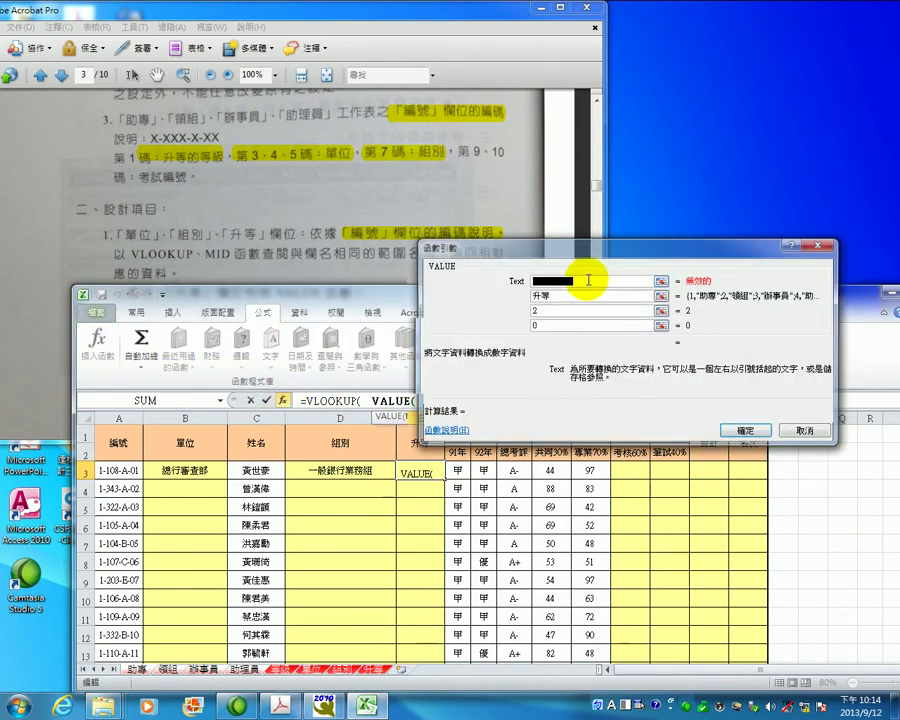
key("ctrl+v")
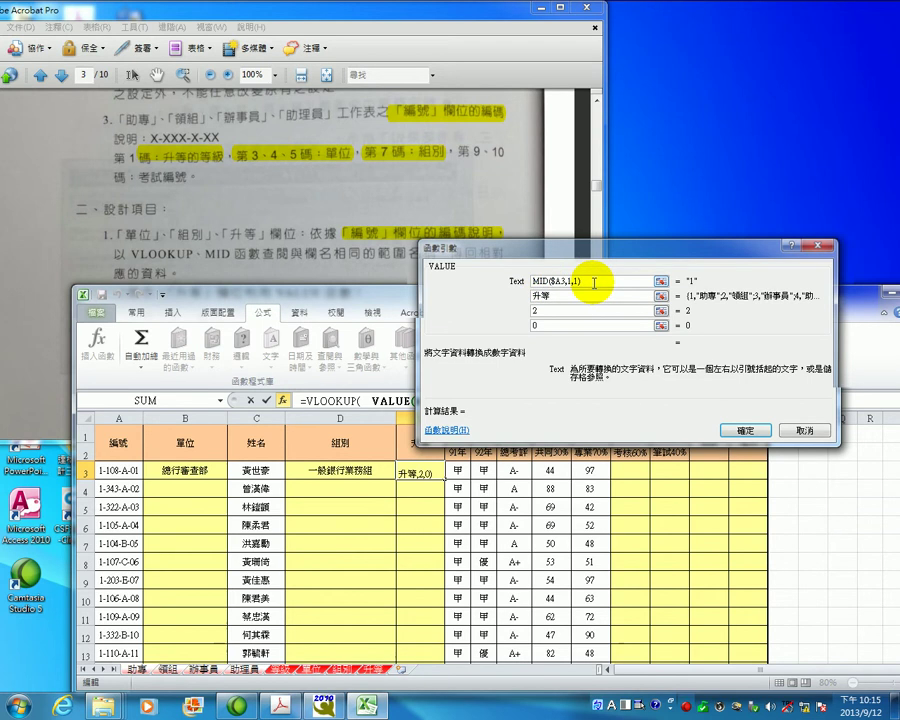
left_click_drag(609, 248, 612, 211)
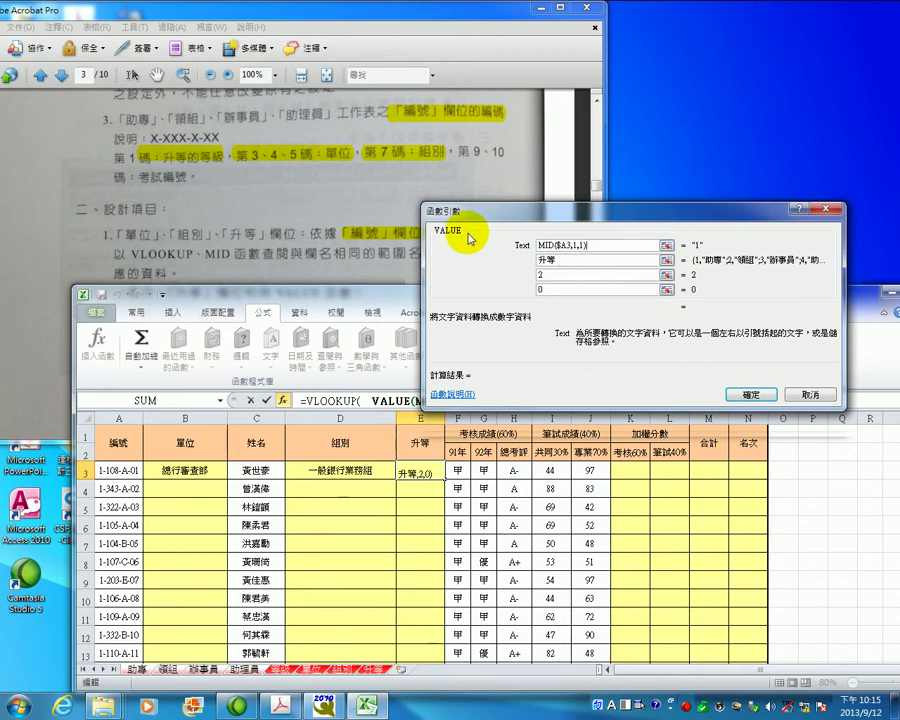
left_click(750, 394)
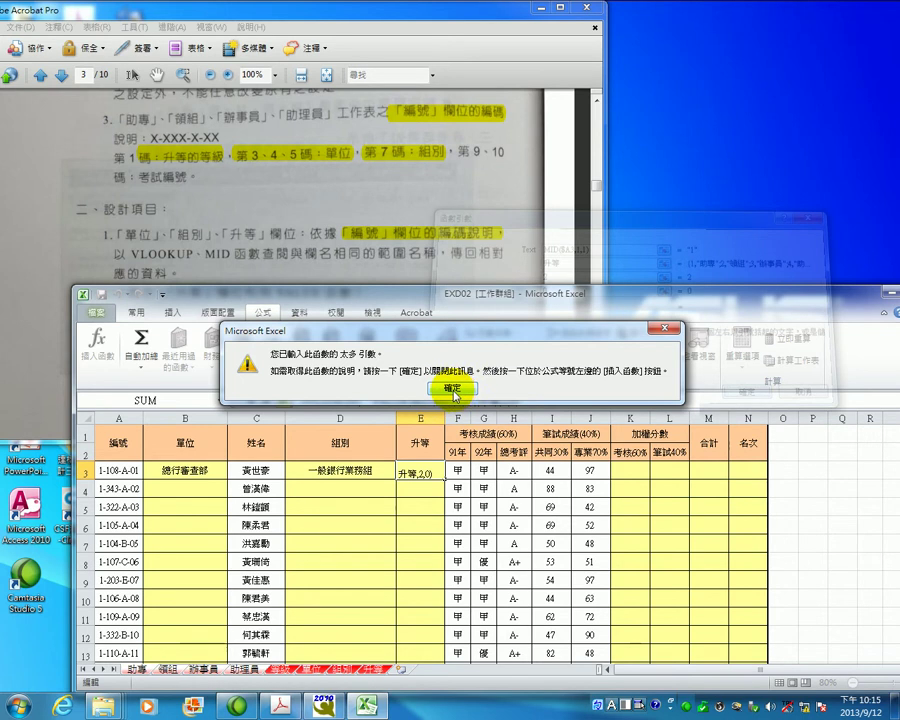
left_click(454, 393)
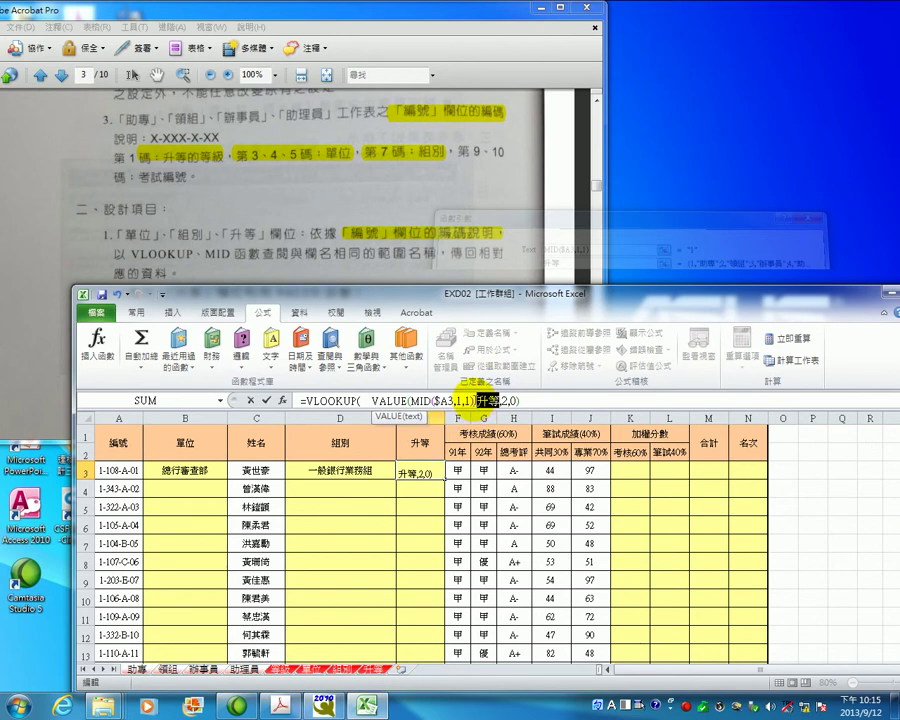
key("Left")
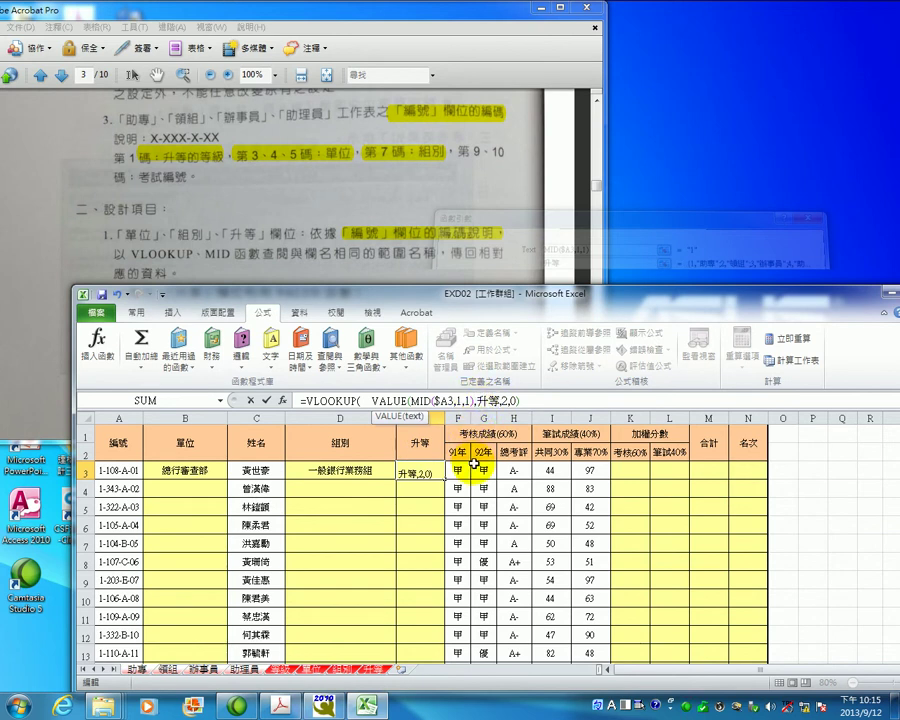
type(")")
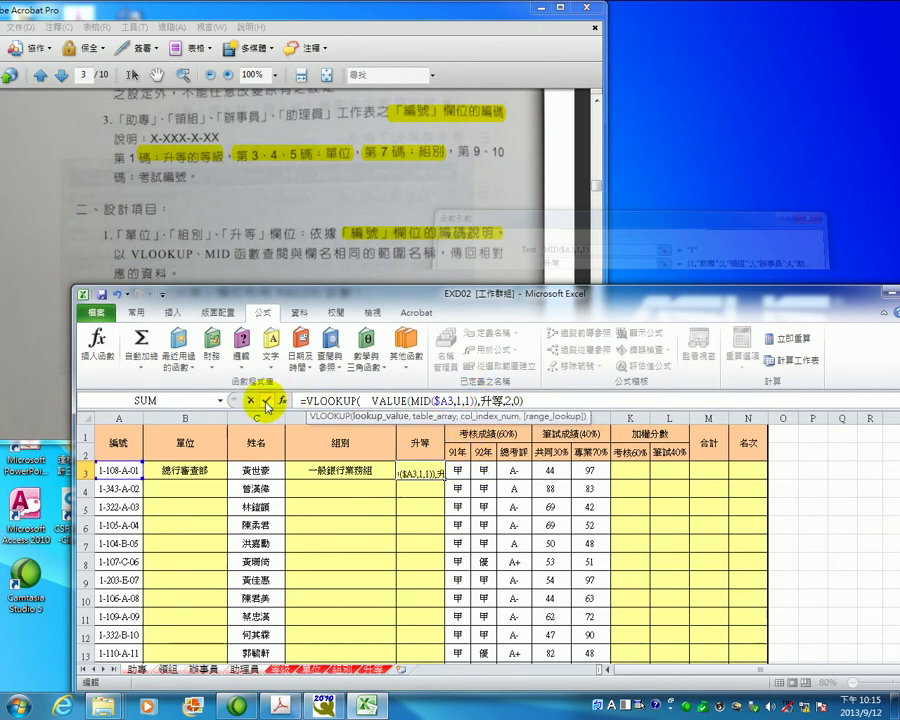
left_click(266, 400)
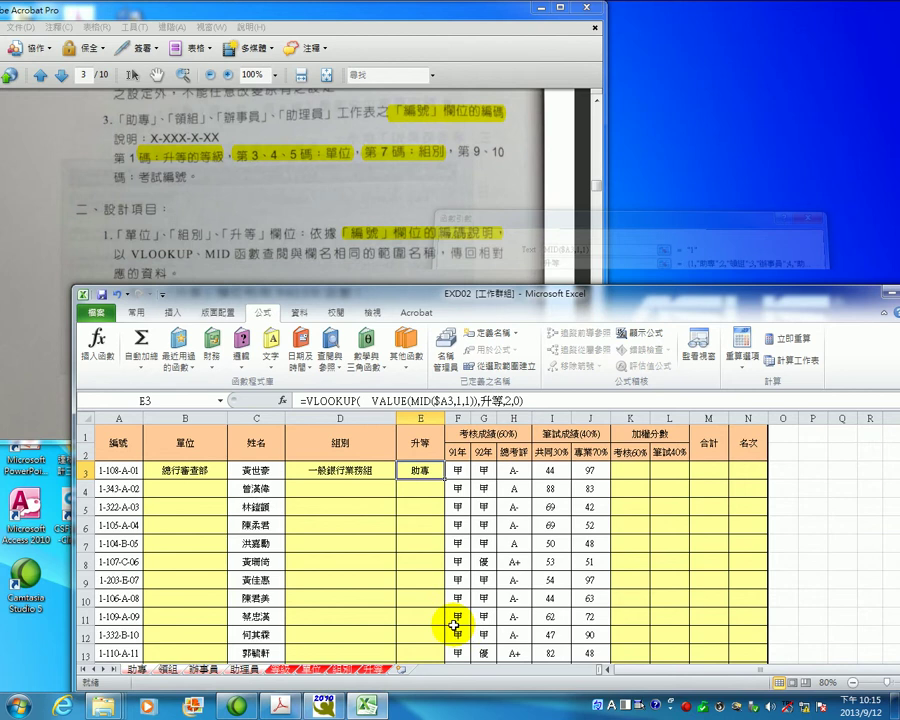
left_click(196, 468)
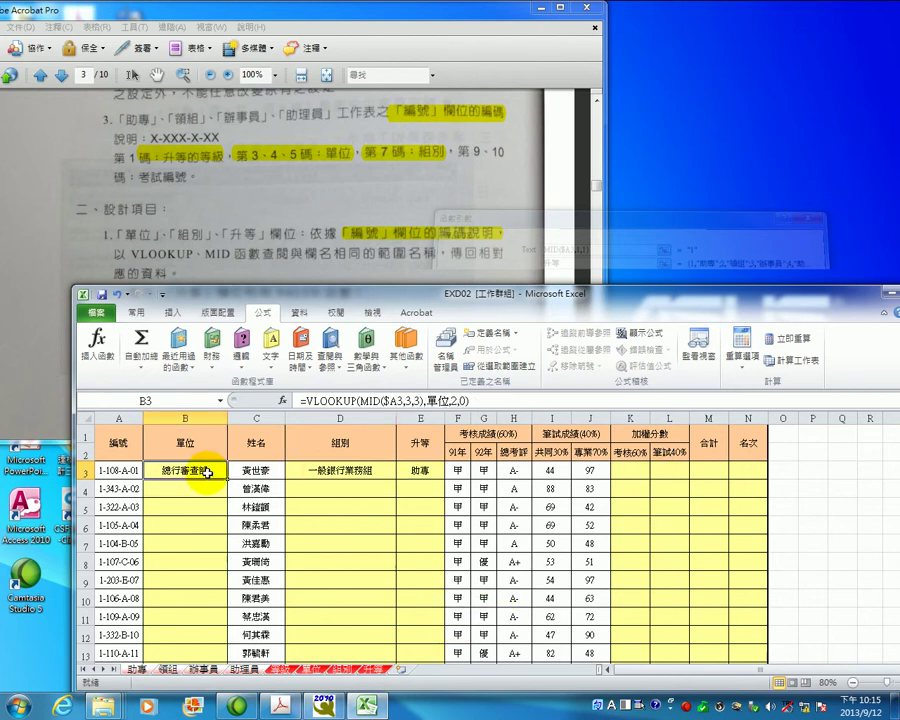
left_click(639, 469)
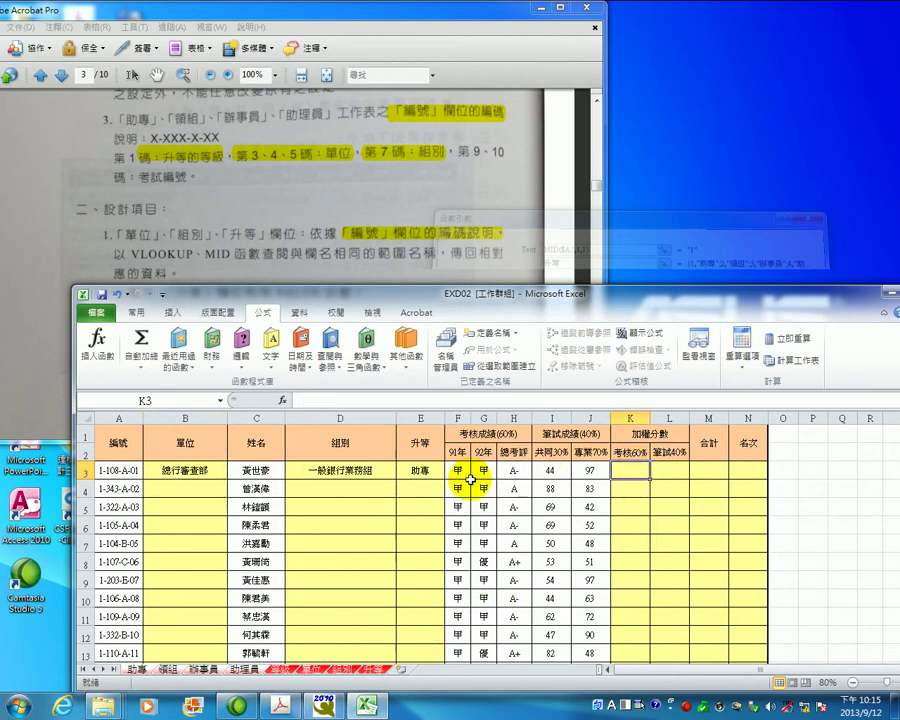
left_click_drag(458, 470, 486, 471)
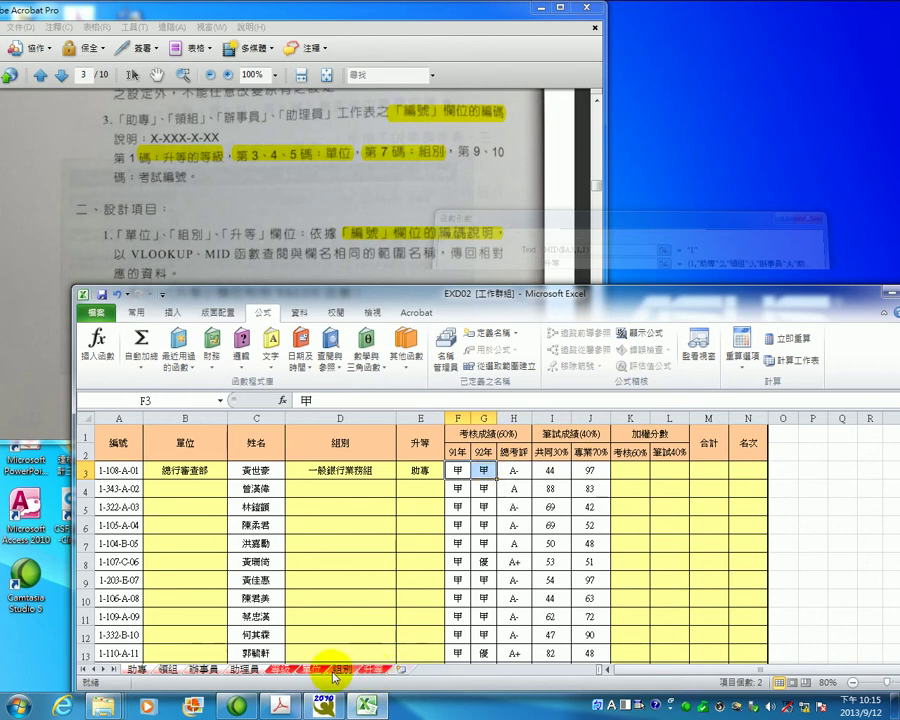
left_click(284, 673)
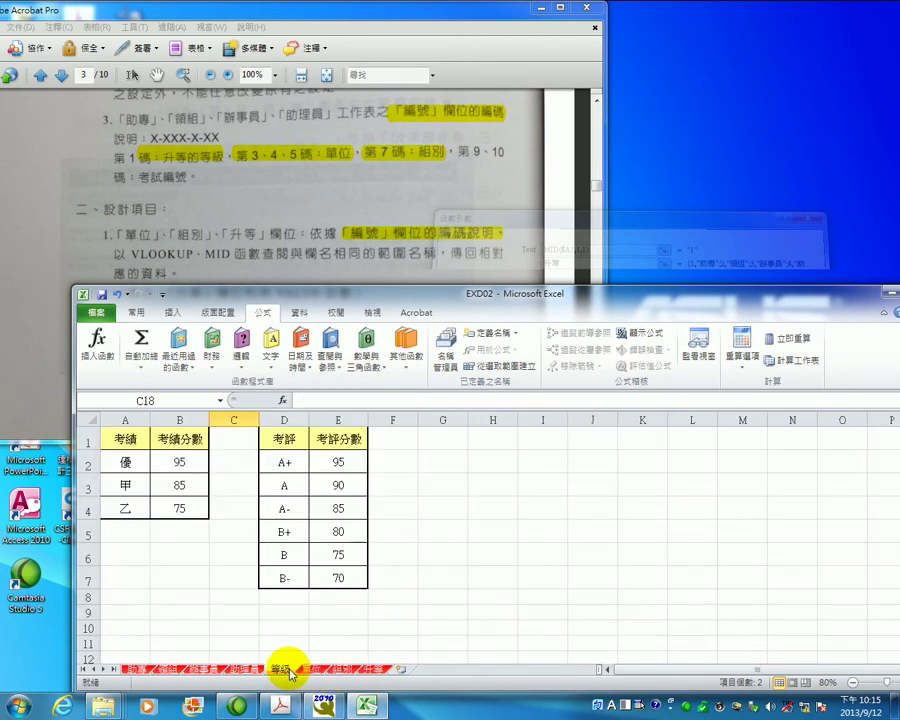
left_click(126, 462)
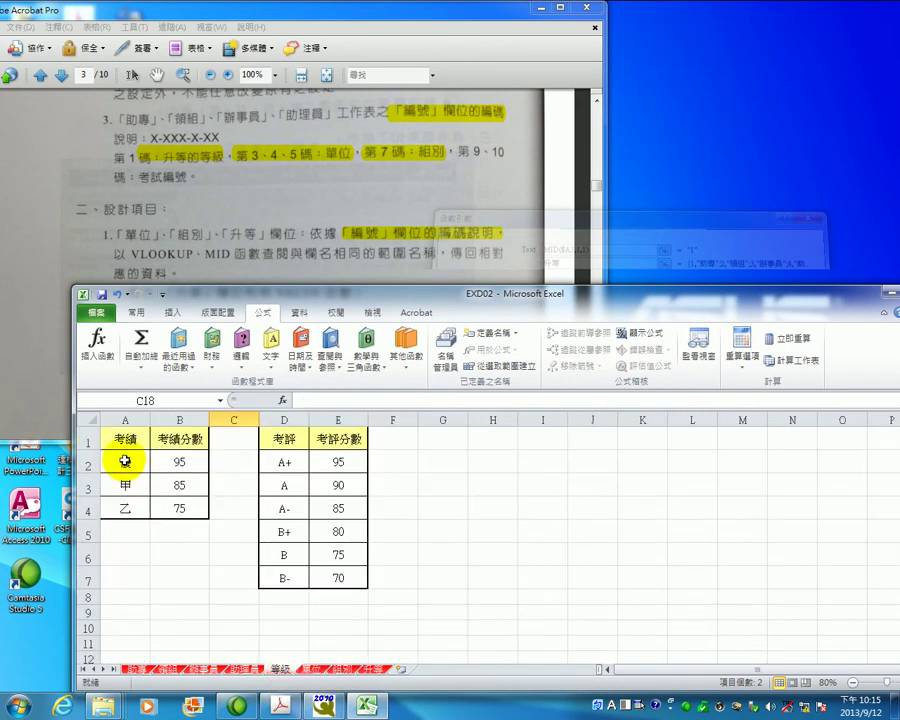
left_click(183, 464)
left_click(181, 484)
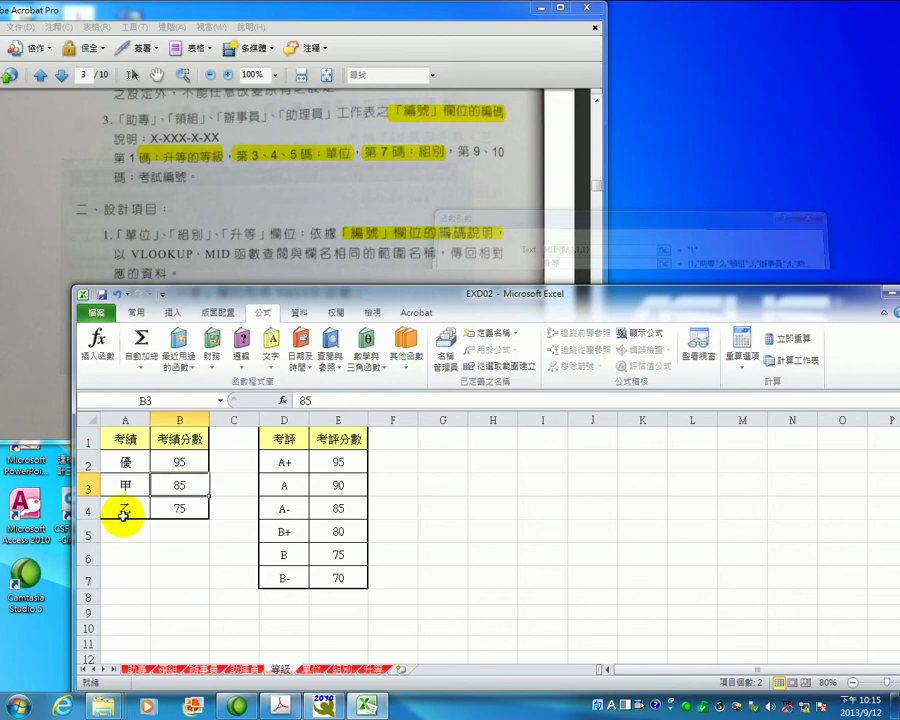
left_click(174, 508)
left_click_drag(125, 462, 186, 508)
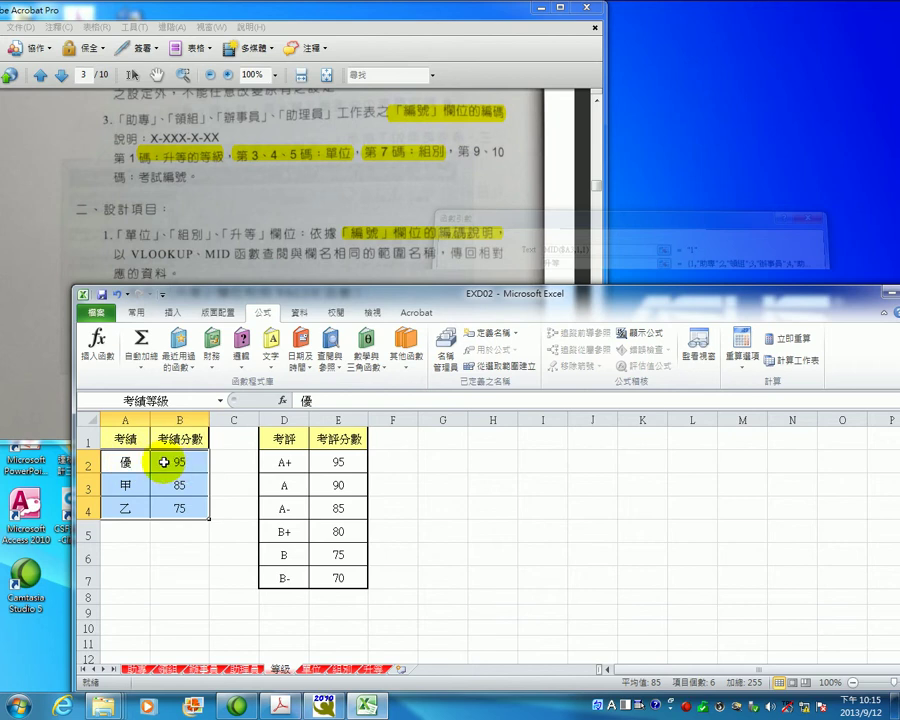
left_click_drag(122, 462, 204, 508)
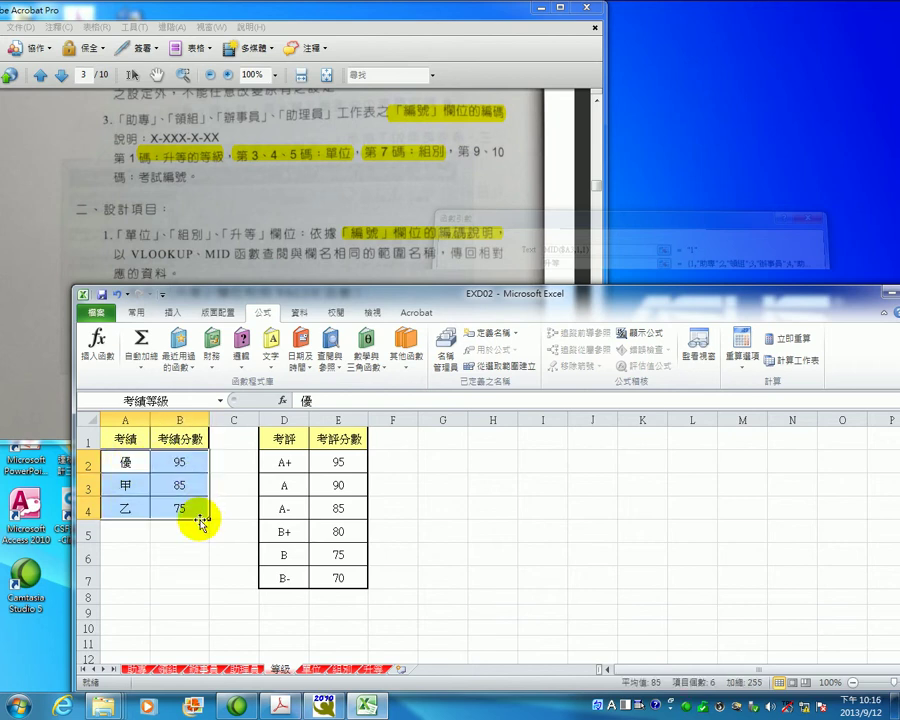
left_click(127, 419)
left_click_drag(179, 416, 178, 566)
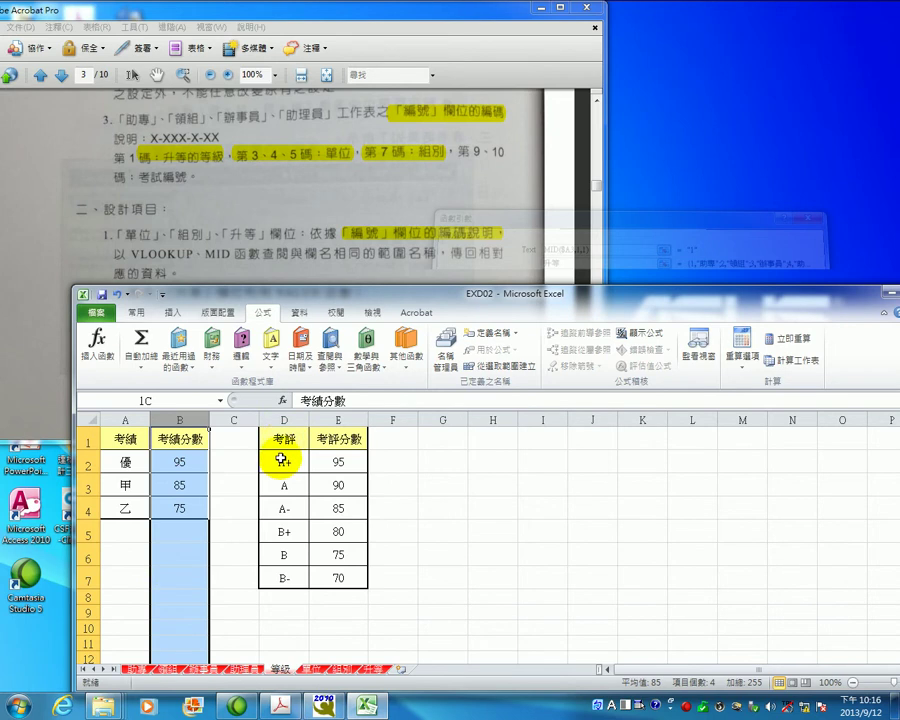
left_click_drag(281, 462, 362, 583)
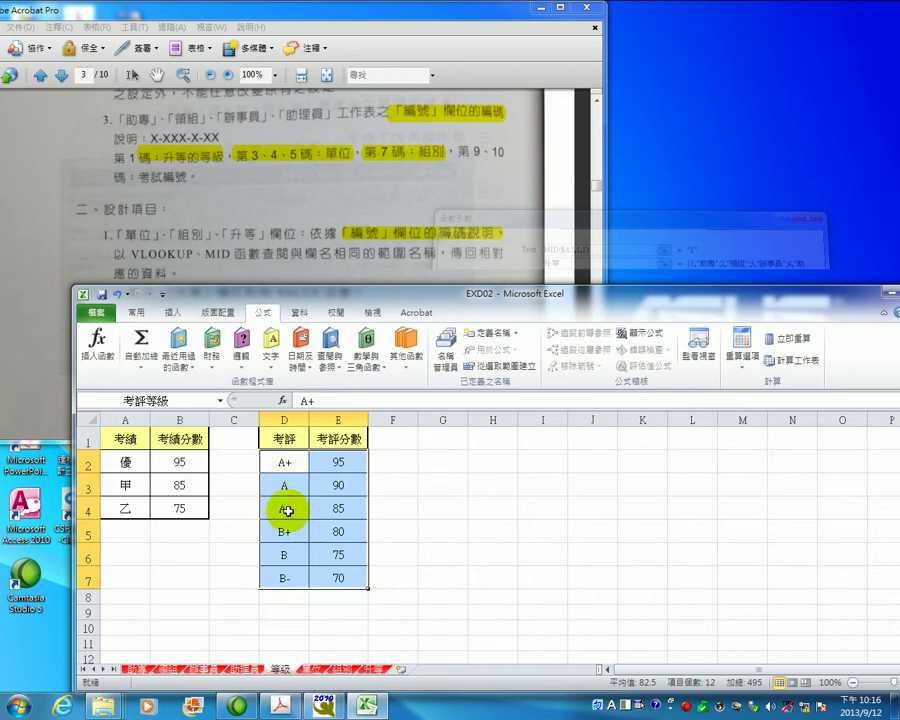
left_click(287, 507)
left_click(294, 462)
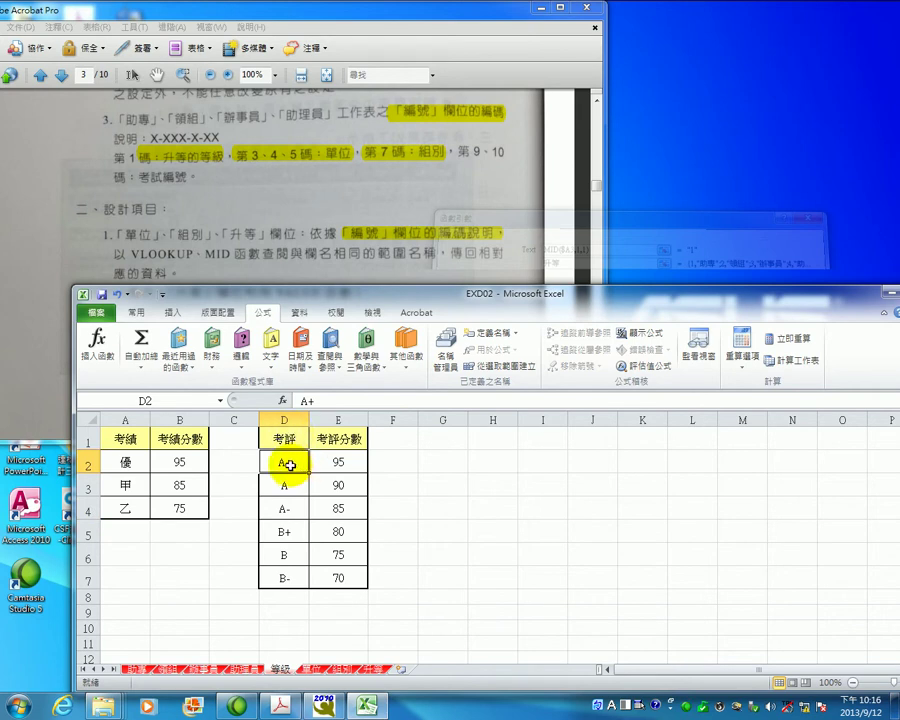
left_click(330, 460)
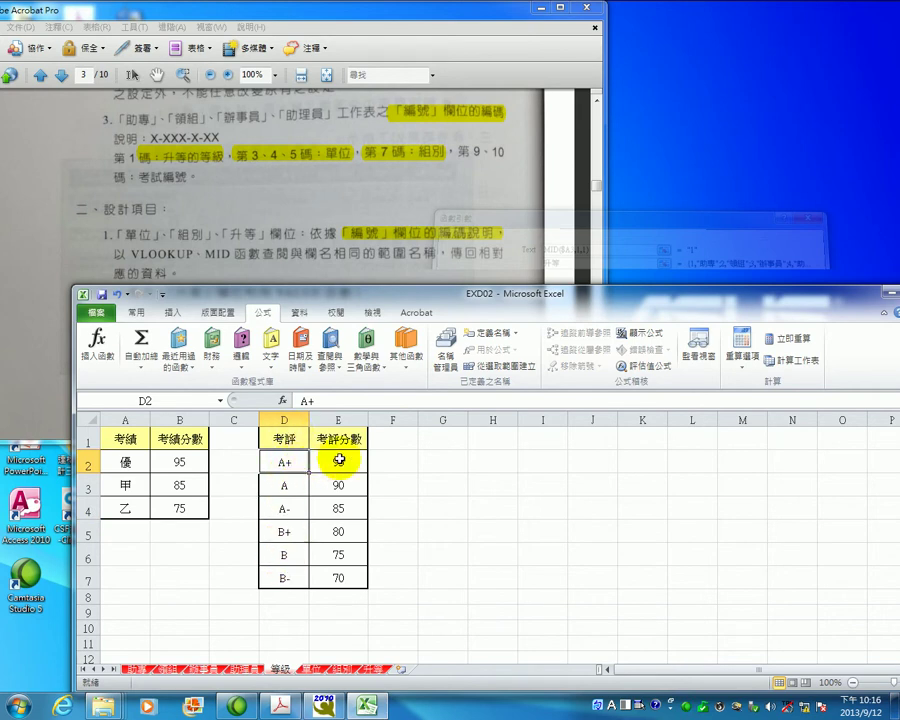
left_click(443, 580)
left_click(140, 668)
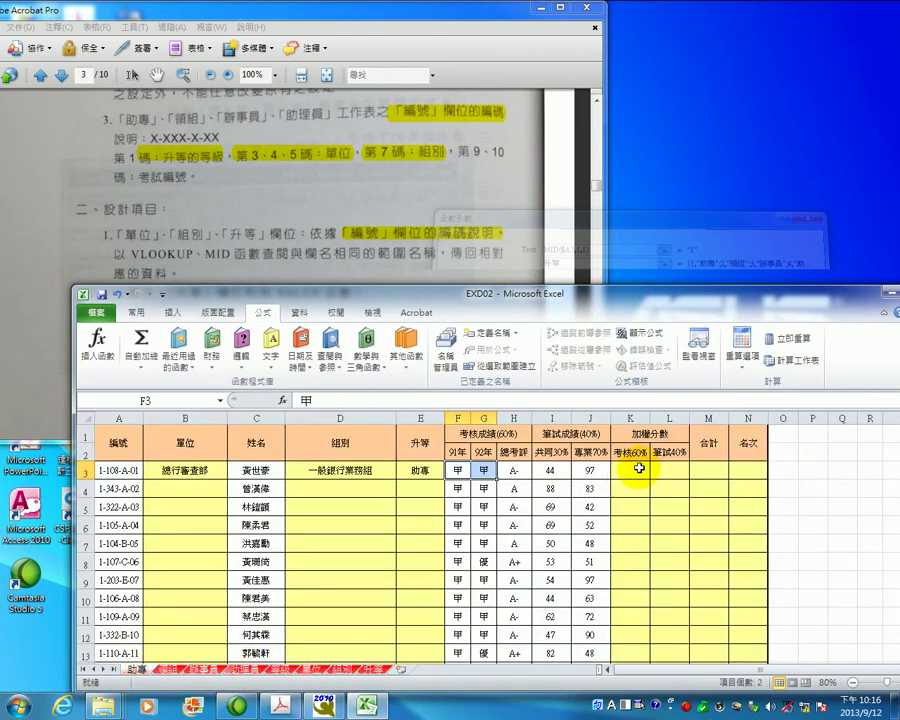
- In the exam instructions PDF, highlight the 91年、92年 requirement
mouse_move(414, 296)
left_mouse_down()
mouse_move(405, 327)
mouse_move(415, 202)
left_mouse_up()
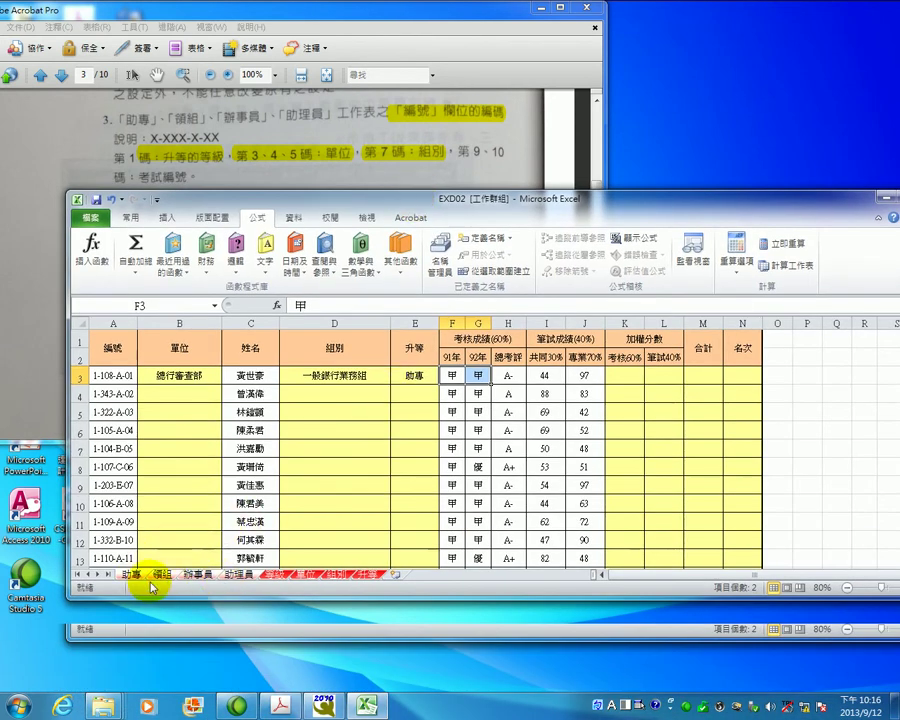
left_click_drag(369, 212, 301, 318)
left_click(358, 230)
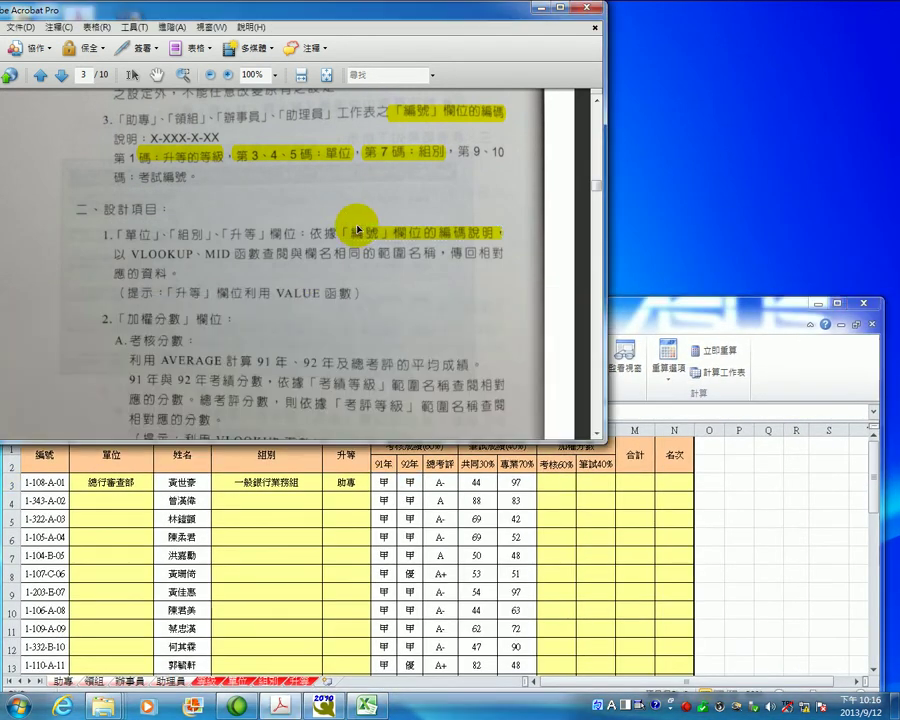
scroll(358, 230, "down", 2)
scroll(354, 236, "down", 2)
scroll(300, 236, "down", 1)
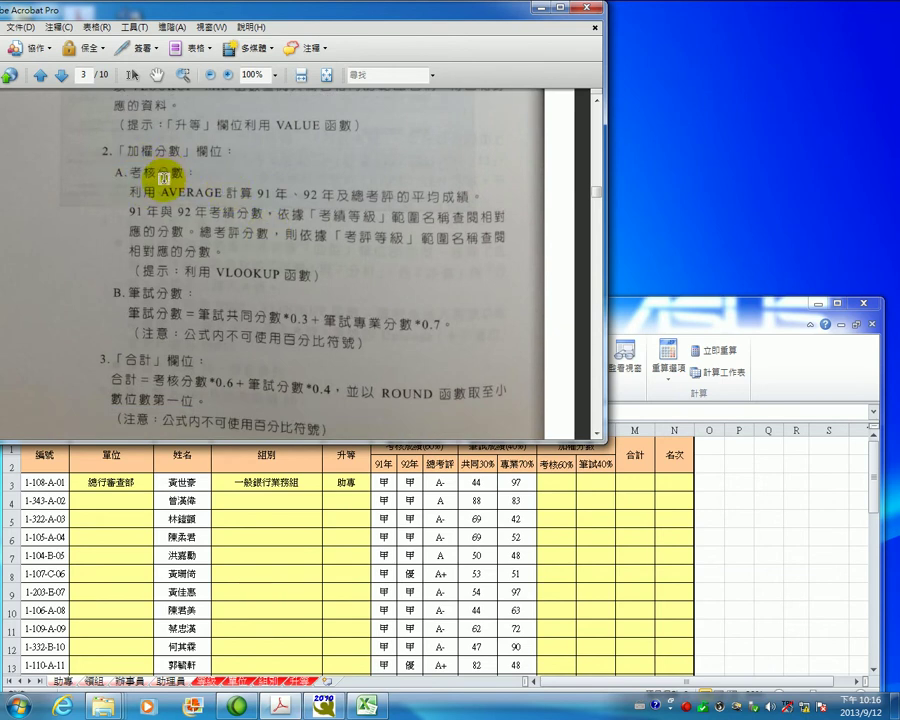
left_click_drag(258, 192, 470, 193)
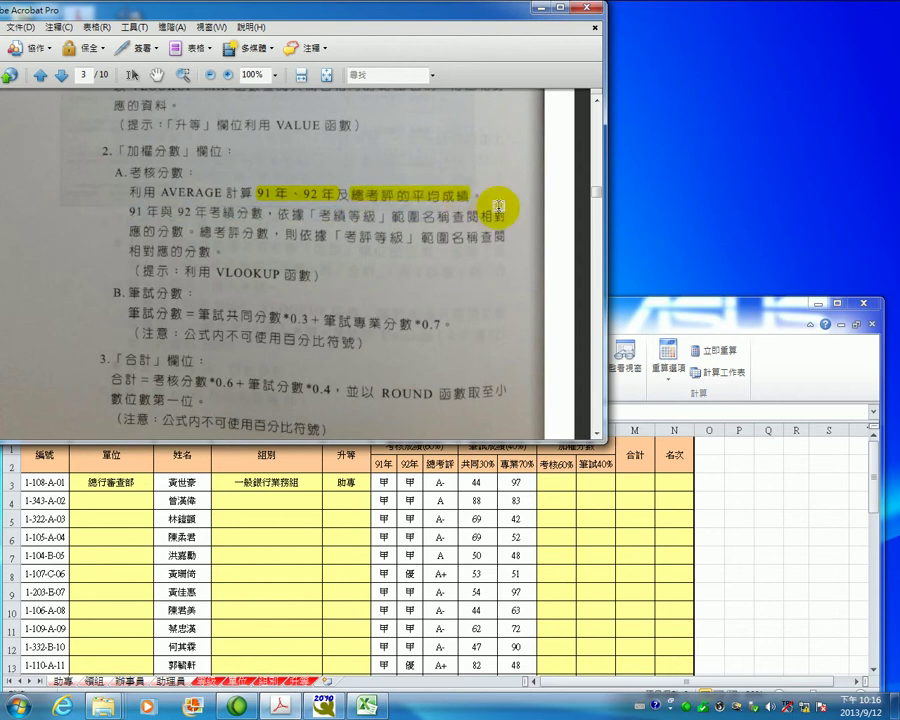
- Highlight 考績等級, 範圍名稱, 應的分數 and 考評等級, then bring Excel forward
scroll(524, 243, "down", 1)
scroll(520, 241, "down", 1)
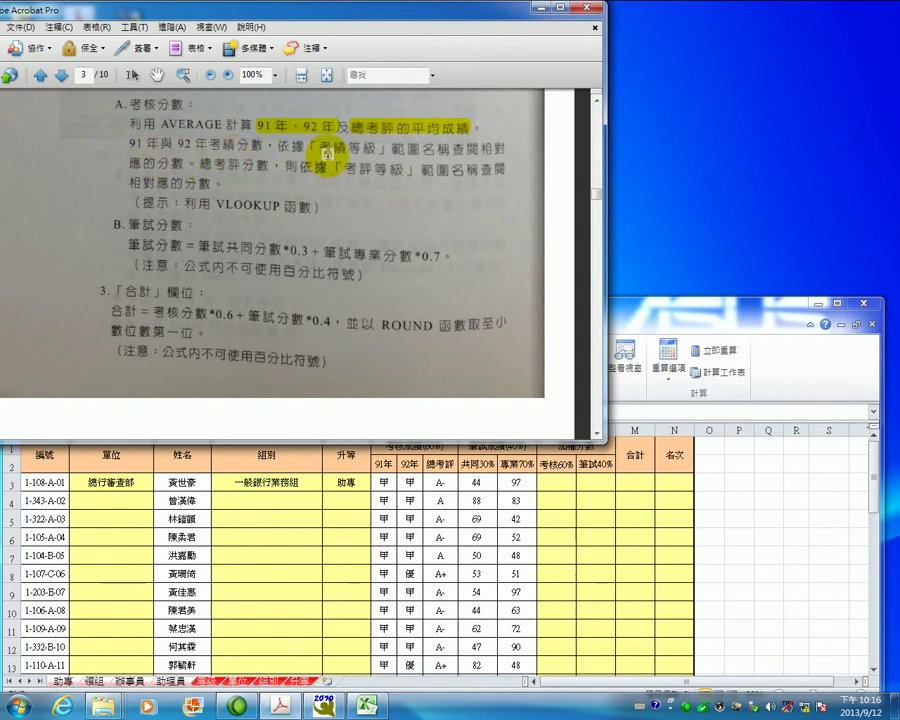
left_click_drag(342, 170, 388, 170)
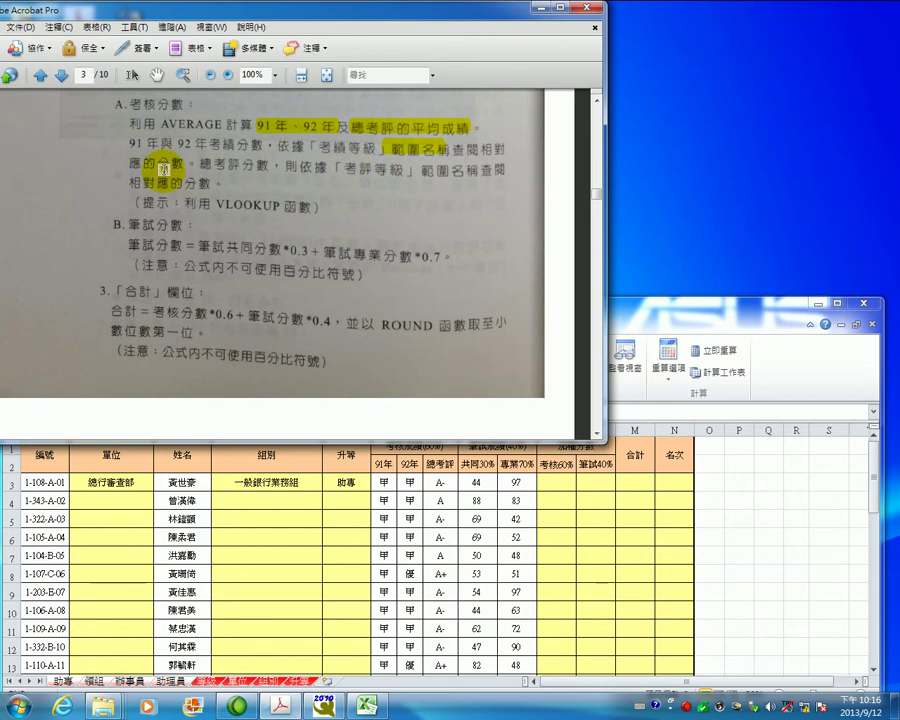
left_click_drag(130, 162, 184, 162)
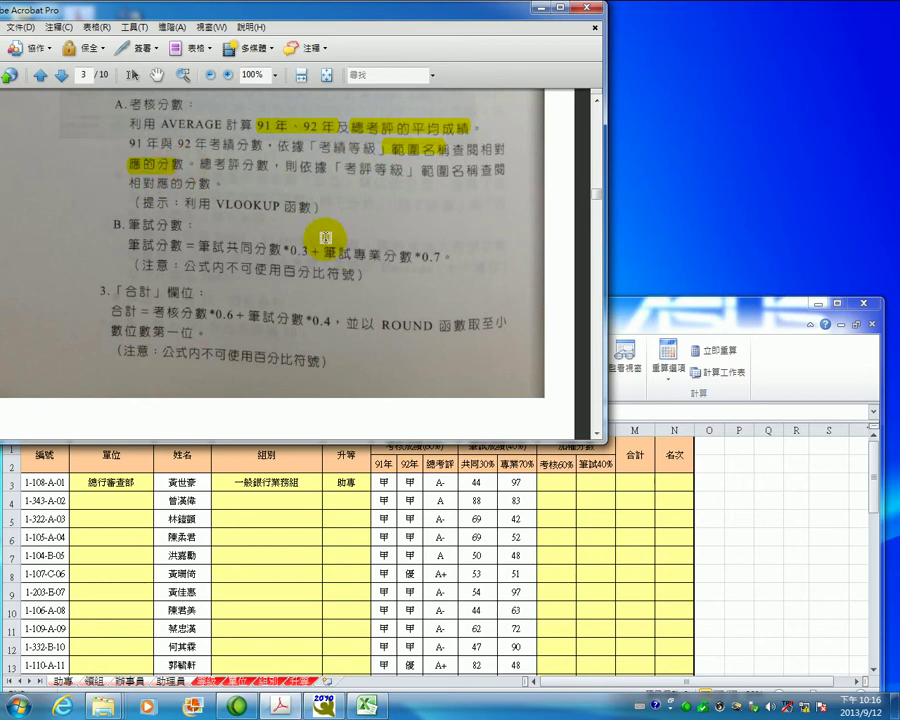
left_click_drag(343, 170, 400, 170)
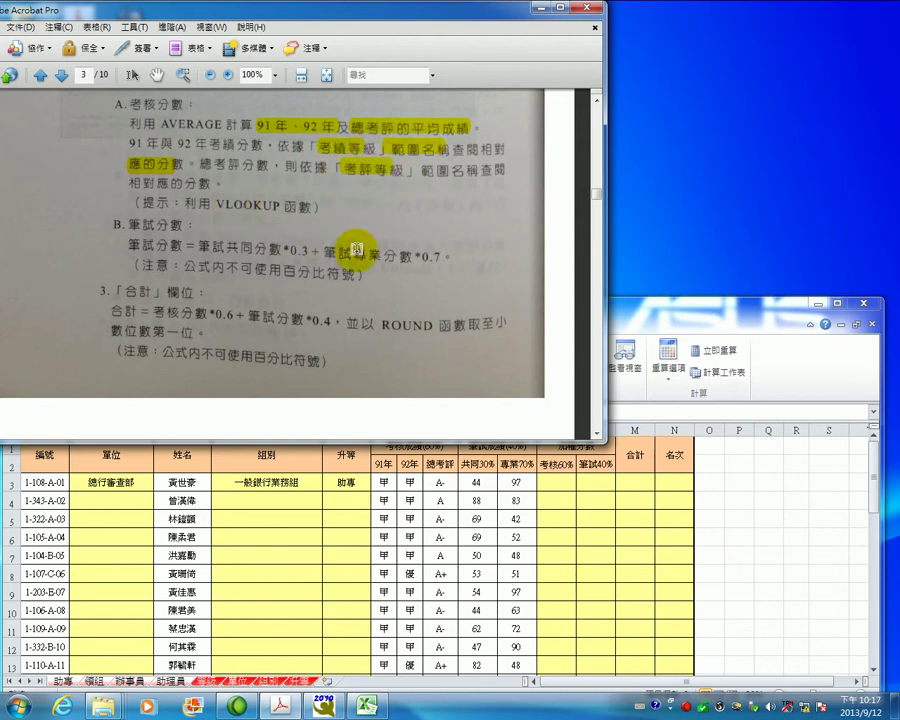
mouse_move(677, 308)
left_mouse_down()
mouse_move(660, 287)
mouse_move(650, 297)
left_mouse_up()
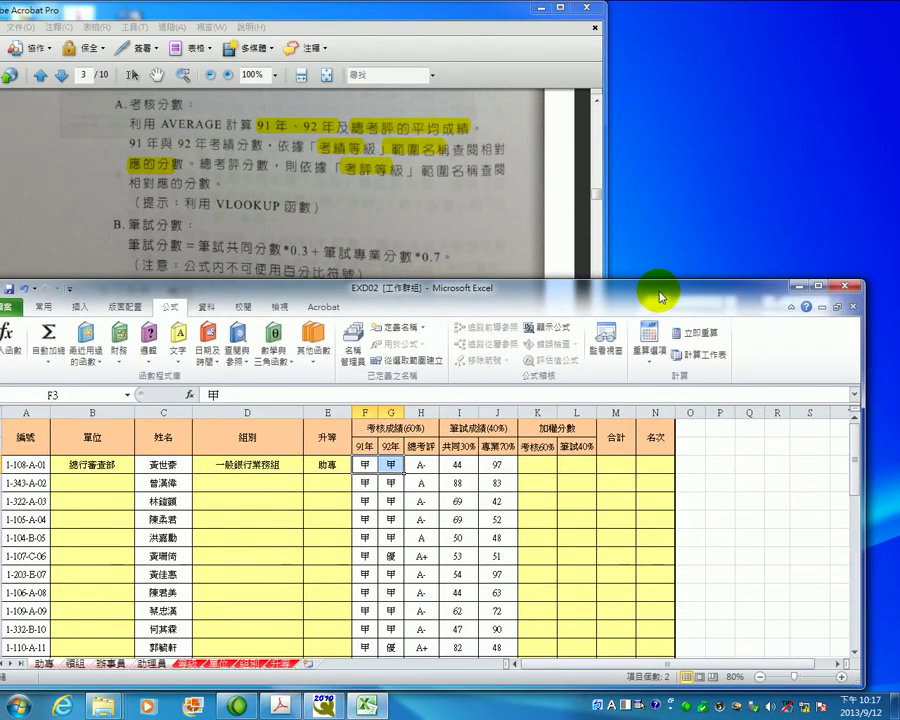
- Check the first employee's 91年 grade in F3 and 總考評 grade in H3
left_click(527, 469)
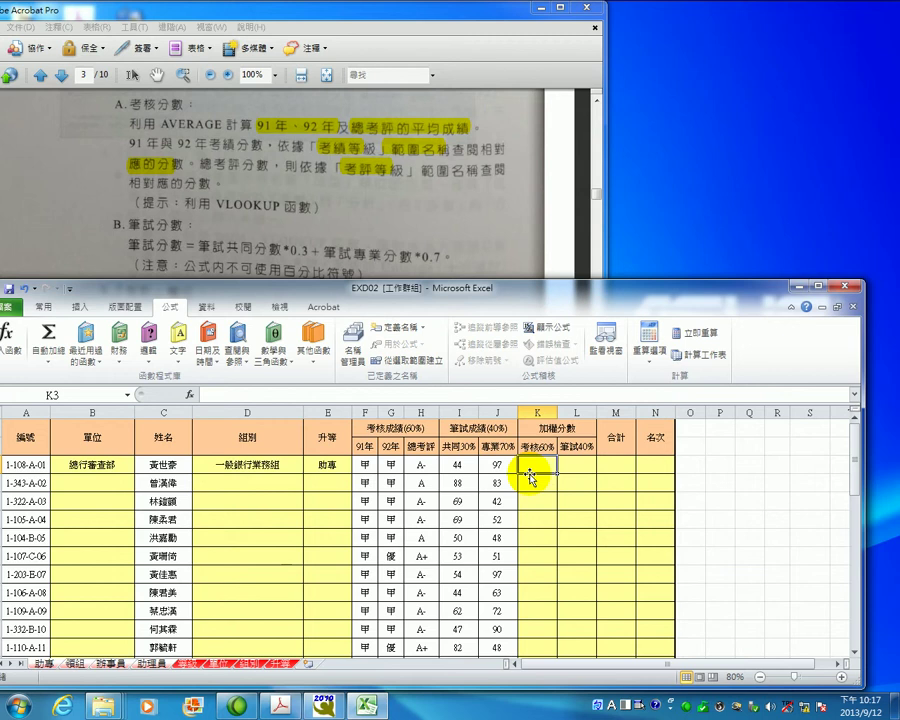
left_click(366, 465)
left_click(412, 464)
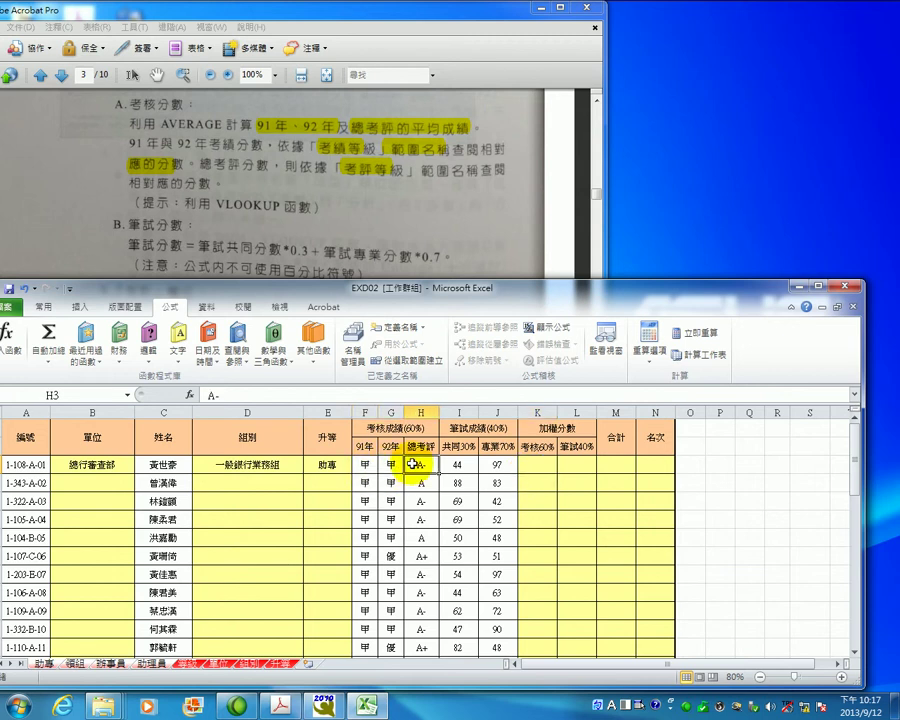
left_click(366, 465)
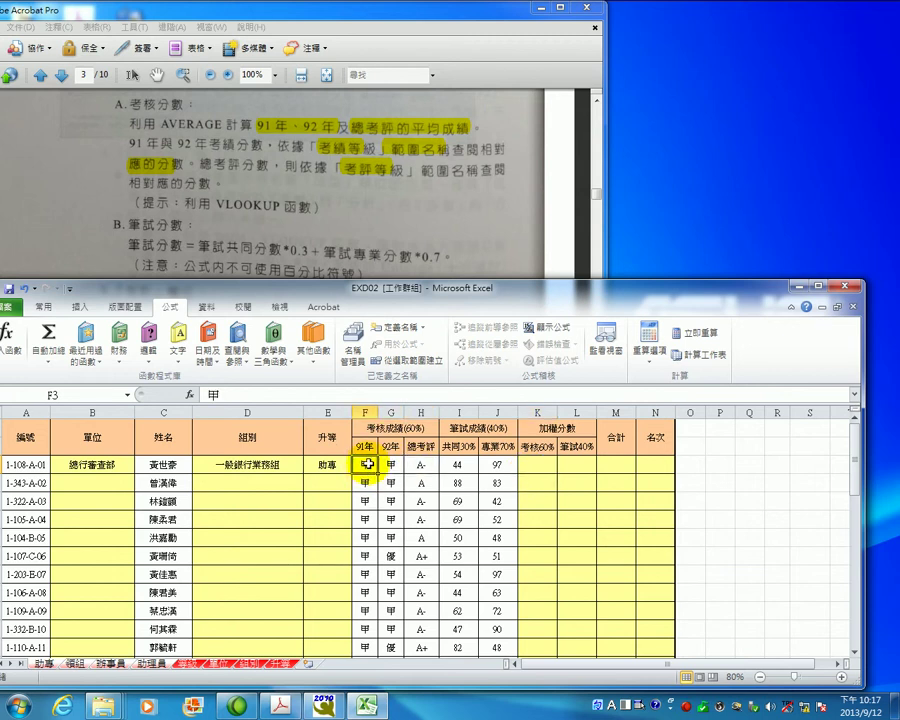
left_click(422, 465)
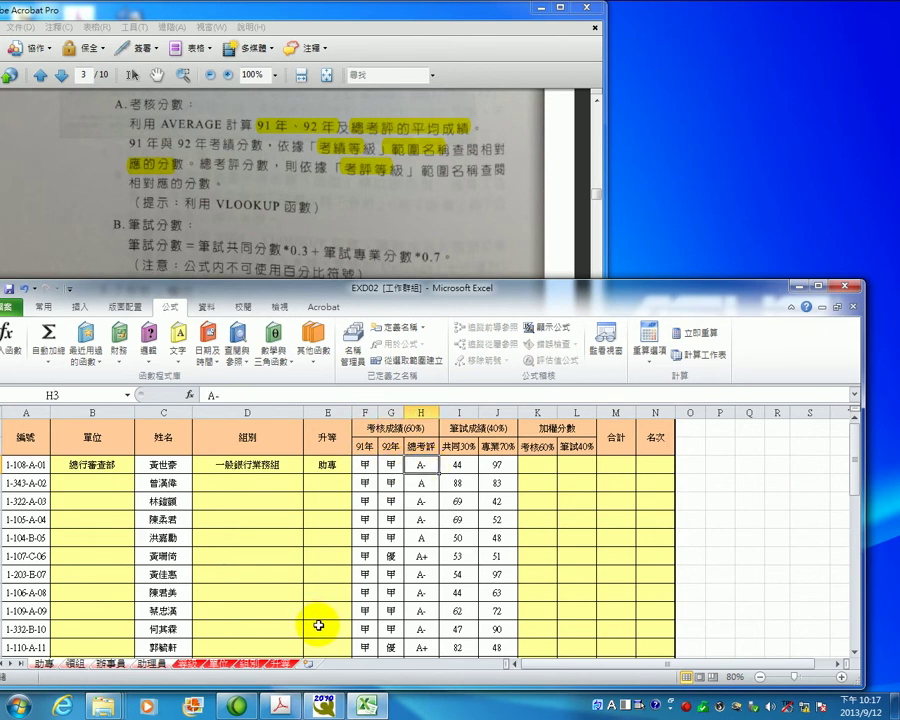
- Review the 考評分數 scores on the 等級 sheet, noting the A- row
left_click(190, 664)
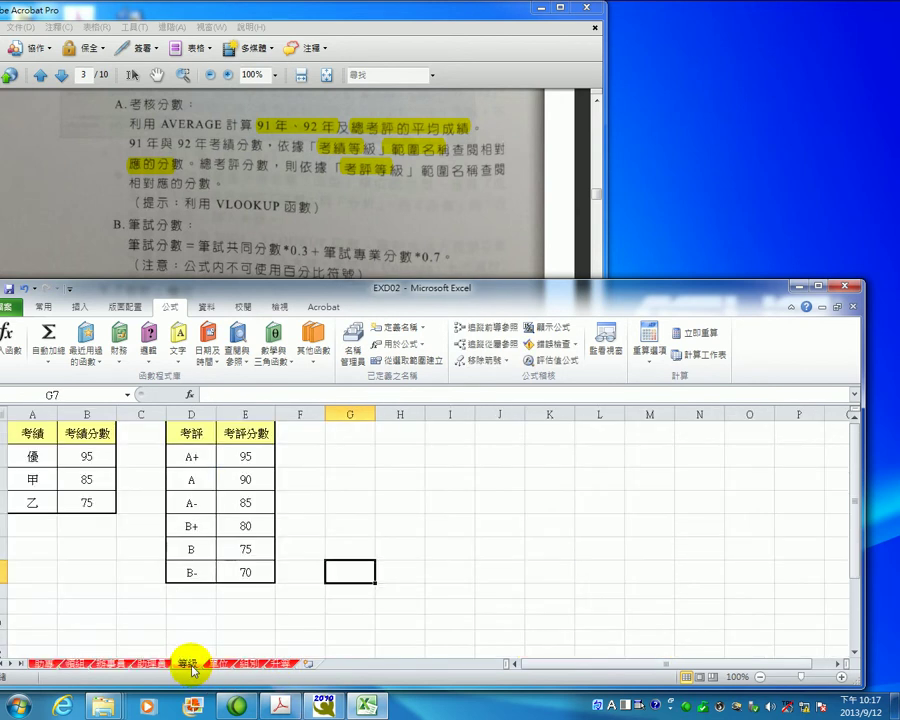
left_click(188, 505)
left_click(255, 503)
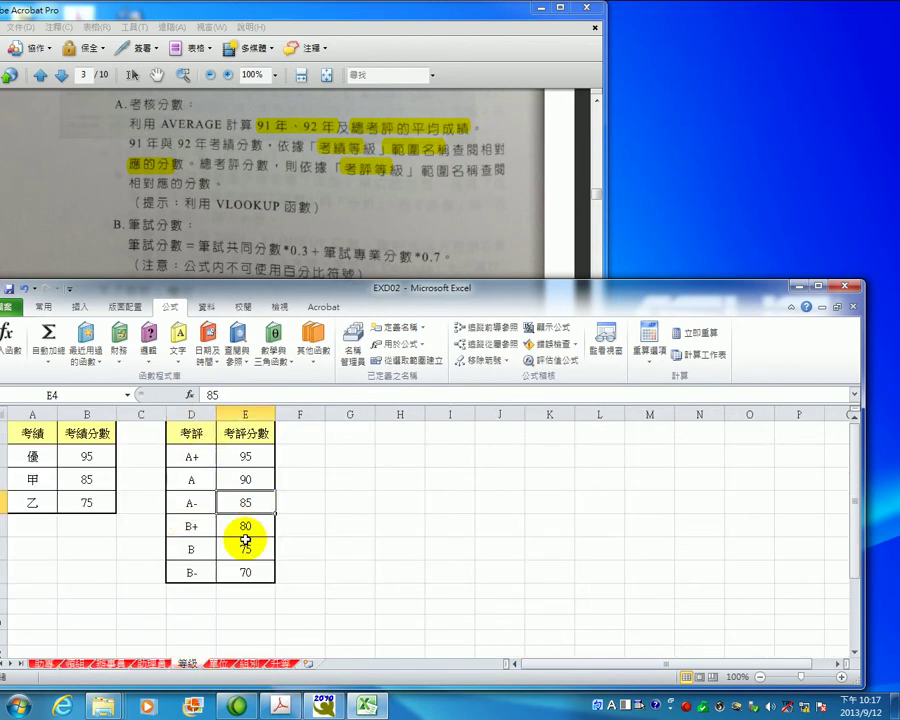
left_click(250, 480)
left_click(250, 457)
left_click(247, 572)
left_click(247, 549)
left_click(253, 525)
left_click(254, 480)
left_click(254, 455)
left_click_drag(173, 503, 269, 500)
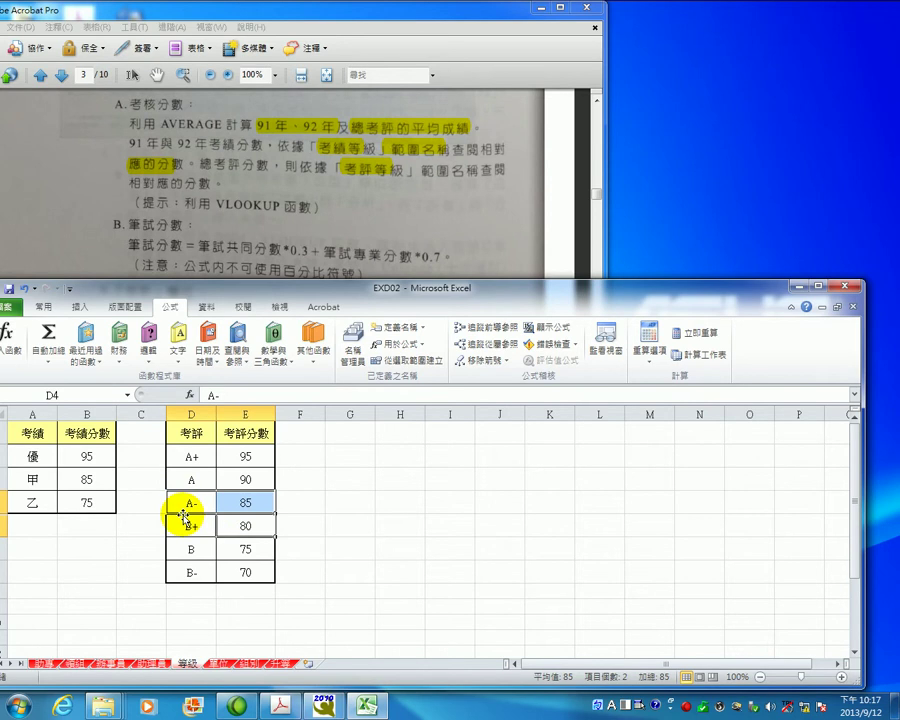
- Regroup sheets 助專 through 助理員 and start a formula in K3
left_click(70, 664)
left_click(150, 664, "shift")
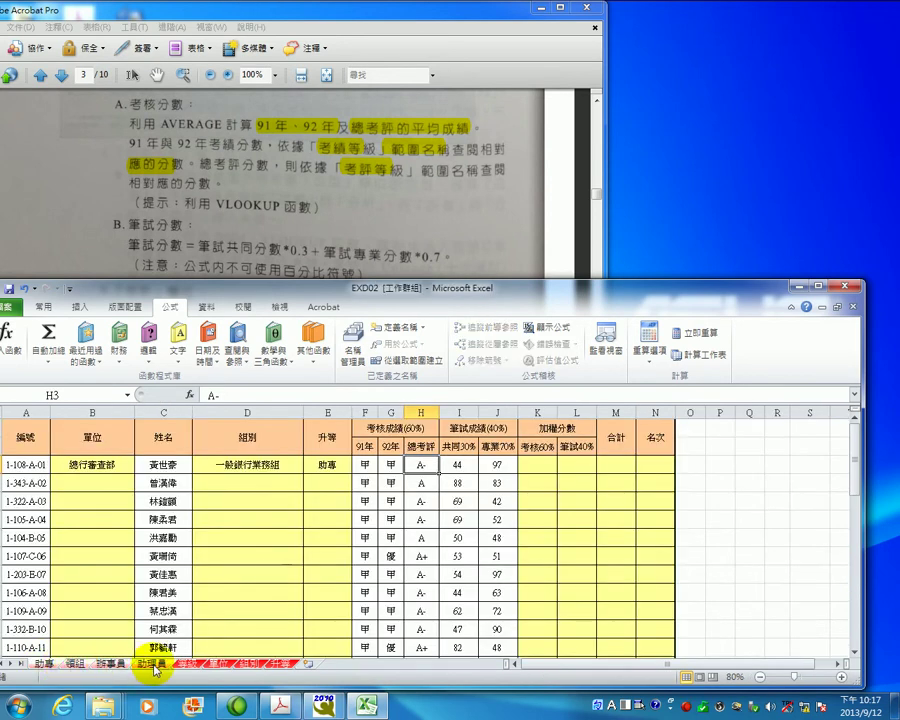
left_click(535, 467)
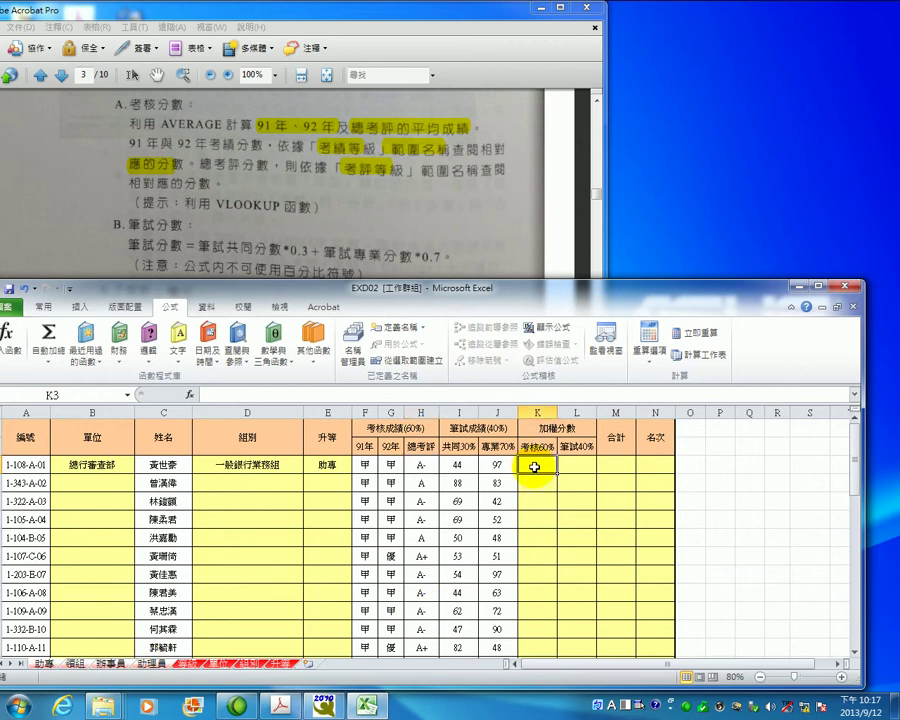
left_click(245, 397)
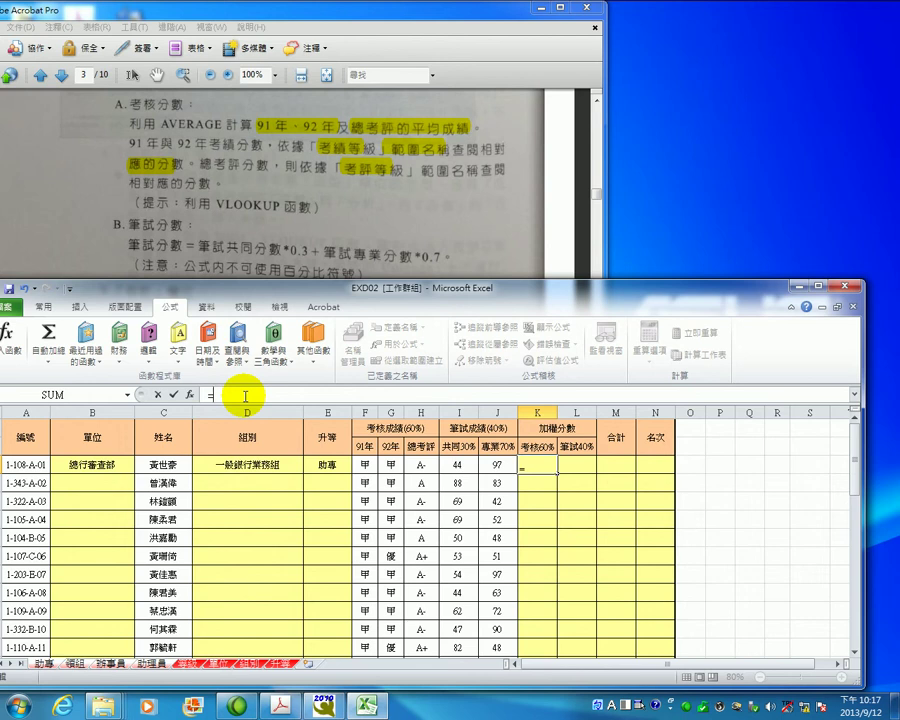
- Insert VLOOKUP in K3 and set its lookup value to F3
type("VL")
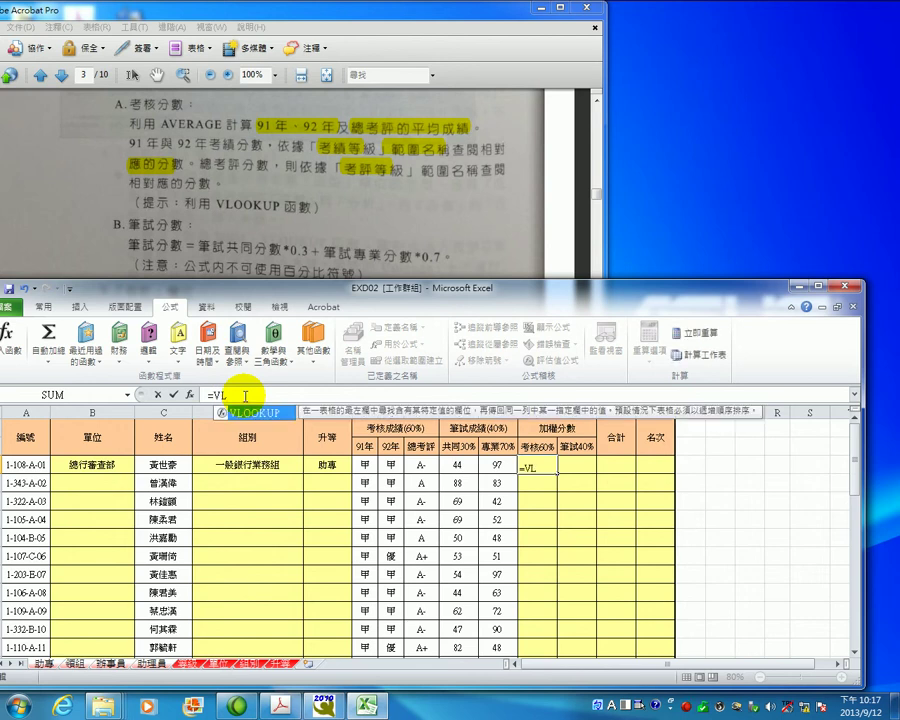
double_click(245, 411)
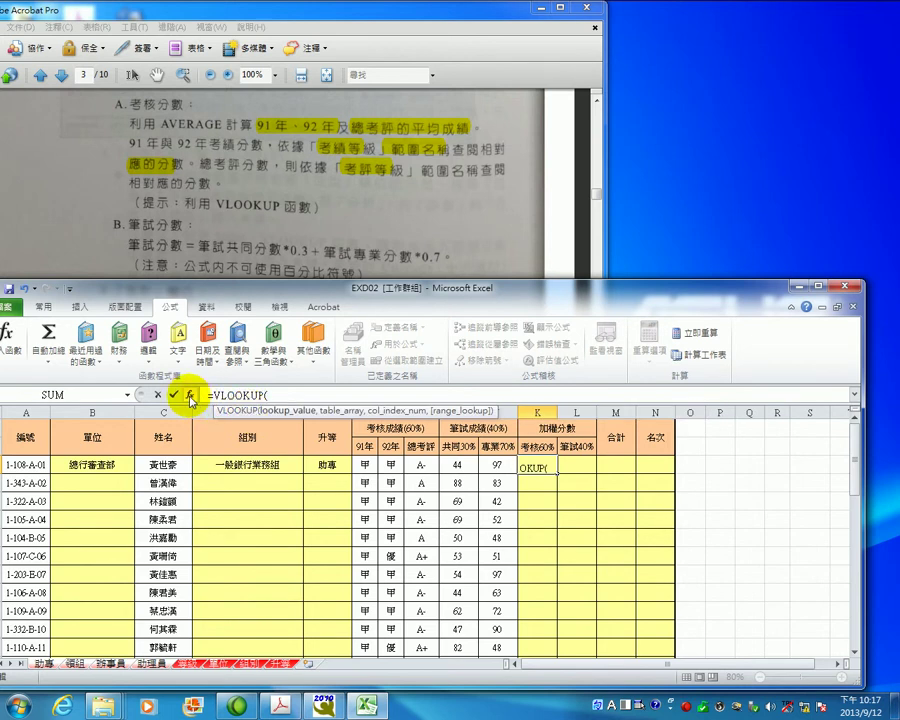
left_click(190, 398)
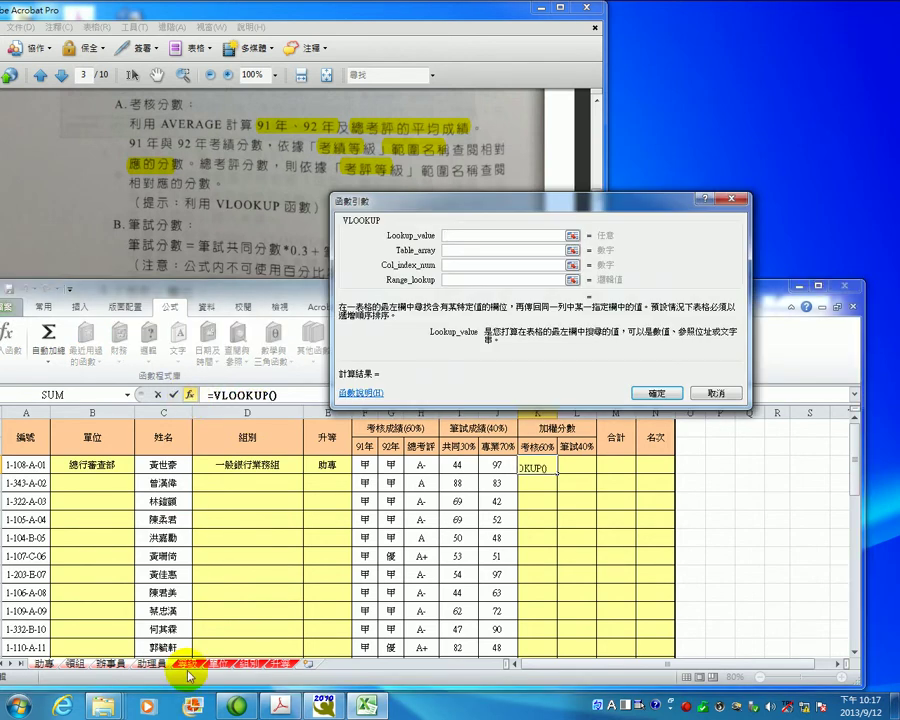
left_click(365, 465)
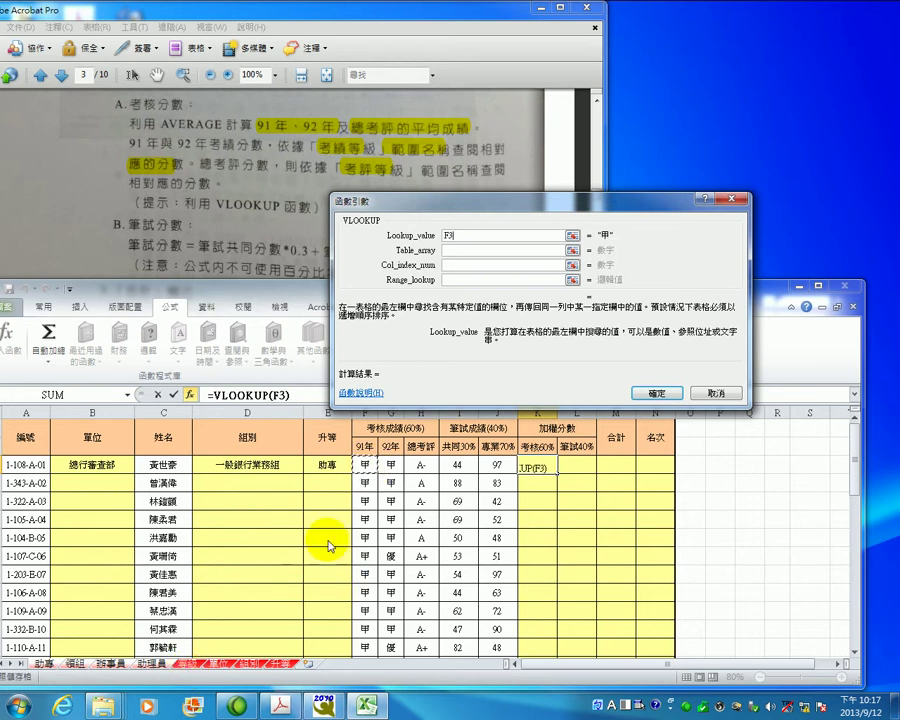
left_click(458, 252)
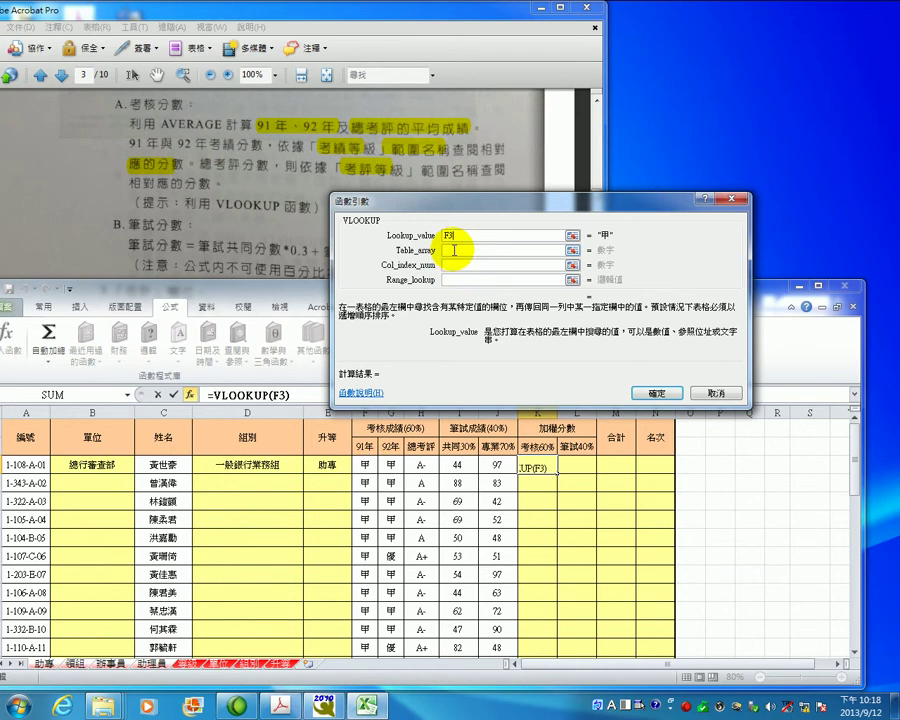
- Set Table_array to 考績等級 (等級!A2:B4), Col_index_num 2 and Range_lookup 0
left_click(250, 665)
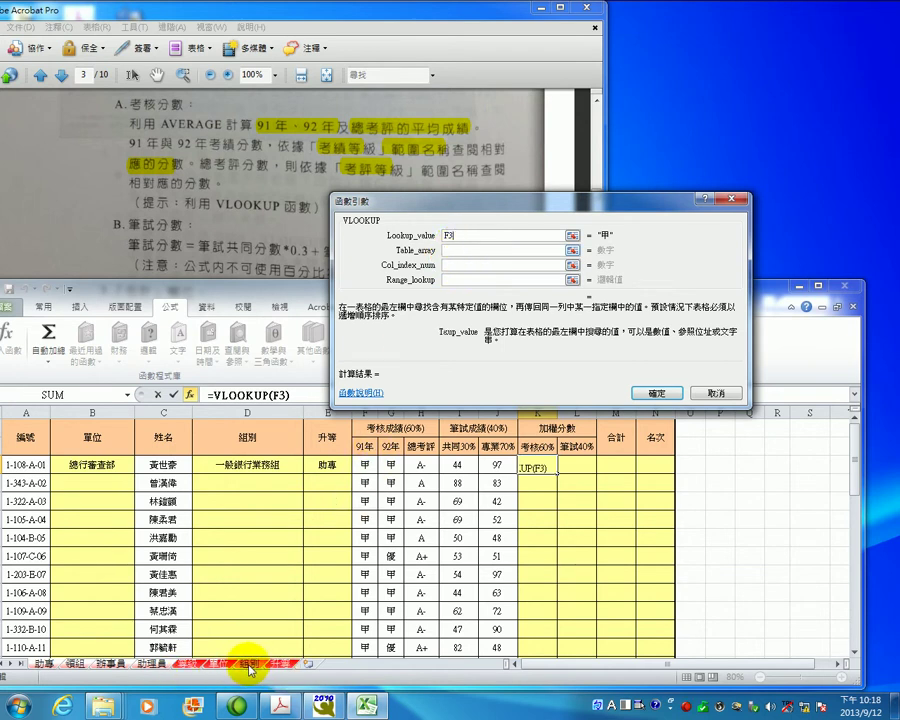
left_click(187, 663)
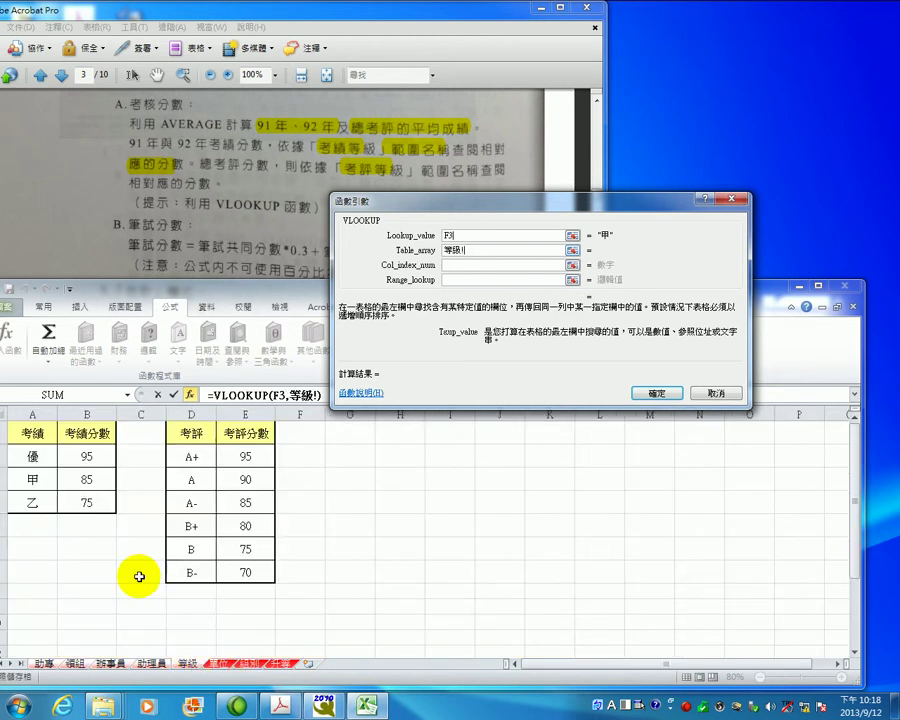
left_click(35, 455)
left_click_drag(35, 455, 110, 505)
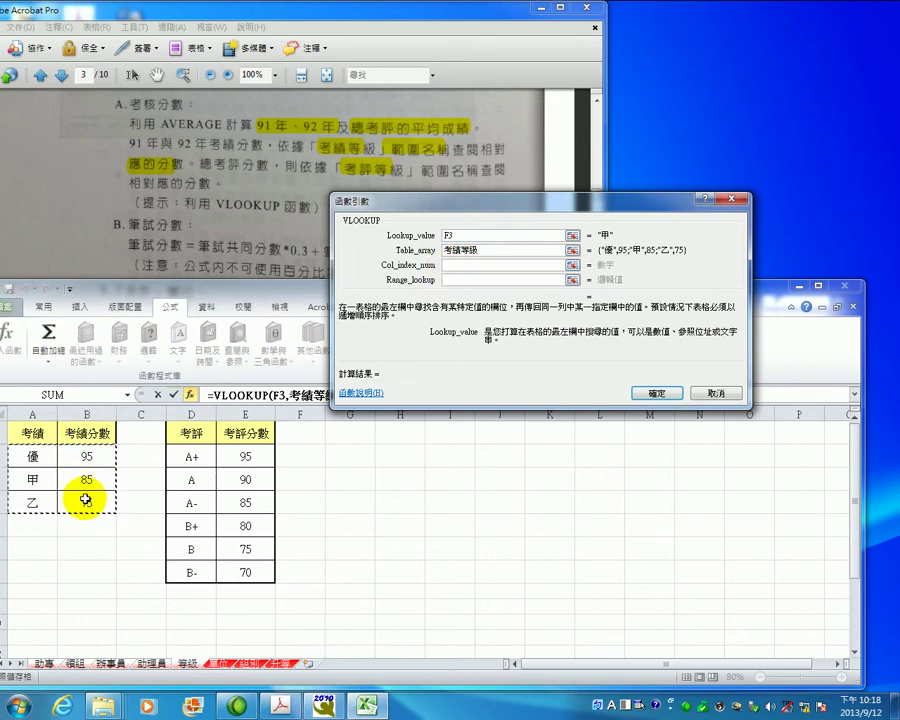
left_click(503, 266)
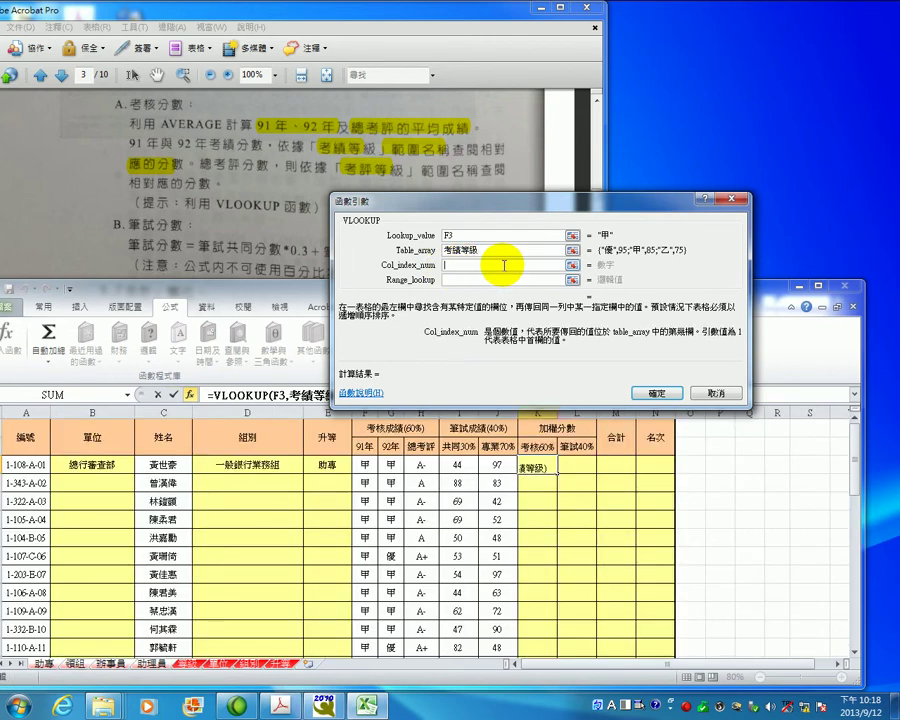
type("2")
left_click(446, 281)
type("0")
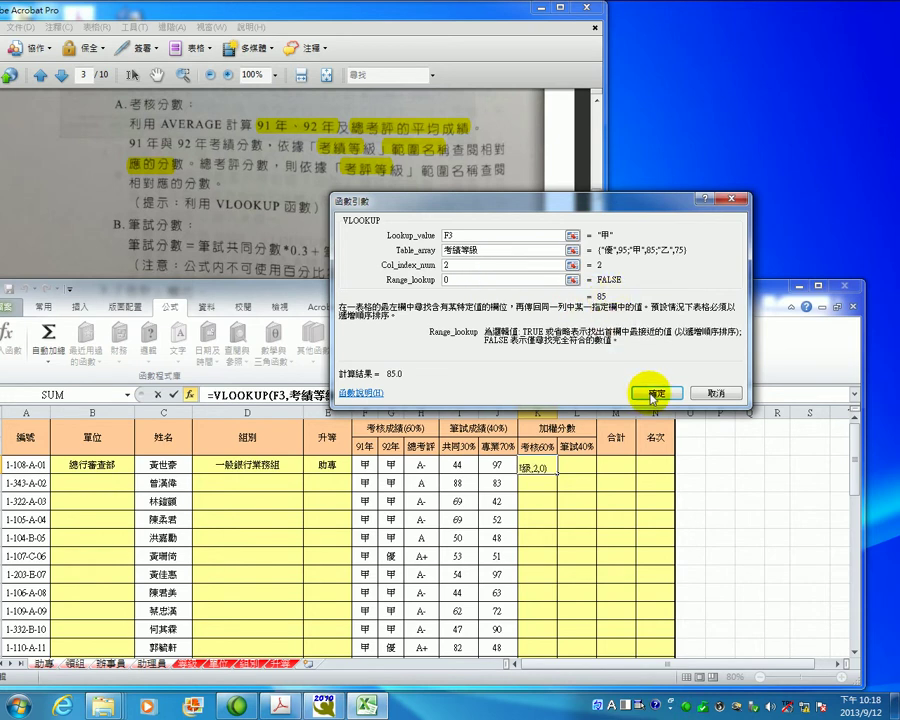
left_click_drag(546, 235, 684, 534)
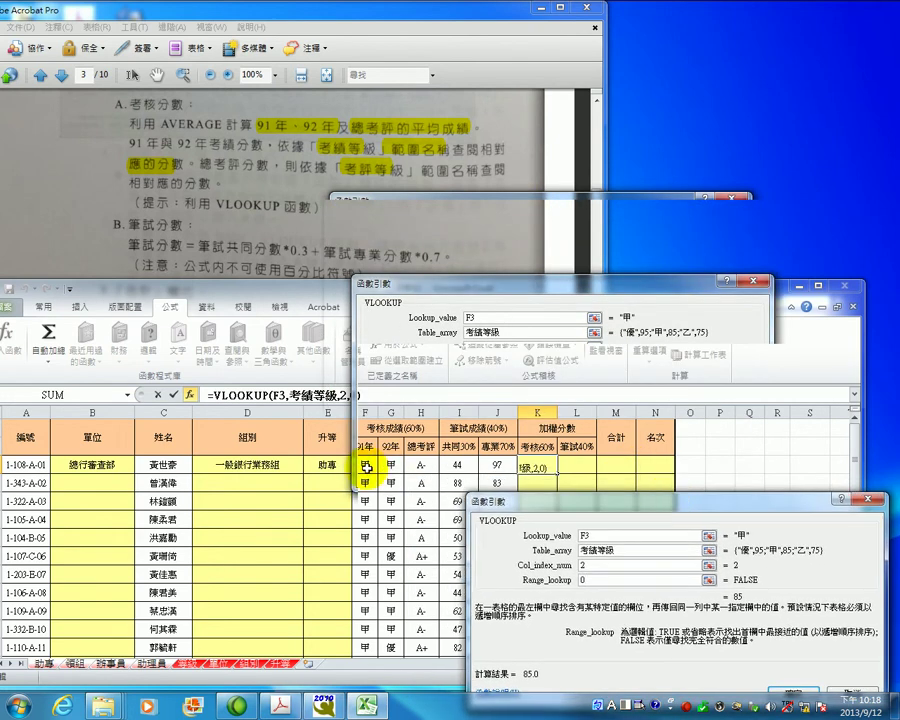
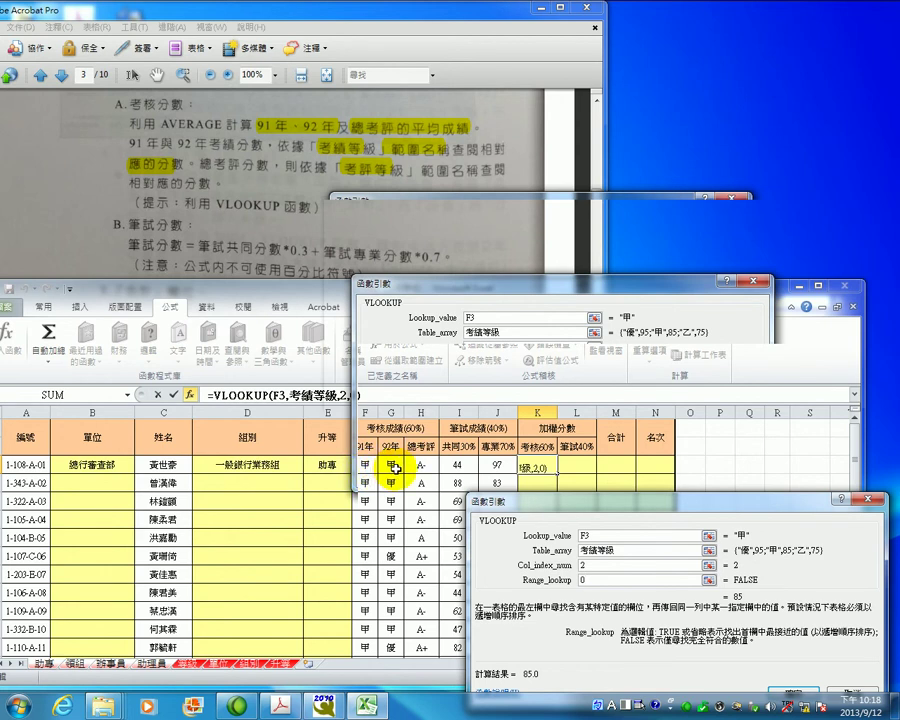
- Commit =VLOOKUP(F3,考績等級,2,0) in K3 (85.0), check G3 and H3, and select the formula text
left_click_drag(695, 500, 597, 420)
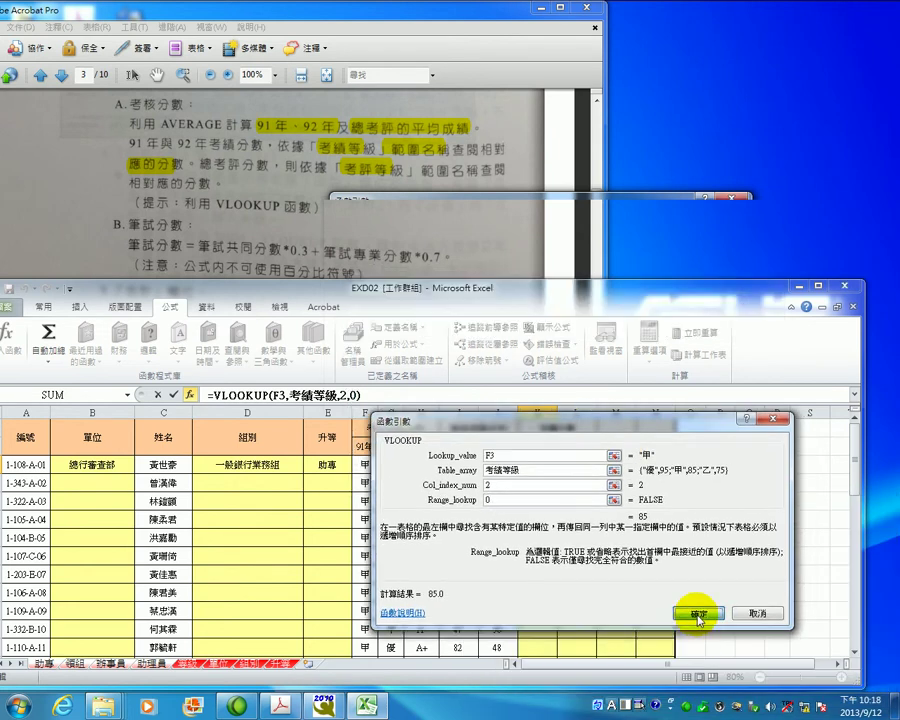
left_click(698, 615)
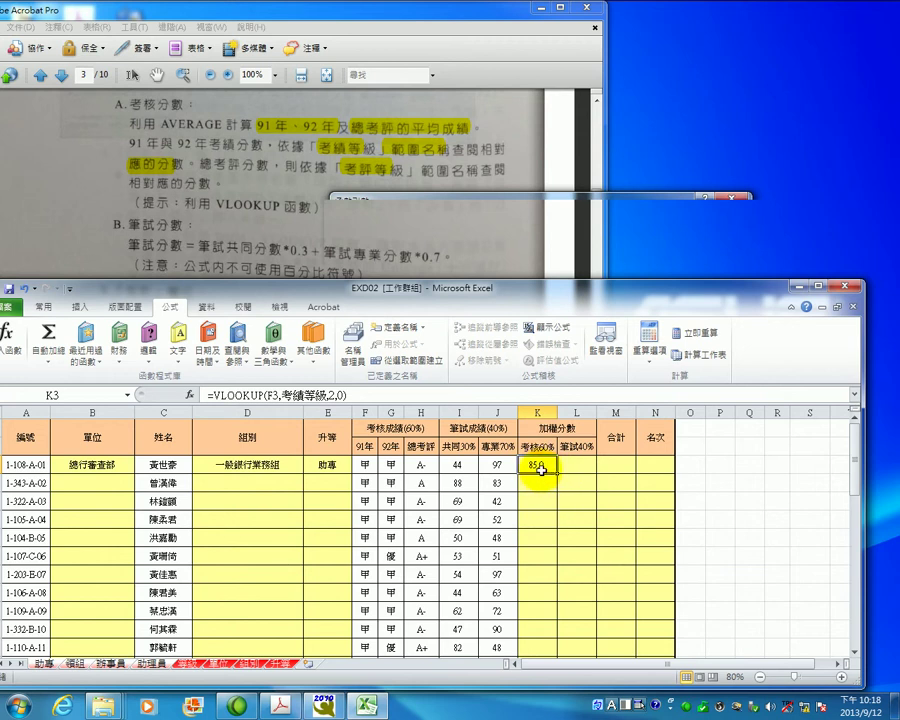
left_click(392, 464)
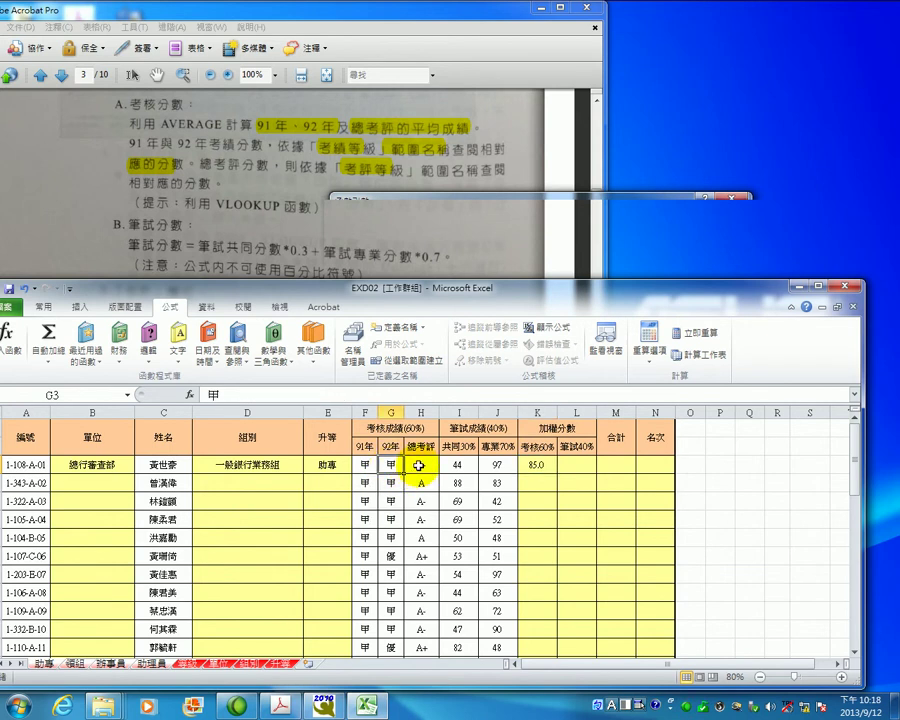
left_click(418, 465)
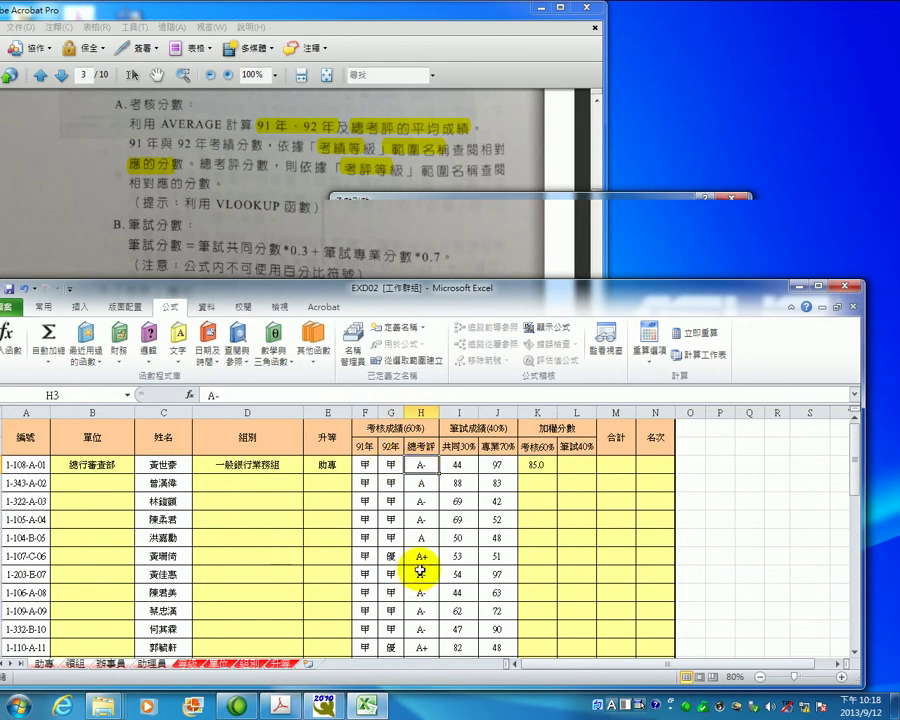
left_click(540, 465)
left_click_drag(337, 404, 210, 395)
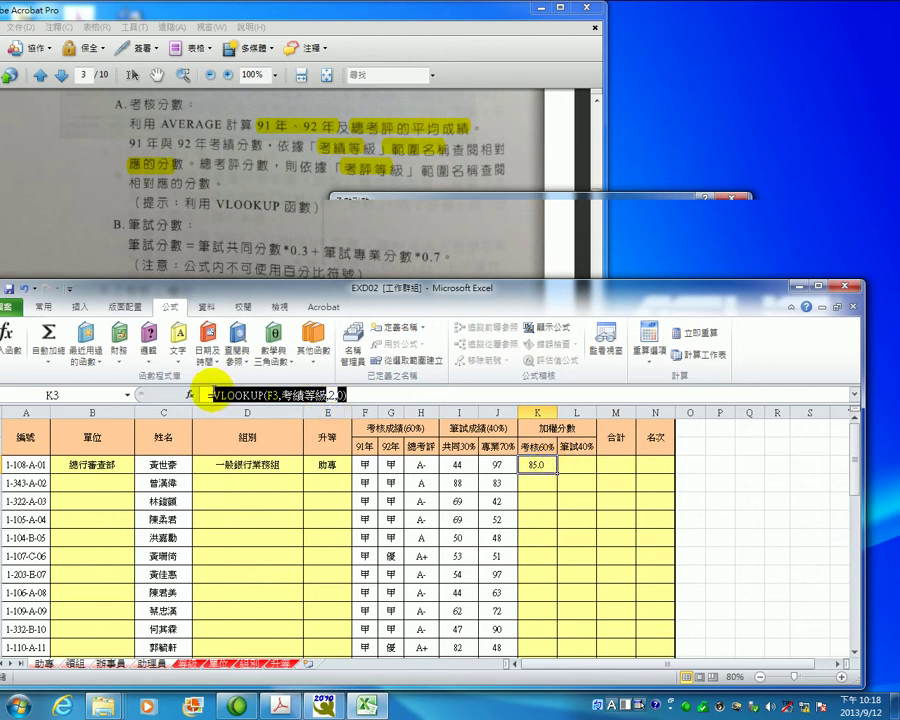
- Clear K3 and start an =AVERAGE formula with its argument entry open
key("BackSpace")
key("Return")
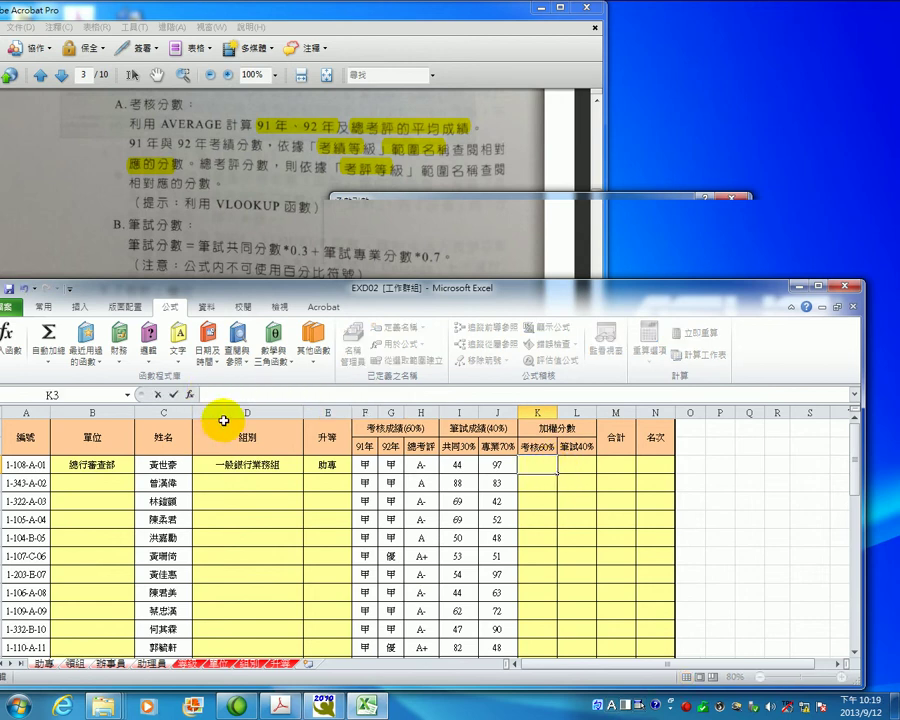
type("=AV")
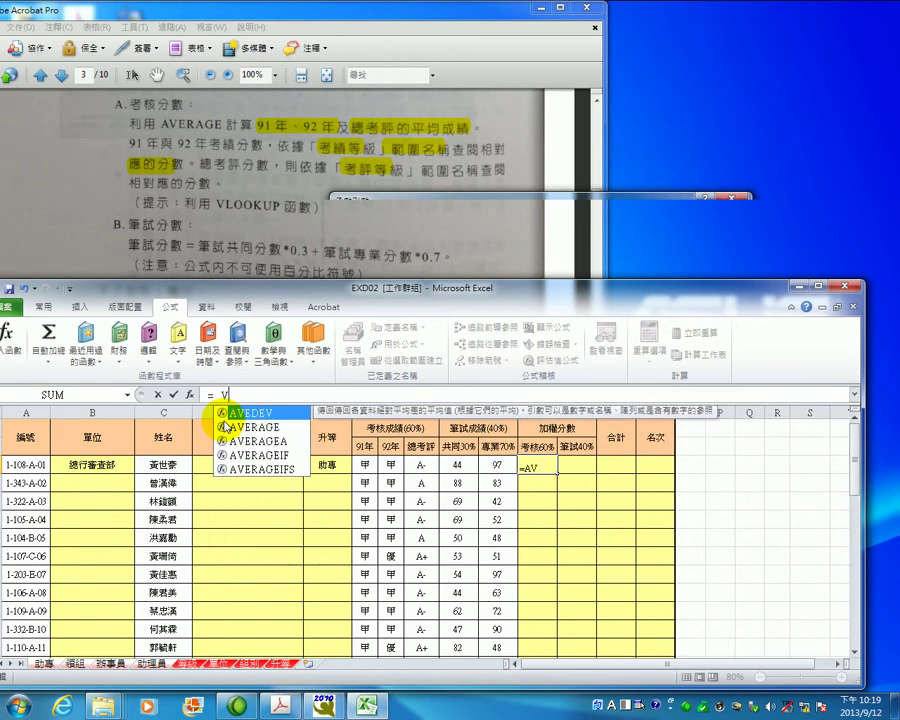
key("BackSpace")
key("BackSpace")
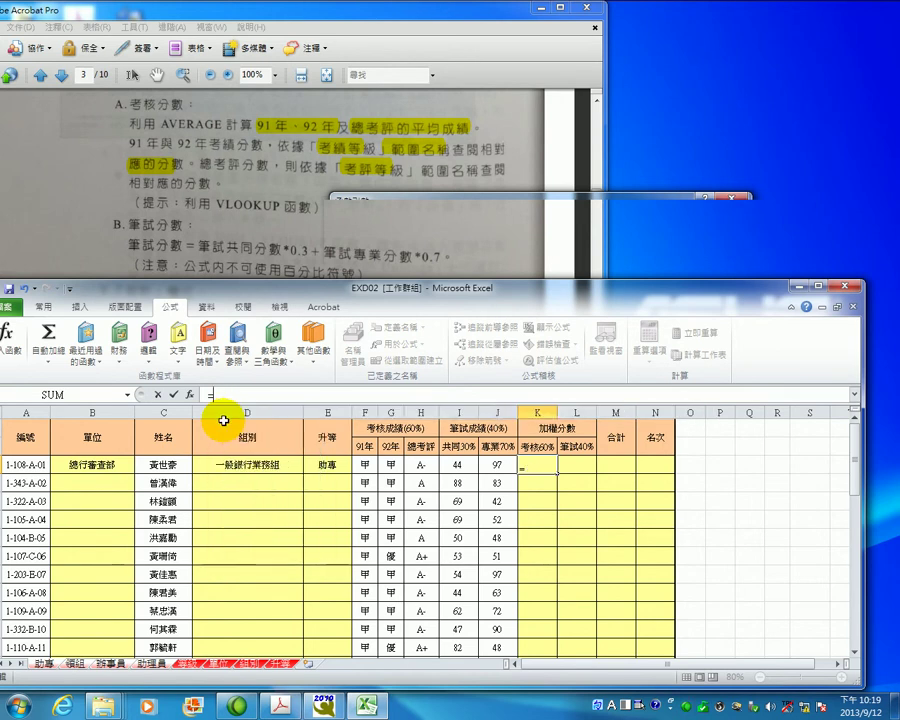
type("AV")
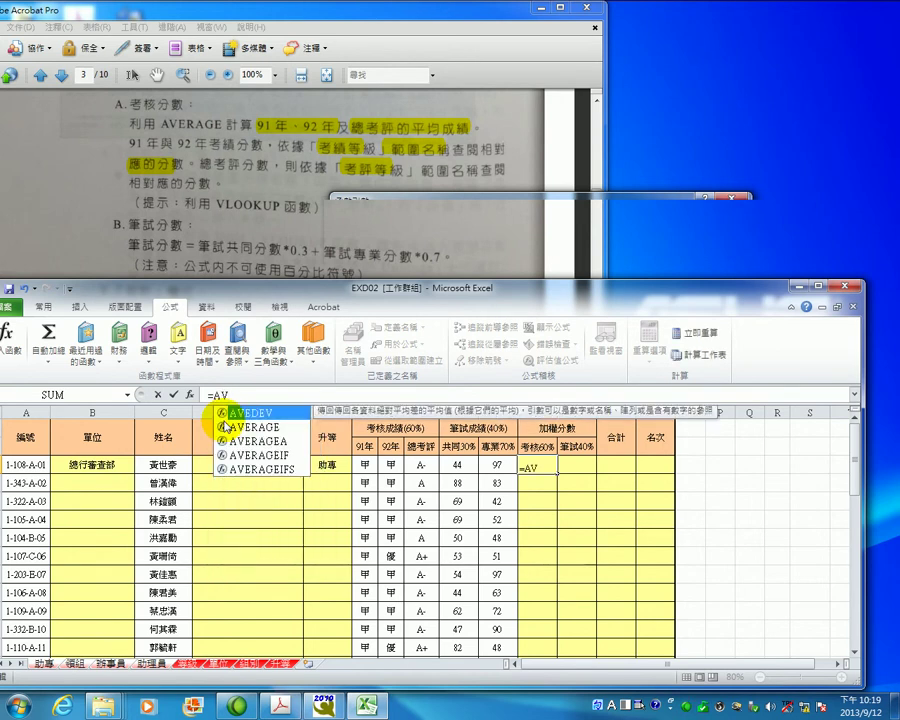
left_click(228, 427)
double_click(232, 427)
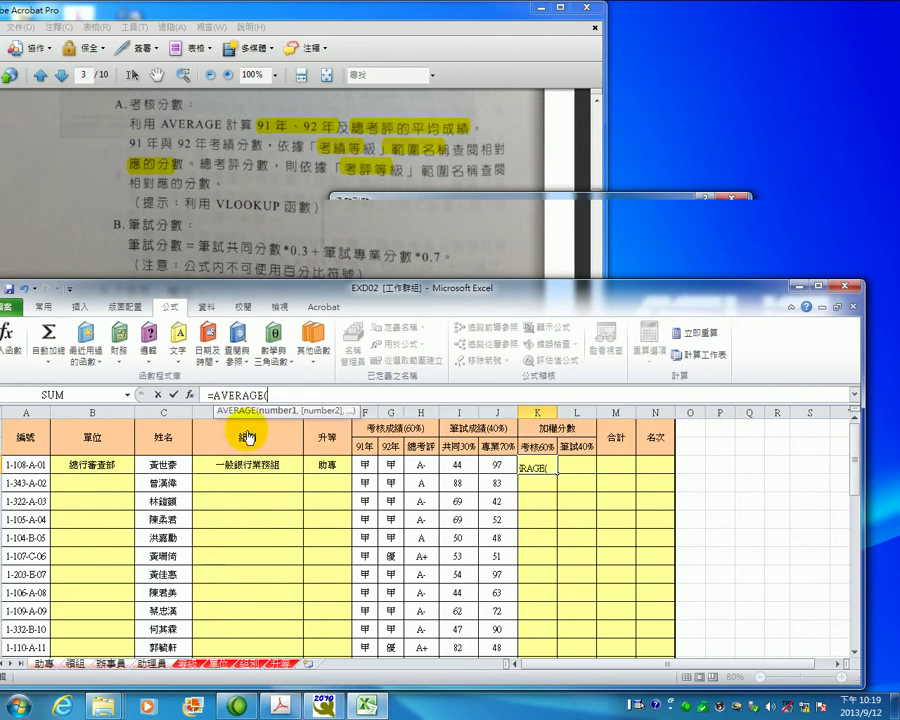
left_click(189, 395)
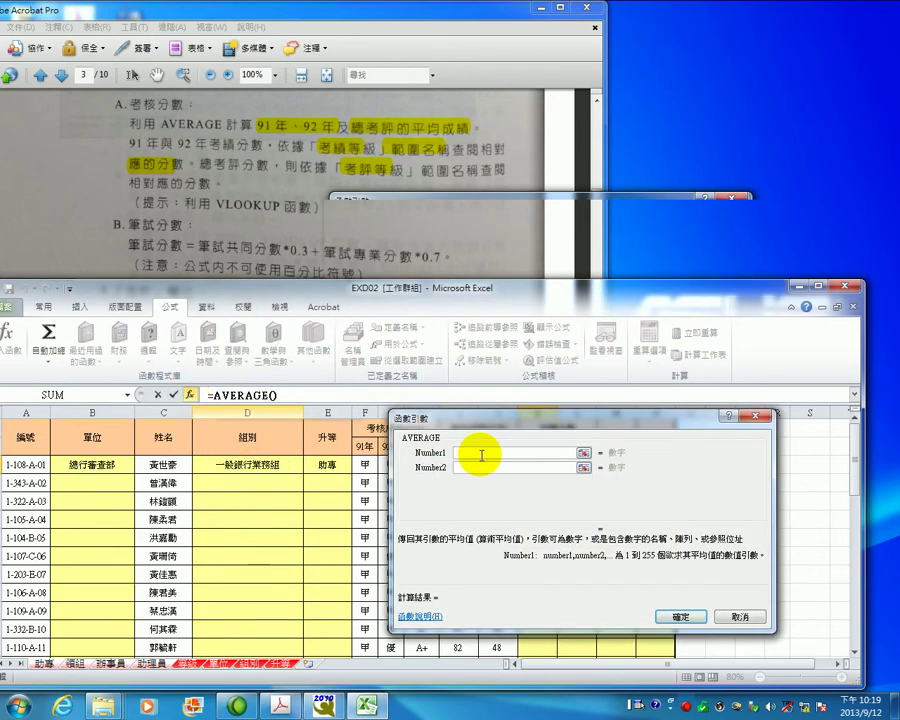
- Fill AVERAGE with VLOOKUP(F3,考績等級,2,0) and VLOOKUP(G3,考績等級,2,0), then paste a third lookup
type("=VLOOKUP(F3,考績等級,2,0)")
mouse_move(570, 419)
left_mouse_down()
mouse_move(537, 215)
mouse_move(302, 148)
left_mouse_up()
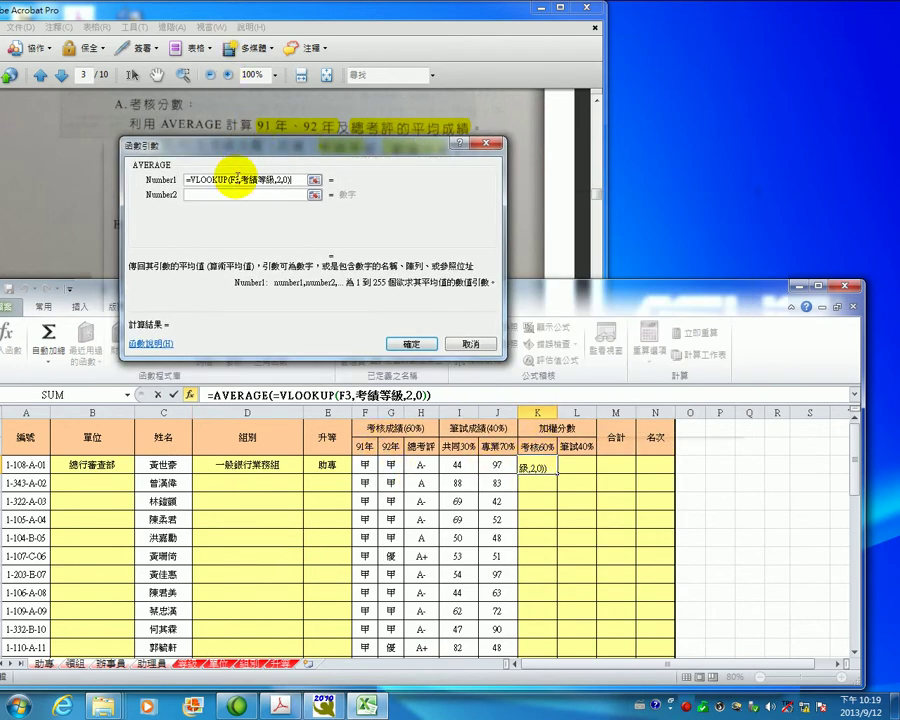
left_click(230, 194)
type("=VLOOKUP(F3,考績等級,2,0)")
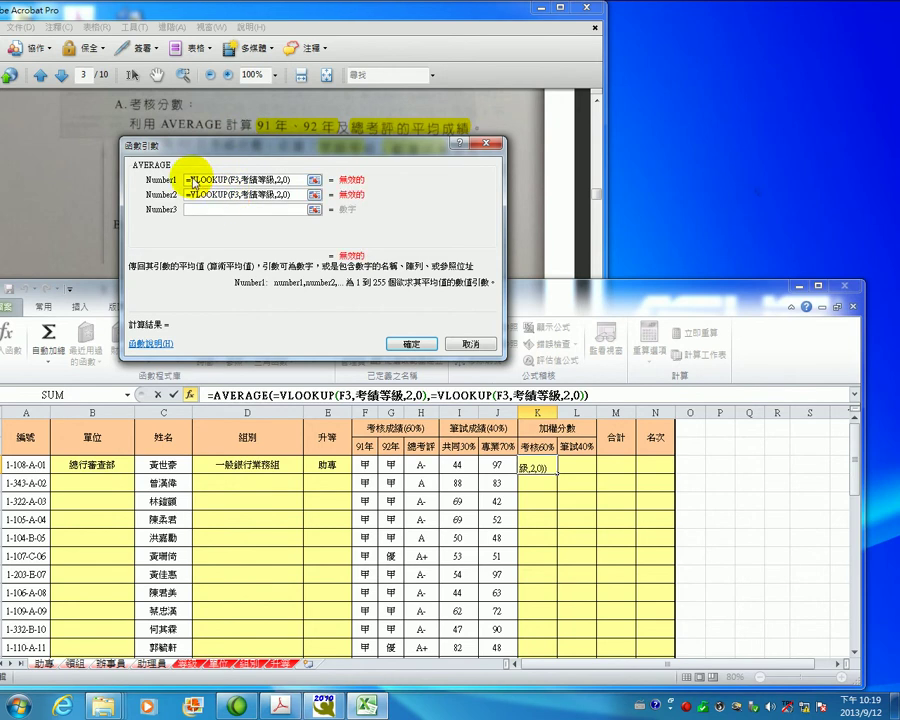
left_click(190, 184)
key("BackSpace")
left_click(190, 195)
key("BackSpace")
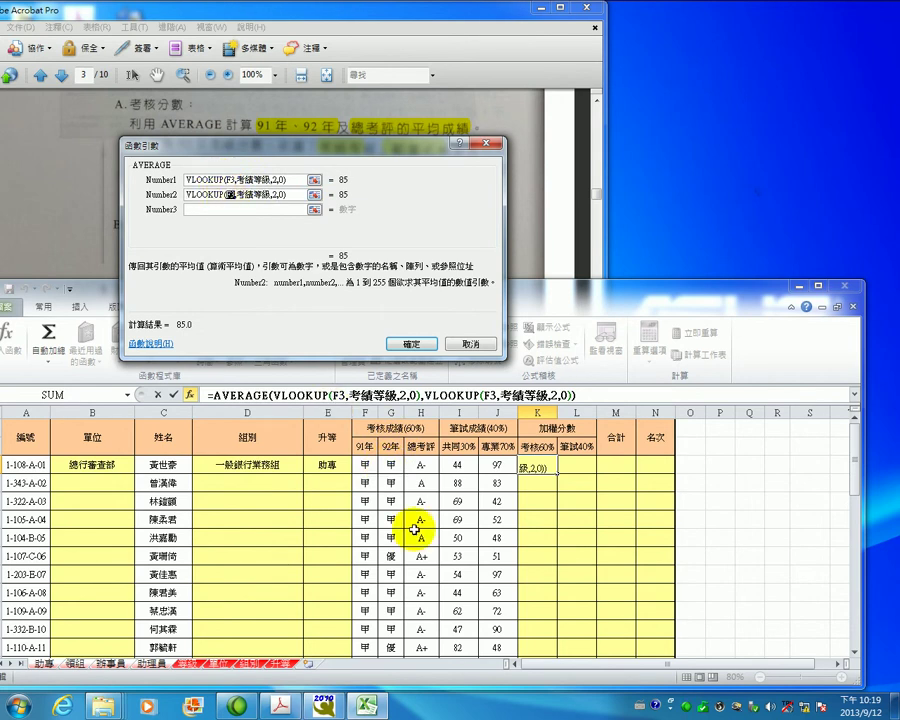
left_click(391, 465)
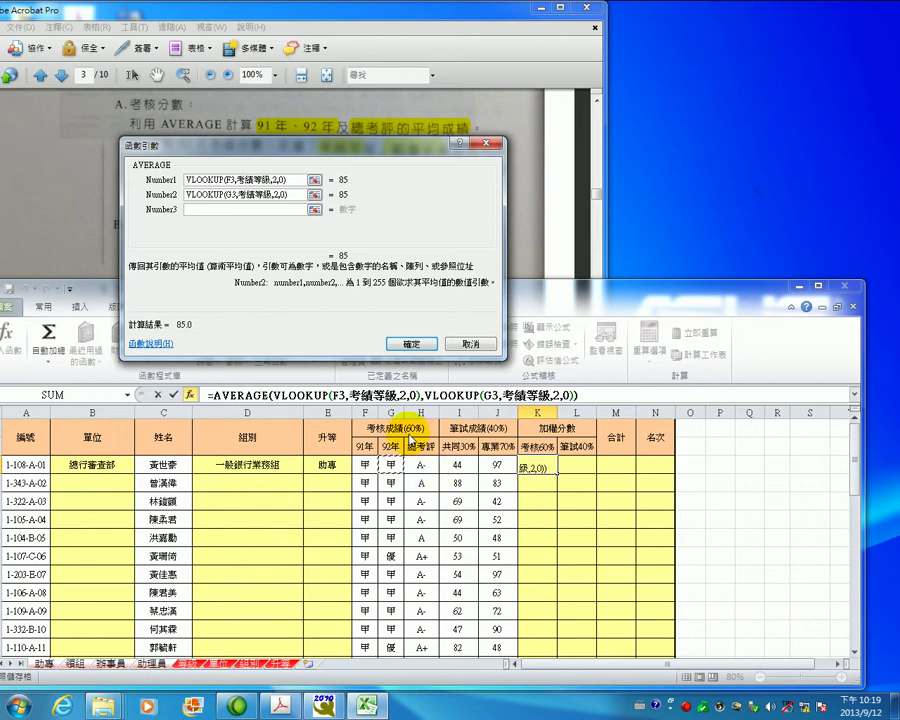
left_click(286, 209)
key("ctrl+v")
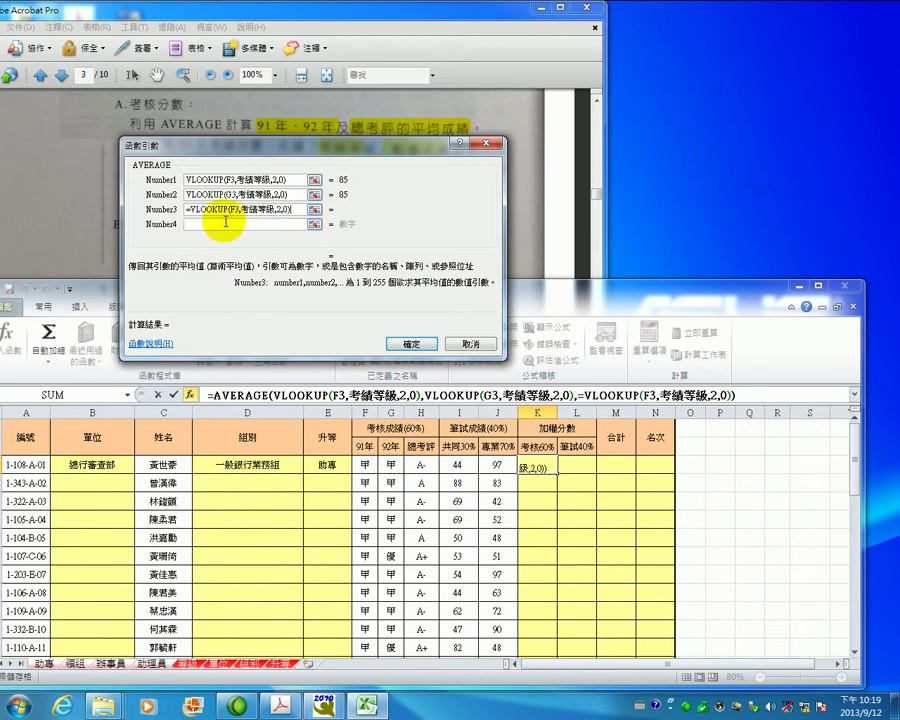
- Make the third argument VLOOKUP(H3,考評等級,2,0) and confirm K3's average of 85.0
key("Home")
key("Delete")
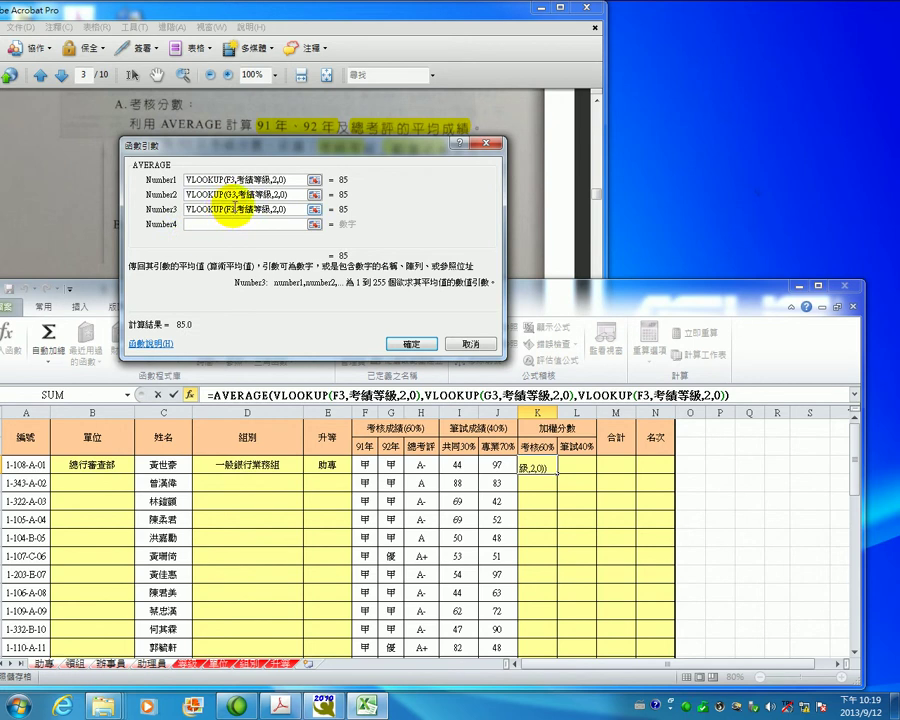
left_click(420, 465)
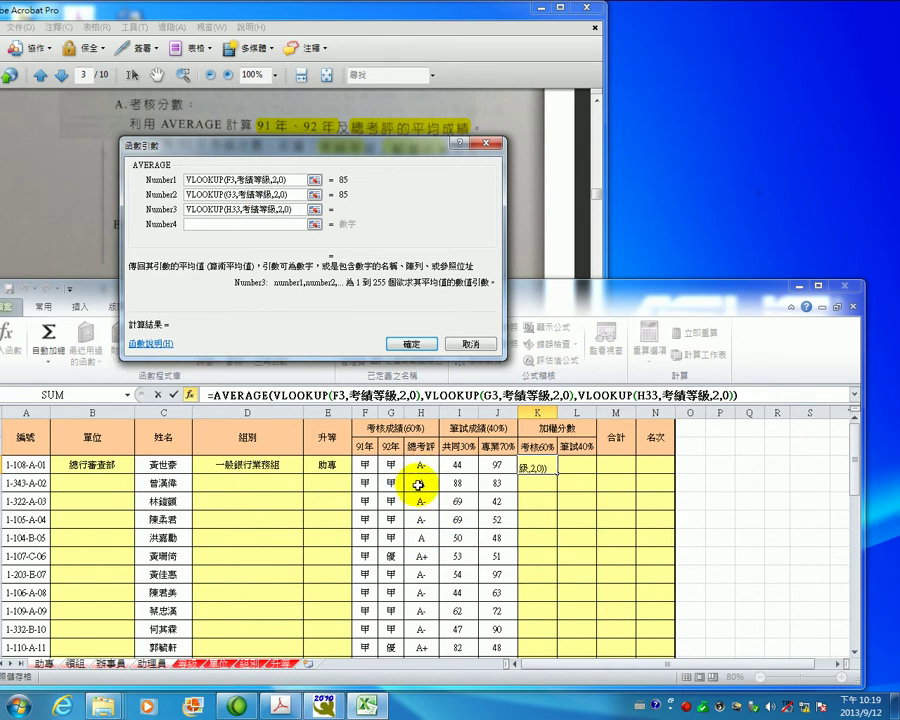
left_click(252, 209)
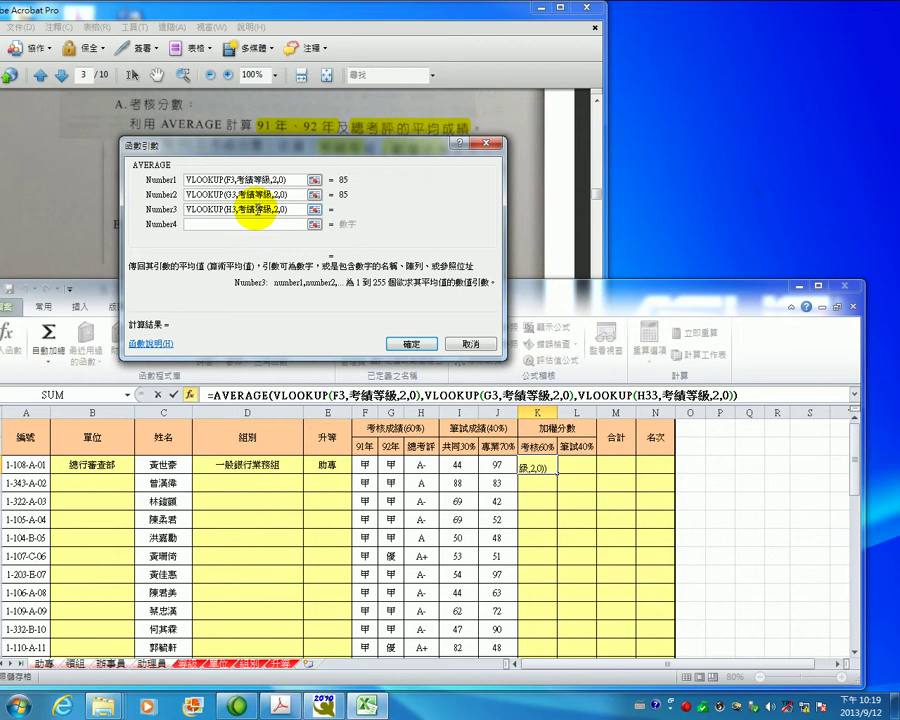
double_click(246, 211)
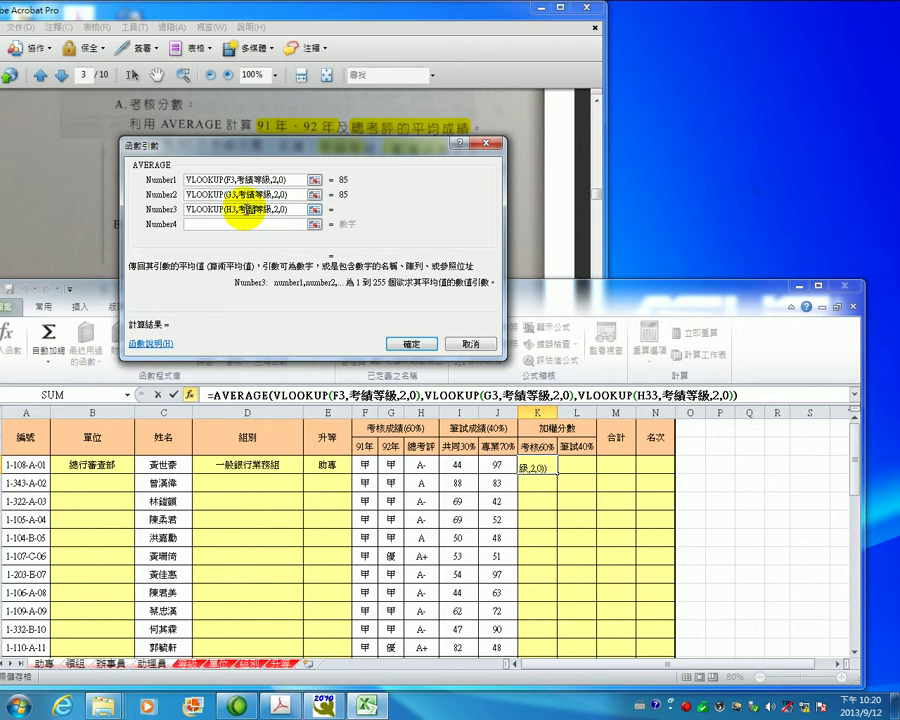
type("IP1")
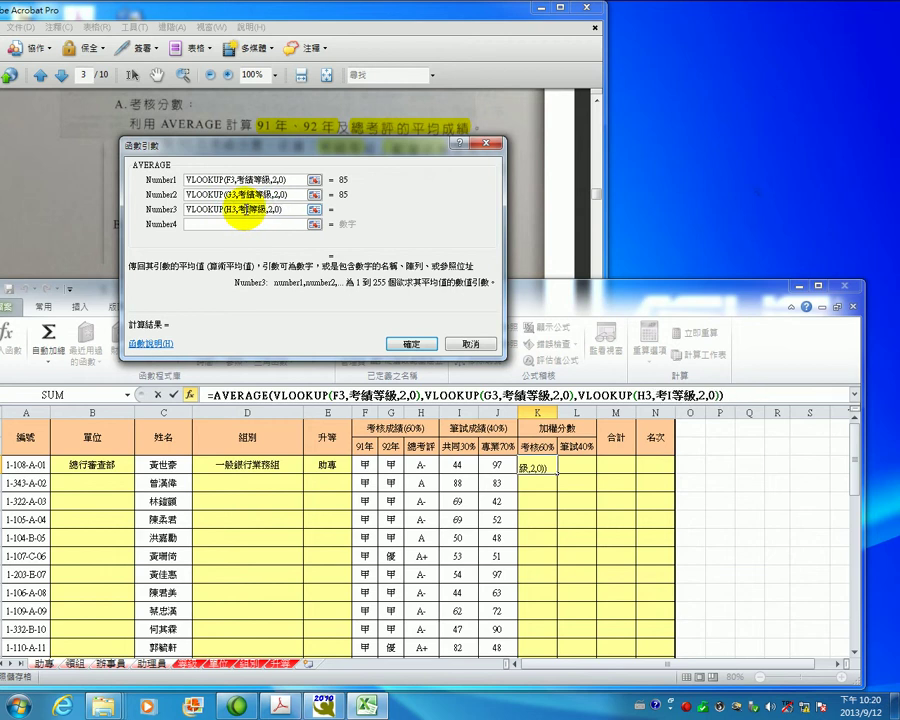
type("PJ")
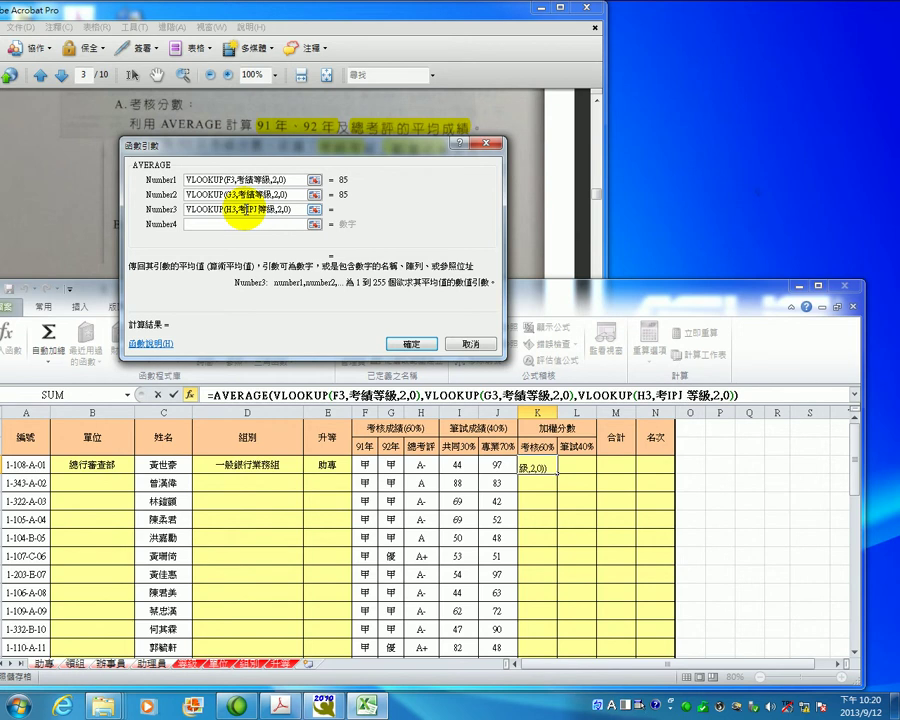
key("BackSpace")
key("BackSpace")
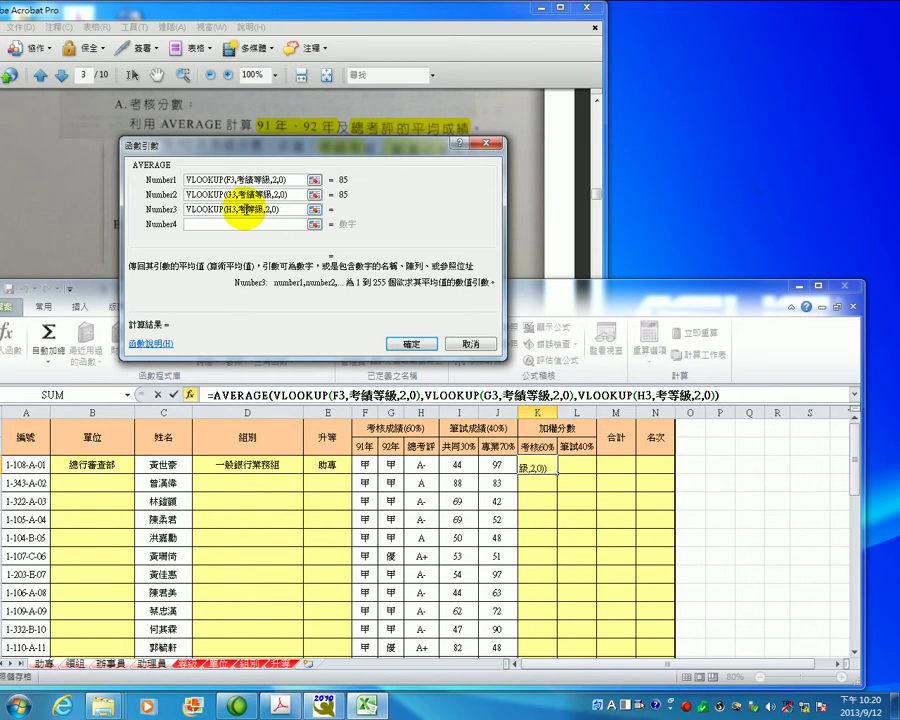
left_click(600, 710)
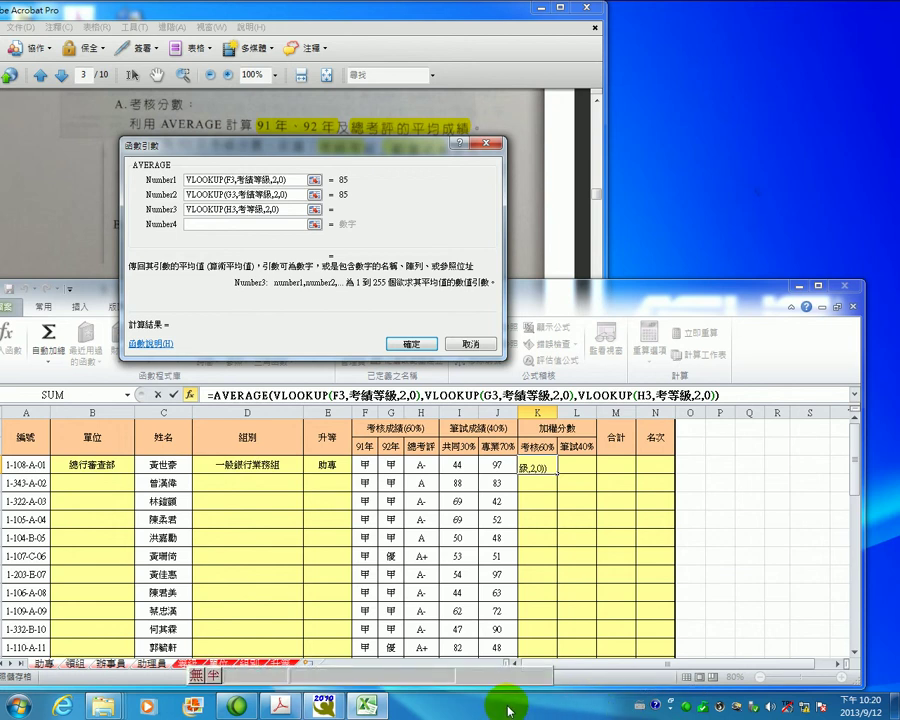
type("評")
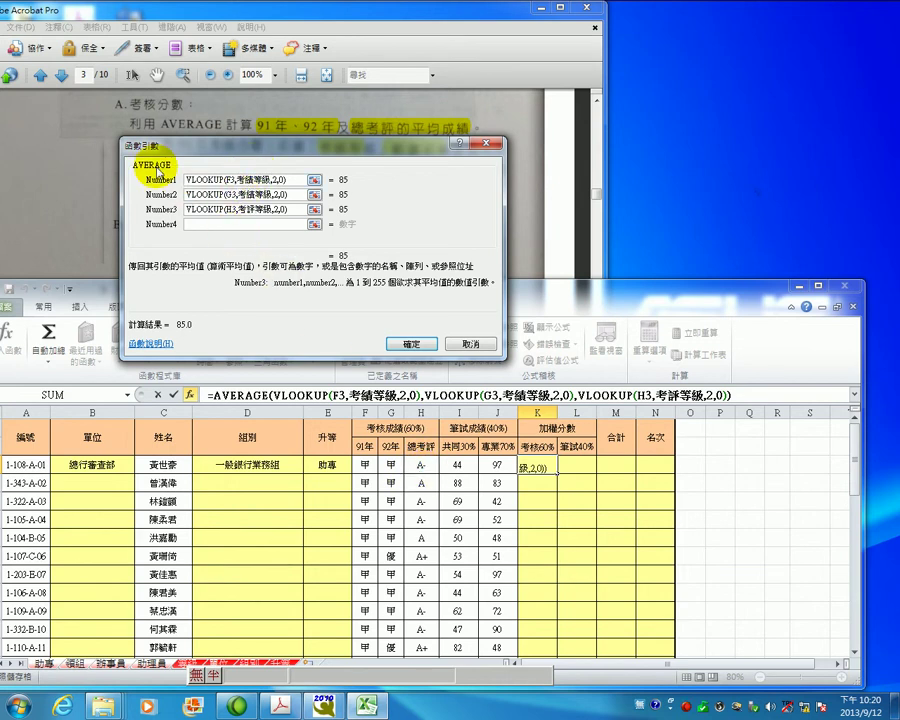
left_click(409, 343)
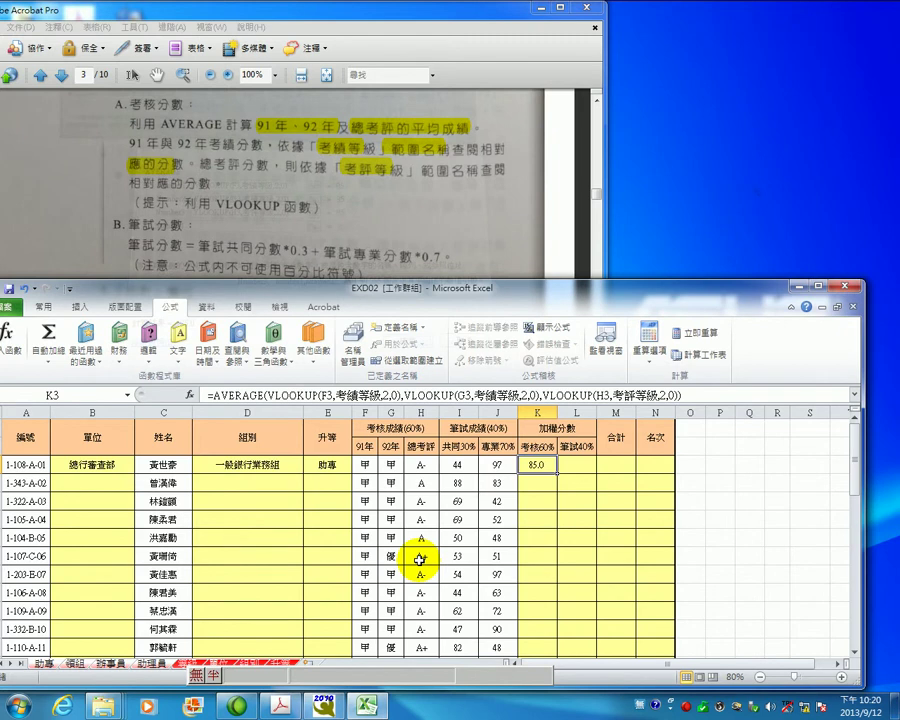
- Highlight the written-score rule 筆試共同分數*0.3 + 筆試專業分數*0.7 in the PDF, then select L3
left_click_drag(377, 287, 389, 374)
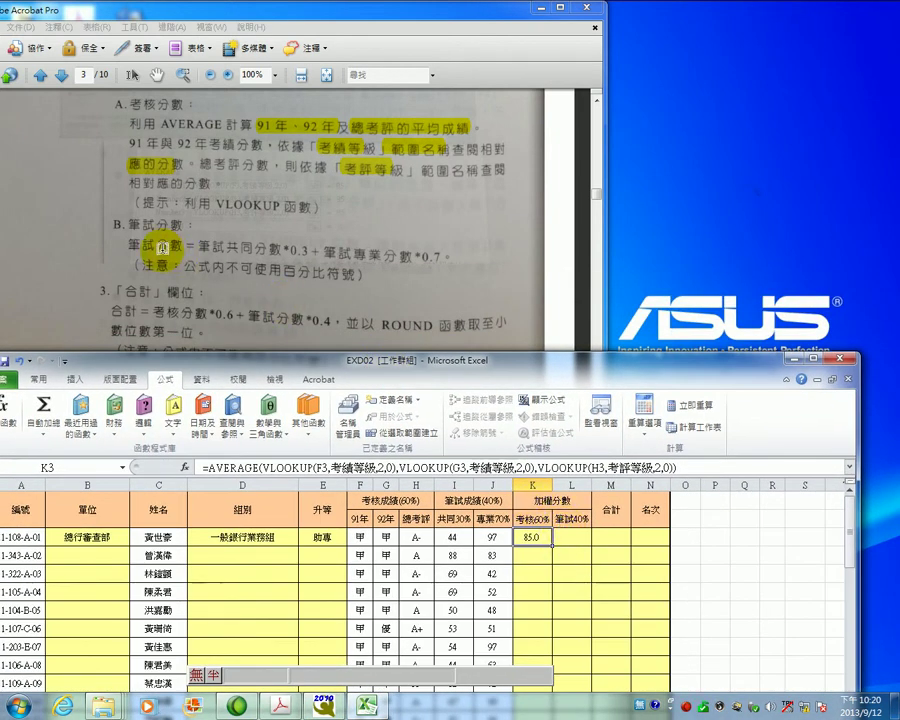
left_click_drag(197, 247, 441, 263)
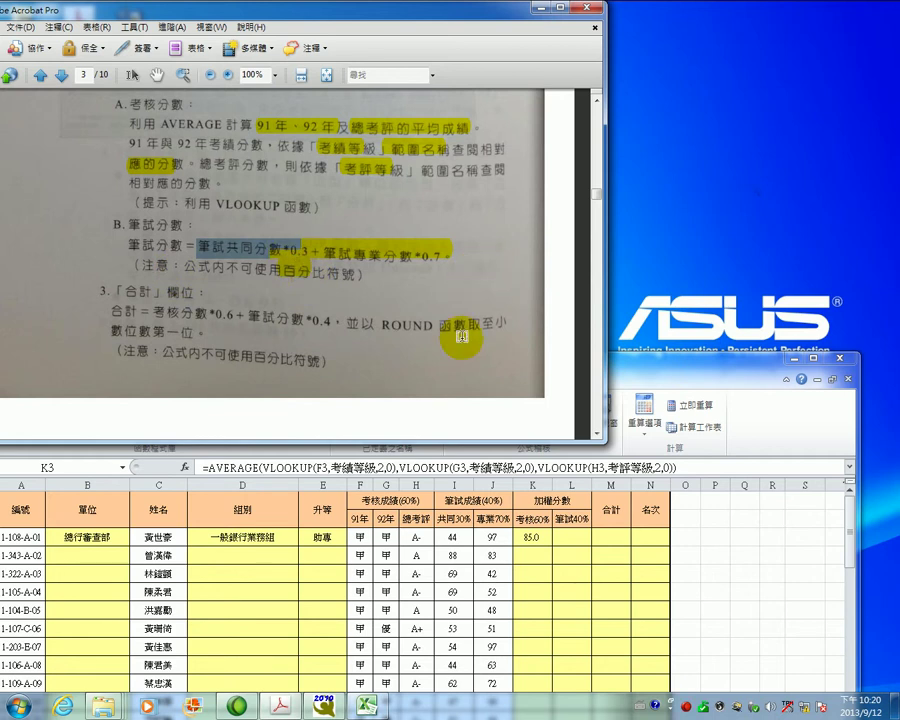
left_click(570, 541)
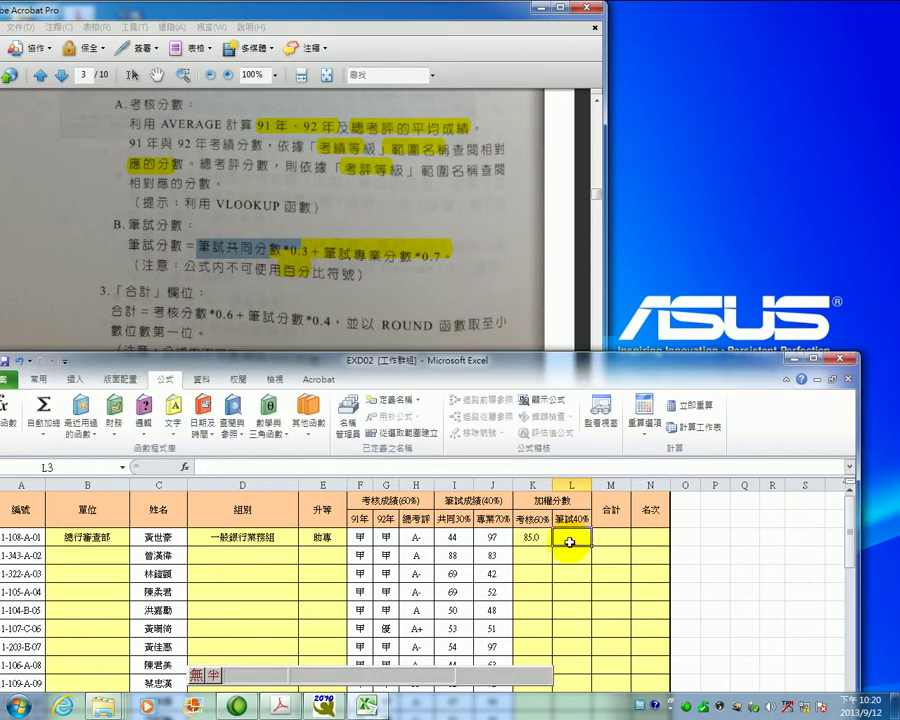
- Enter =I3*0.3+J3*0.7 in L3 for a written score of 81.1
double_click(575, 543)
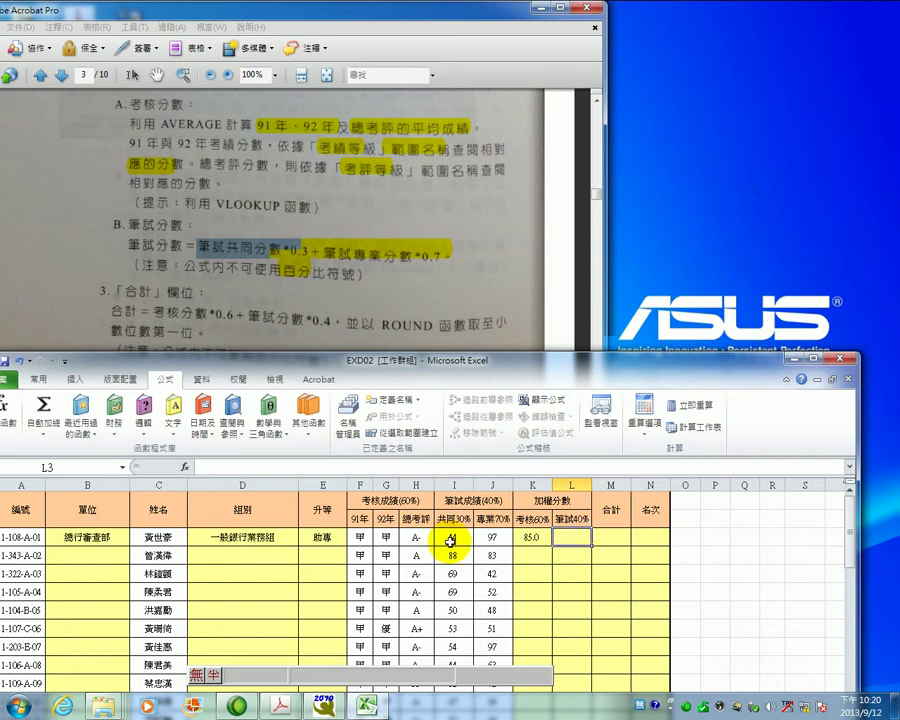
type("=")
left_click(453, 539)
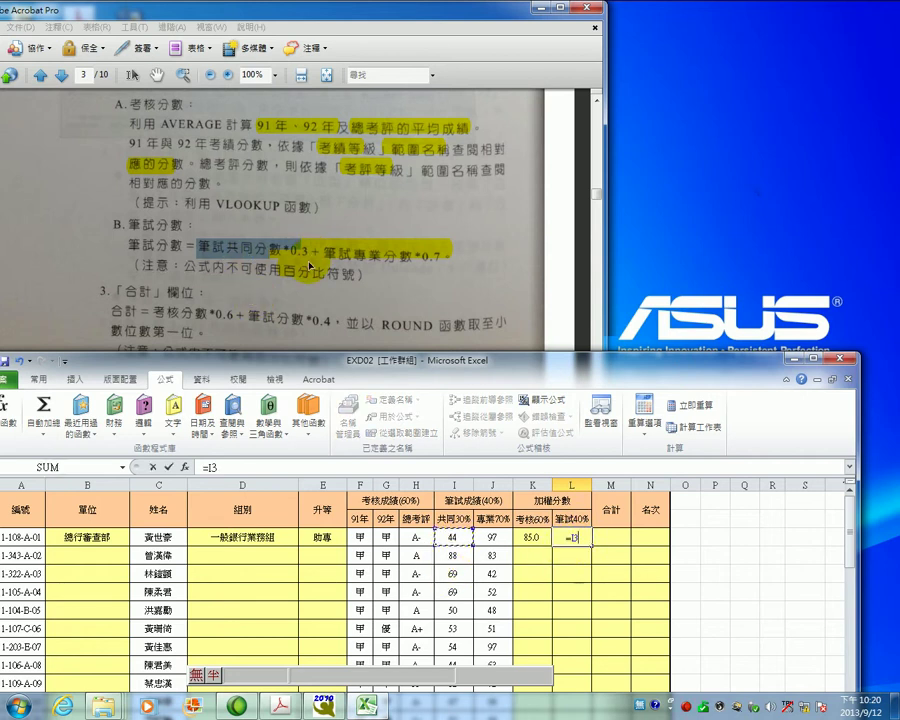
type("*0")
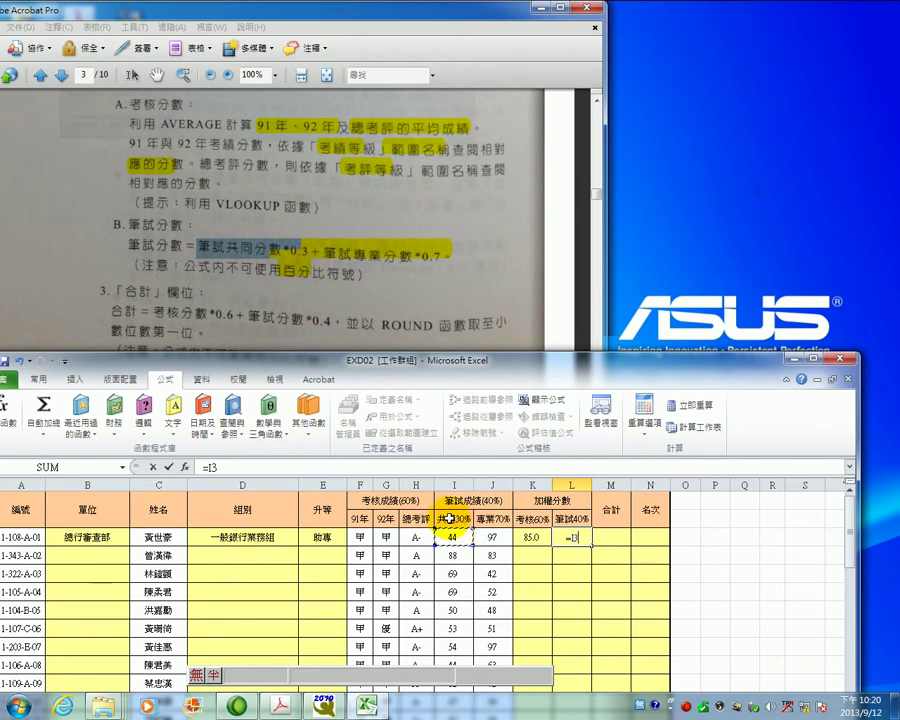
type(".3+")
left_click(493, 537)
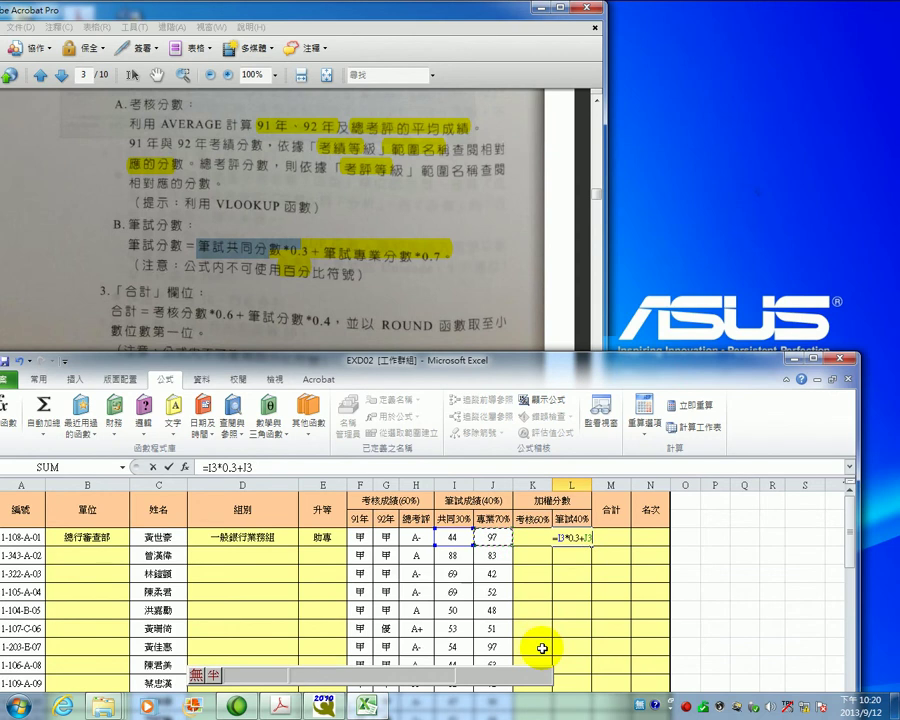
type("*0.7")
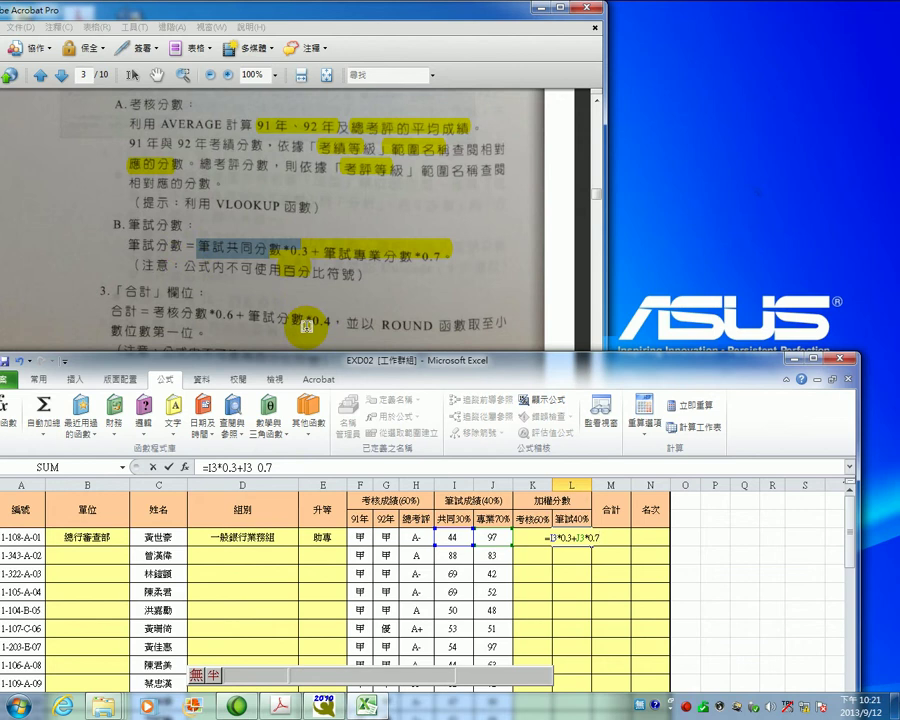
key("Return")
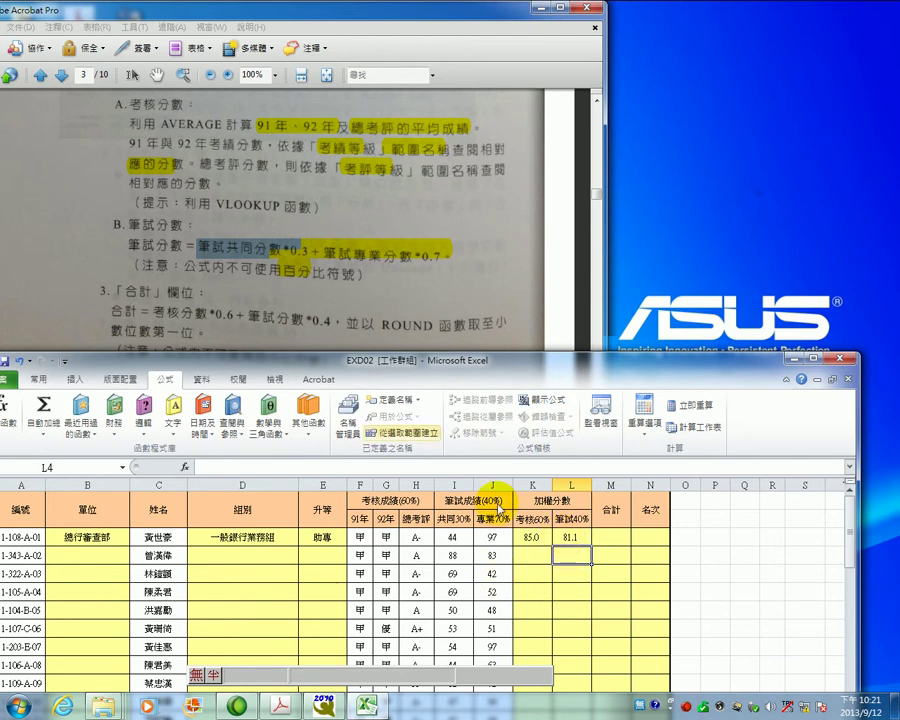
left_click(348, 412)
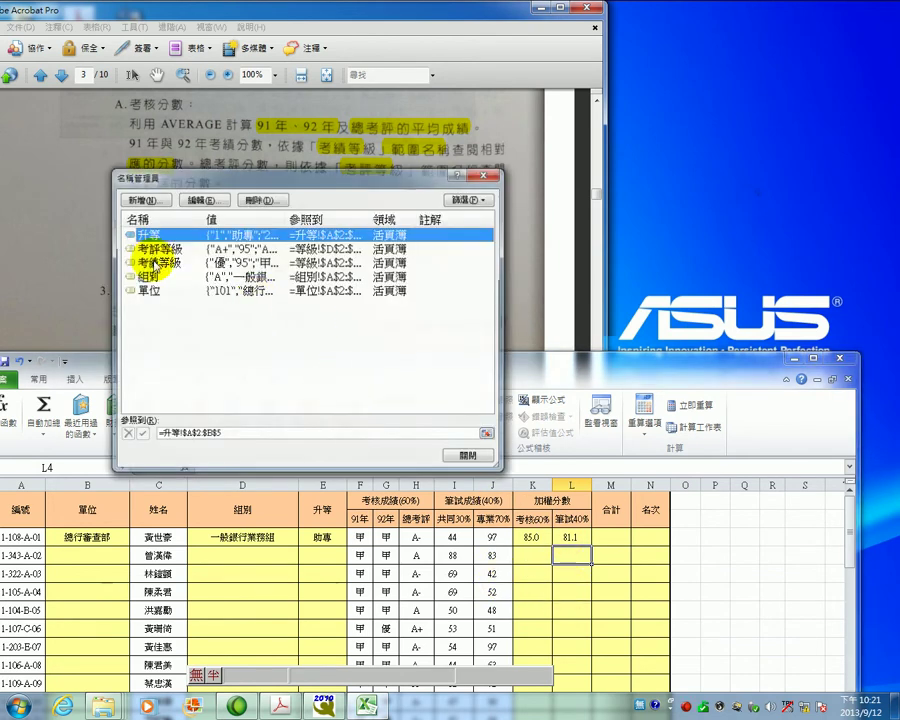
left_click(490, 176)
left_click(600, 540)
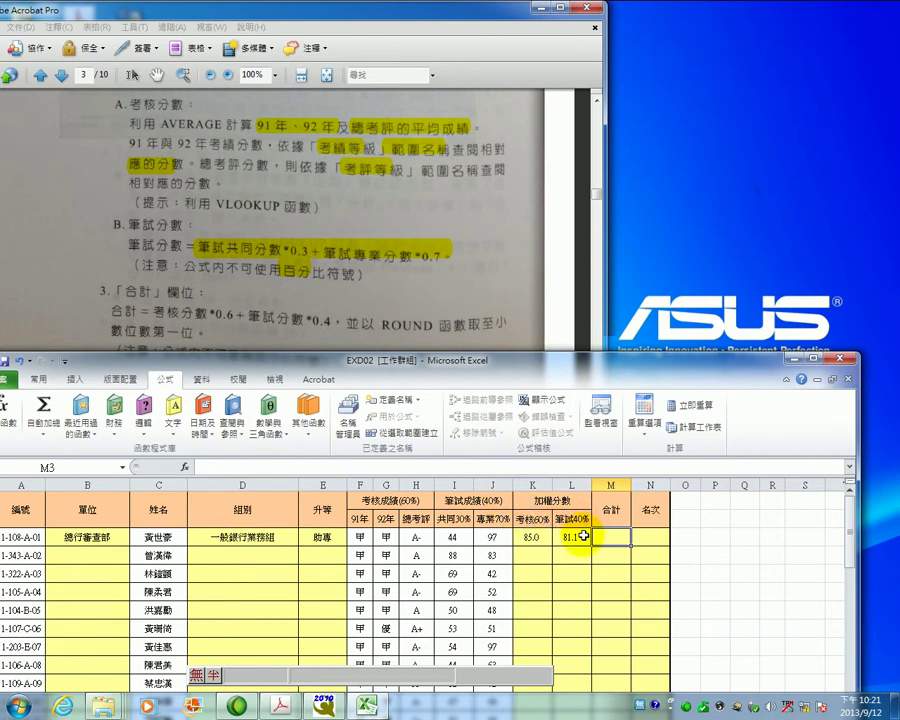
type("=")
- Type the M3 total as K3*0.6+L3*0.4, correcting the mistyped digits and I3 reference
left_click(529, 540)
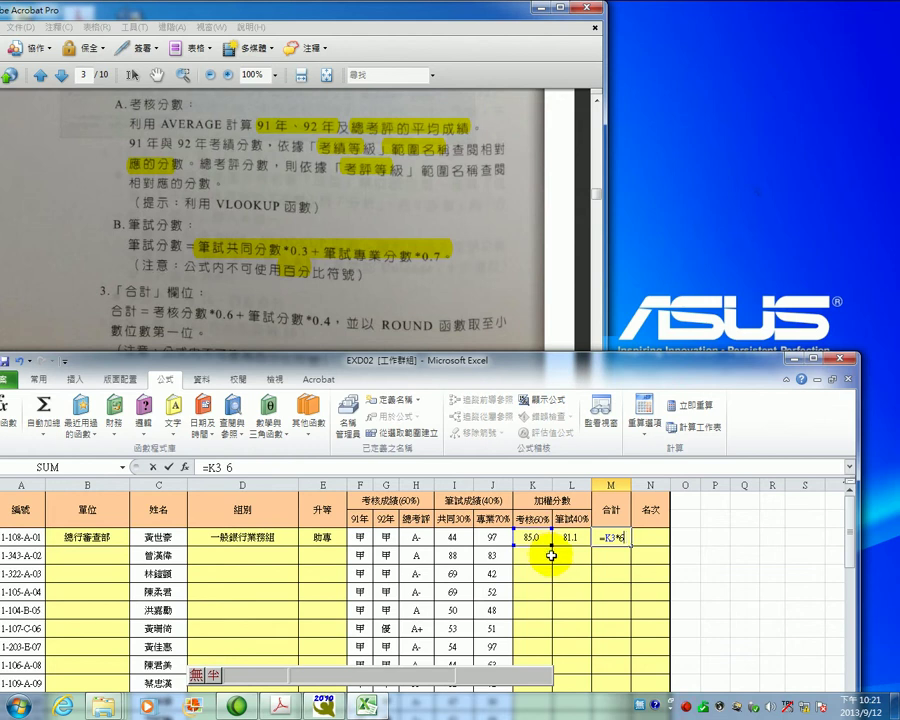
type("0.69+")
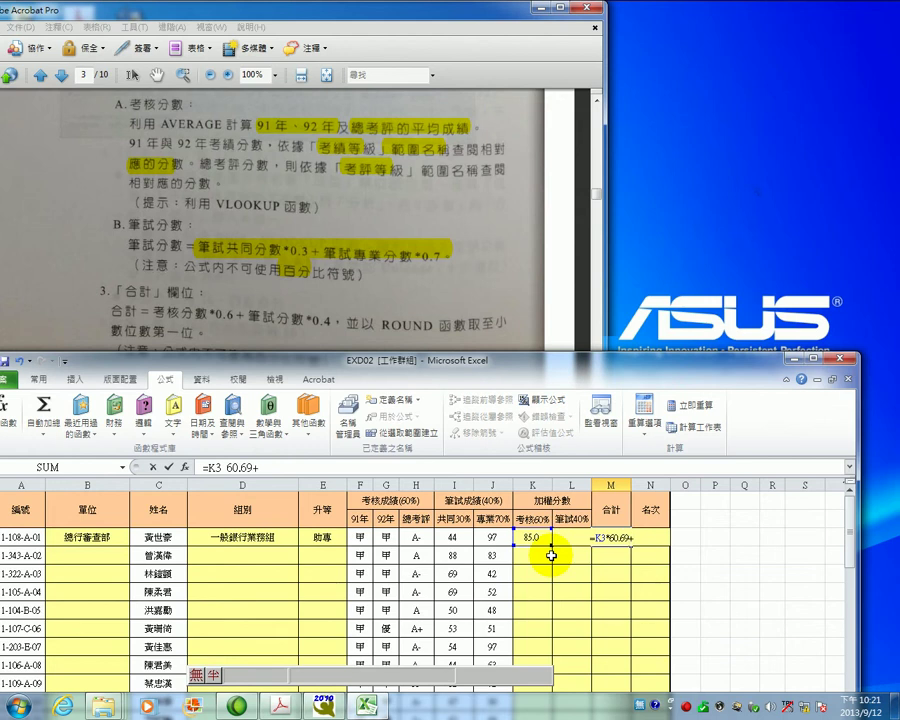
key("BackSpace")
key("BackSpace")
key("BackSpace")
key("BackSpace")
key("BackSpace")
type("0.6")
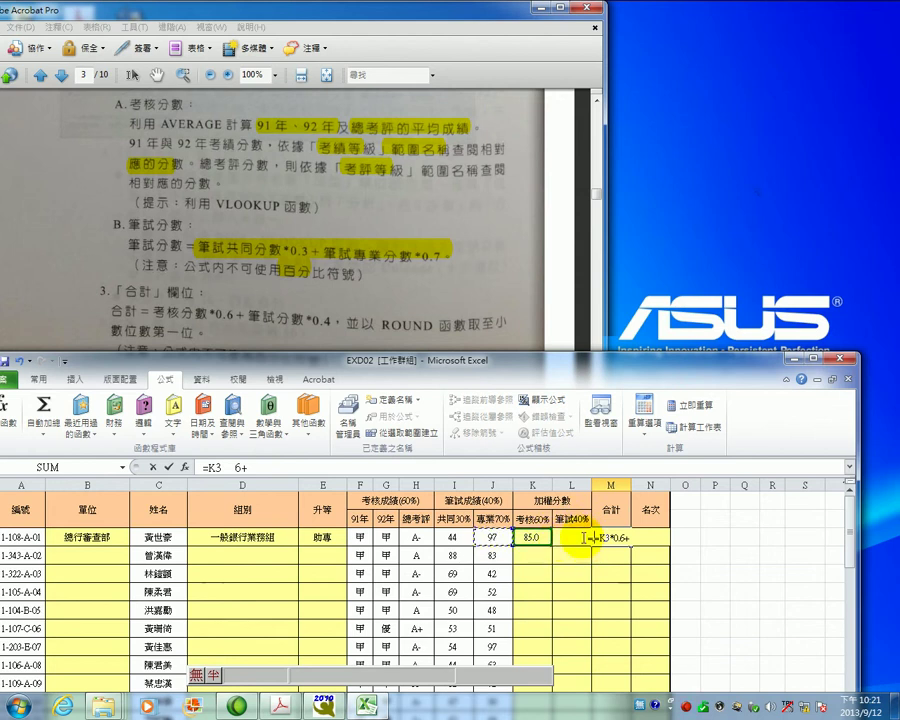
double_click(597, 538)
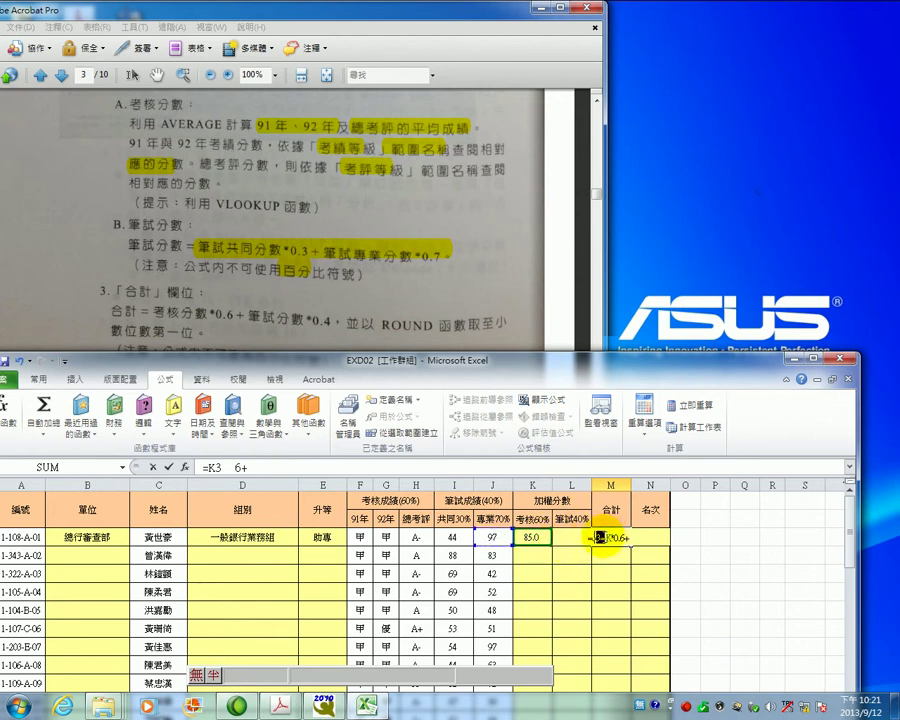
left_click(236, 468)
type("I3=")
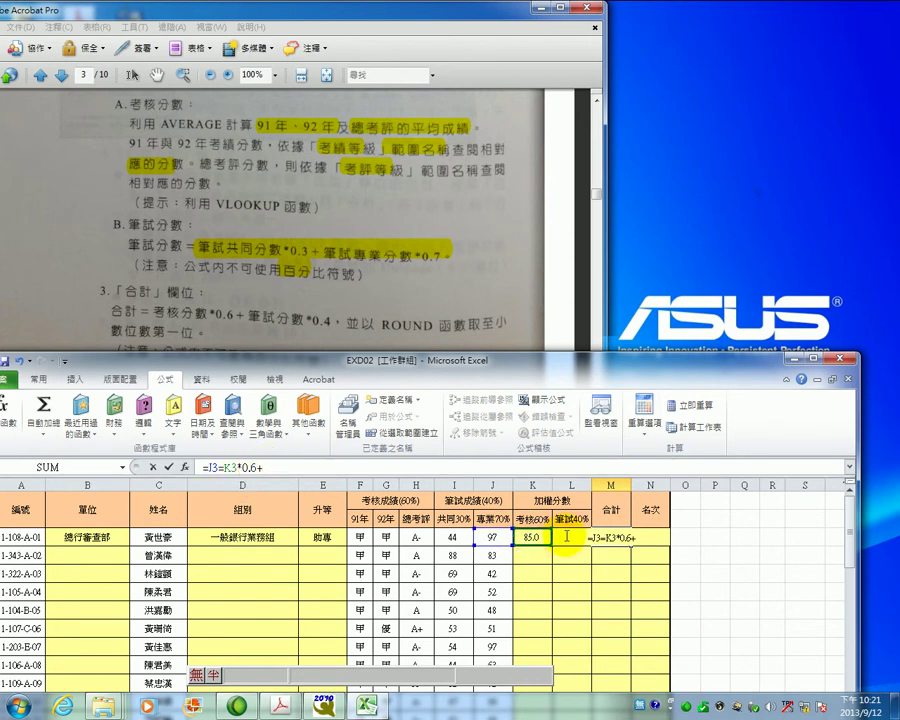
double_click(211, 468)
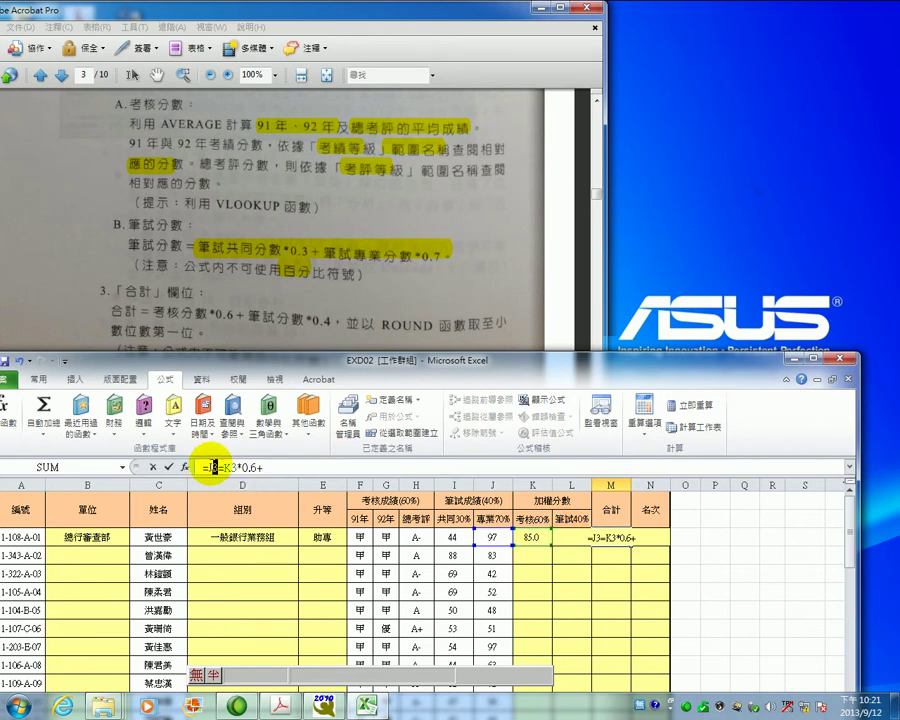
key("Delete")
key("Delete")
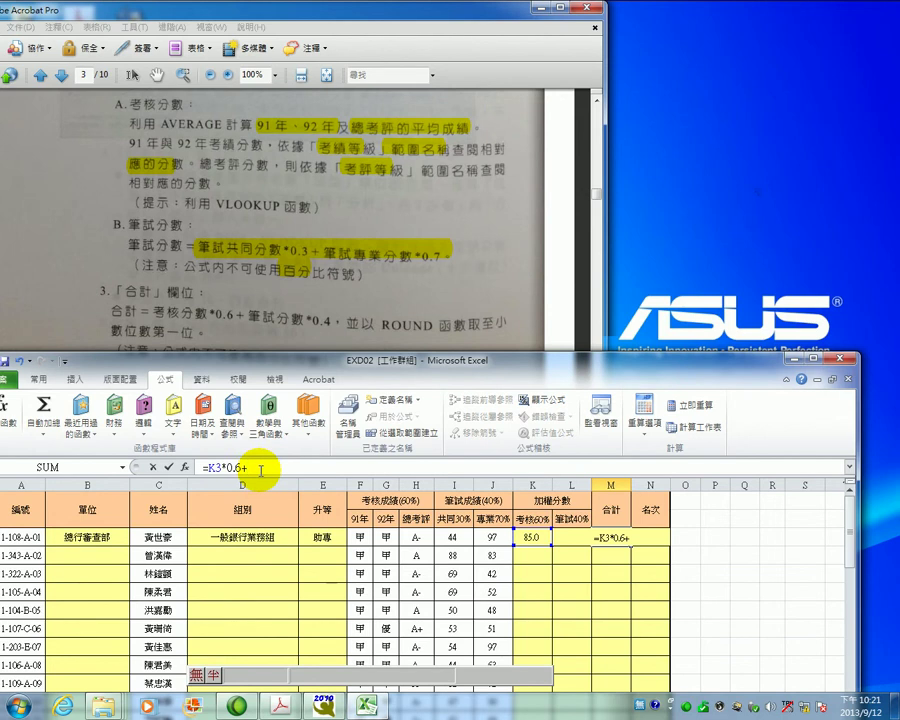
type("L3*")
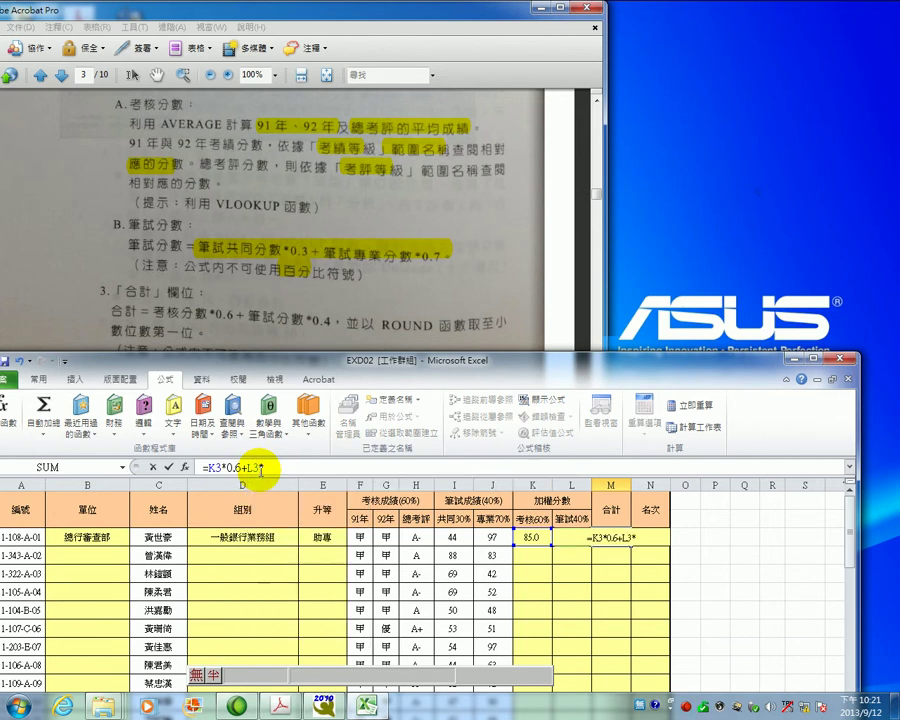
type("0.4")
- Commit M3's weighted total, then reopen it and clear the expression
key("Return")
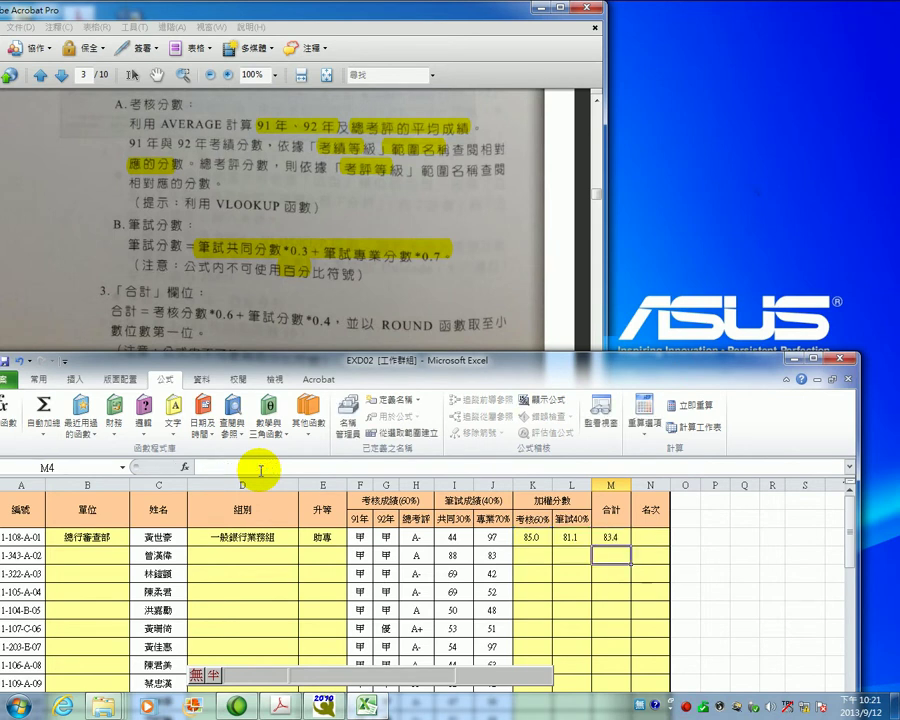
left_click_drag(237, 364, 238, 395)
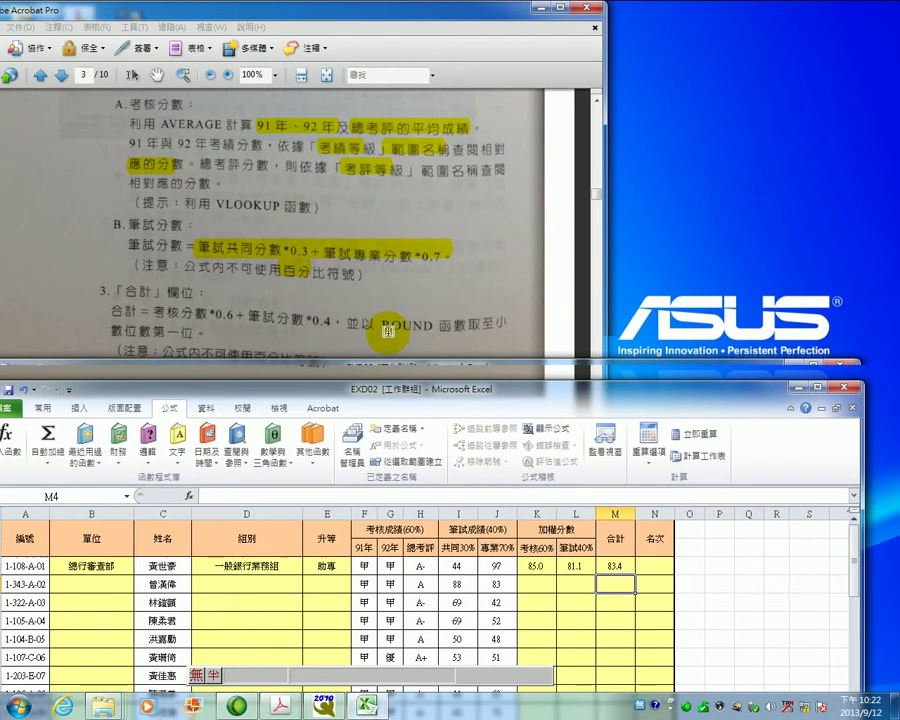
left_click(619, 566)
double_click(262, 495)
mouse_move(259, 495)
left_mouse_down()
mouse_move(213, 495)
mouse_move(300, 495)
left_mouse_up()
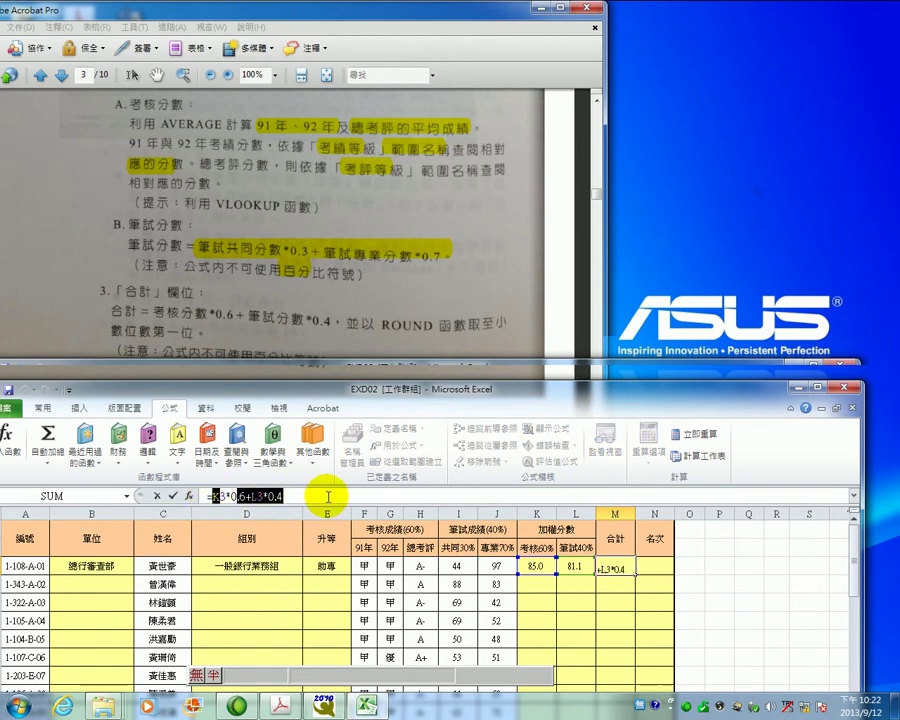
key("BackSpace")
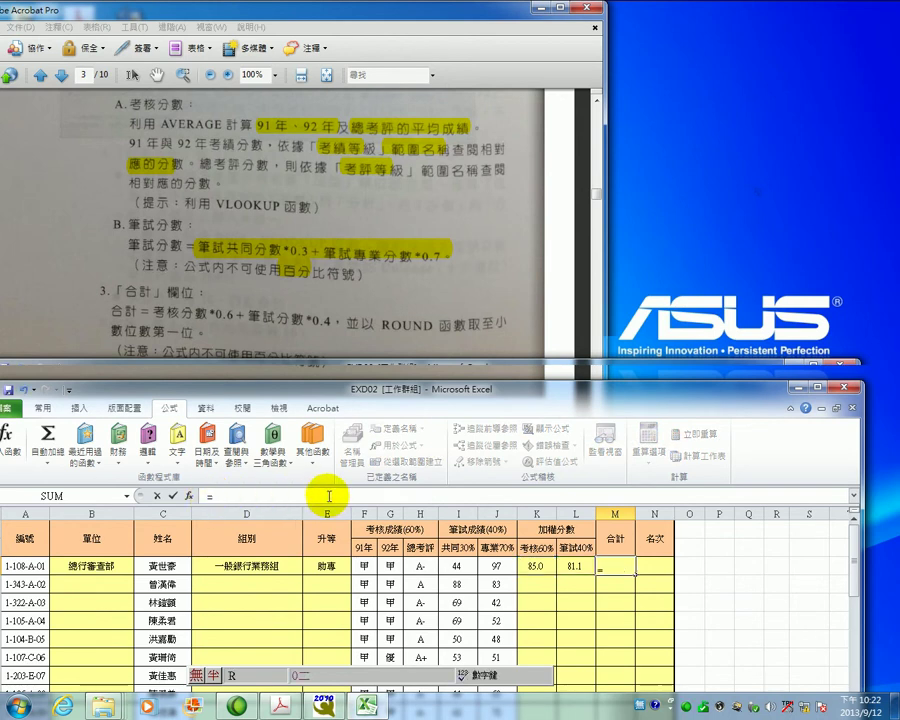
- Rewrite M3 as =ROUND(K3*0.6+L3*0.4,1) so the total shows 83.4
type("ROUND")
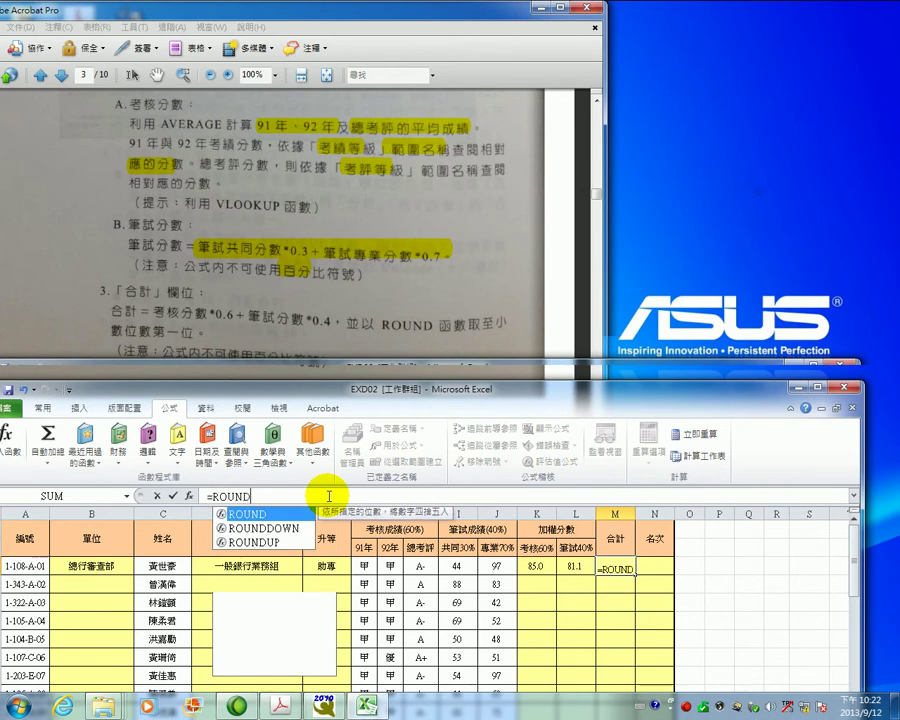
type("(")
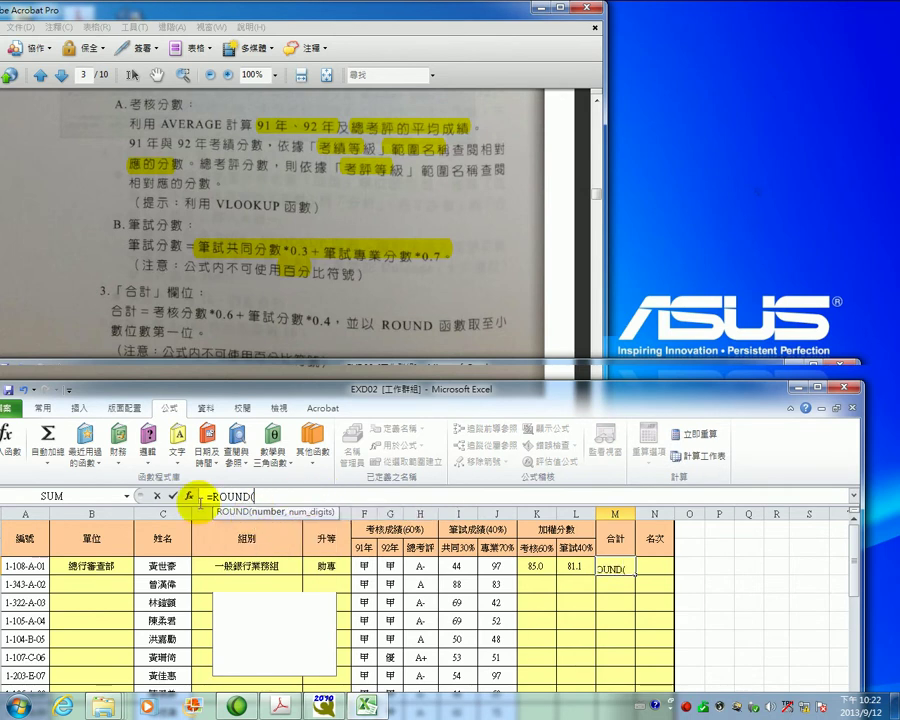
left_click(188, 496)
type("K3*0.6+L3*0.4")
mouse_move(261, 271)
left_mouse_down()
mouse_move(449, 335)
mouse_move(435, 433)
left_mouse_up()
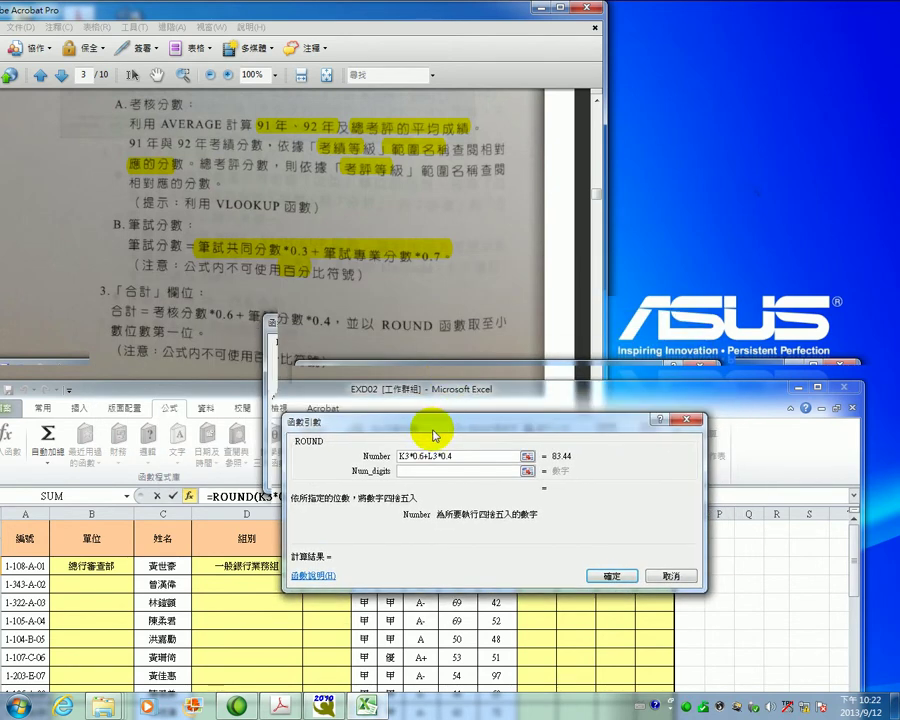
left_click(432, 471)
type("1")
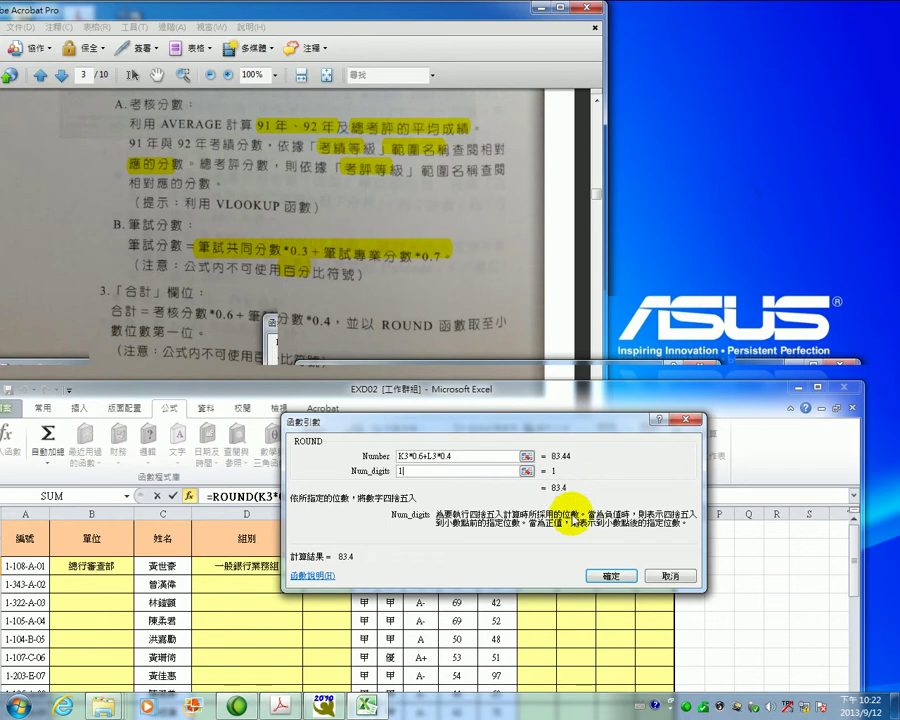
left_click(609, 576)
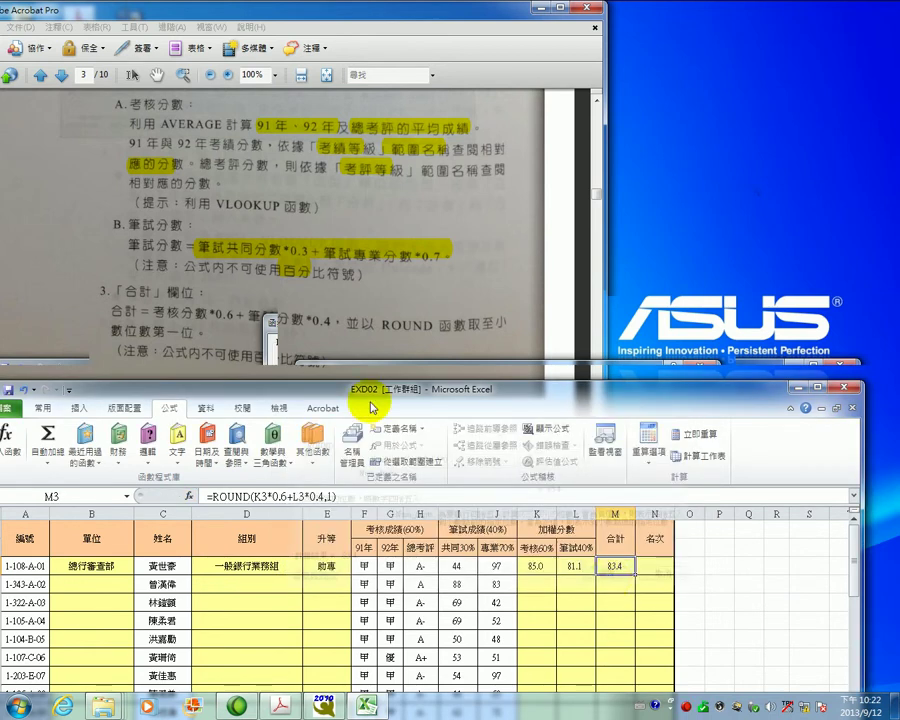
- Scroll the PDF to page 4's RANK.EQ ranking instruction, then select N3 in the workbook
left_click(354, 362)
scroll(368, 309, "down", 1)
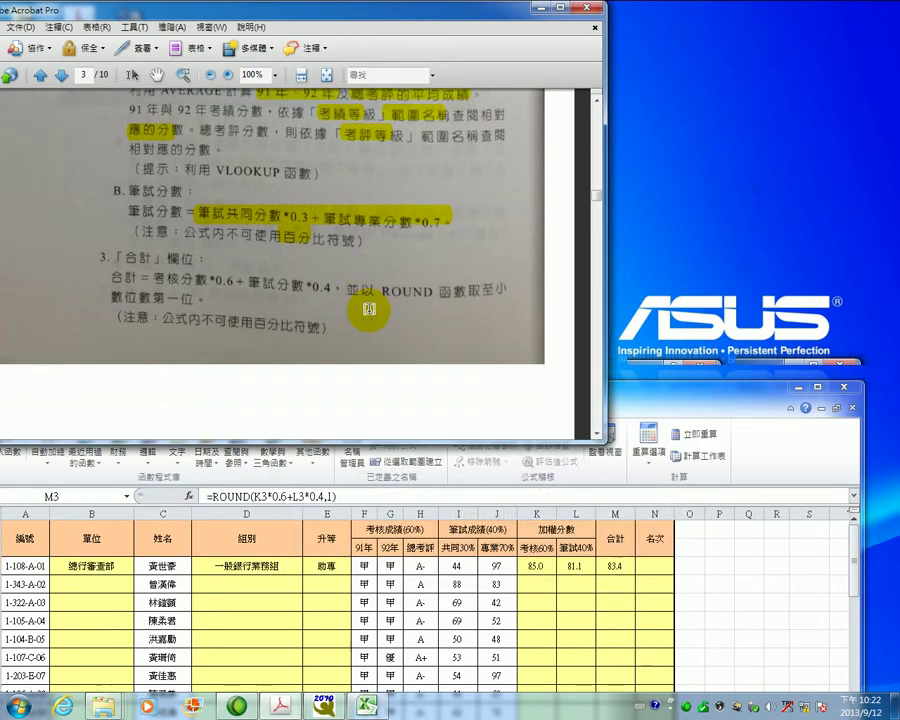
scroll(350, 308, "down", 2)
scroll(350, 310, "down", 5)
scroll(349, 311, "down", 1)
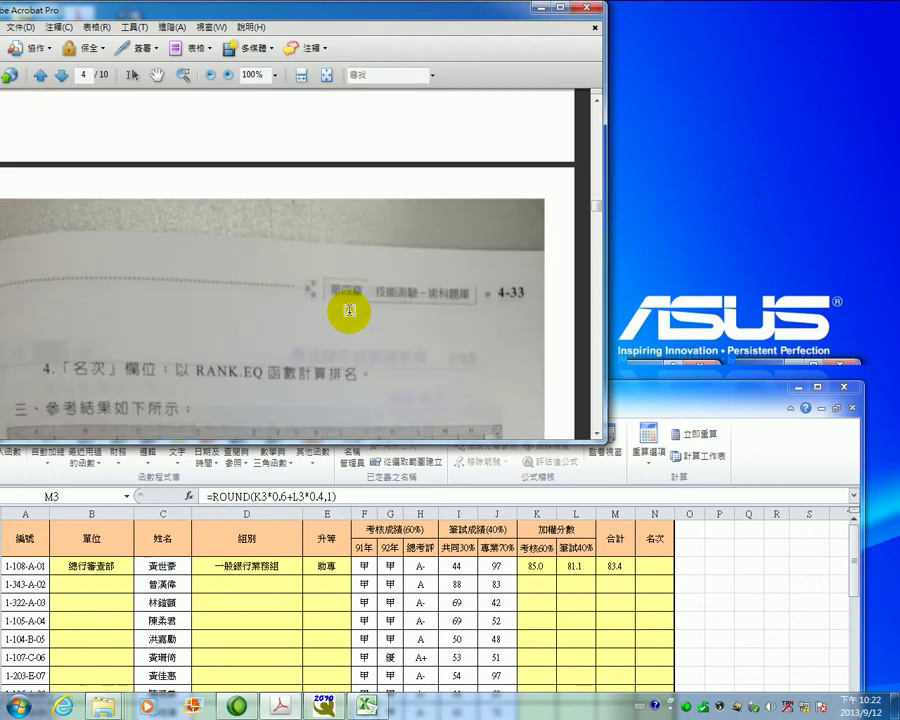
scroll(349, 311, "down", 1)
scroll(346, 310, "down", 1)
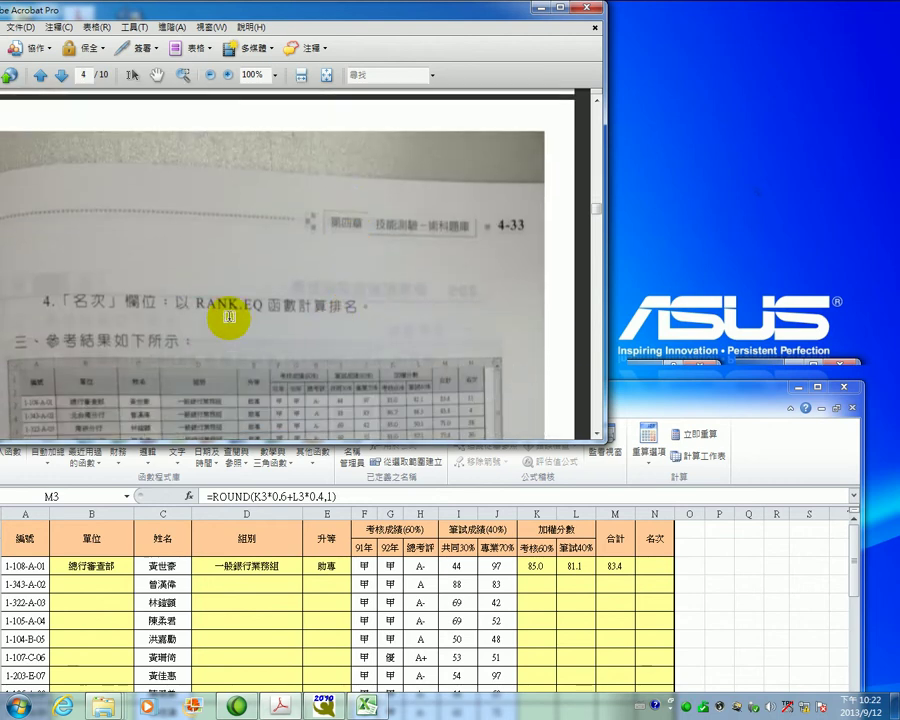
scroll(260, 316, "down", 1)
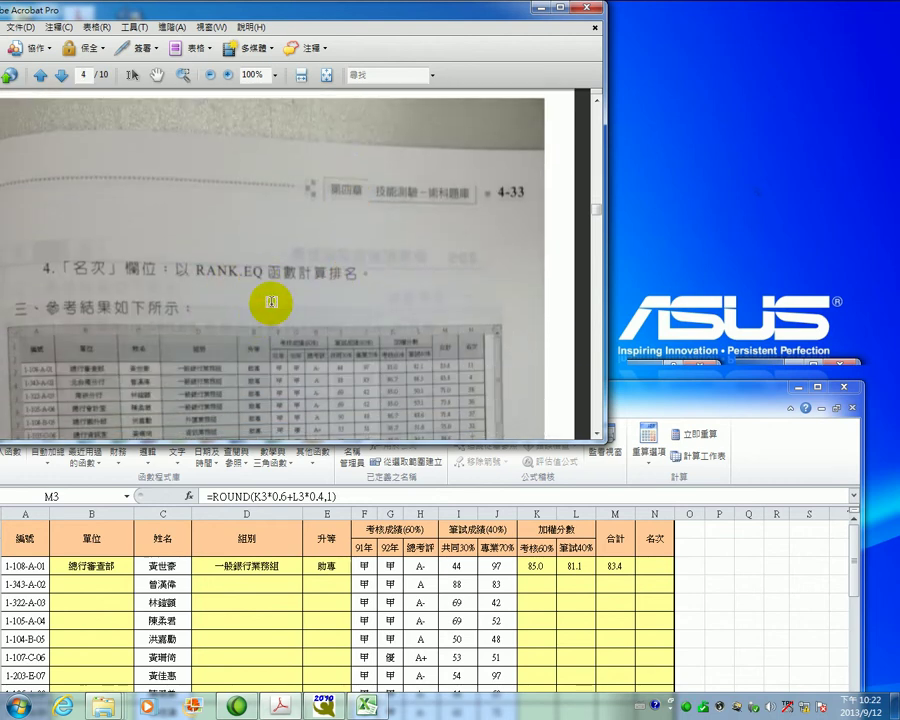
left_click(648, 565)
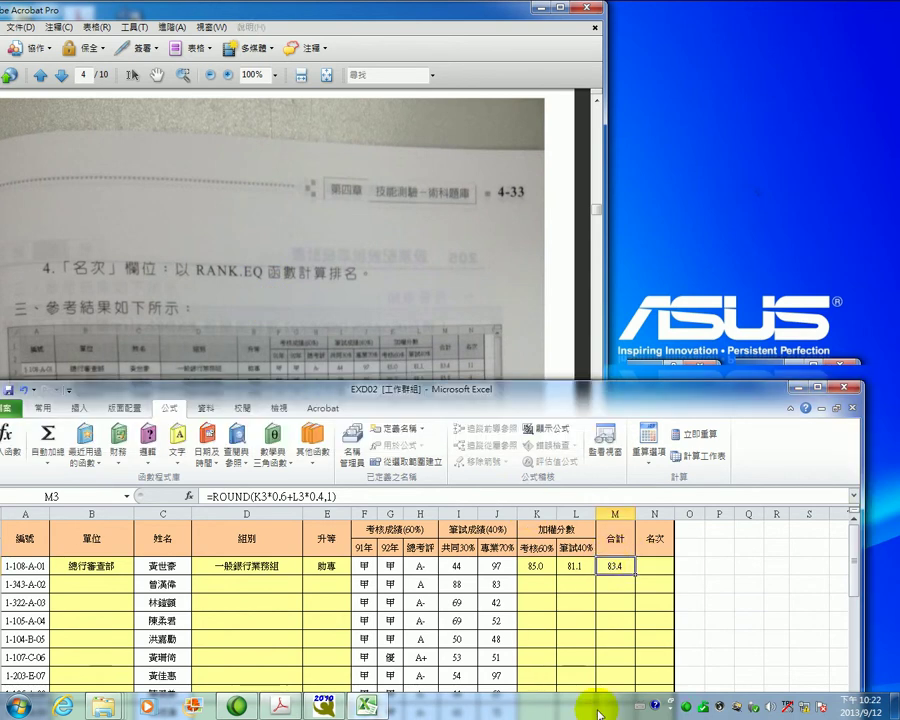
left_click(645, 565)
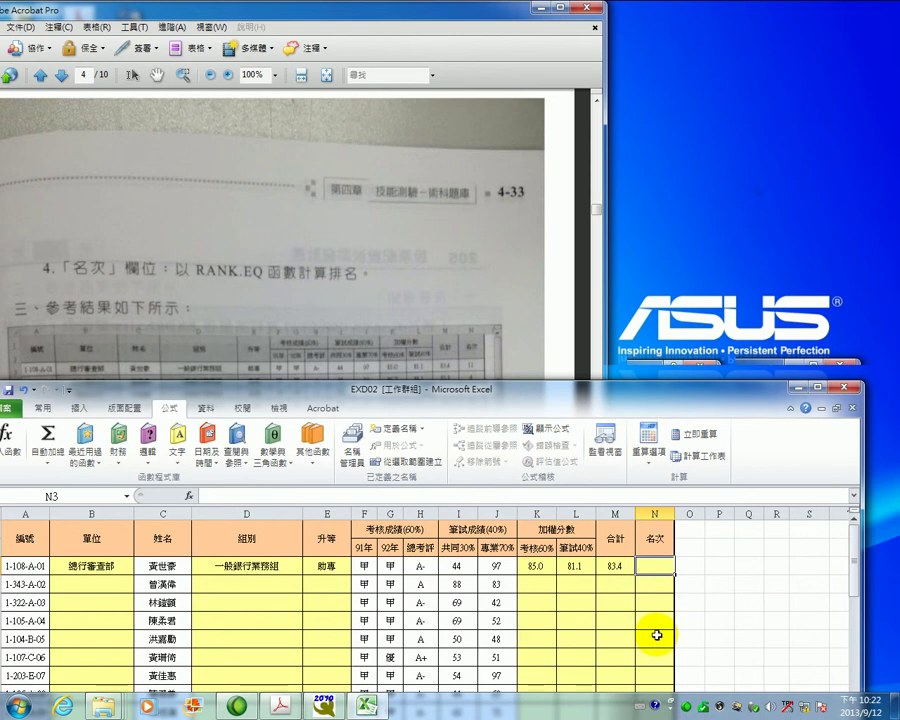
- Start =RANK.EQ in N3 with M3's 83.4 as the number to rank
type("=")
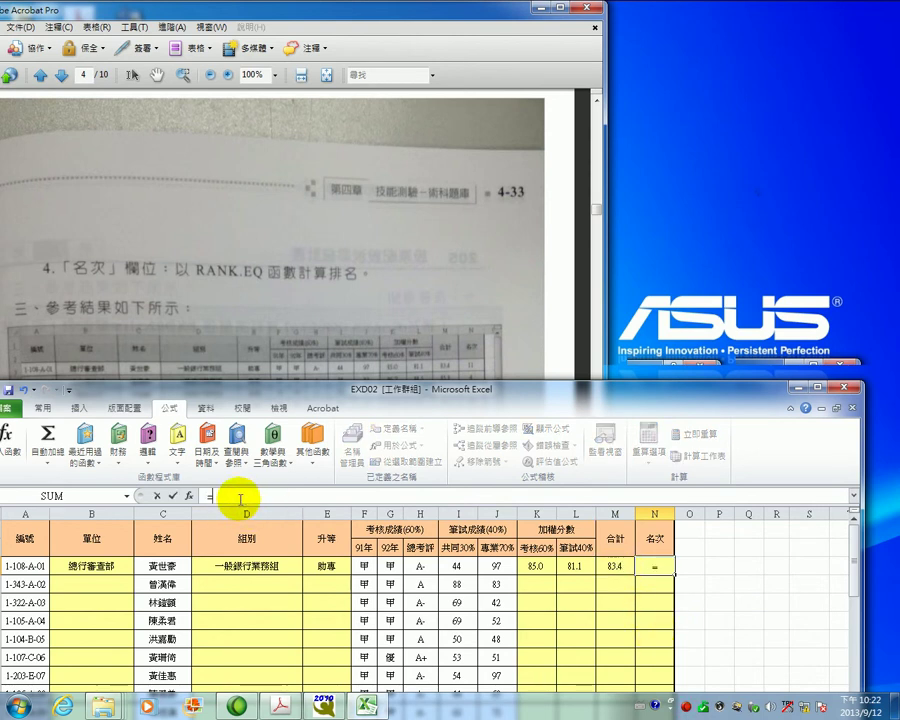
type("RANK")
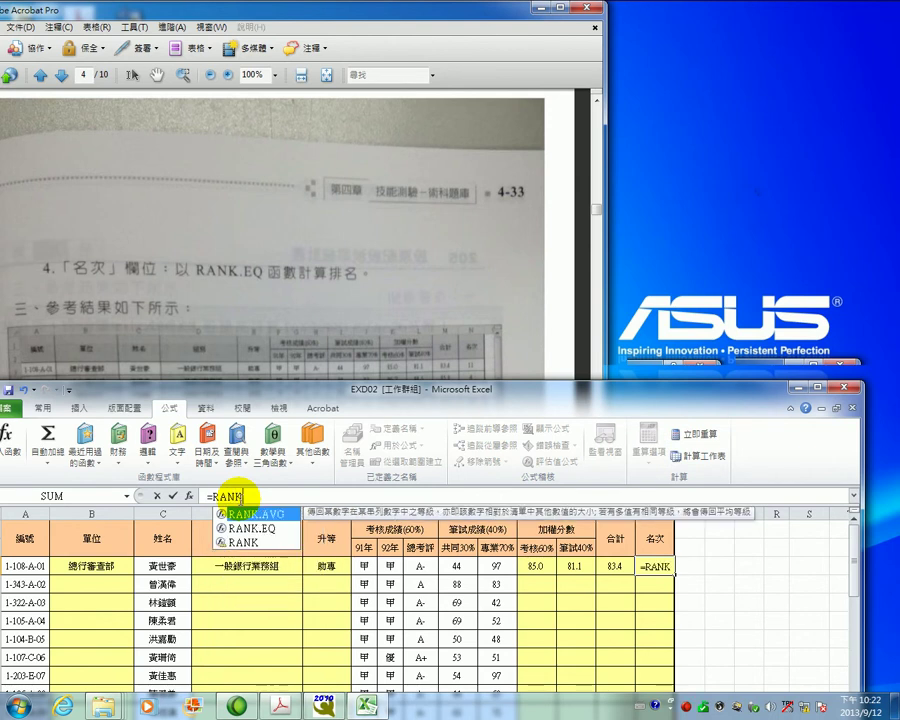
double_click(282, 528)
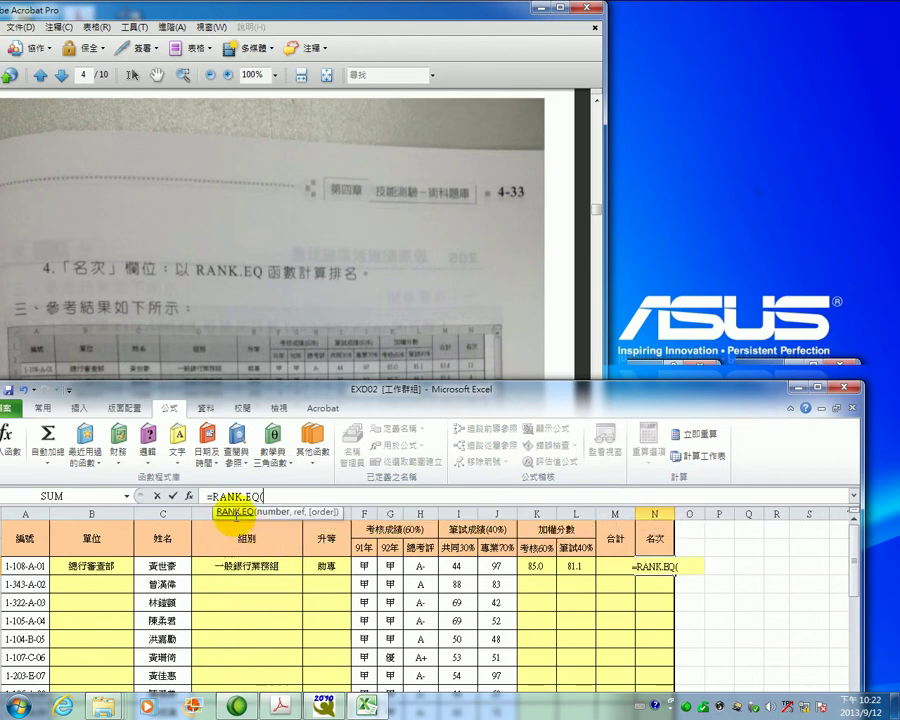
left_click(188, 497)
left_click_drag(412, 410, 411, 310)
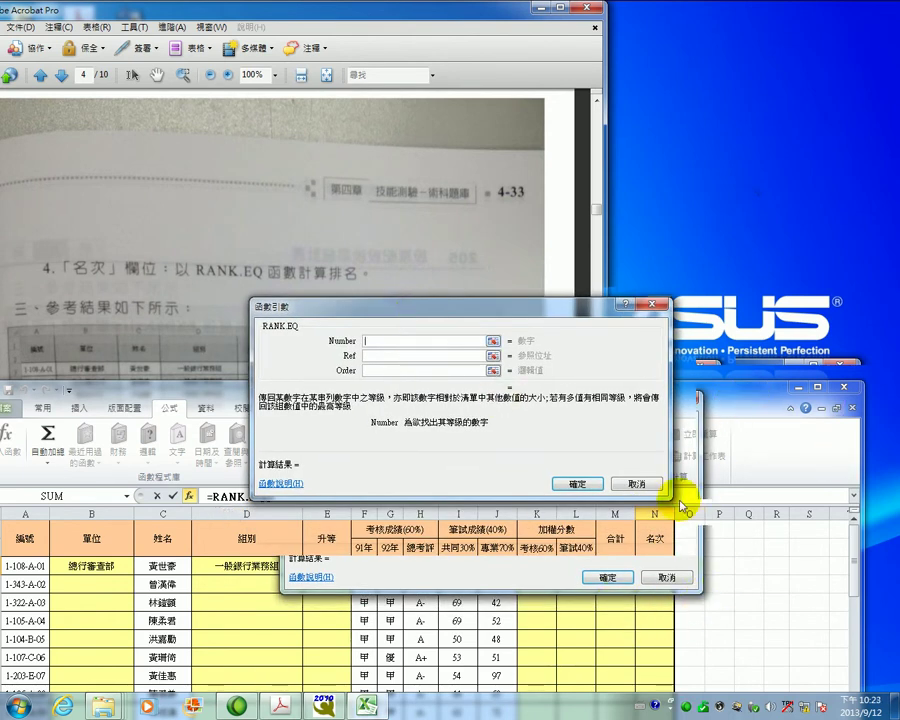
left_click_drag(550, 307, 355, 270)
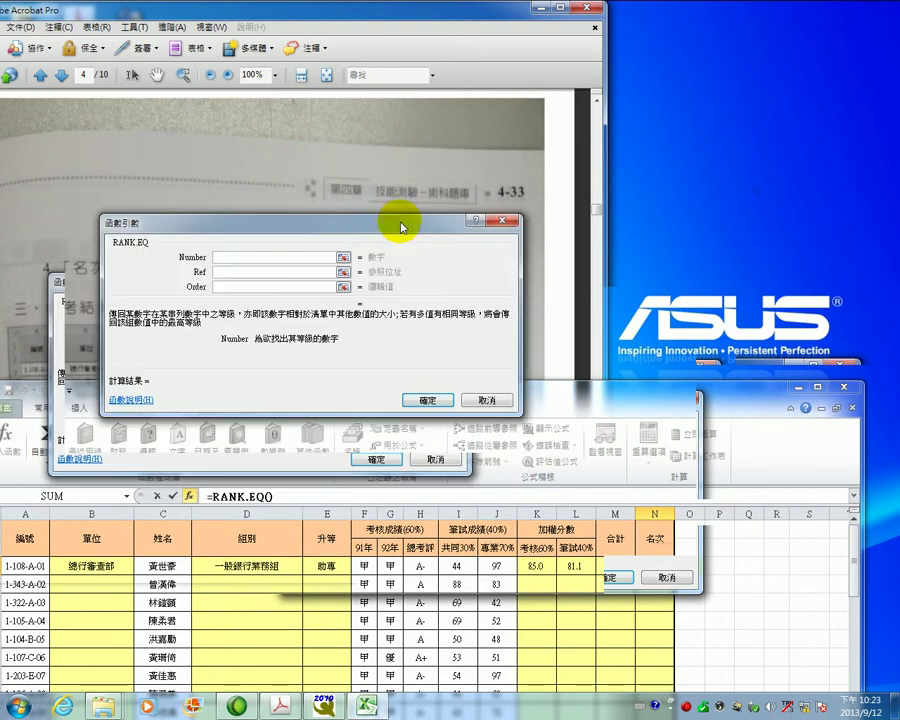
left_click(732, 468)
left_click_drag(732, 468, 744, 384)
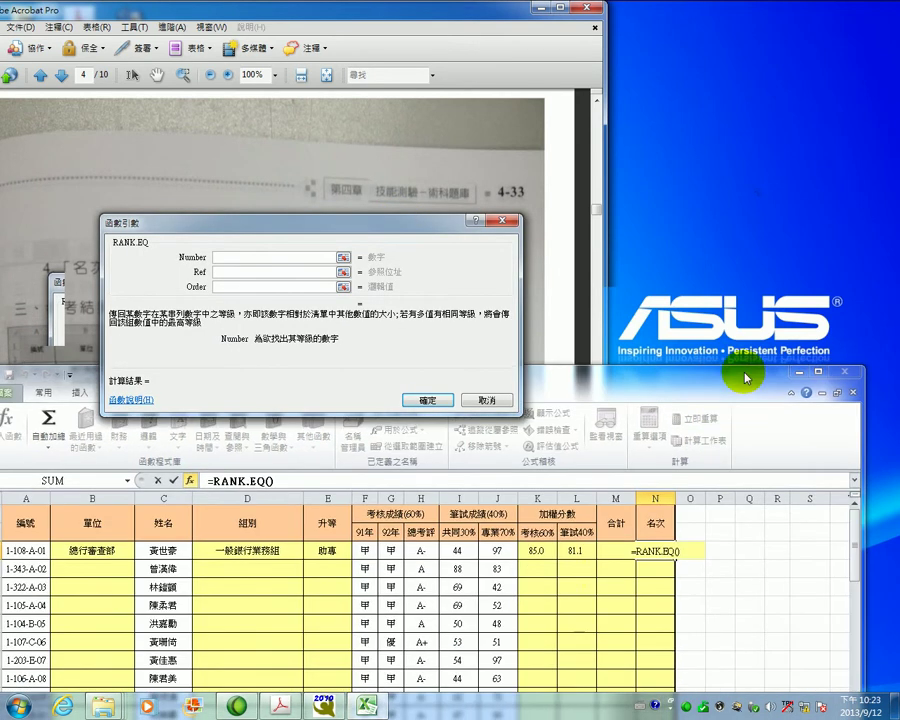
left_click(607, 552)
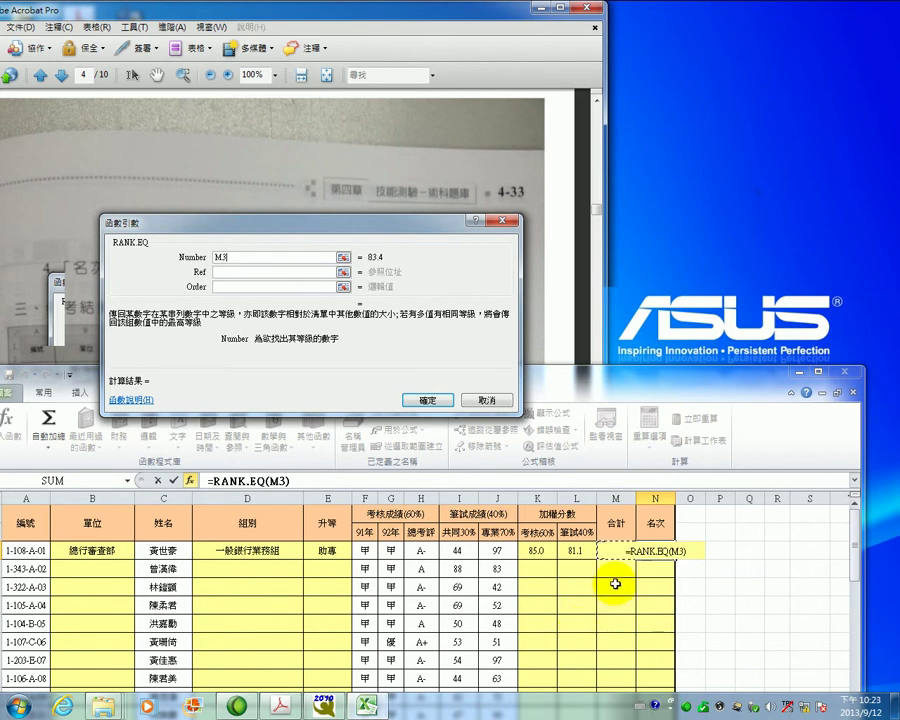
- Set the RANK.EQ reference range to M3:M40
left_click(216, 272)
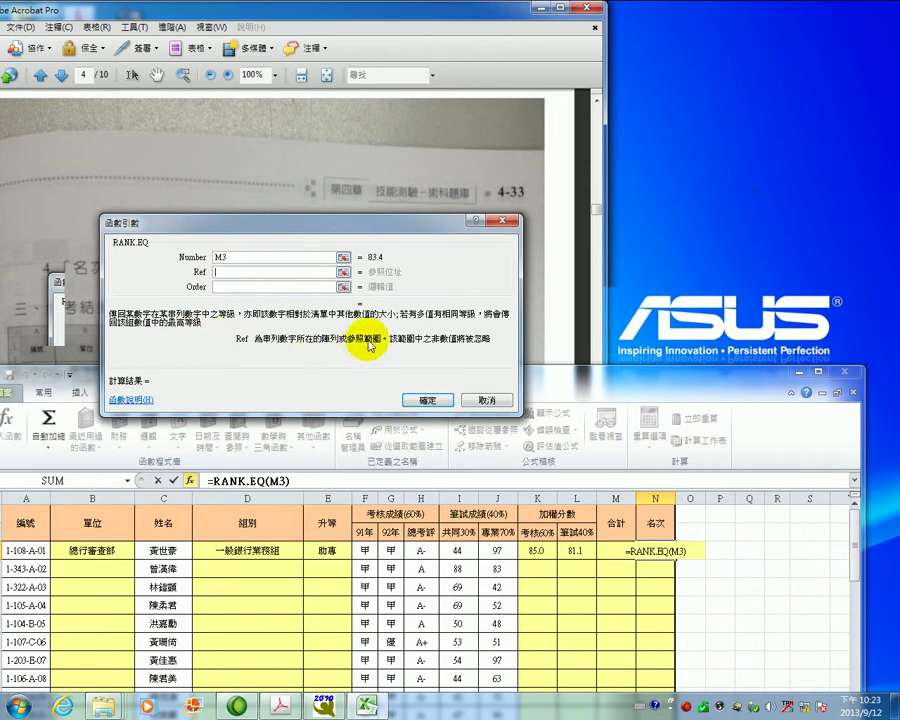
left_click_drag(605, 550, 850, 562)
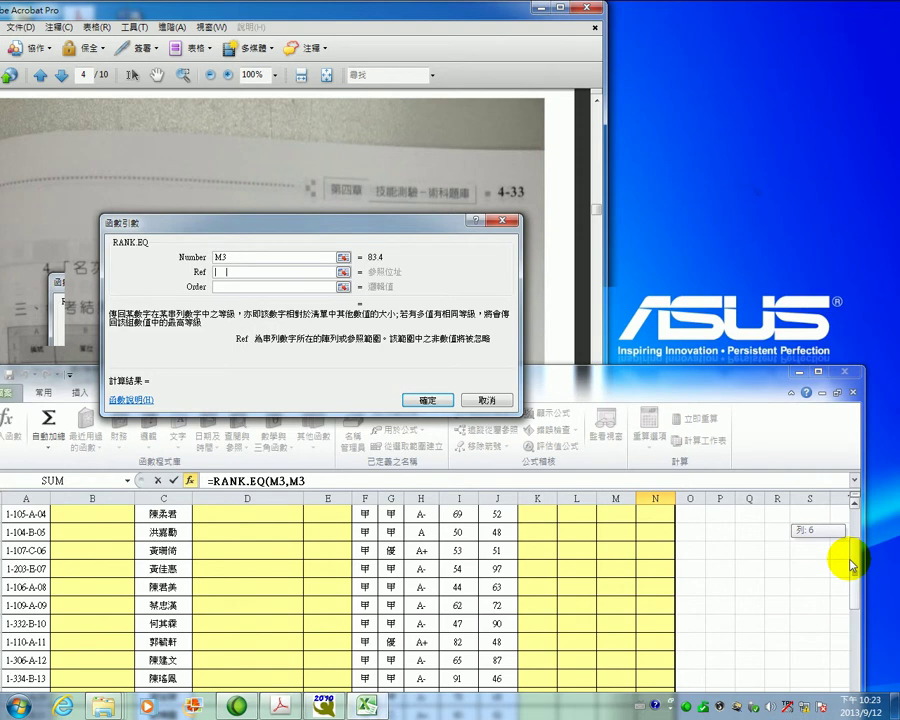
key("ctrl+shift+Down")
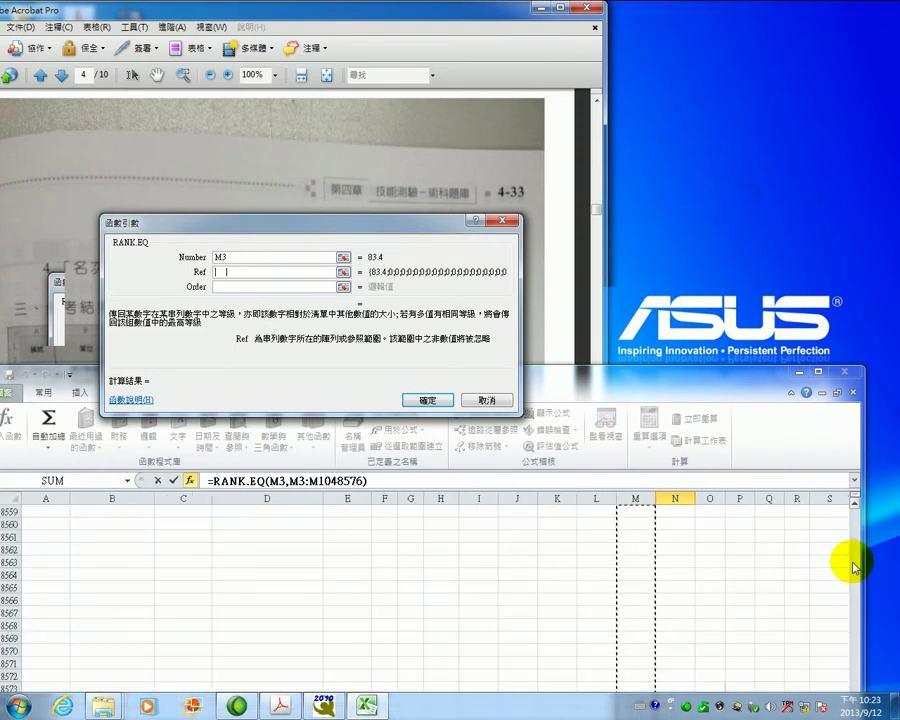
scroll(830, 620, "up", 20)
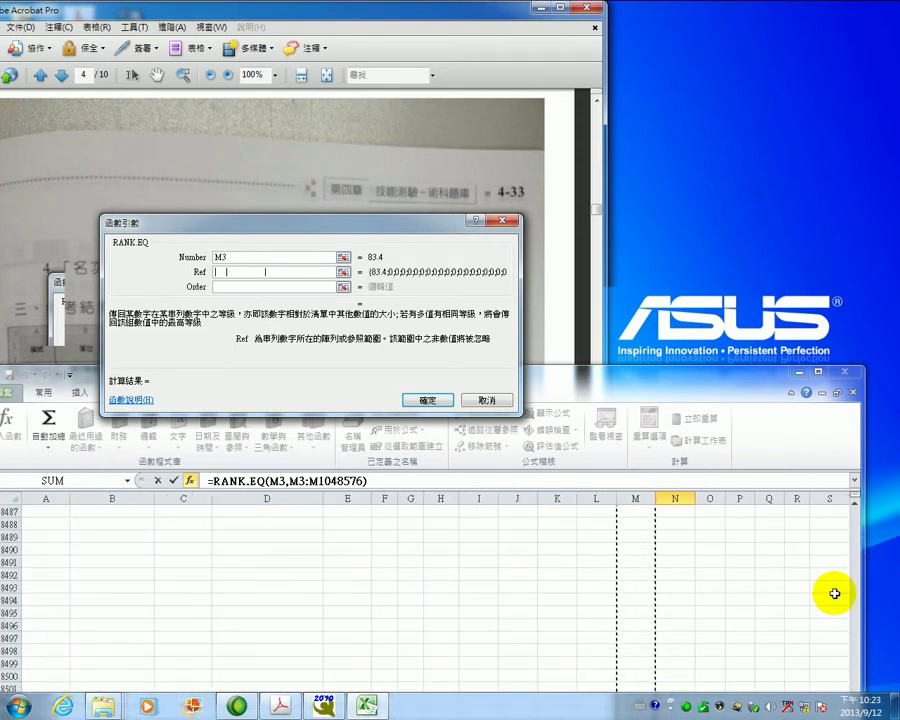
left_click_drag(755, 370, 749, 250)
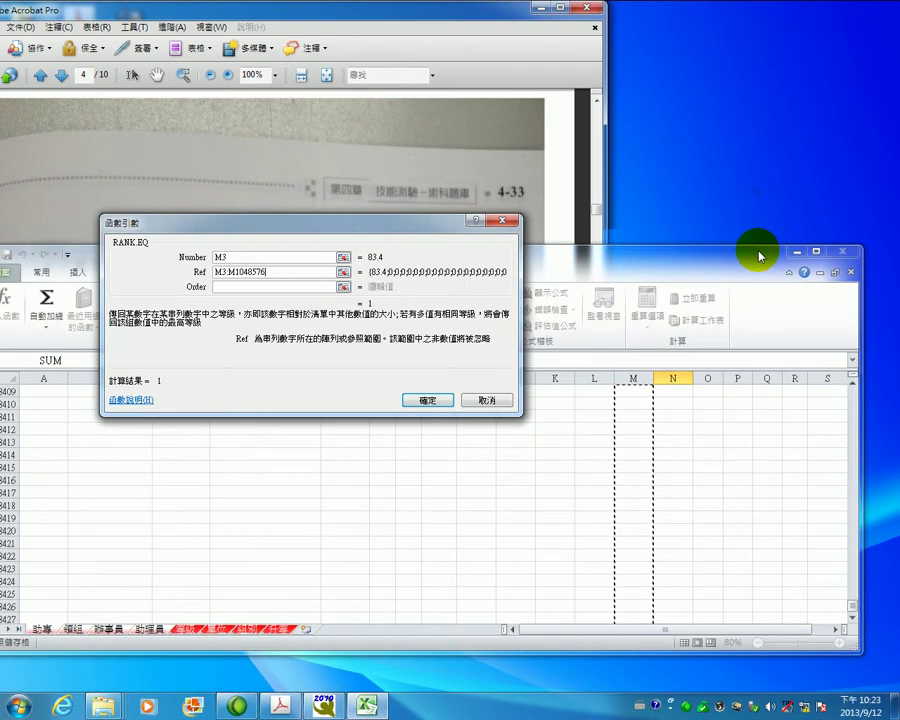
left_click_drag(853, 603, 870, 405)
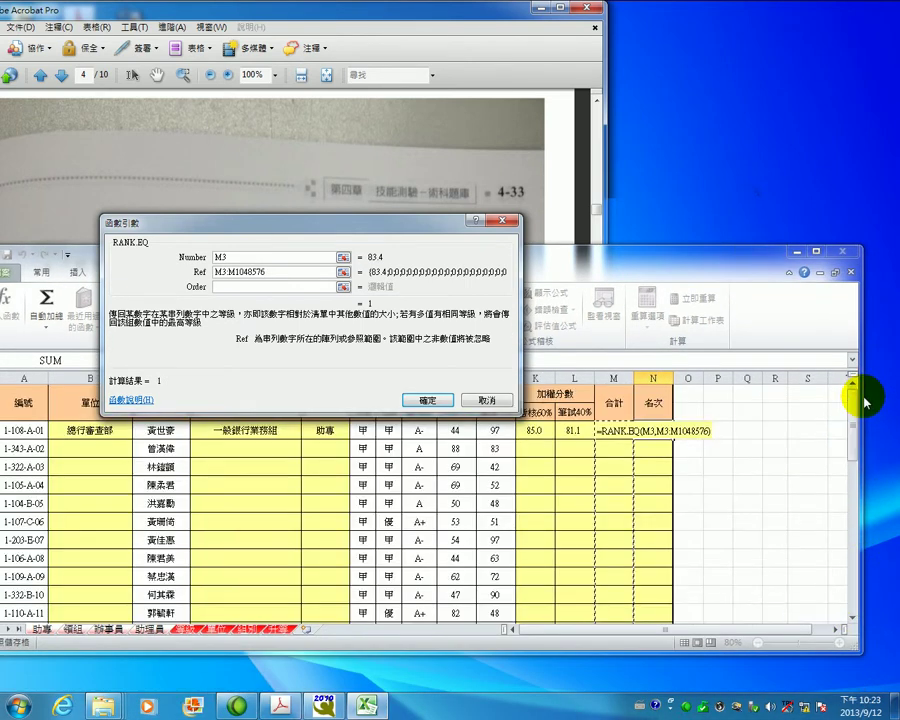
left_click(605, 432)
scroll(615, 509, "down", 9)
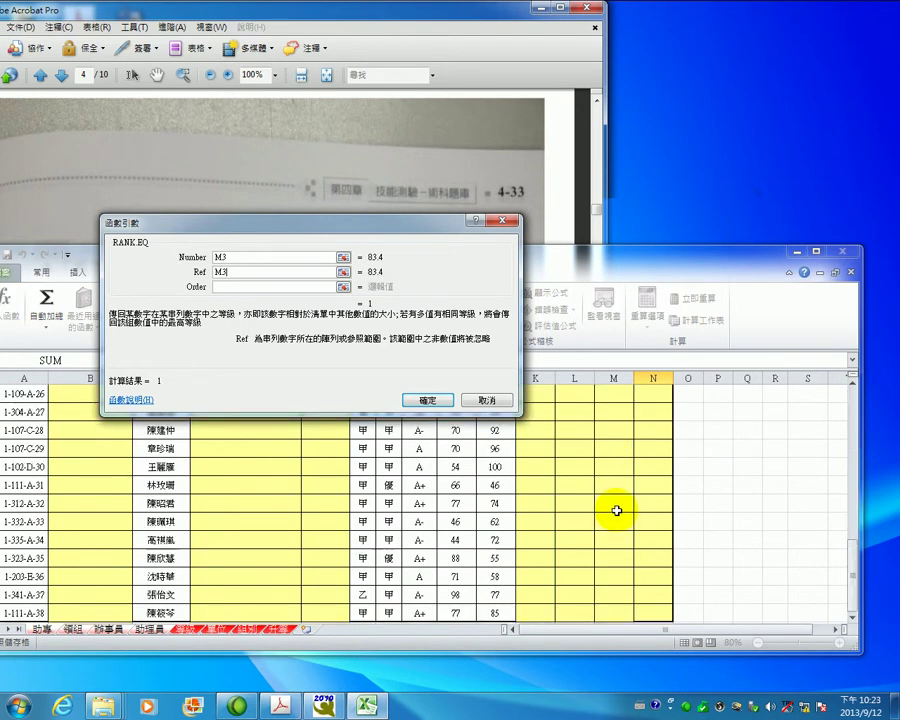
left_click_drag(617, 510, 593, 688)
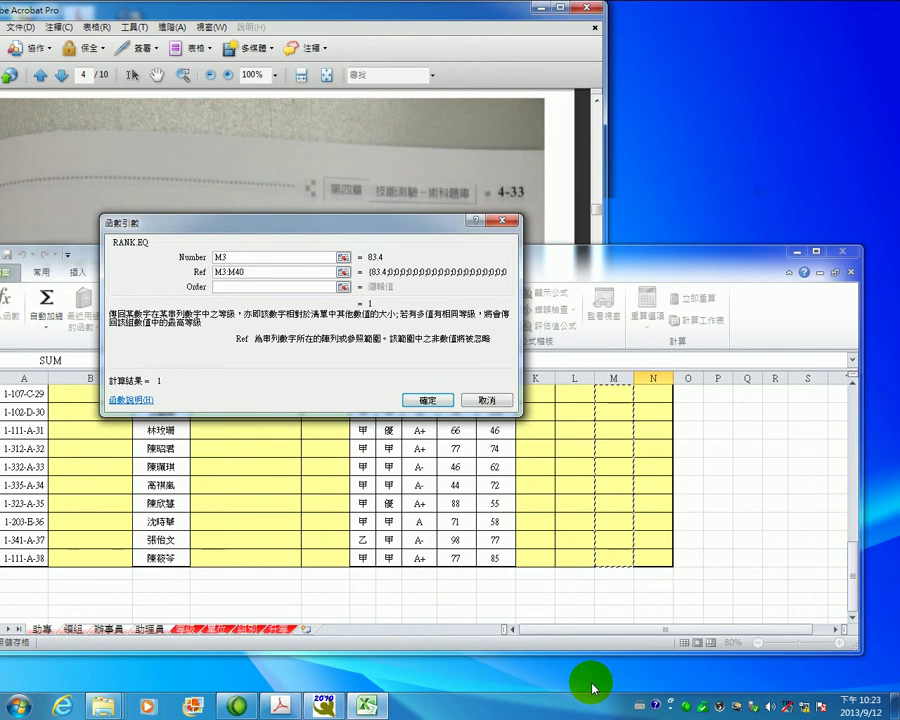
left_click_drag(850, 580, 873, 418)
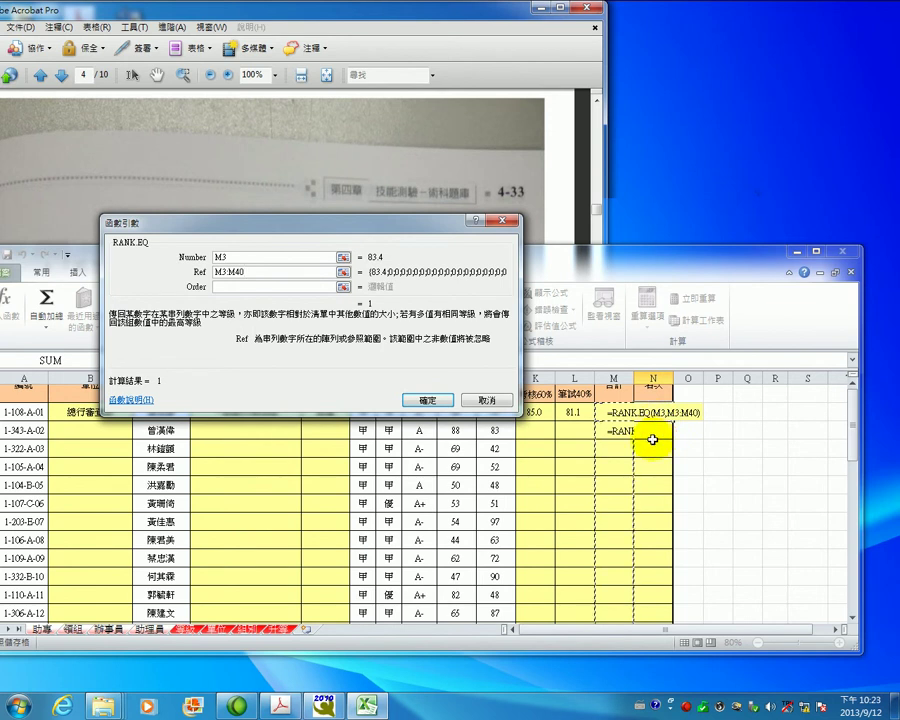
- Make the range $M$3:$M$40, set Order to 0, and confirm so N3 shows 1
left_click(251, 272)
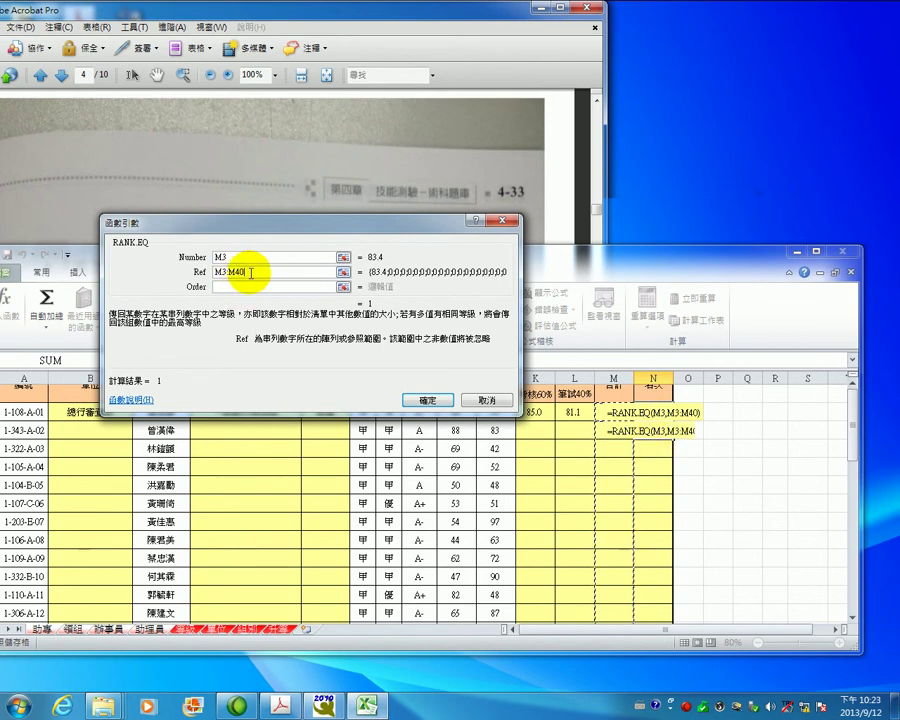
left_click_drag(251, 272, 215, 271)
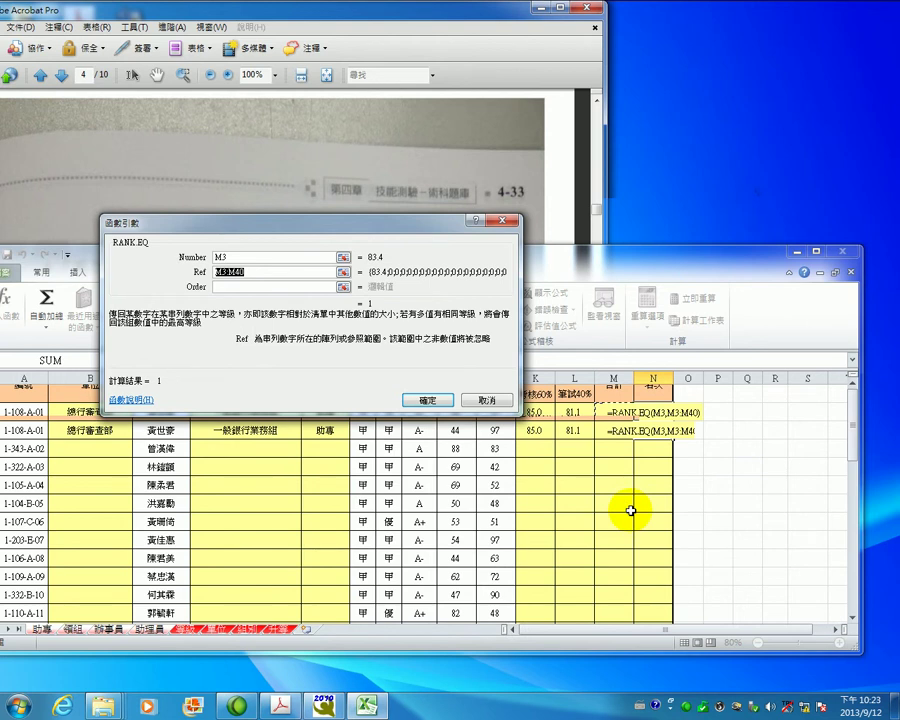
key("F4")
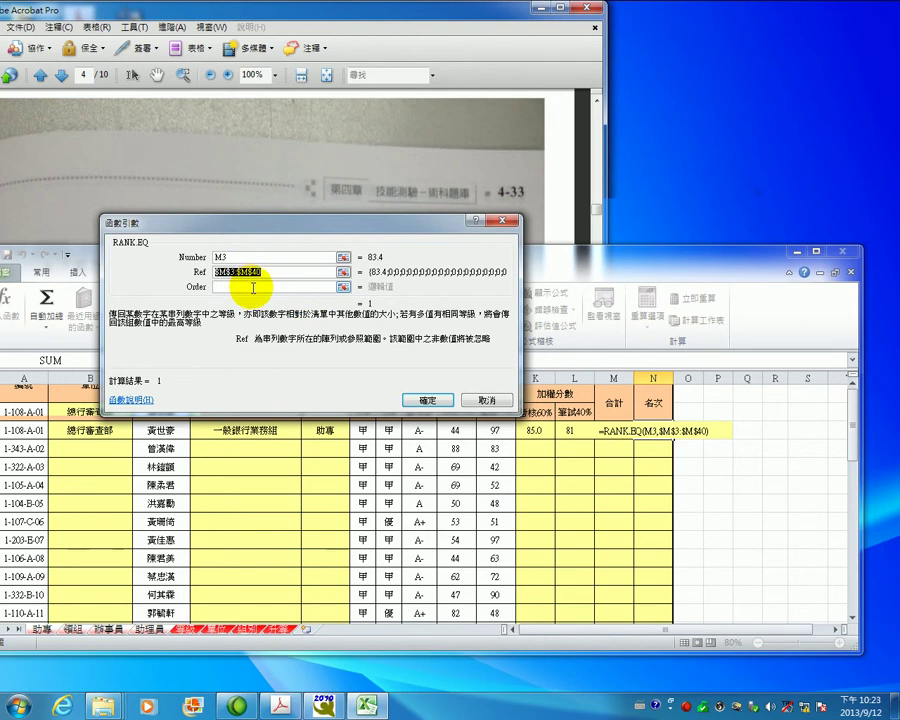
type("0")
left_click_drag(367, 222, 320, 210)
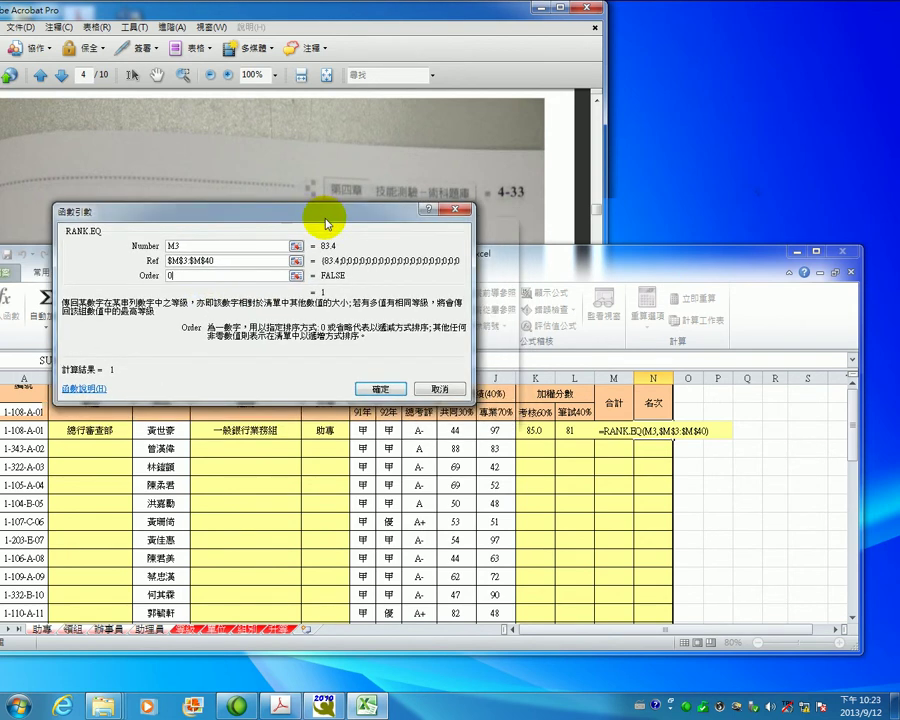
left_click(381, 390)
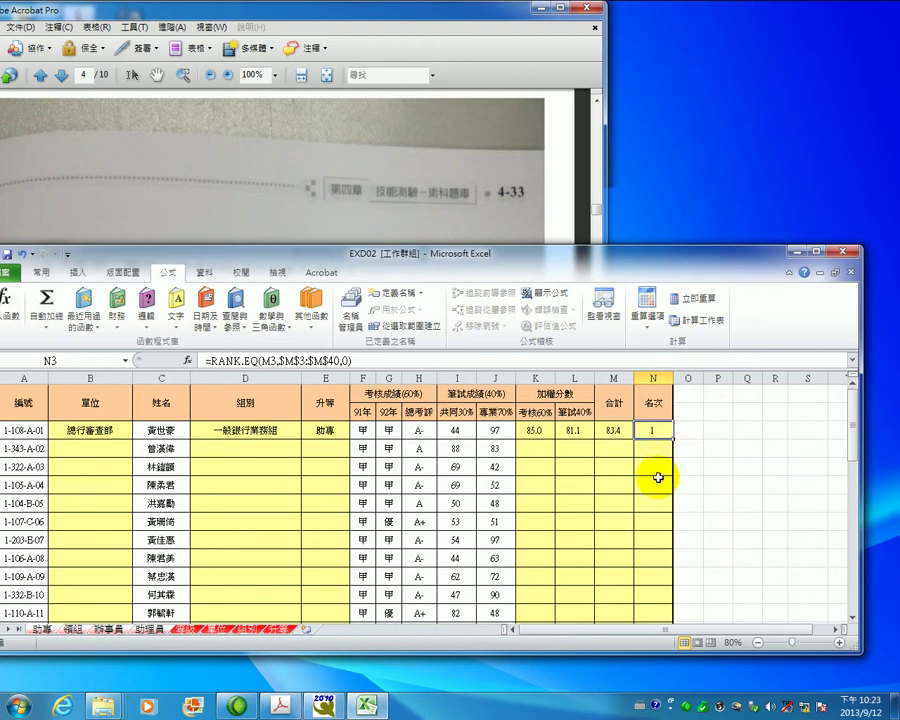
- Look through the other staff sheets, then return to the 助專 sheet
left_click(652, 466)
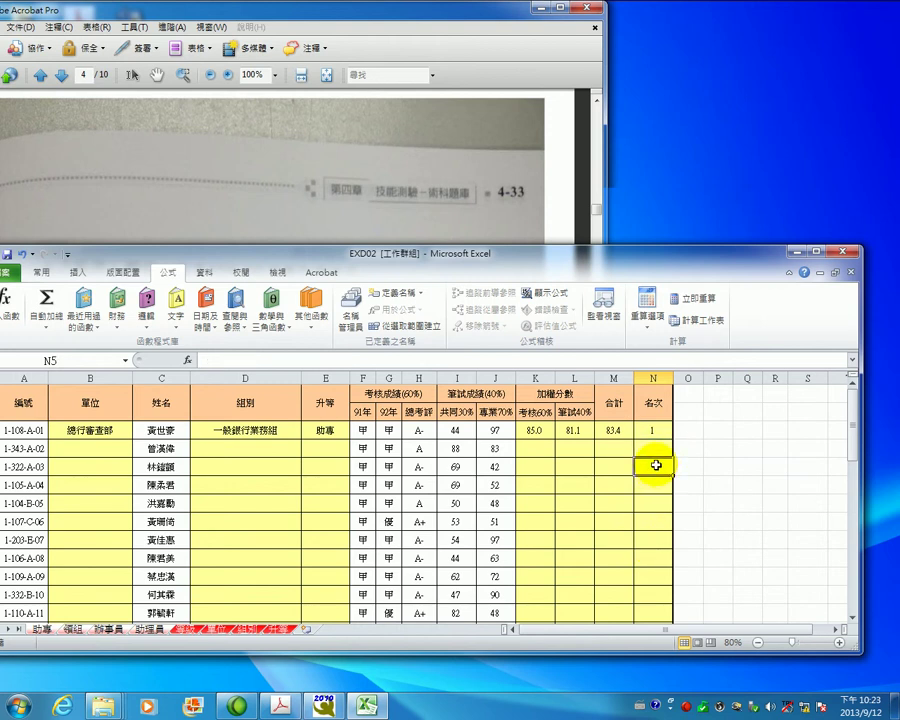
left_click(73, 629)
left_click(210, 629)
left_click(108, 629)
left_click(66, 629)
left_click(35, 629)
left_click(110, 629)
left_click(150, 629)
left_click(35, 629)
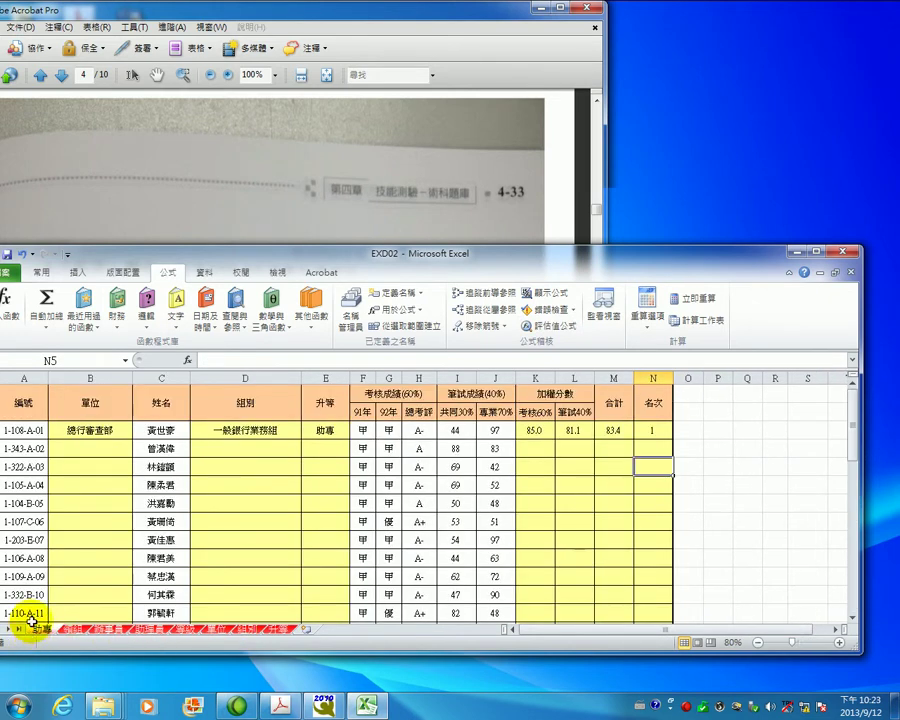
- Fill the B3 unit, D3 group, E3 grade and K3:M3 score/total formulas down to row 40
left_click(121, 432)
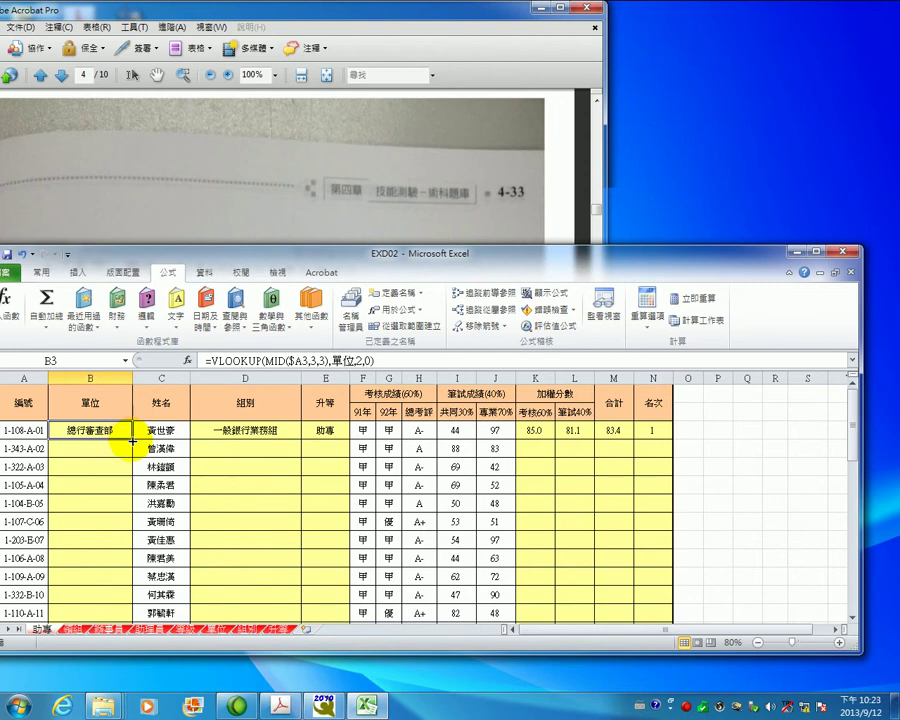
double_click(132, 439)
left_click(296, 434)
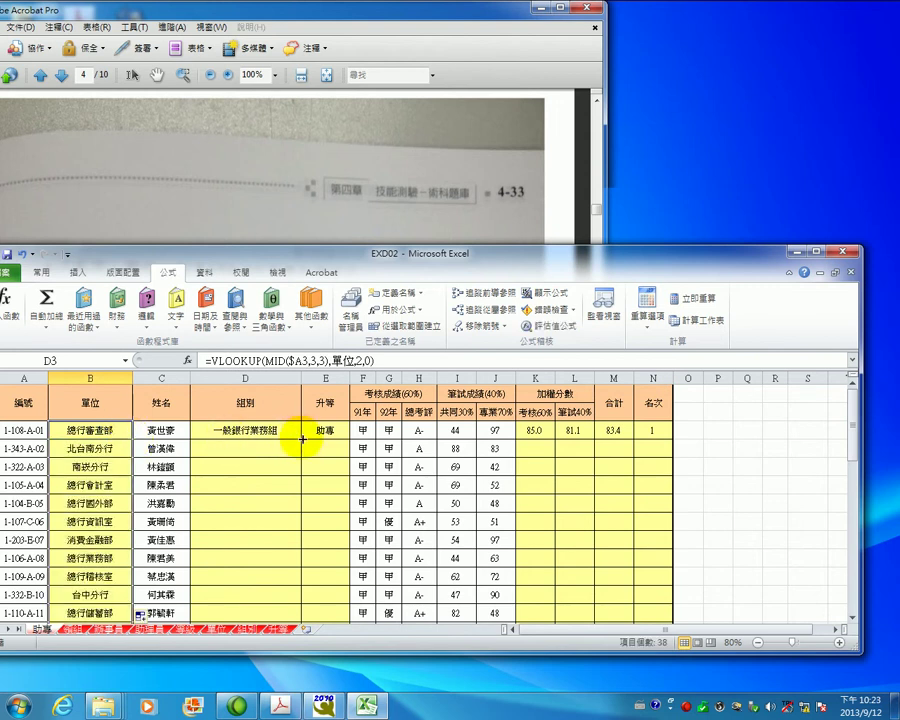
double_click(300, 439)
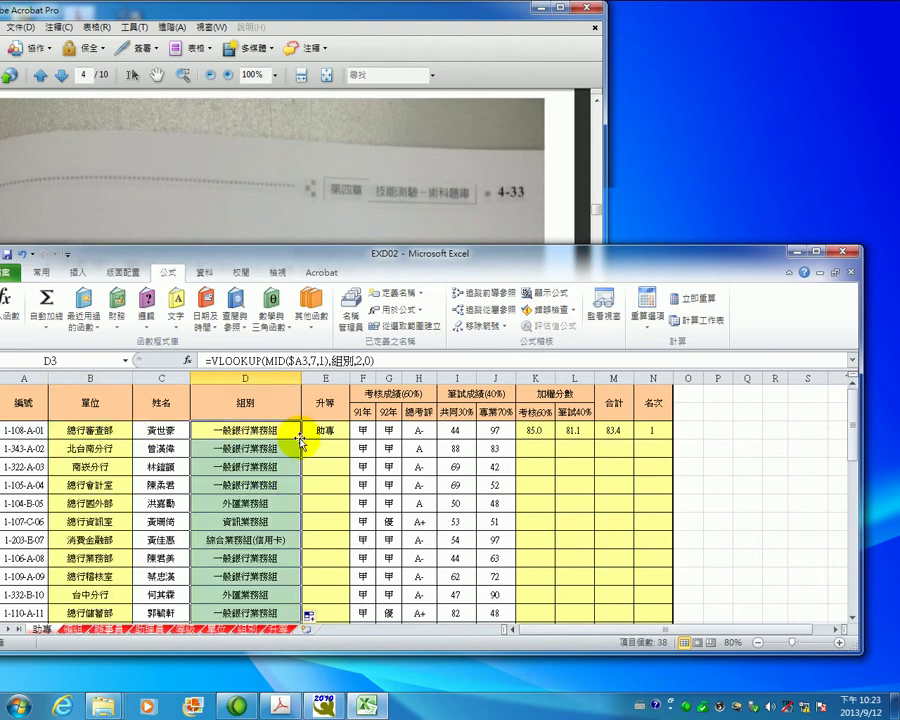
left_click(325, 432)
double_click(351, 439)
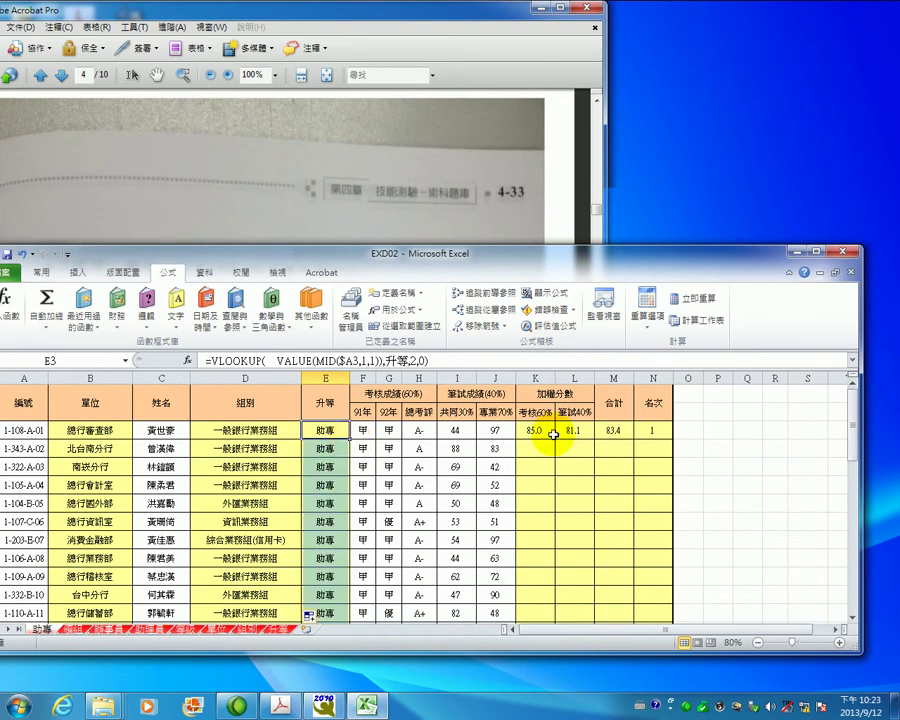
left_click_drag(546, 432, 630, 437)
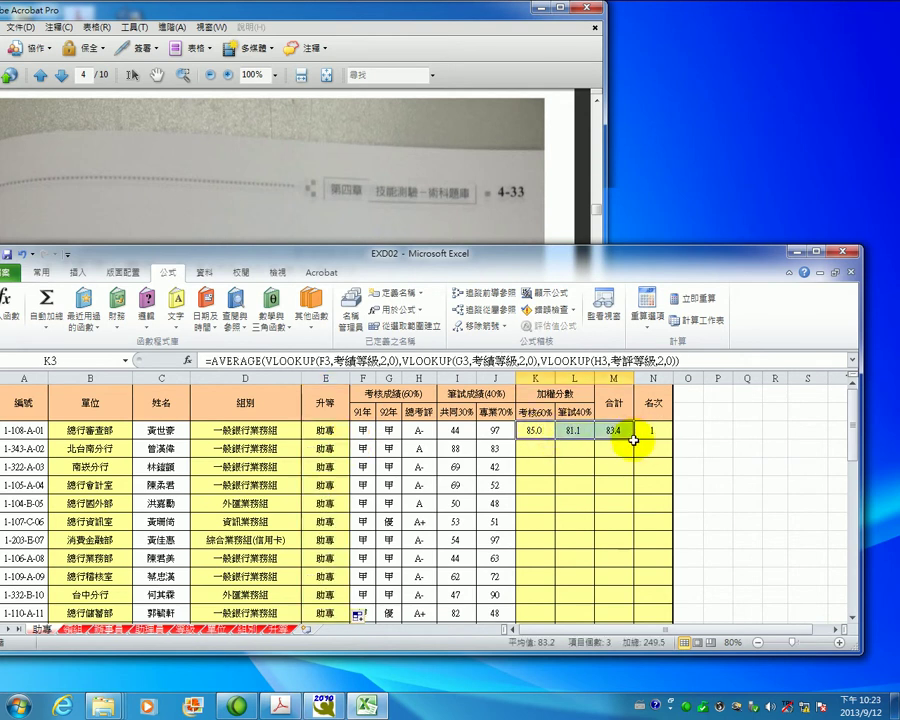
double_click(635, 439)
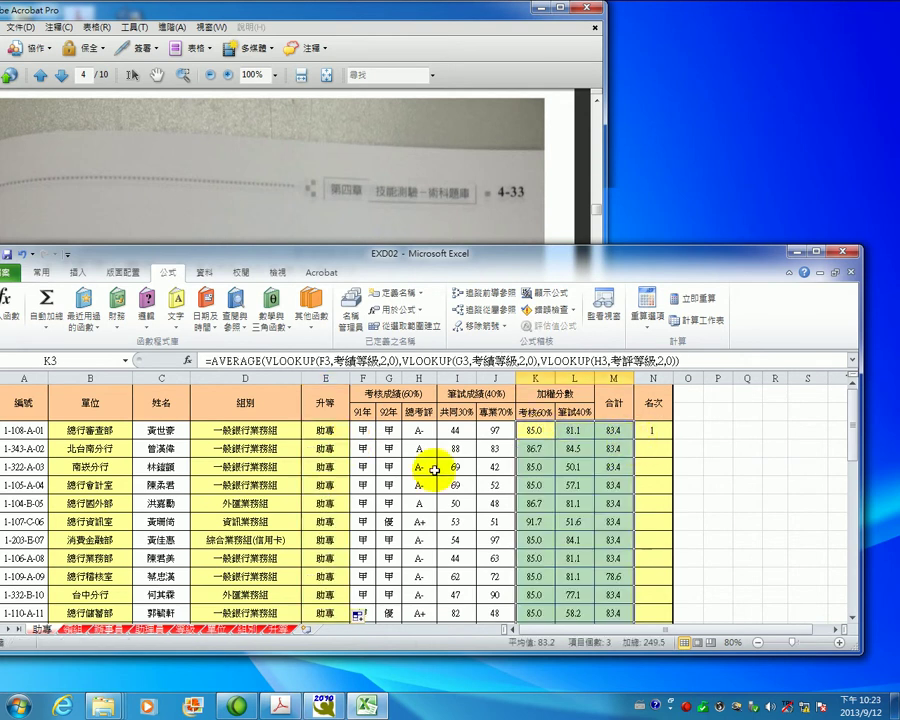
- Fill the N3 rank formula down column N and check the 38 staff ranks
left_click(654, 428)
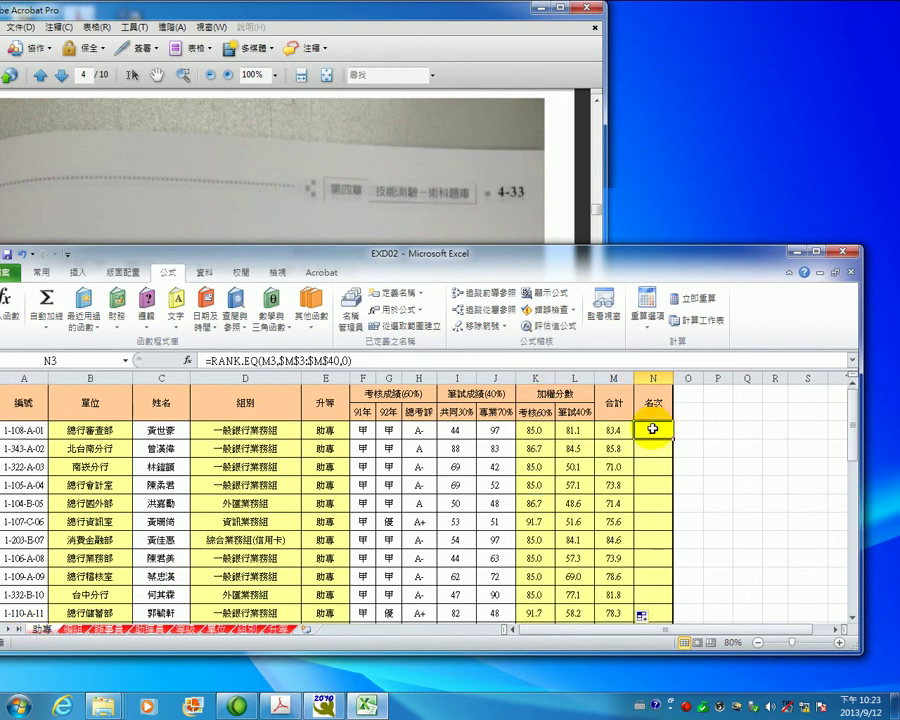
left_click(325, 360)
left_click(672, 428)
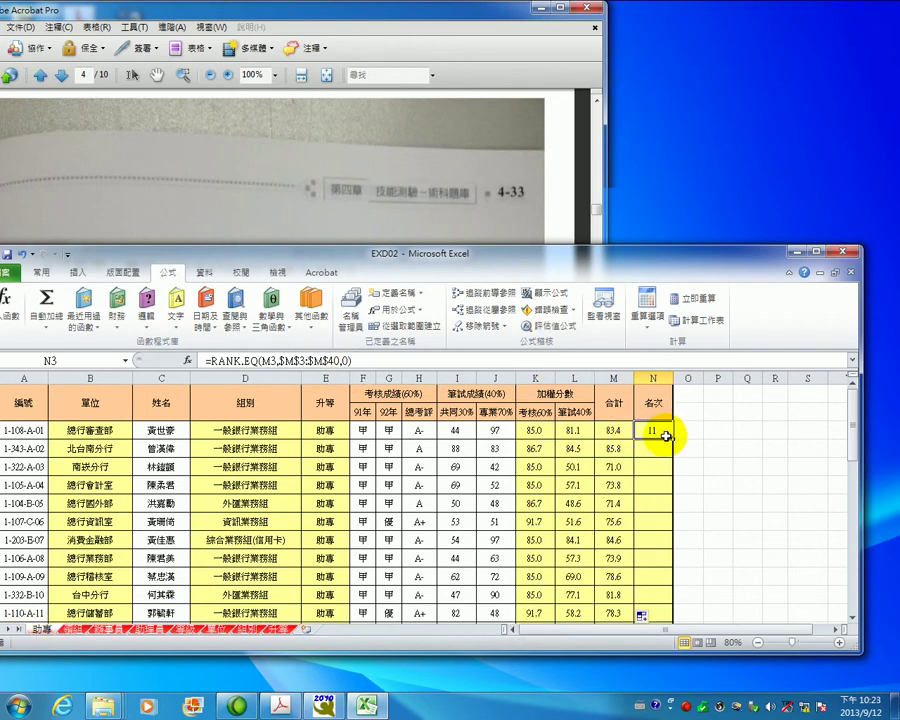
double_click(672, 440)
scroll(590, 576, "down", 4)
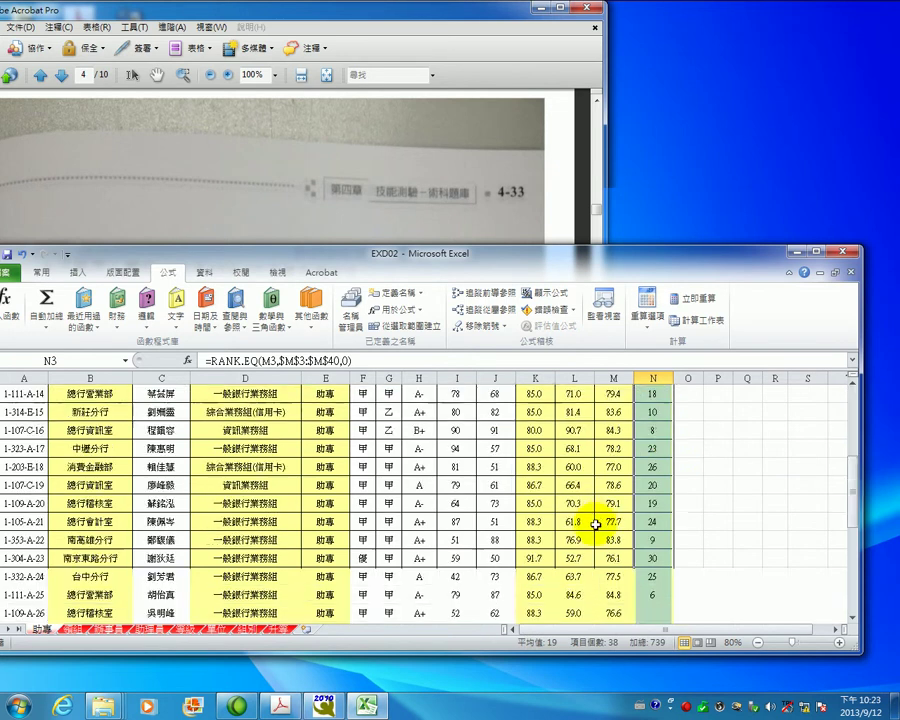
scroll(574, 536, "down", 8)
scroll(62, 540, "up", 3)
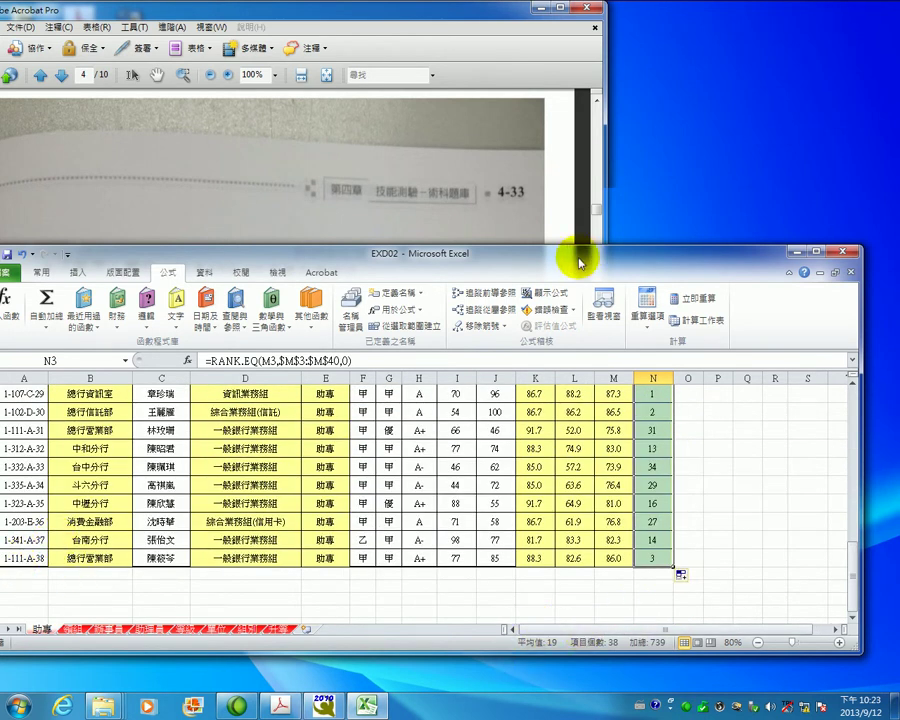
left_click_drag(578, 256, 608, 256)
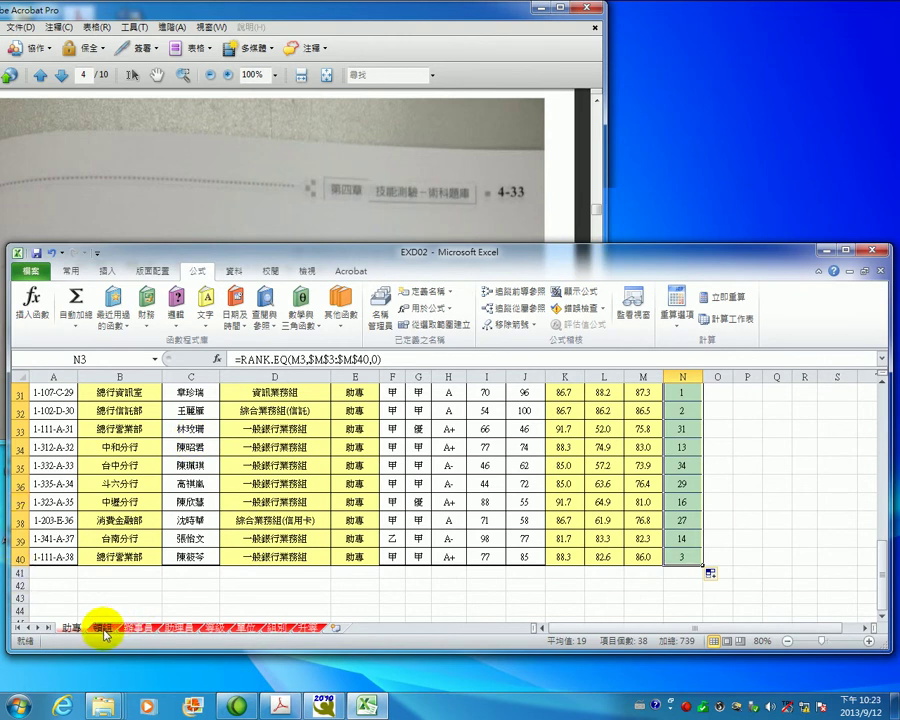
- Switch to the 領組 sheet and bring row 3's formulas into view
left_click(130, 629)
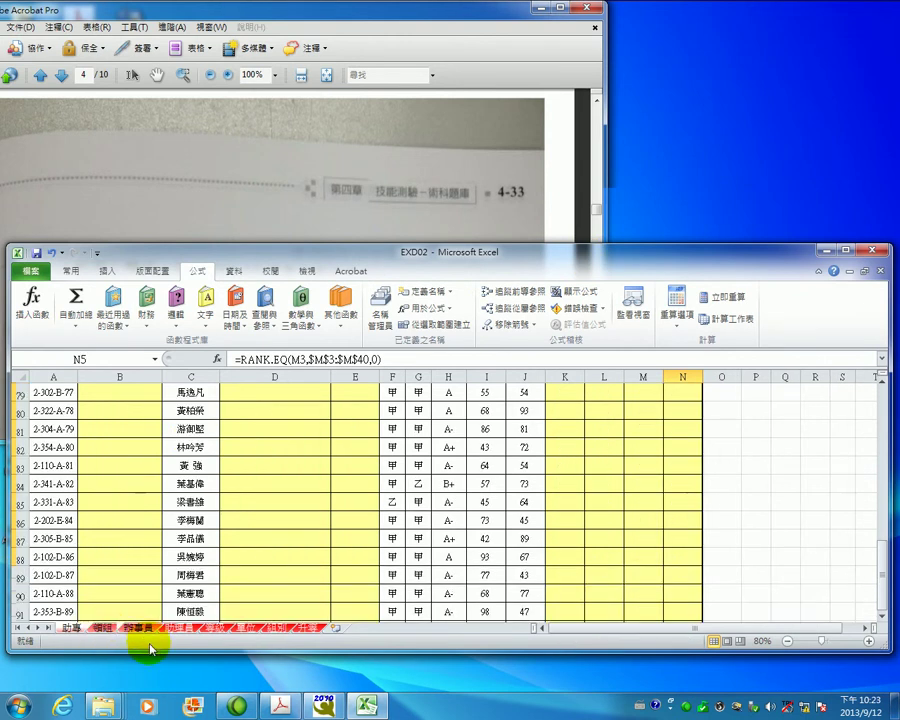
scroll(150, 650, "up", 7)
scroll(150, 655, "up", 13)
scroll(150, 660, "up", 7)
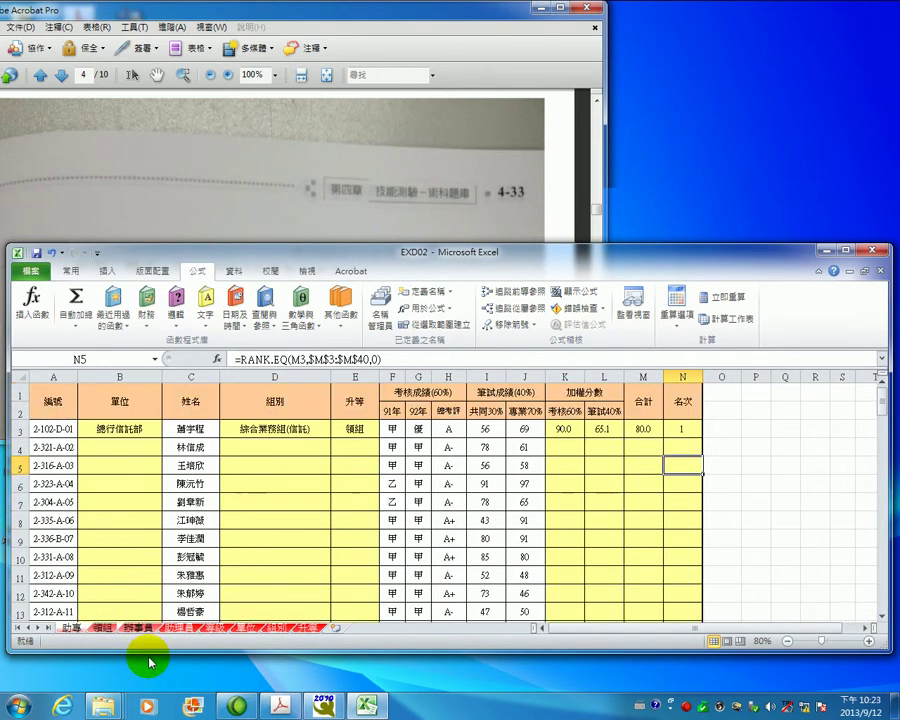
left_click(883, 421)
left_click_drag(883, 430, 879, 605)
mouse_move(17, 594)
left_mouse_down()
mouse_move(882, 600)
mouse_move(884, 378)
left_mouse_up()
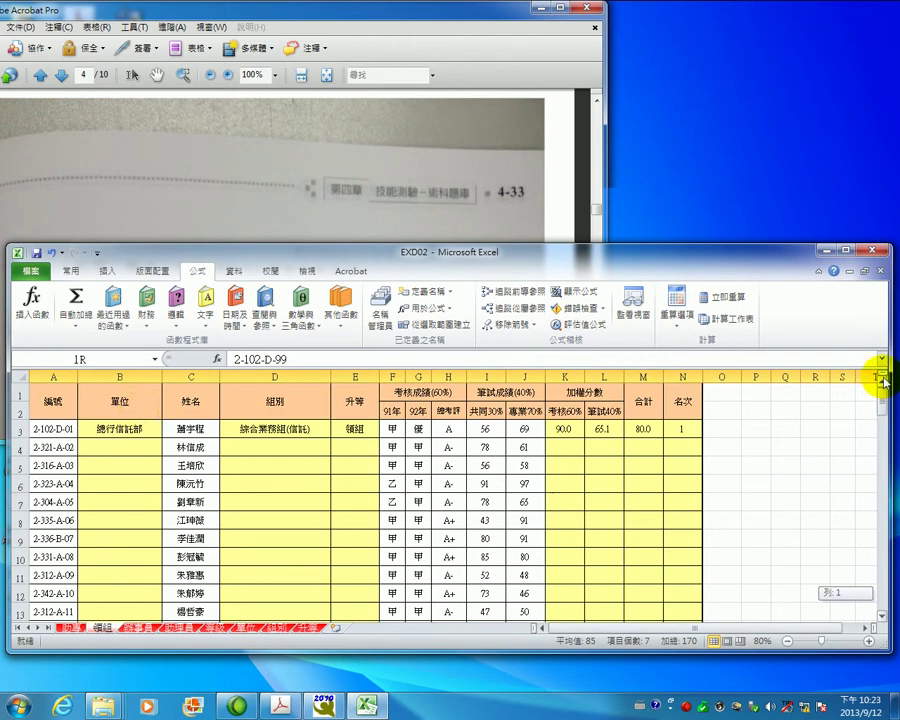
- Fill the B3 unit, D3:E3 group/grade and K3:M3 score/total formulas down all rows
left_click(150, 430)
double_click(163, 438)
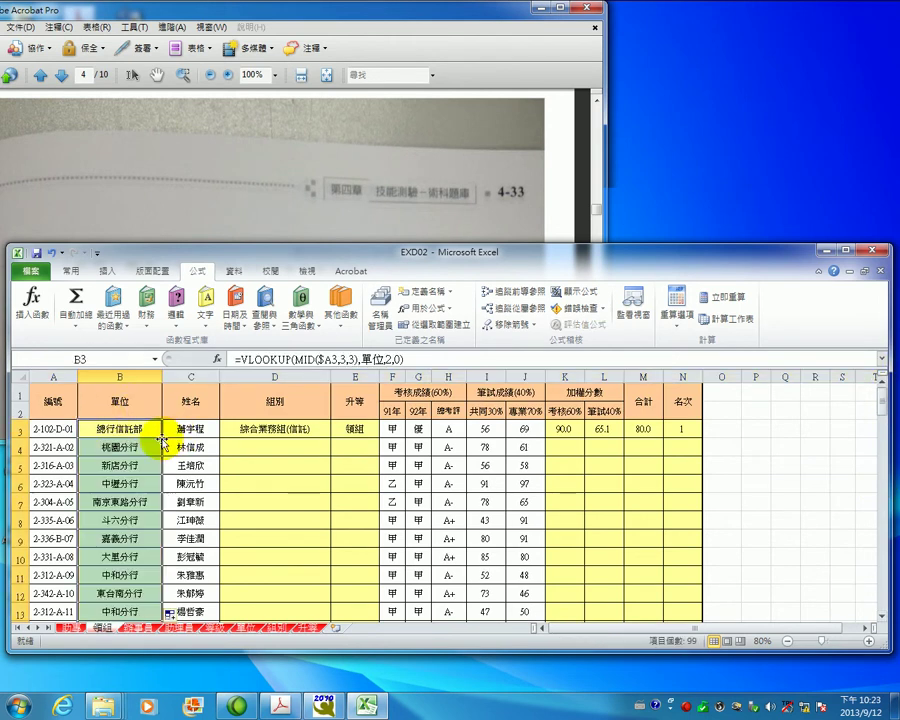
left_click_drag(280, 429, 370, 435)
double_click(379, 437)
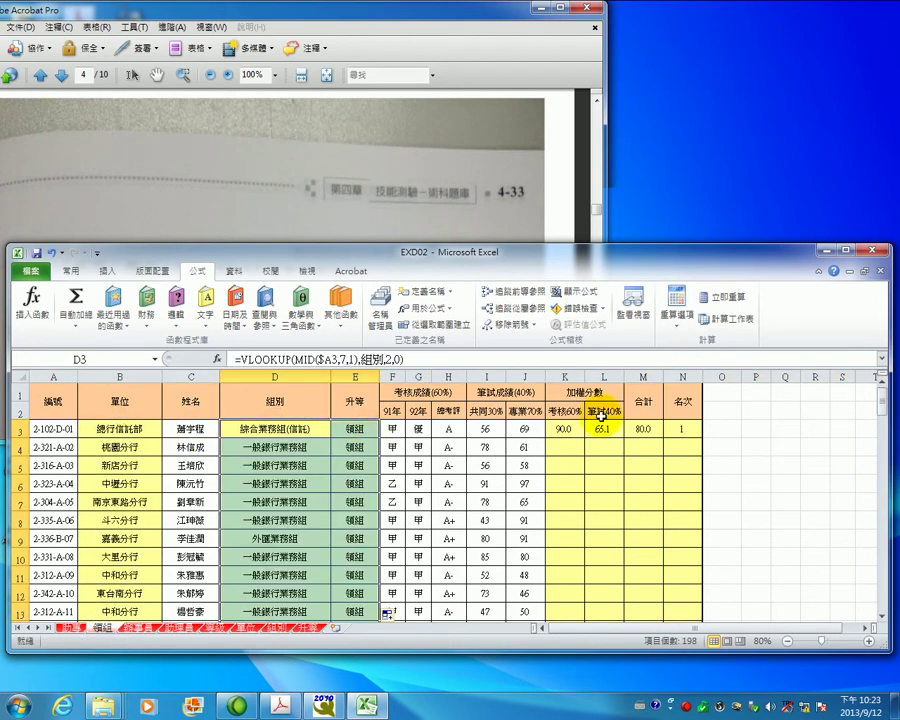
left_click_drag(564, 429, 640, 430)
double_click(662, 437)
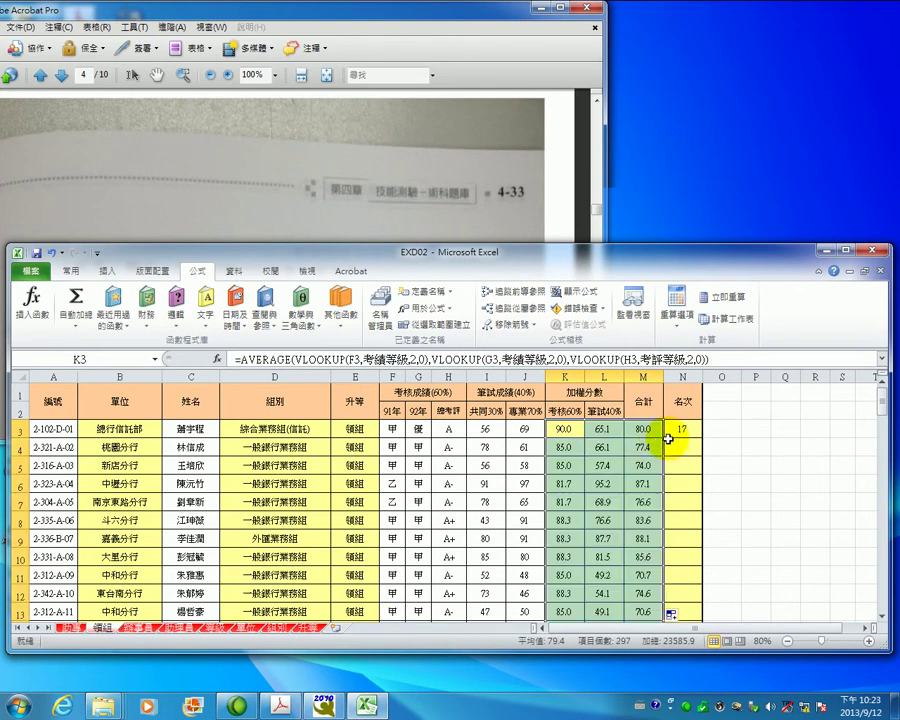
- Change N3 to =RANK.EQ(M3,$M$3:$M$101,0) and fill it down column N
left_click(676, 429)
double_click(366, 358)
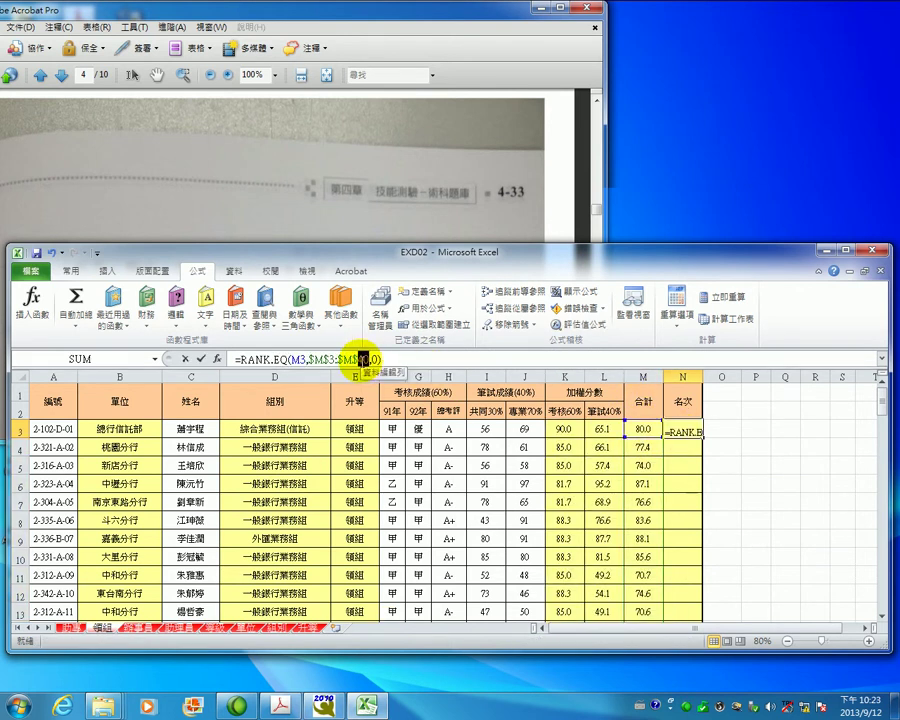
type("101")
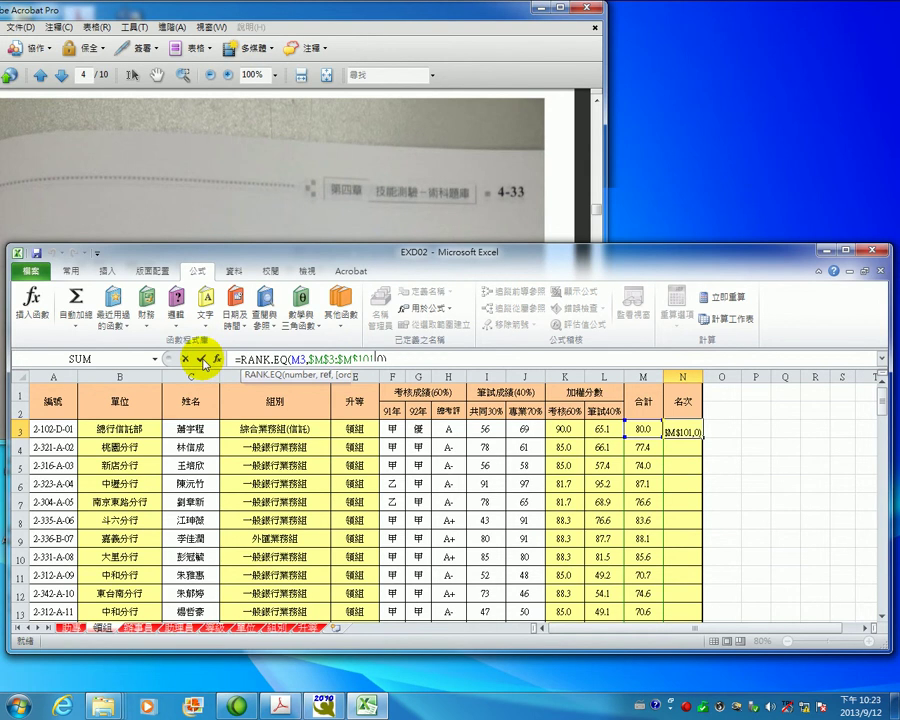
key("Return")
left_click_drag(344, 250, 344, 232)
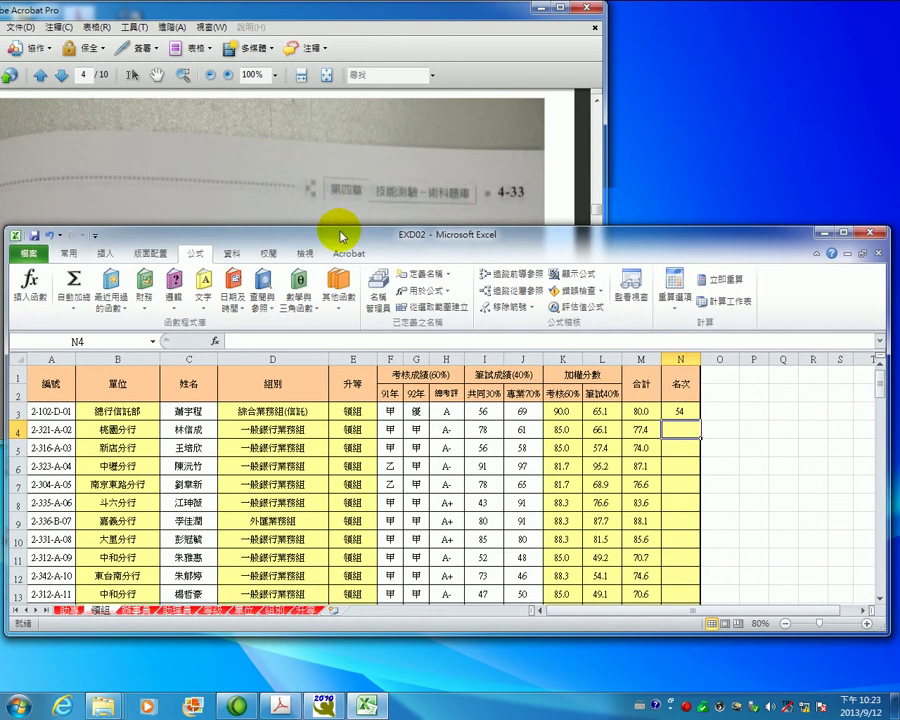
left_click(682, 411)
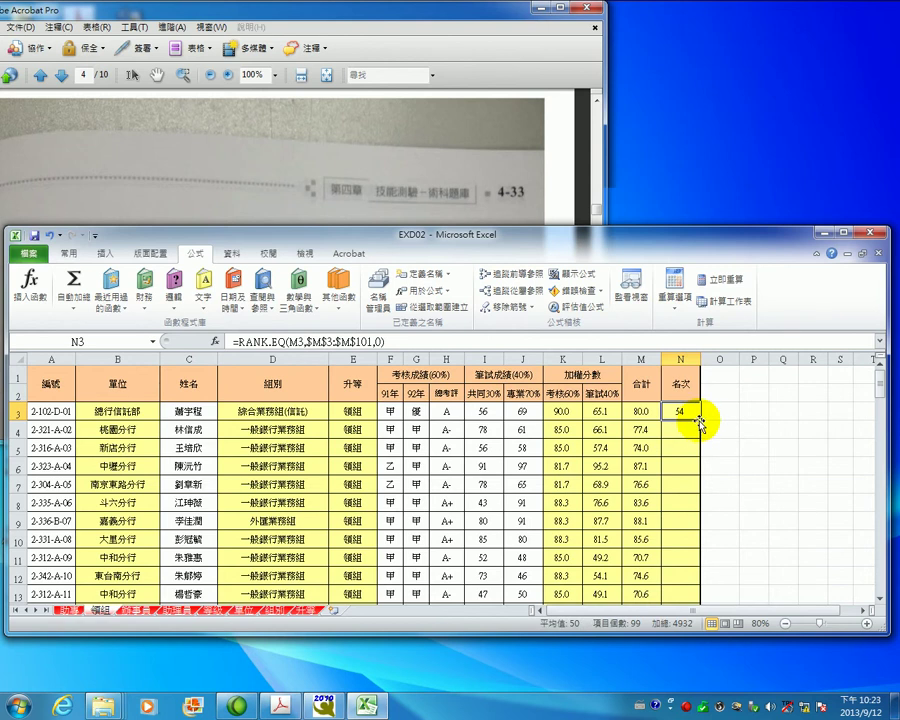
double_click(699, 422)
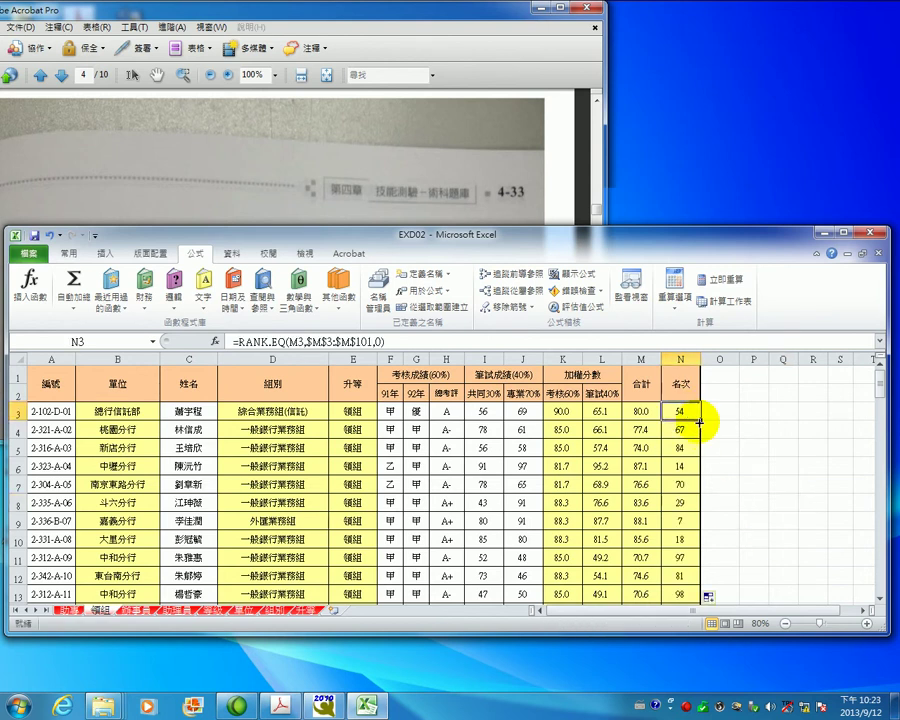
scroll(805, 541, "down", 6)
scroll(808, 540, "down", 9)
scroll(810, 540, "down", 11)
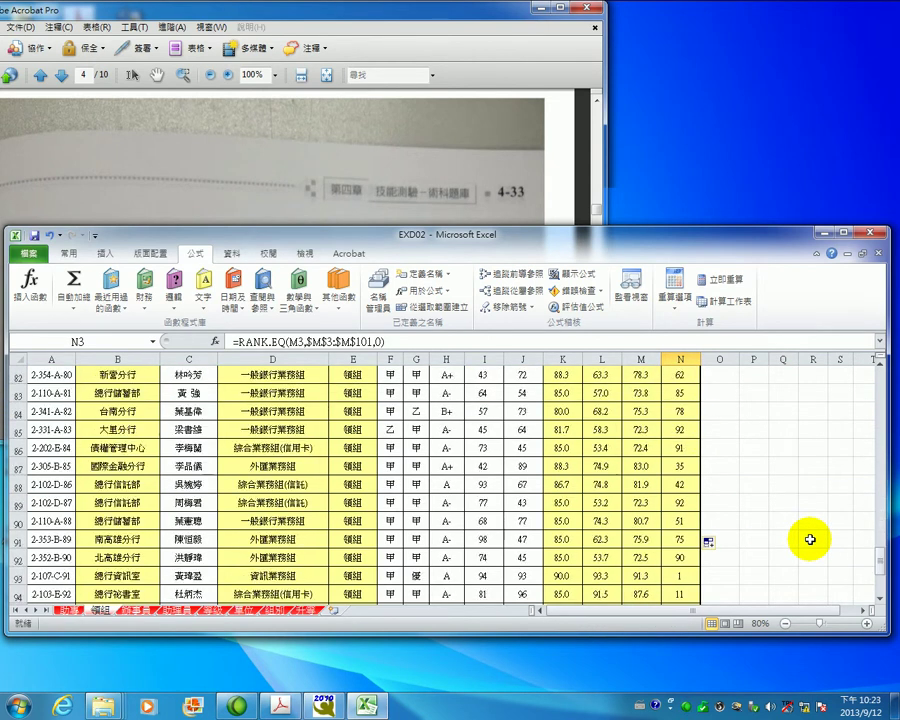
scroll(805, 537, "down", 6)
- On the 辦事員 sheet, fill the B3, D3:E3 and K3:M3 formulas down all rows
left_click(146, 612)
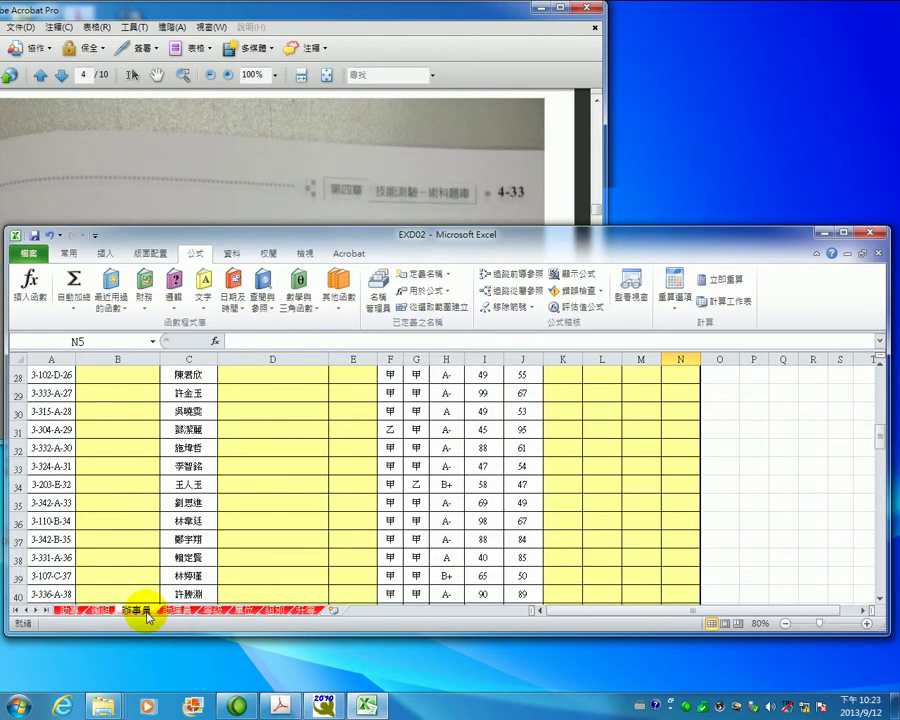
left_click(117, 410)
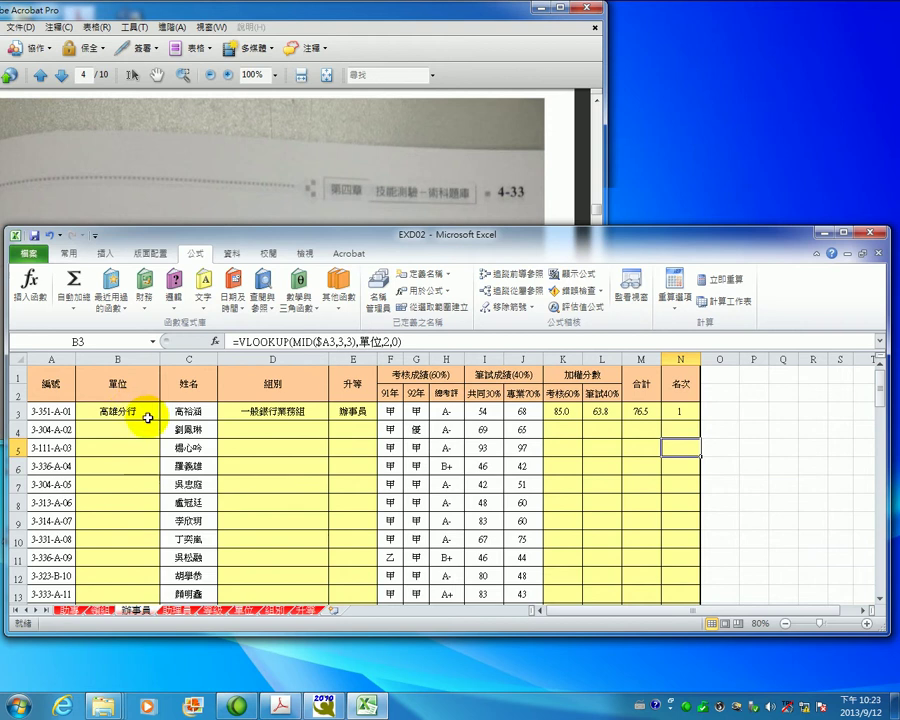
double_click(161, 420)
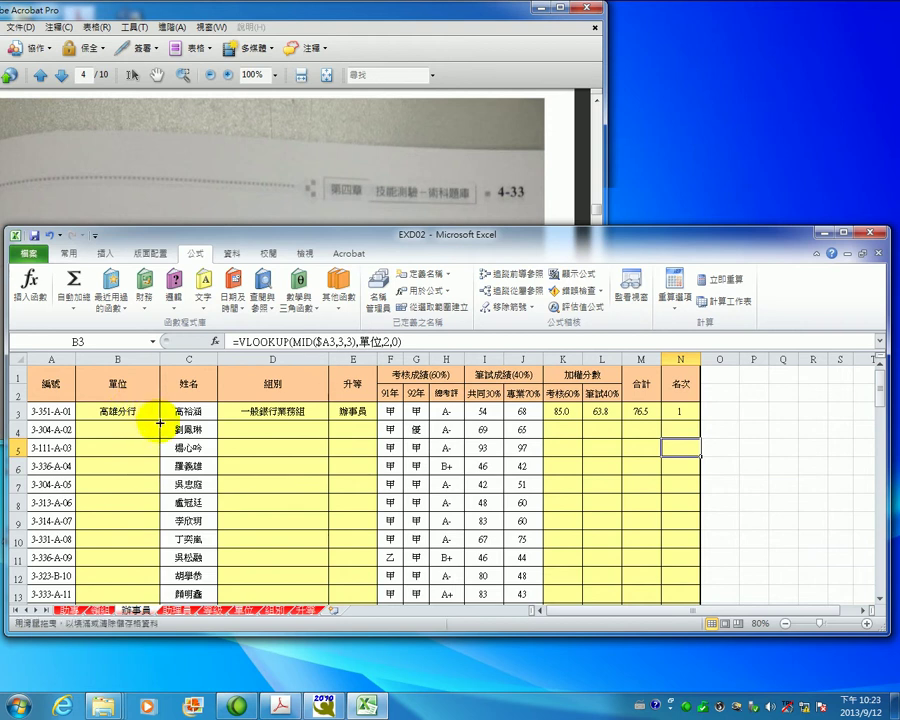
left_click_drag(272, 411, 363, 412)
double_click(378, 420)
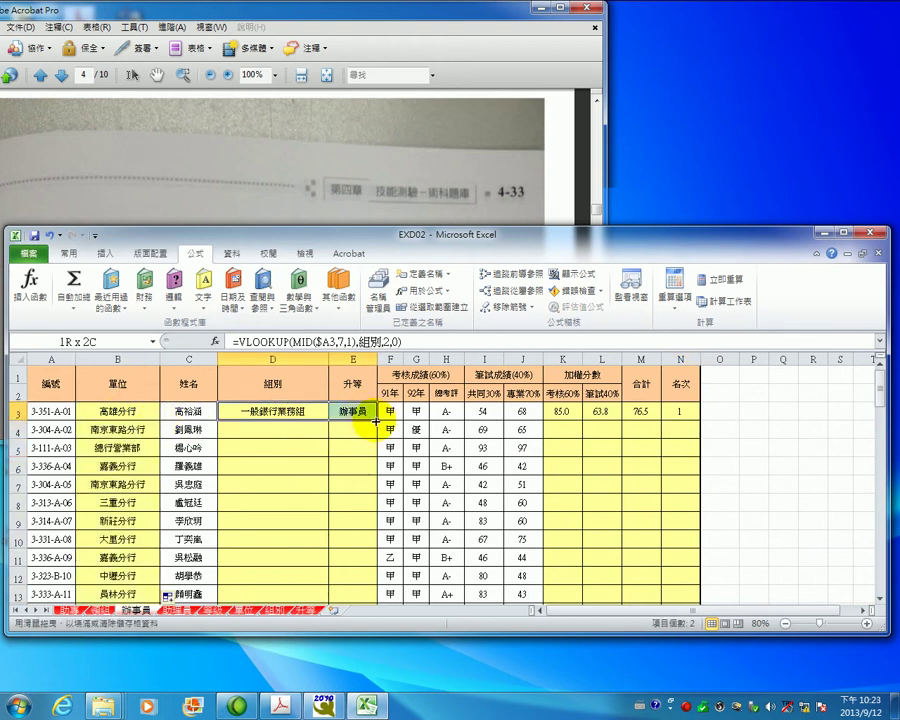
left_click(575, 411)
left_click_drag(575, 411, 645, 411)
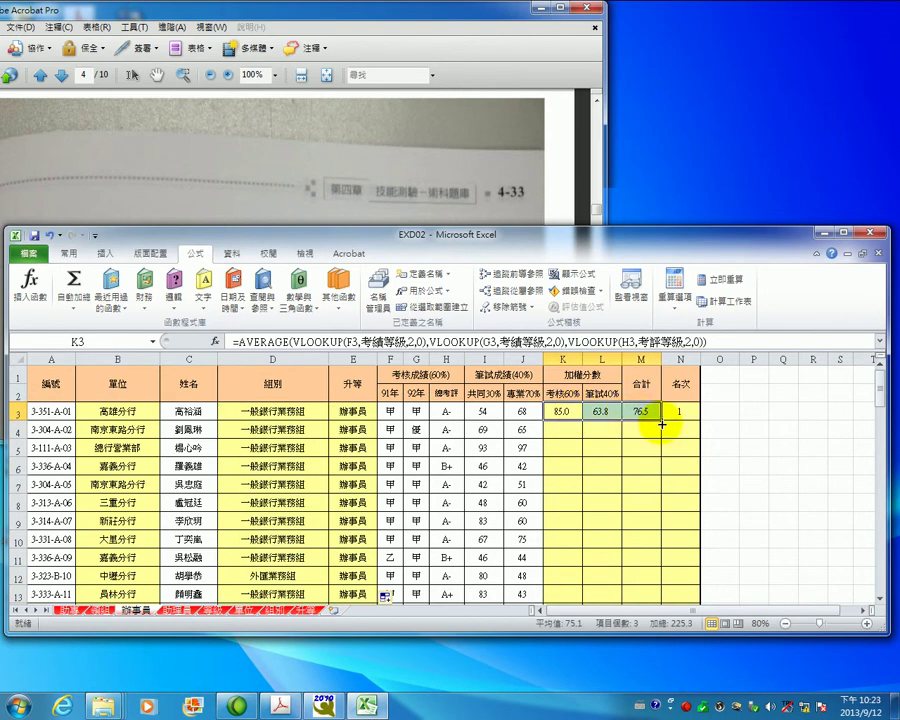
double_click(660, 420)
- Edit N3 to =RANK.EQ(M3,$M$3:$M$65,0), fill it down, and open the 助理員 sheet
left_click(678, 412)
type("=RANK.EQ(M3,$M$3:$M$40,0)")
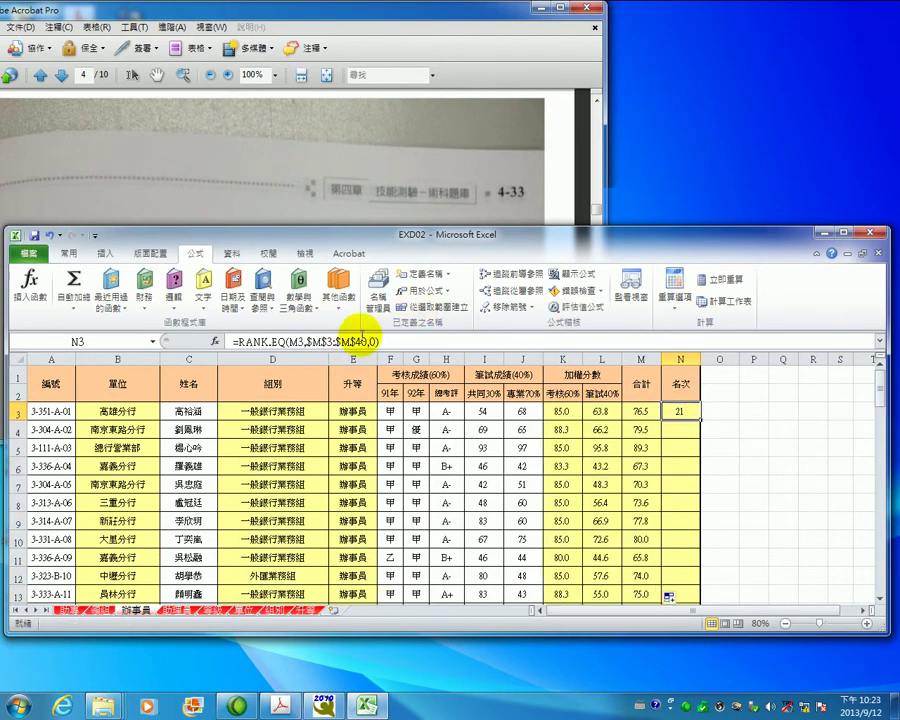
left_click(357, 343)
double_click(360, 343)
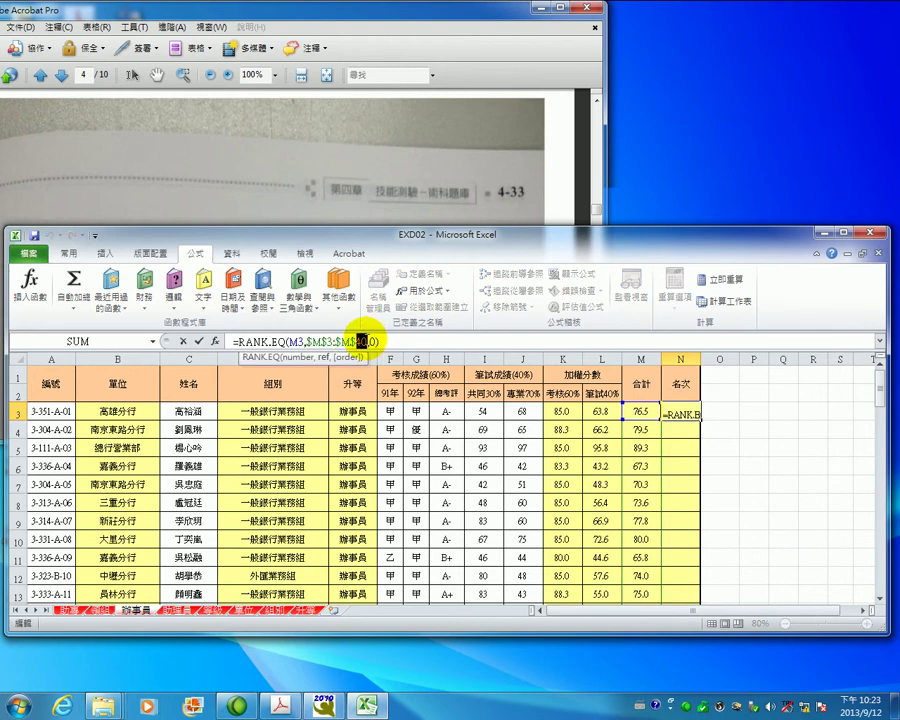
mouse_move(879, 392)
left_mouse_down()
mouse_move(878, 539)
mouse_move(890, 576)
left_mouse_up()
type("5")
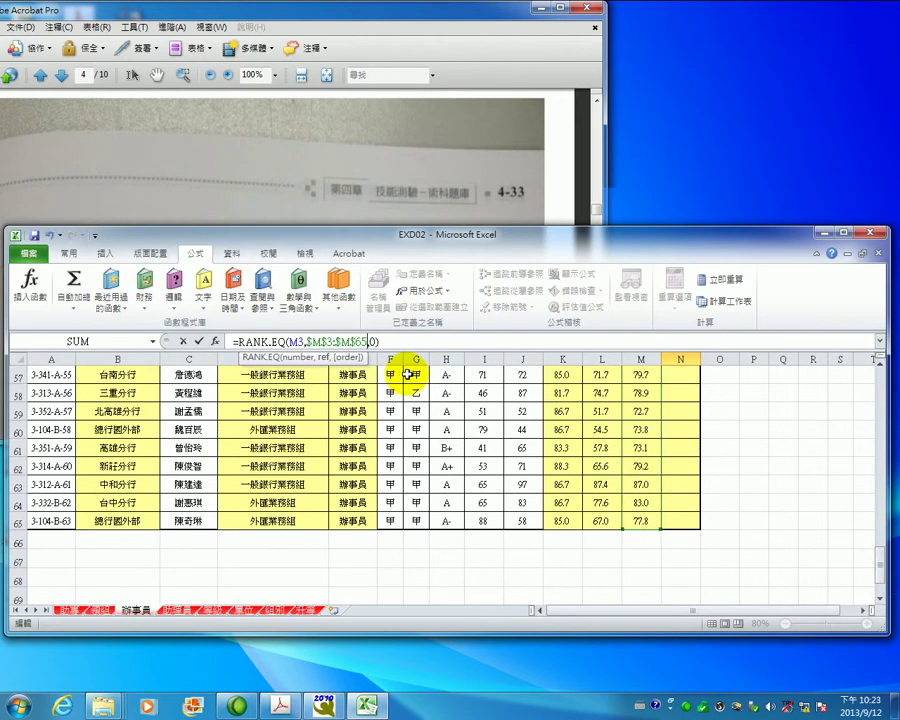
key("Return")
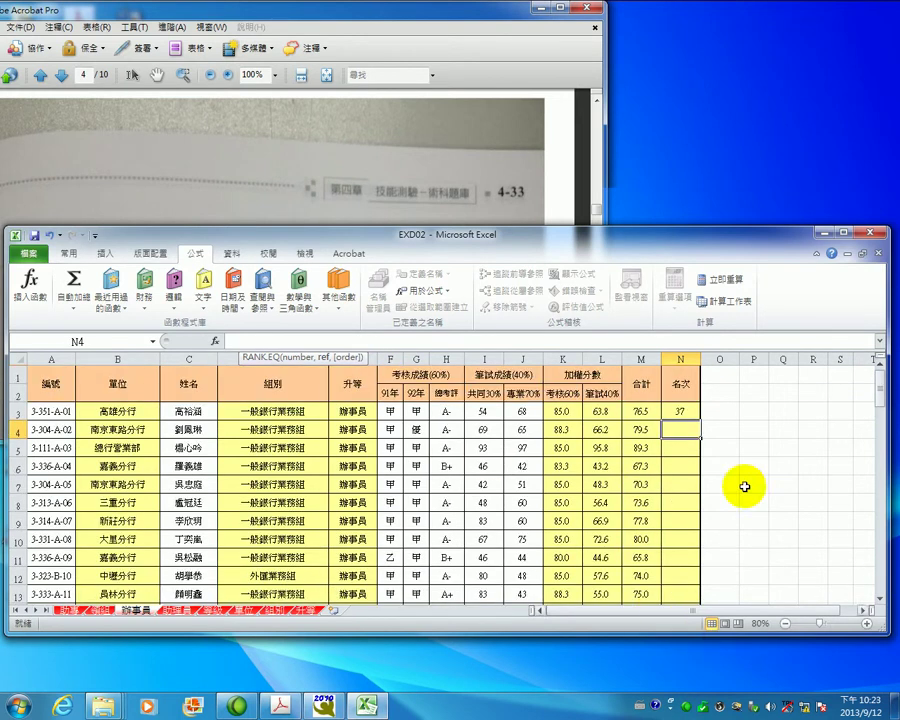
left_click(678, 410)
double_click(700, 421)
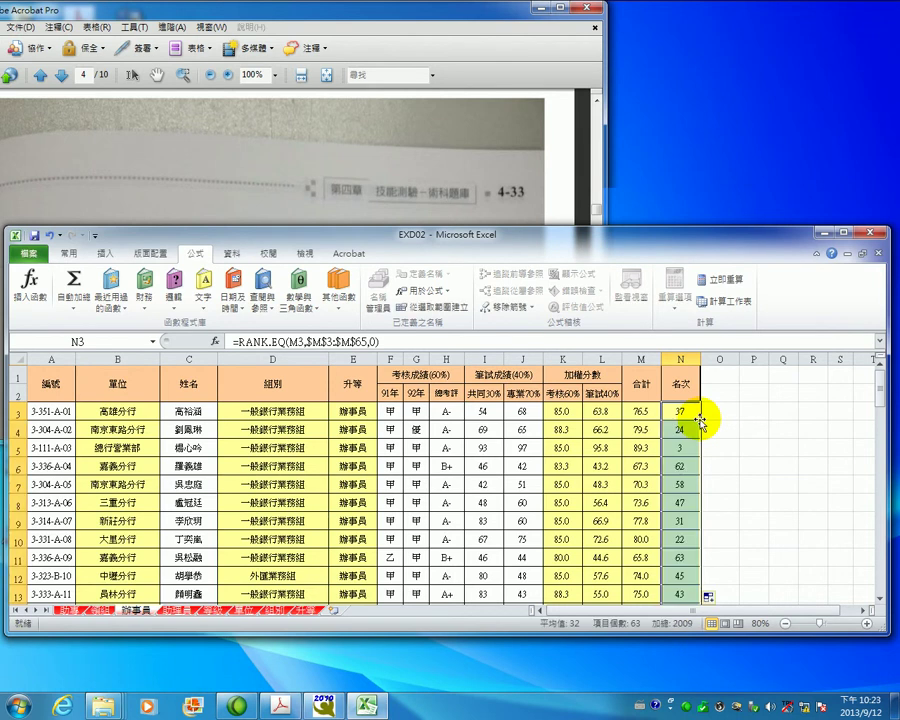
left_click(183, 610)
- Fill the B3 unit, D3:E3 group/grade and K3:M3 score/total formulas down the sheet
left_click(117, 410)
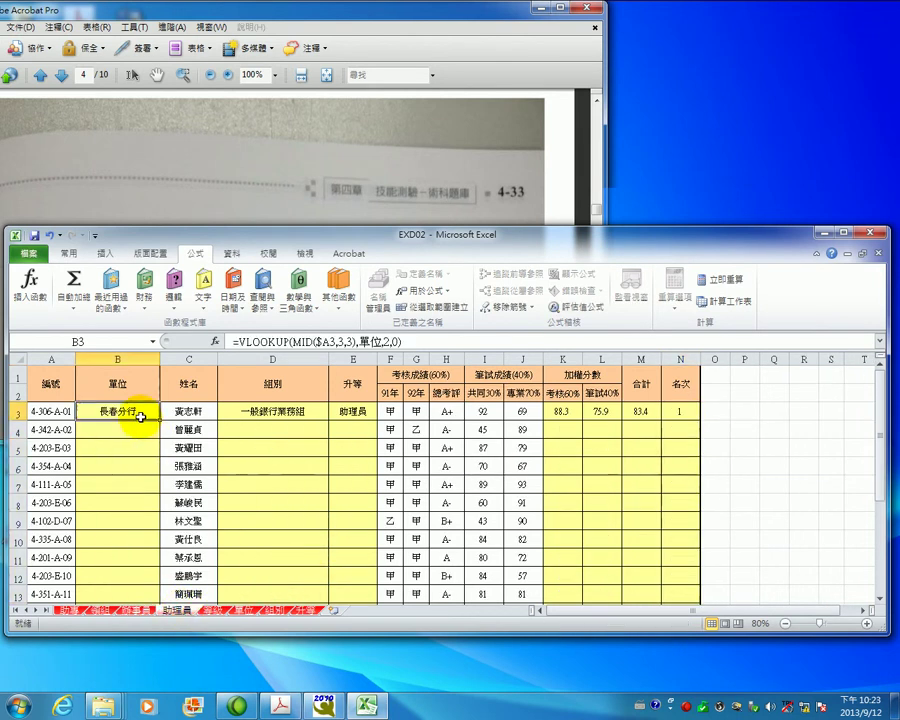
double_click(159, 420)
left_click_drag(285, 414, 355, 412)
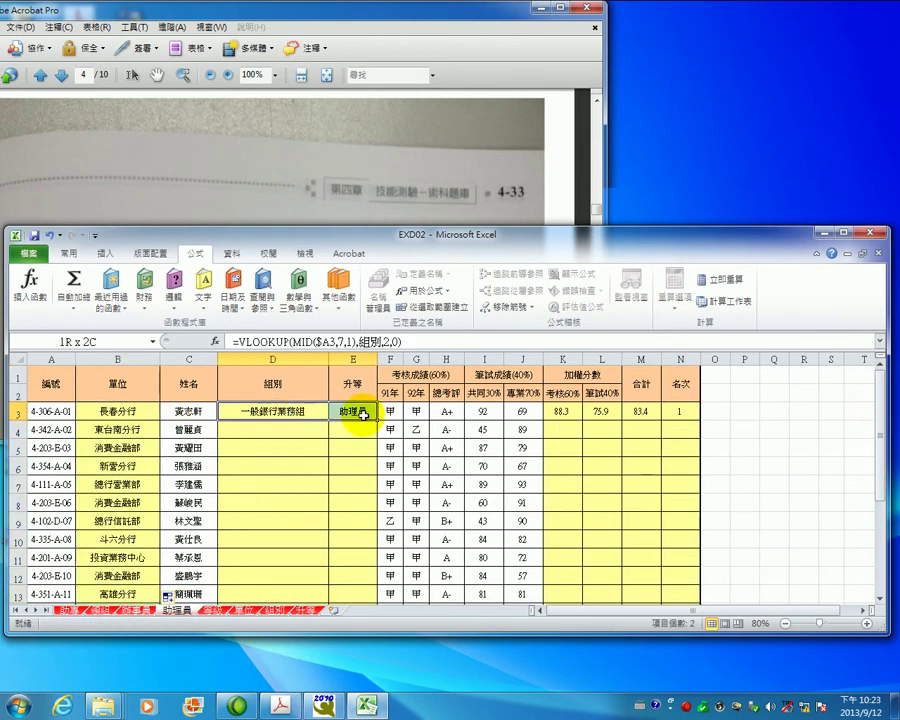
double_click(378, 421)
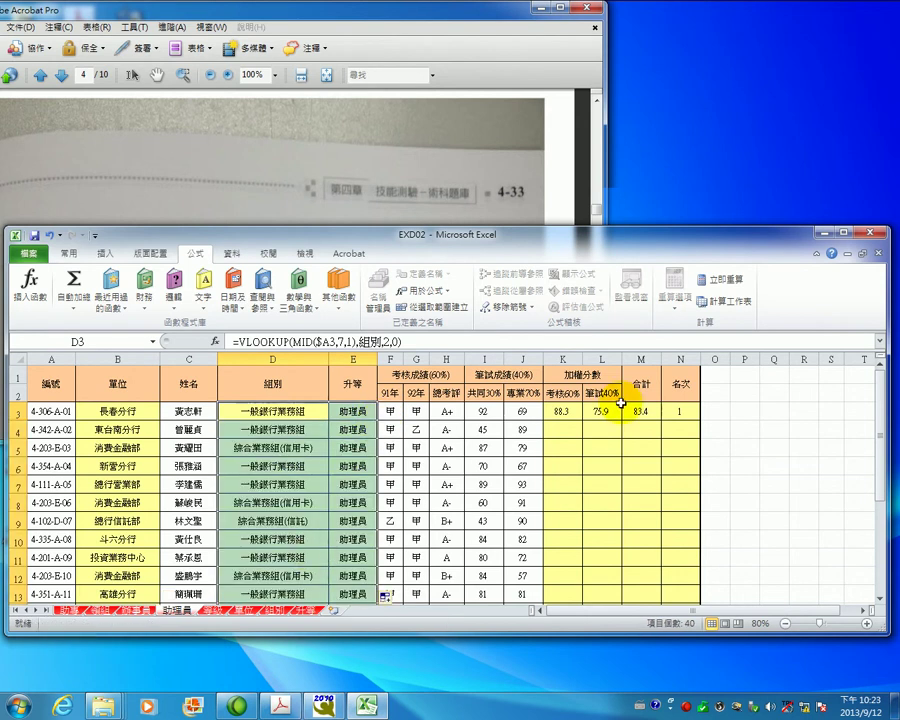
left_click_drag(562, 411, 648, 413)
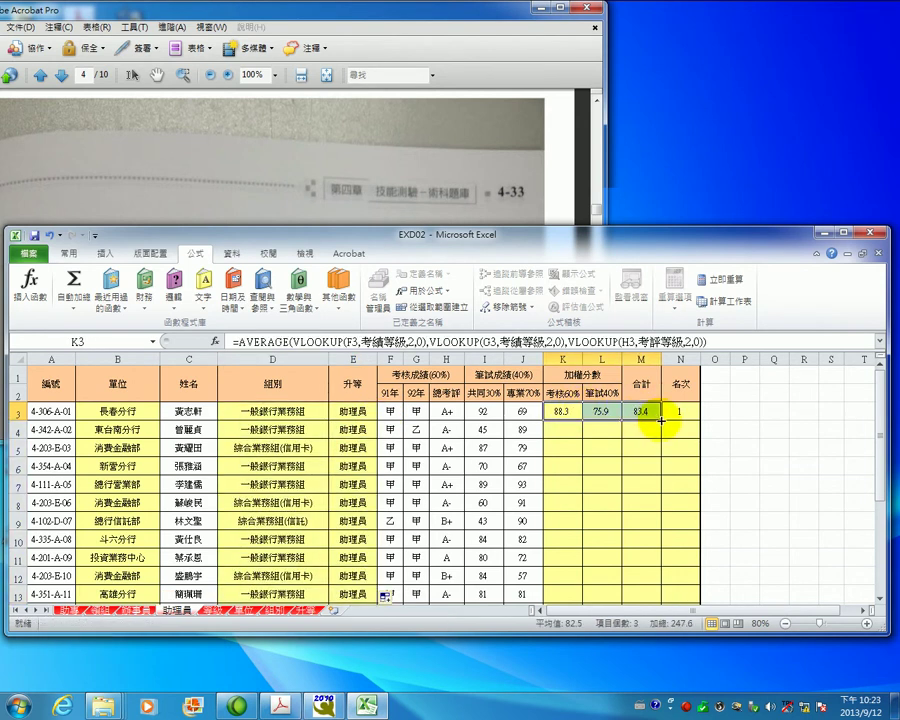
double_click(661, 421)
- Change the N3 rank range end from row 40 to 22: =RANK.EQ(M3,$M$3:$M$22,0)
left_click(680, 411)
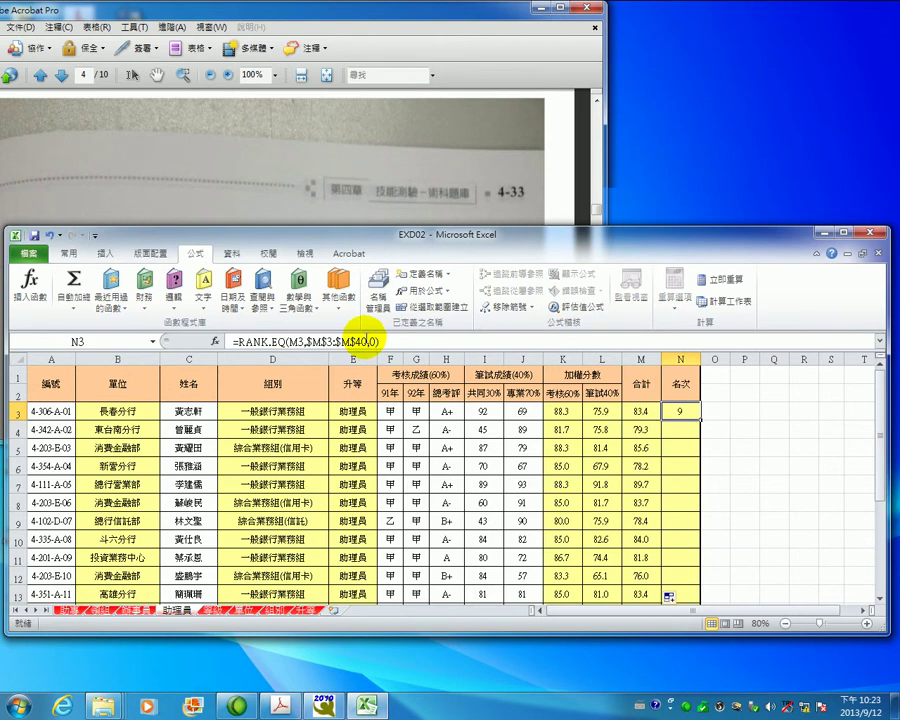
left_click(360, 341)
double_click(360, 341)
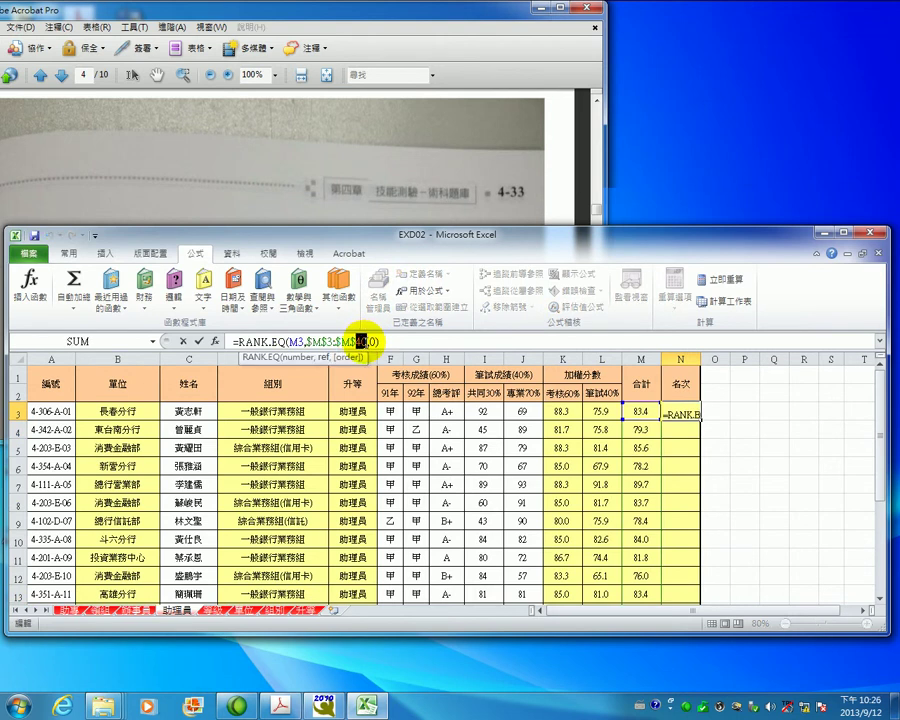
left_click_drag(876, 412, 876, 535)
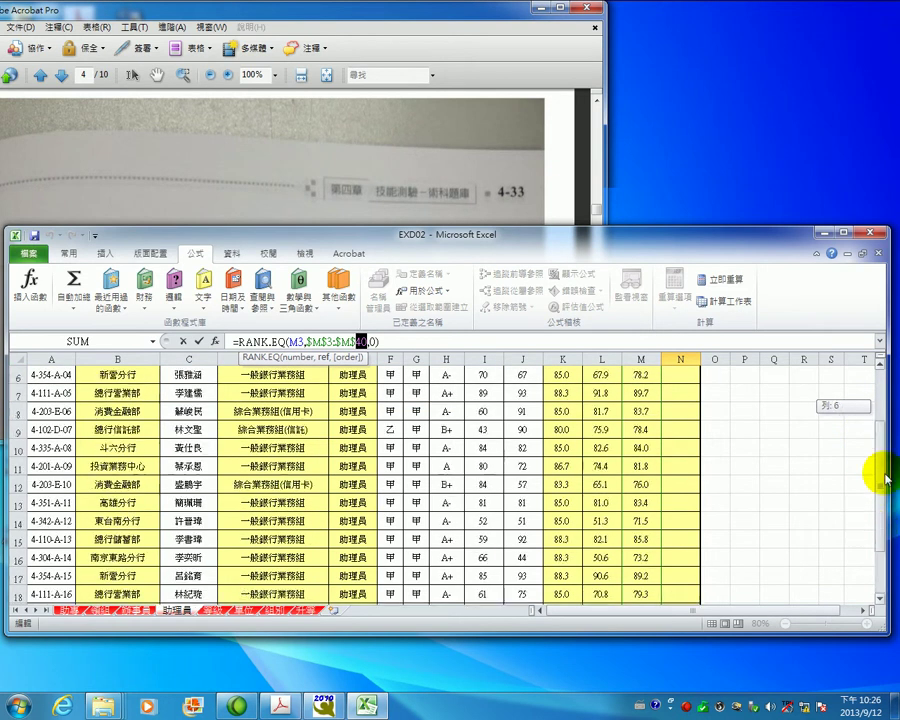
left_click_drag(876, 537, 876, 410)
type("22")
key("Return")
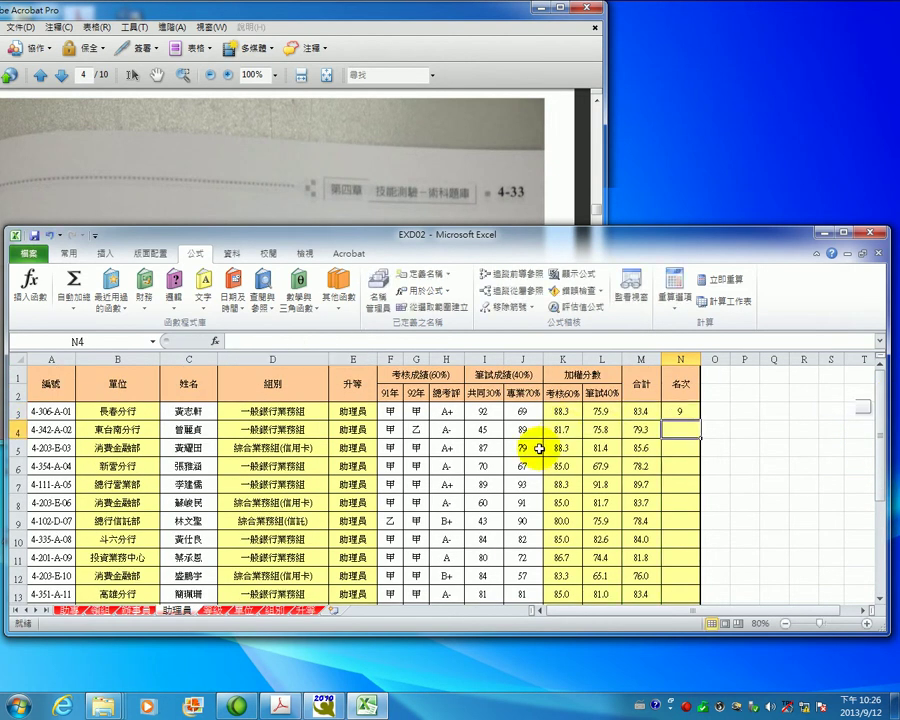
- Fill the corrected rank formula down column N, checking the instruction PDF alongside
left_click(428, 222)
scroll(358, 145, "down", 3)
scroll(378, 213, "down", 3)
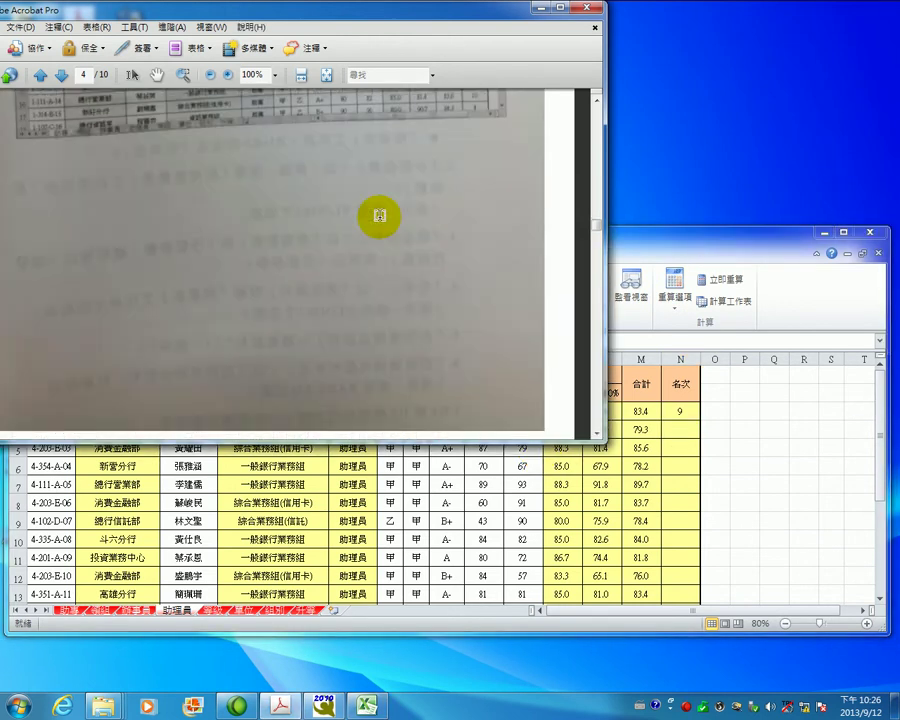
scroll(378, 213, "down", 2)
scroll(379, 215, "down", 2)
scroll(380, 216, "down", 2)
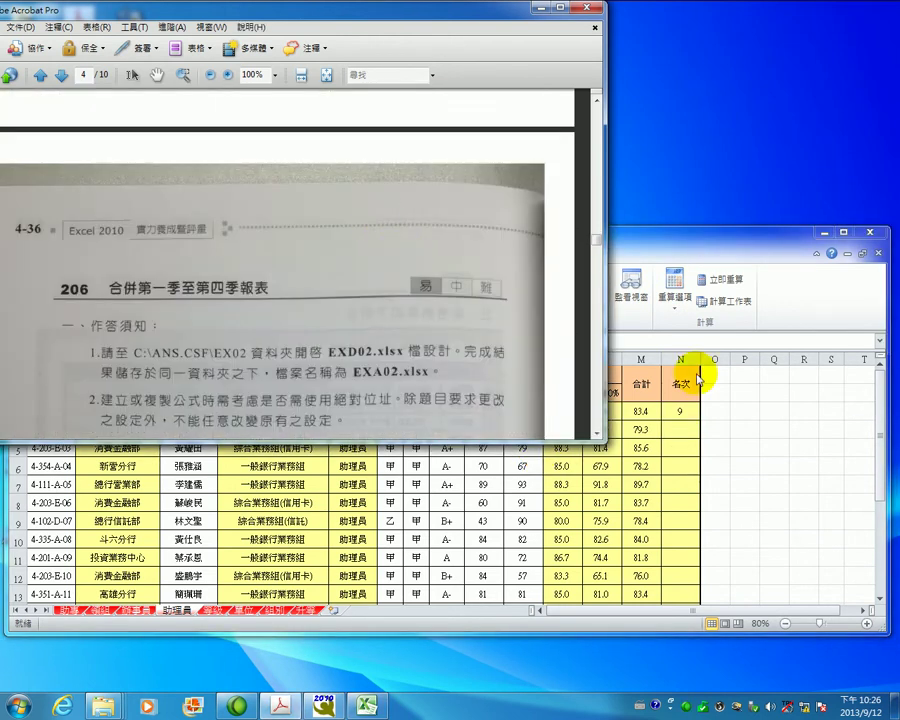
left_click(683, 408)
double_click(700, 418)
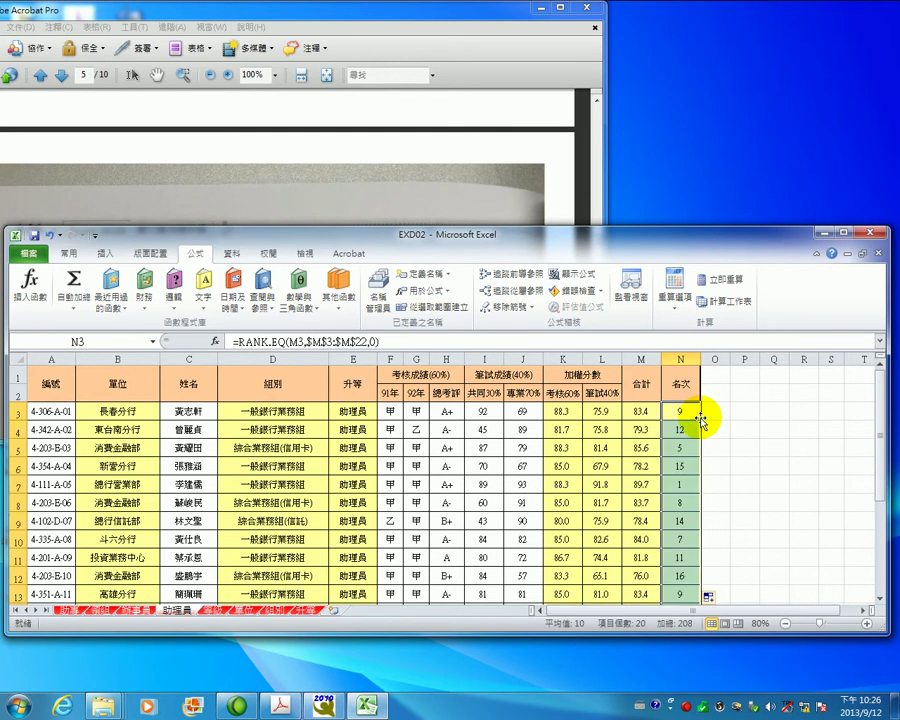
left_click(410, 200)
scroll(410, 202, "up", 3)
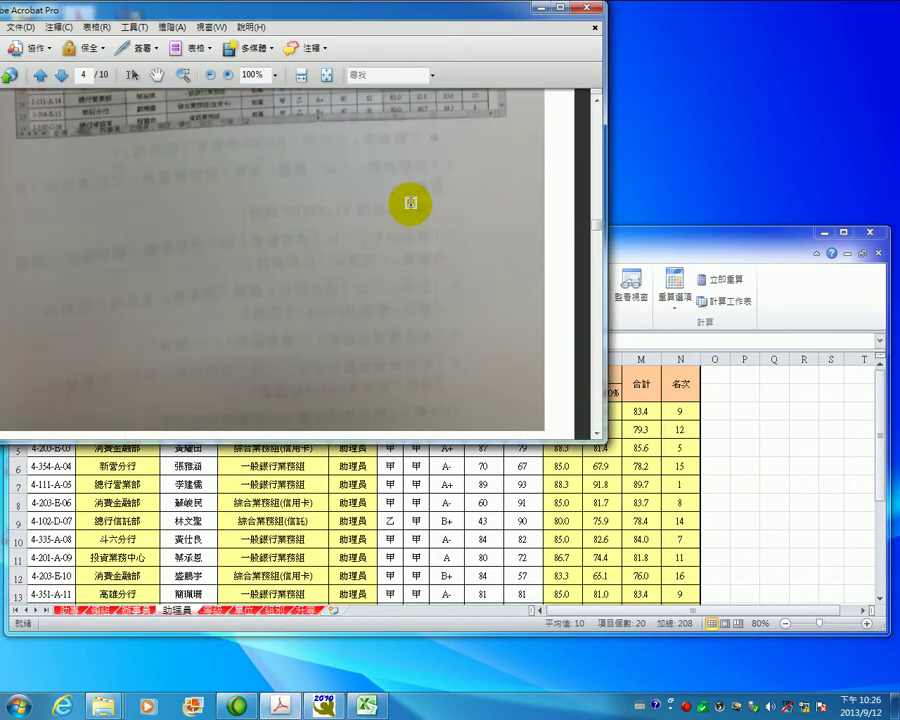
scroll(410, 202, "up", 2)
scroll(410, 202, "up", 1)
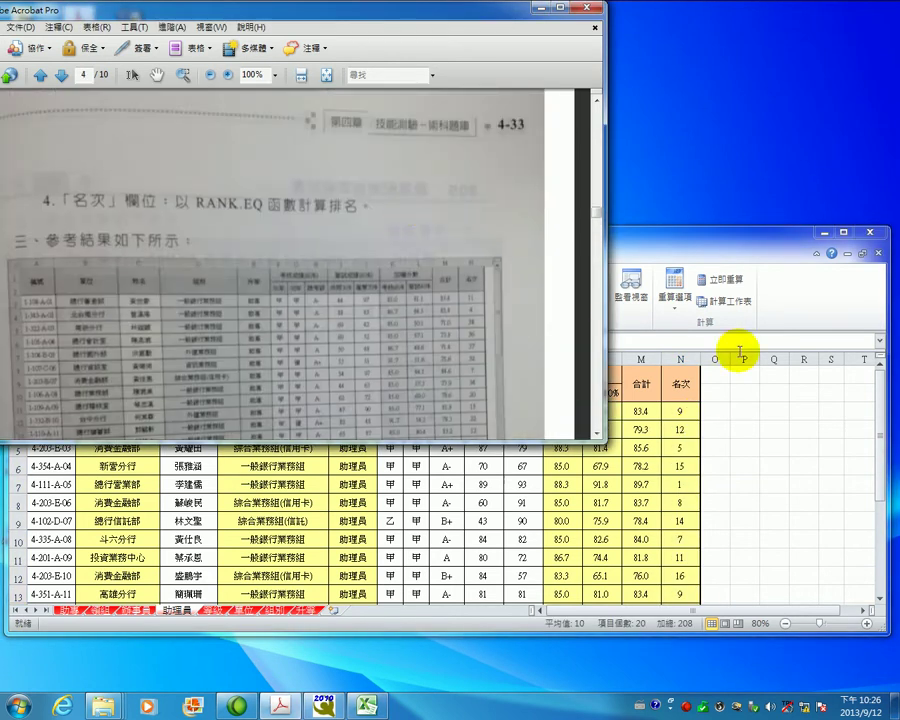
left_click(755, 240)
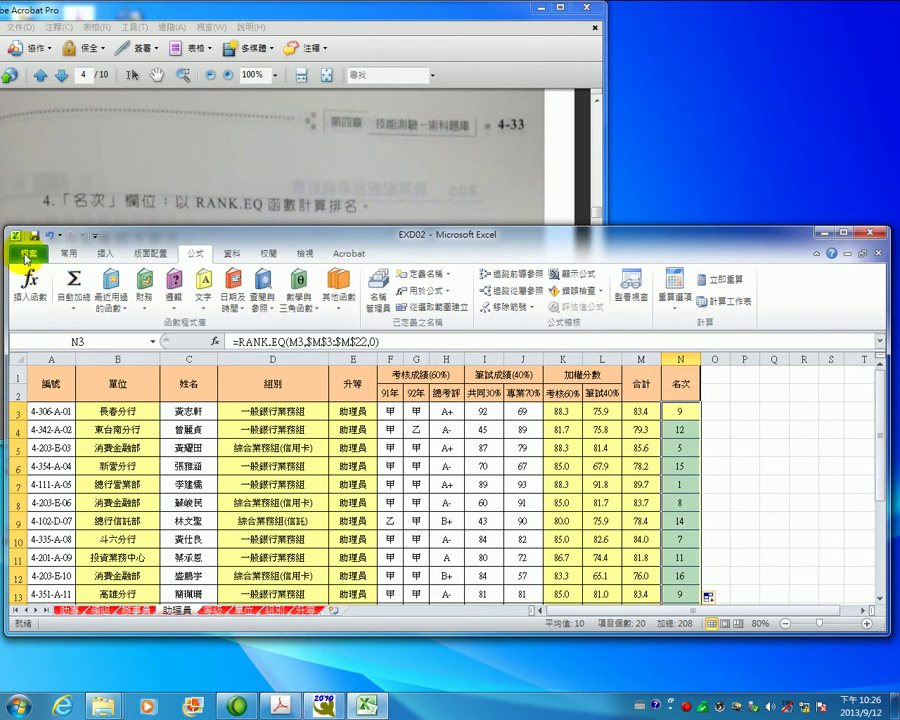
- Save the workbook as EXa02 in the C:\ANS.csf\EX02 folder
left_click(27, 256)
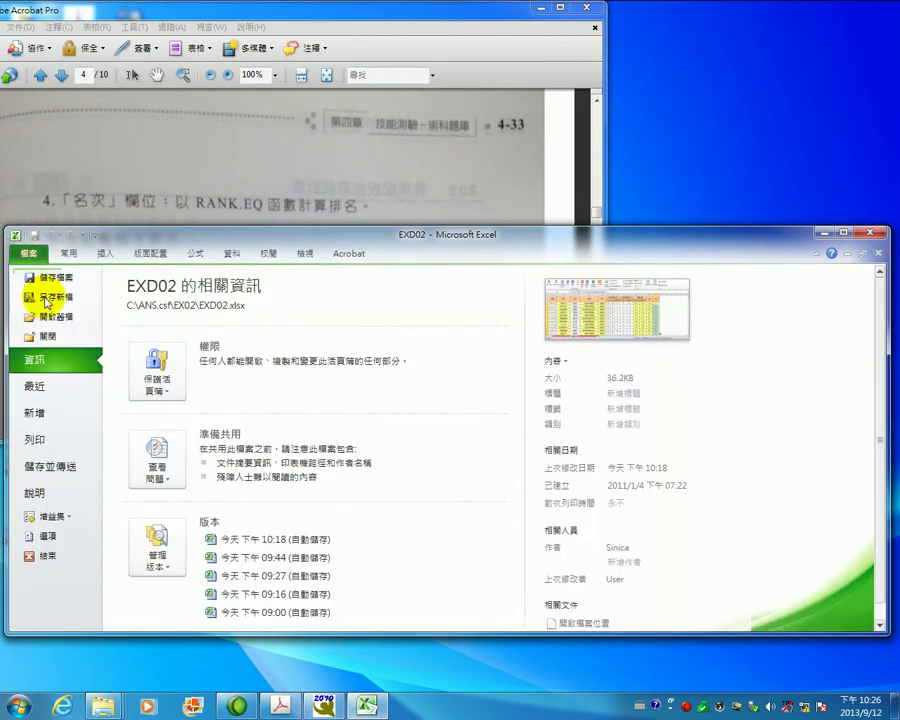
left_click(47, 298)
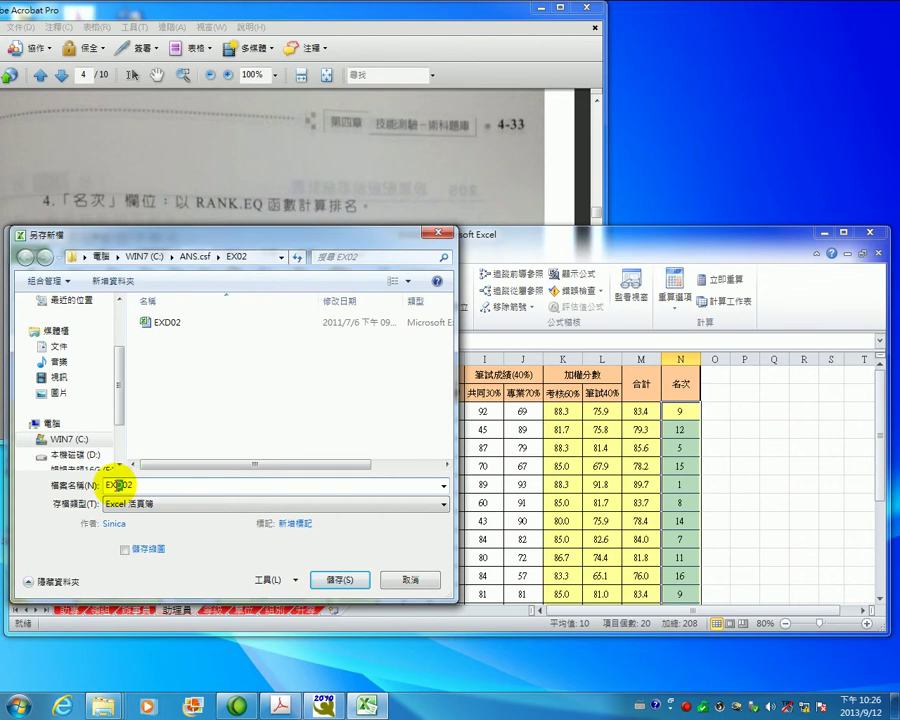
left_click(339, 579)
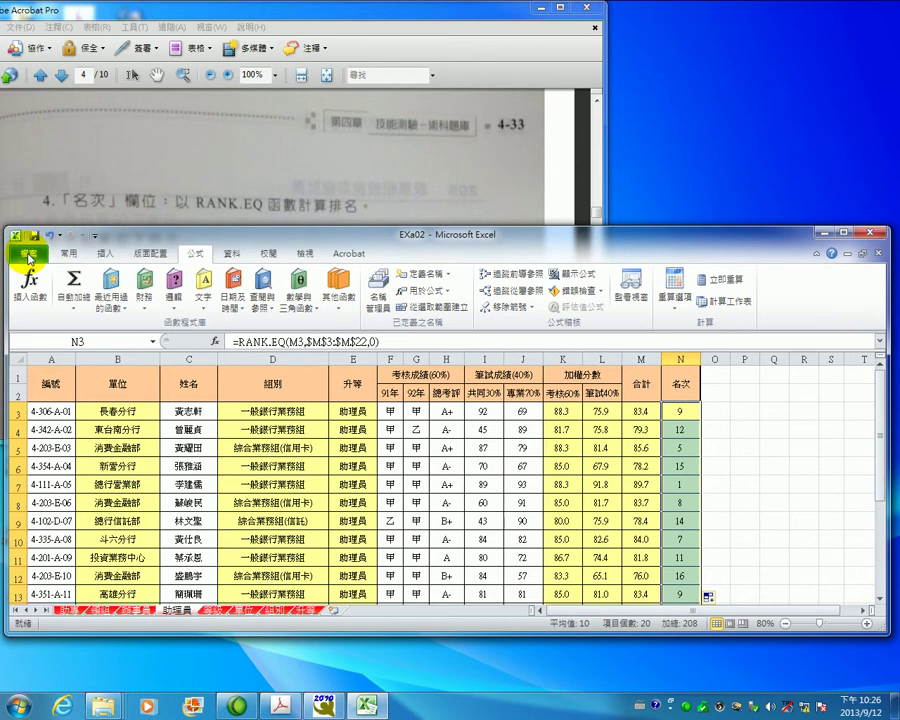
- Close Excel and bring up the 術科練習 practice program window
left_click(878, 234)
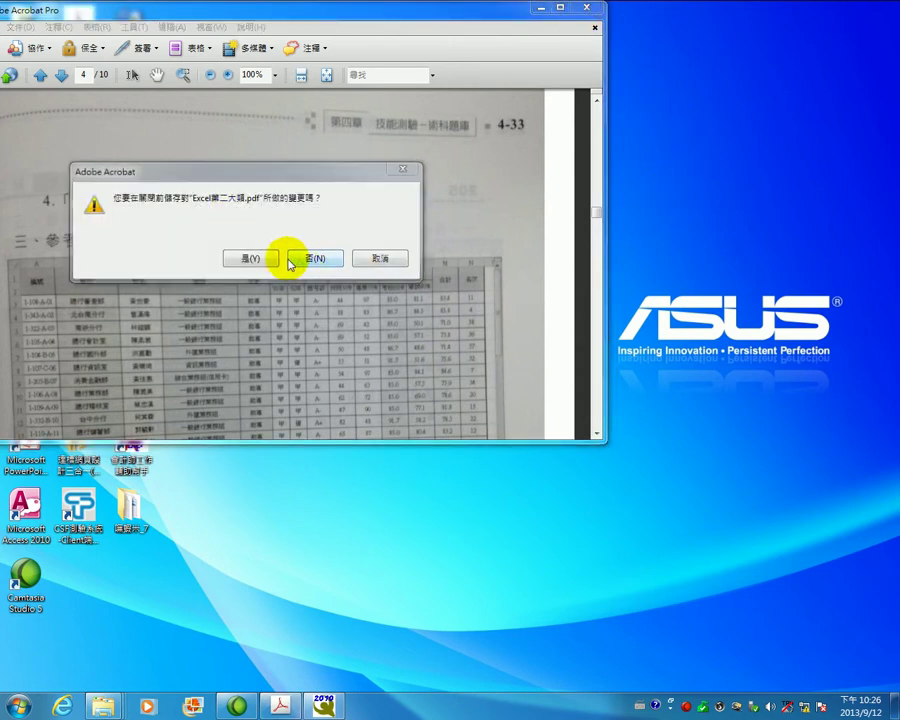
left_click(323, 705)
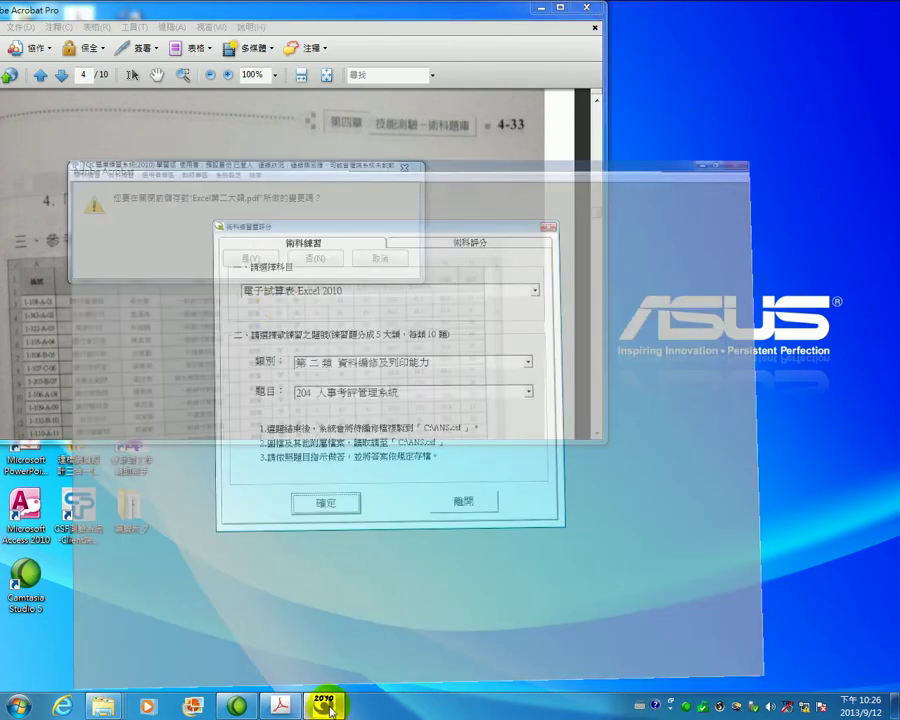